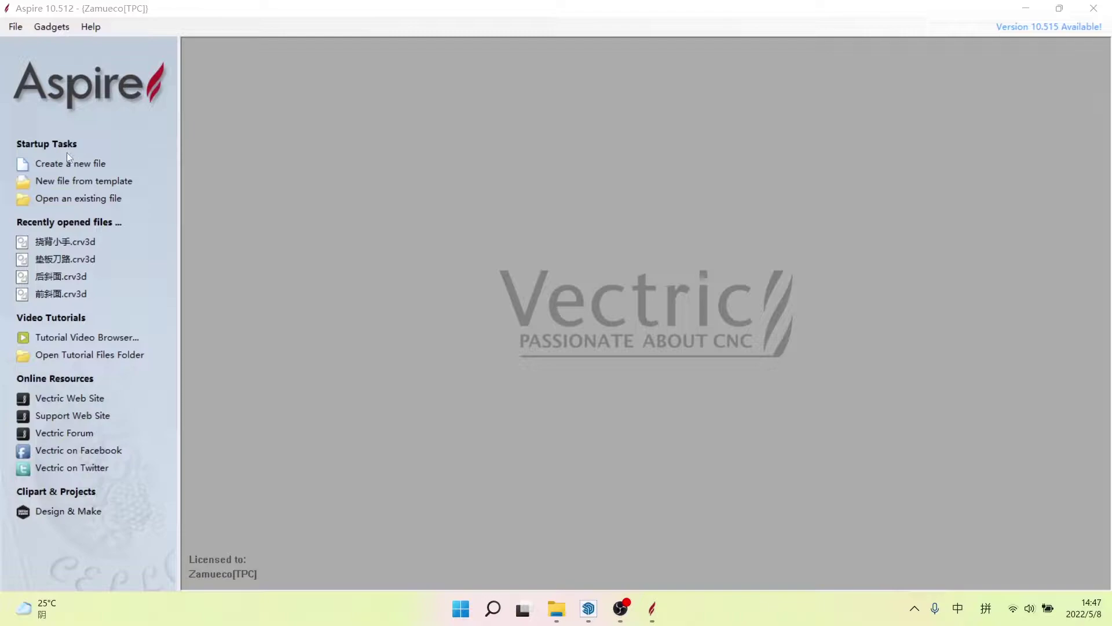
Step: Create a new double-sided job with Width 350 mm and Height 70 mm
click(55, 165)
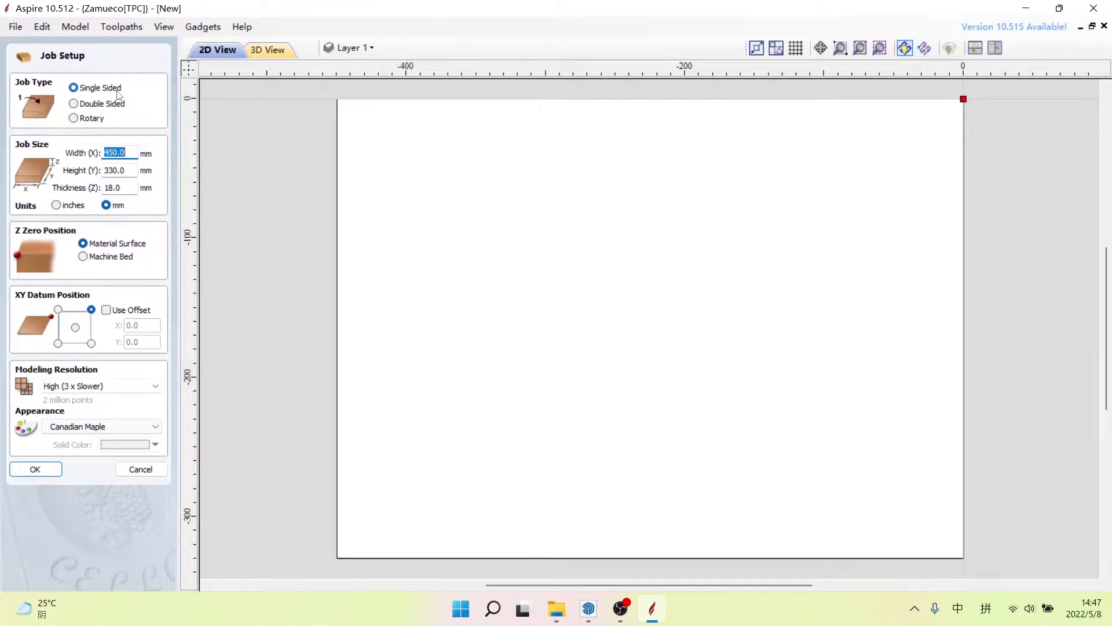
click(104, 105)
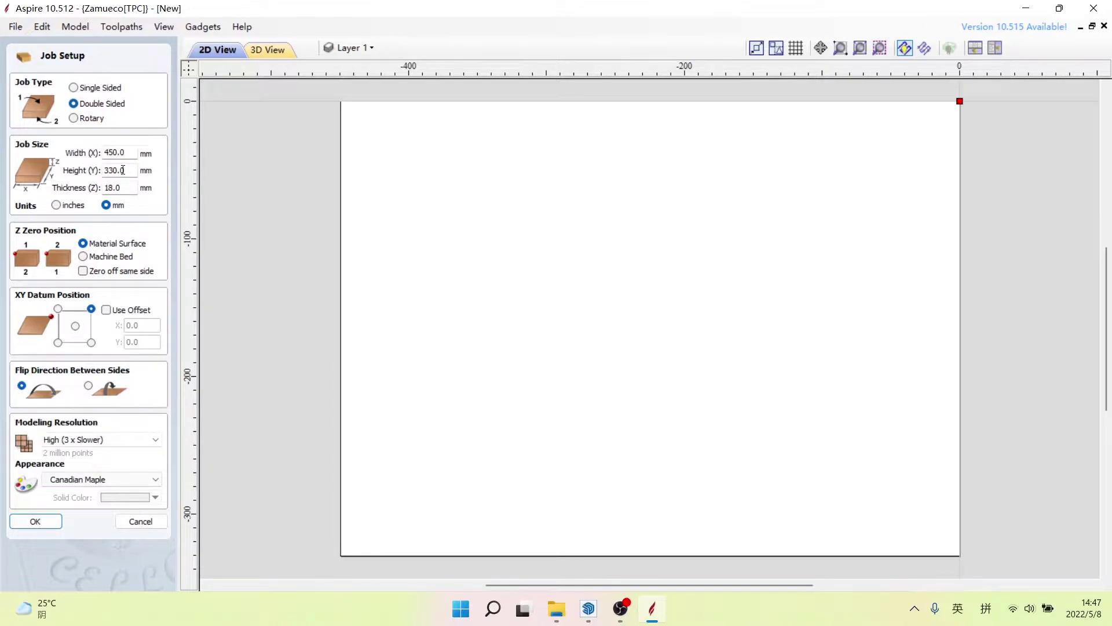
drag(128, 151, 103, 153)
text(350)
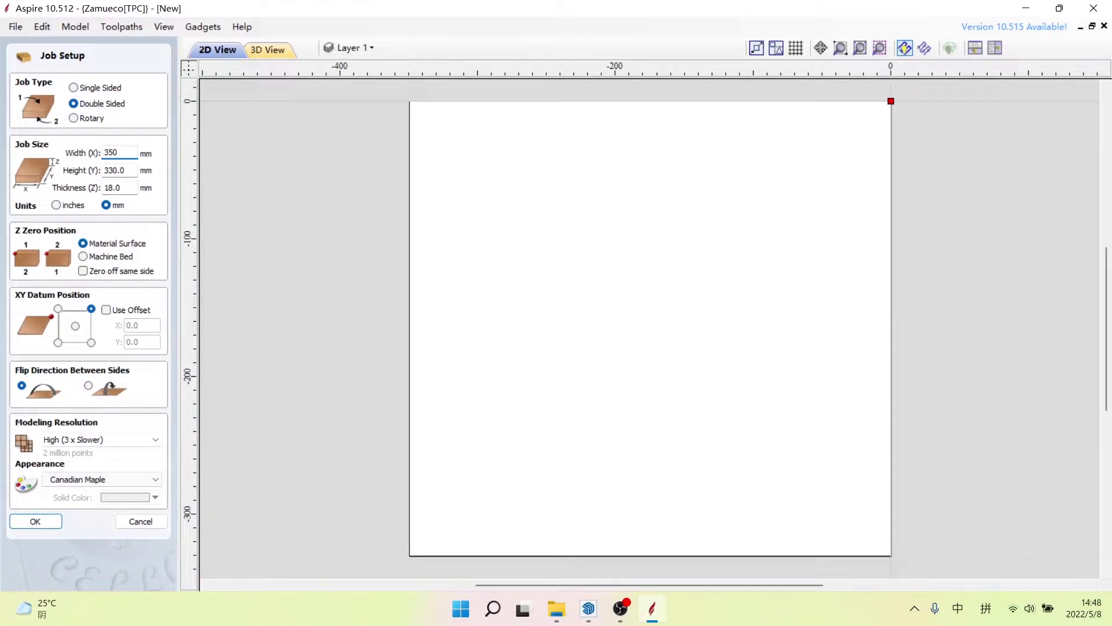
double_click(124, 170)
text(70)
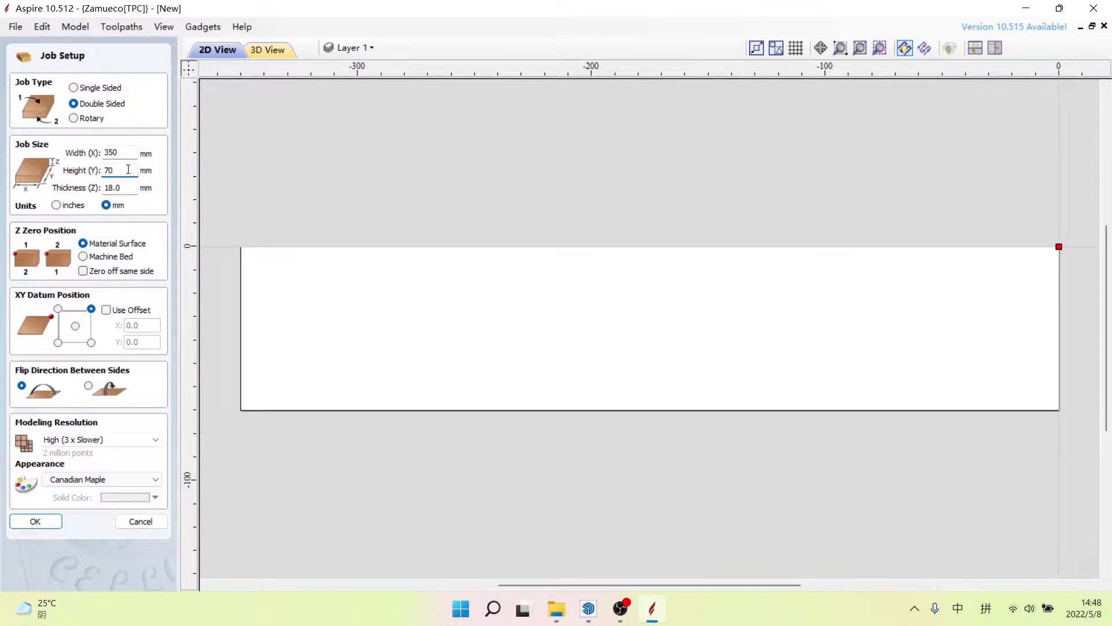
key(shift+Tab)
key(Tab)
Step: Keep the 18.0 mm thickness and the High (3 x Slower) modeling resolution
click(127, 187)
click(116, 444)
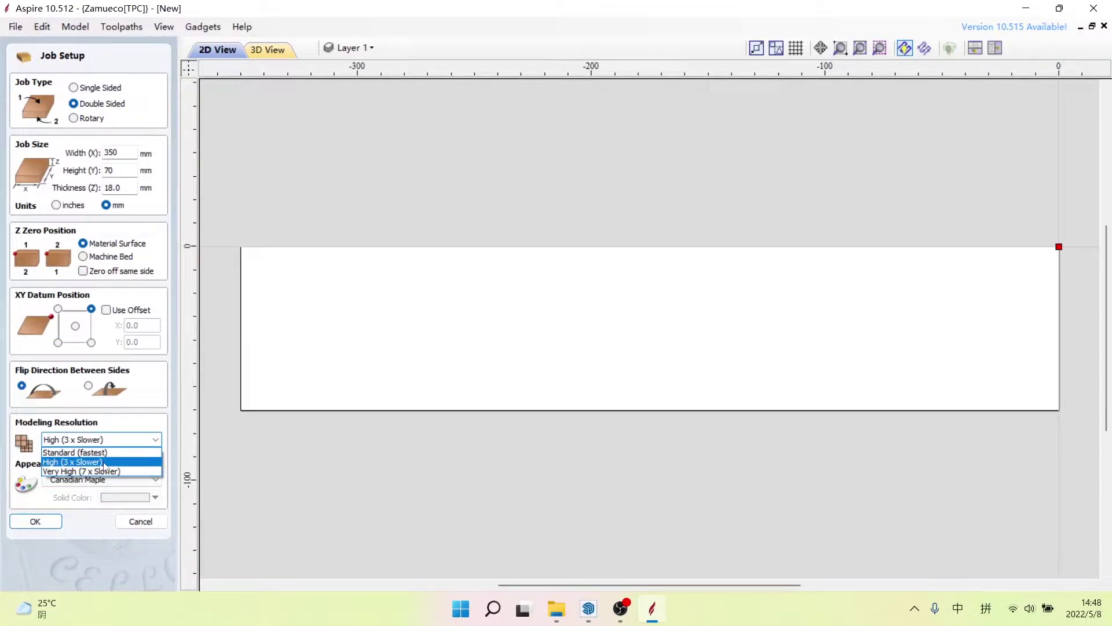
click(36, 427)
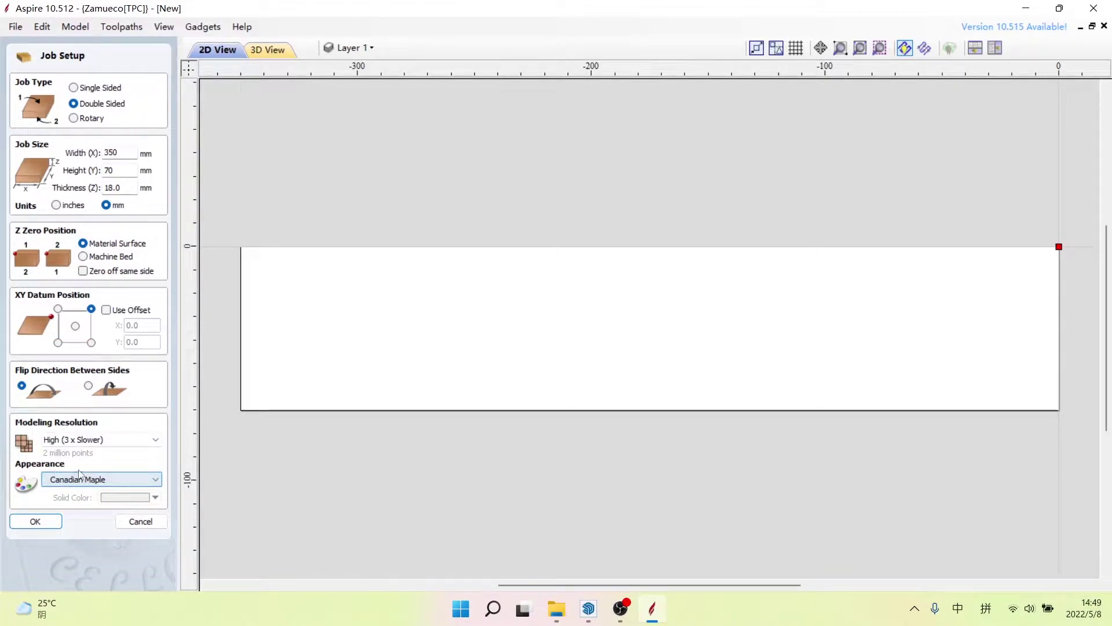
Step: Confirm the job setup and draw a 250 × 15 mm rectangle
click(44, 520)
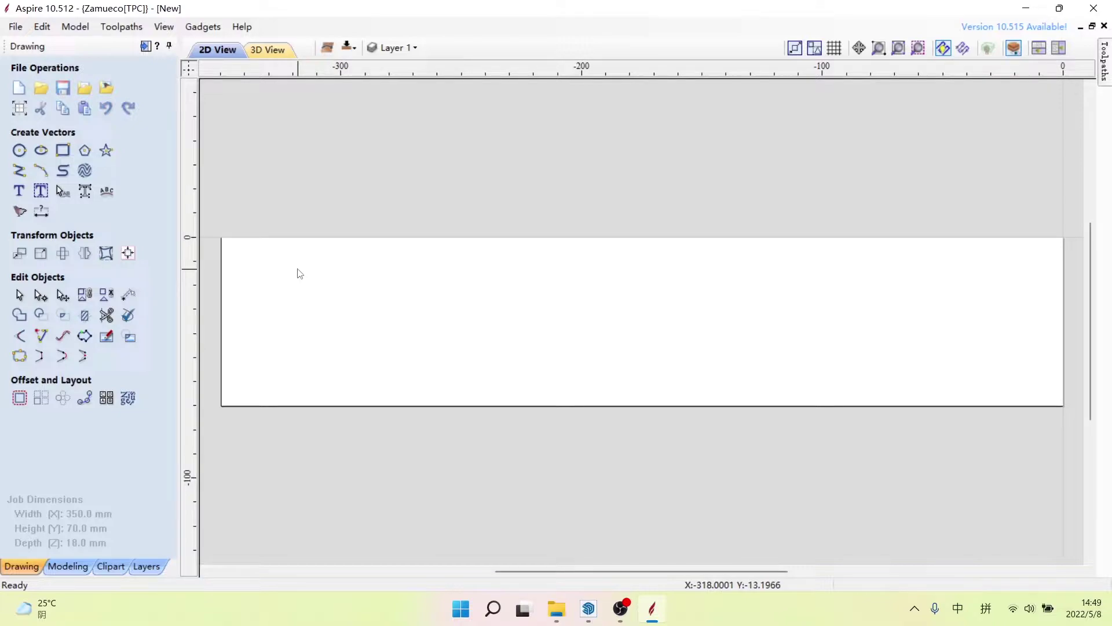
click(62, 151)
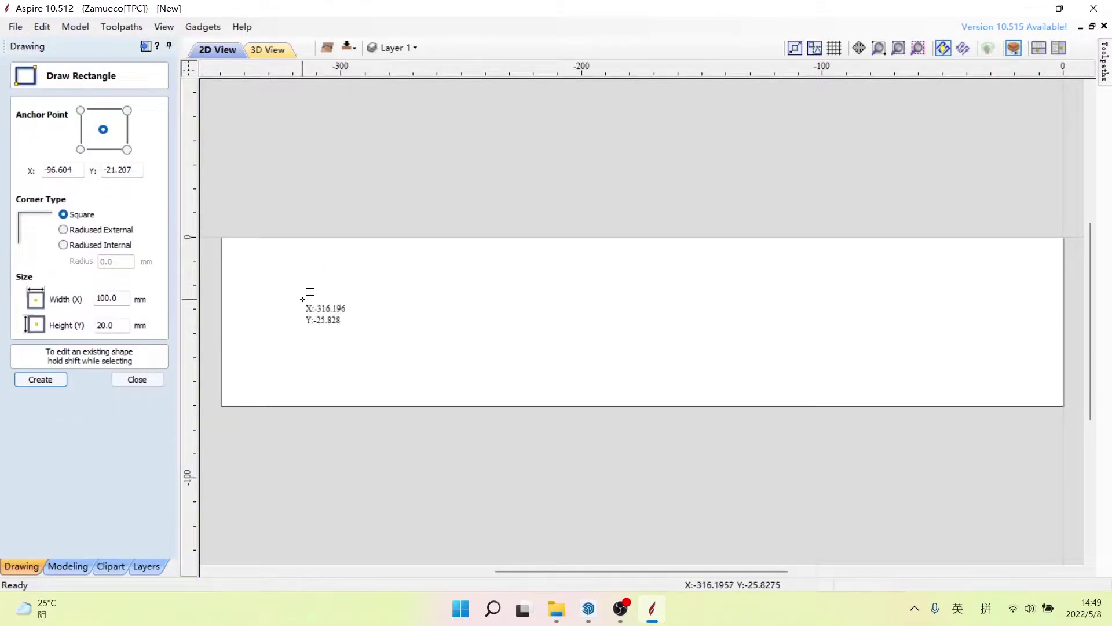
drag(296, 298, 793, 346)
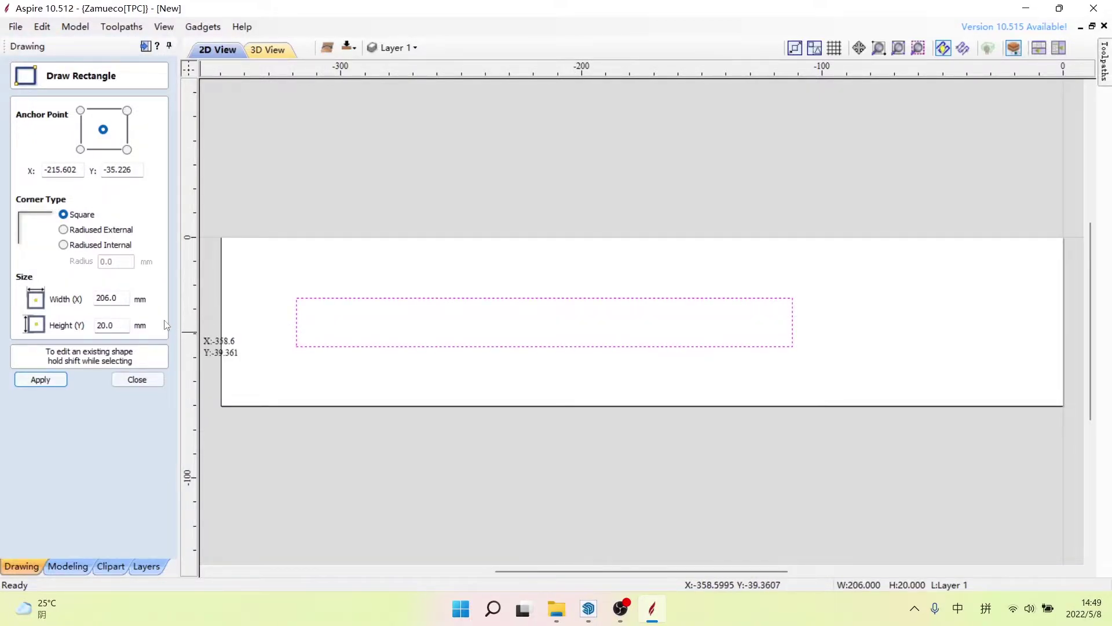
drag(116, 298, 88, 300)
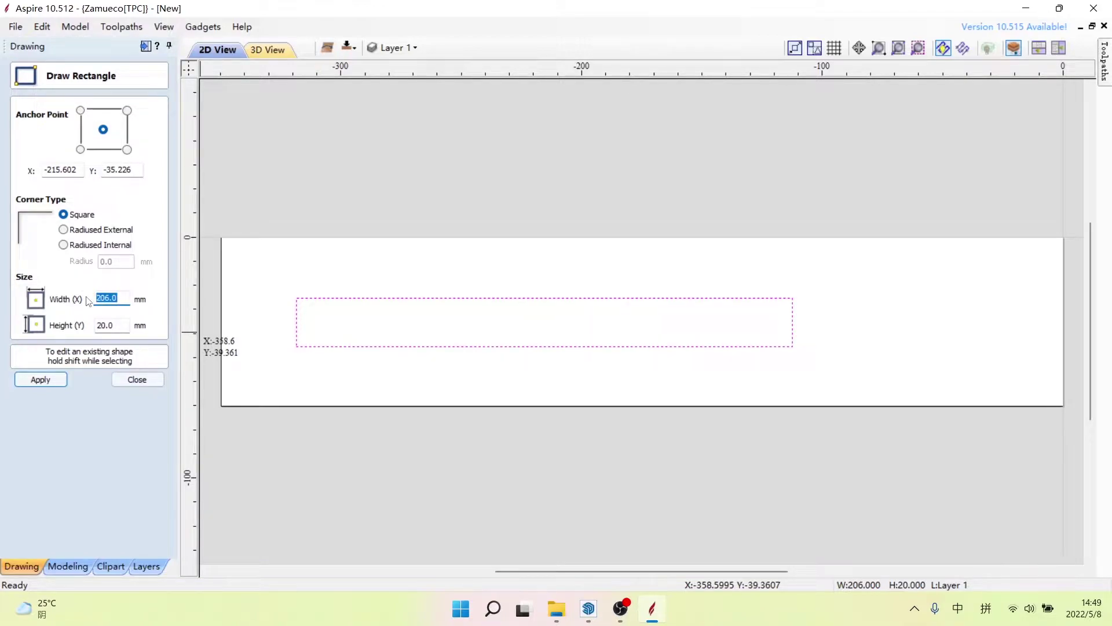
text(25)
text(0)
drag(124, 325, 94, 325)
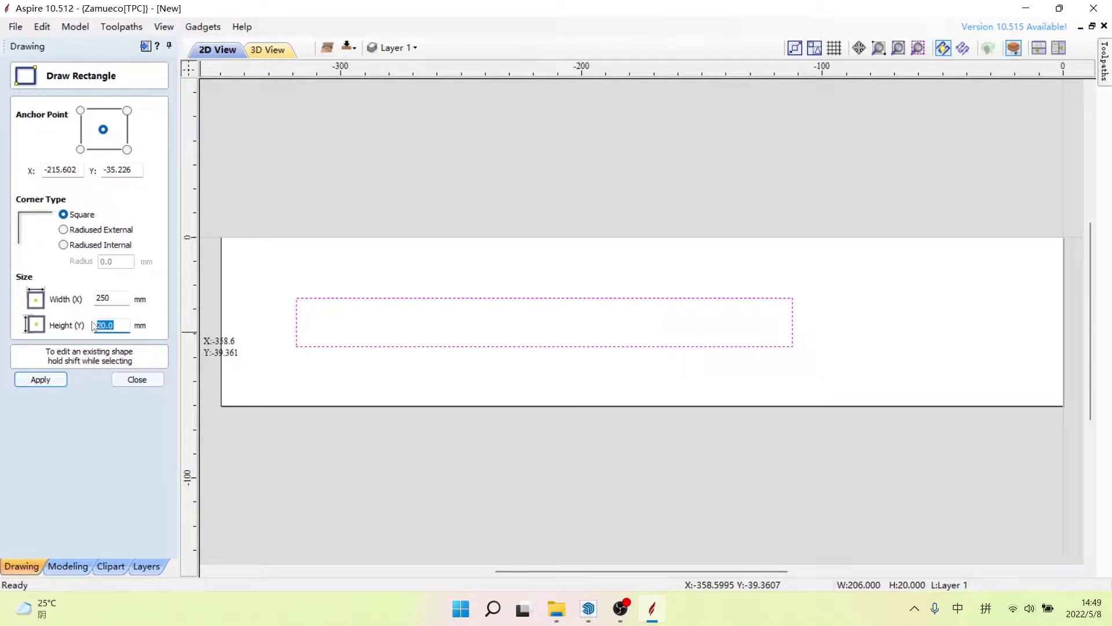
text(15)
click(53, 380)
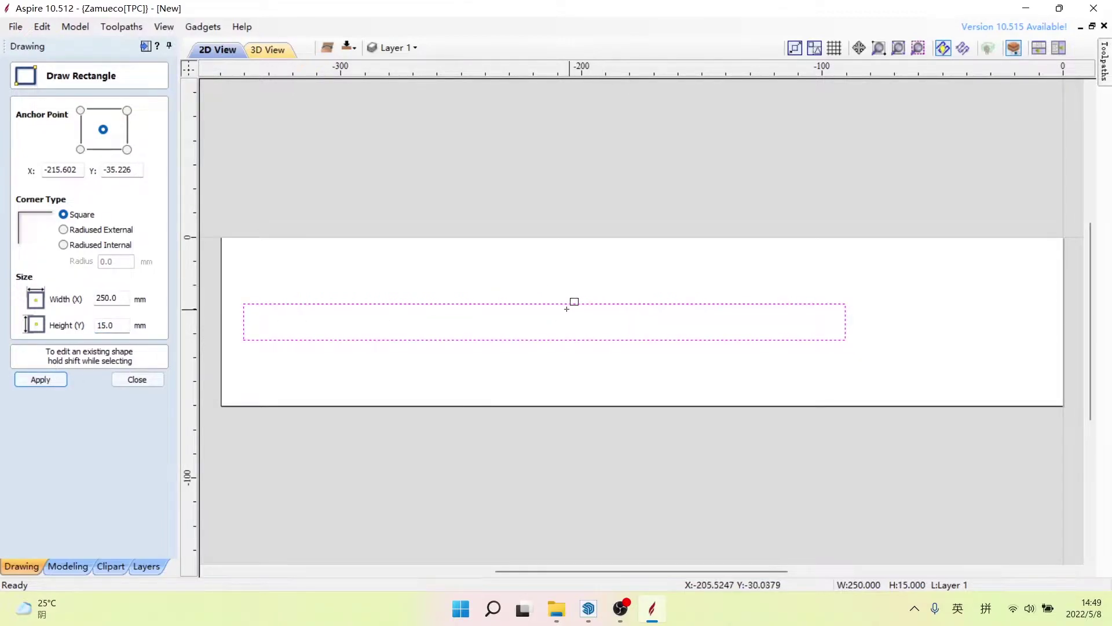
click(136, 379)
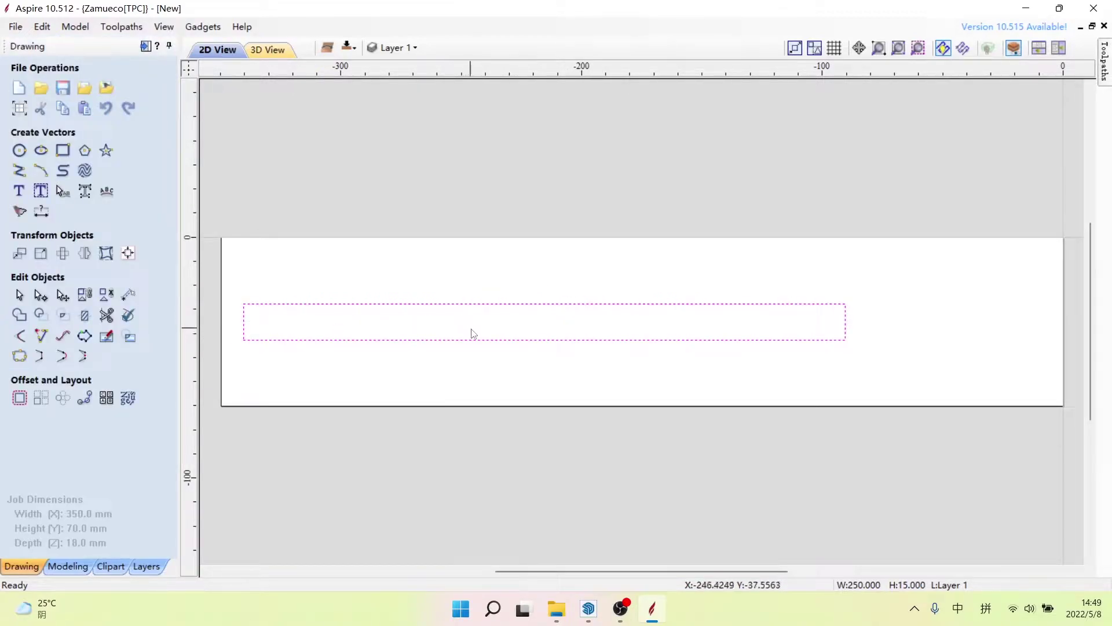
Step: Shift the rectangle slightly right and check its size
click(533, 340)
drag(546, 323, 569, 317)
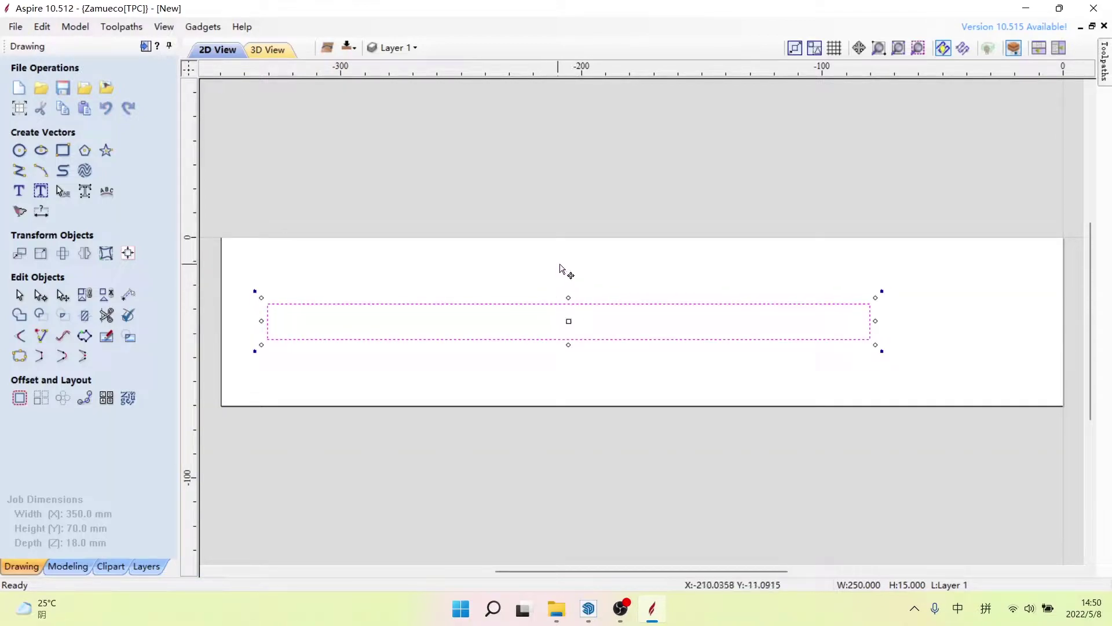
click(962, 326)
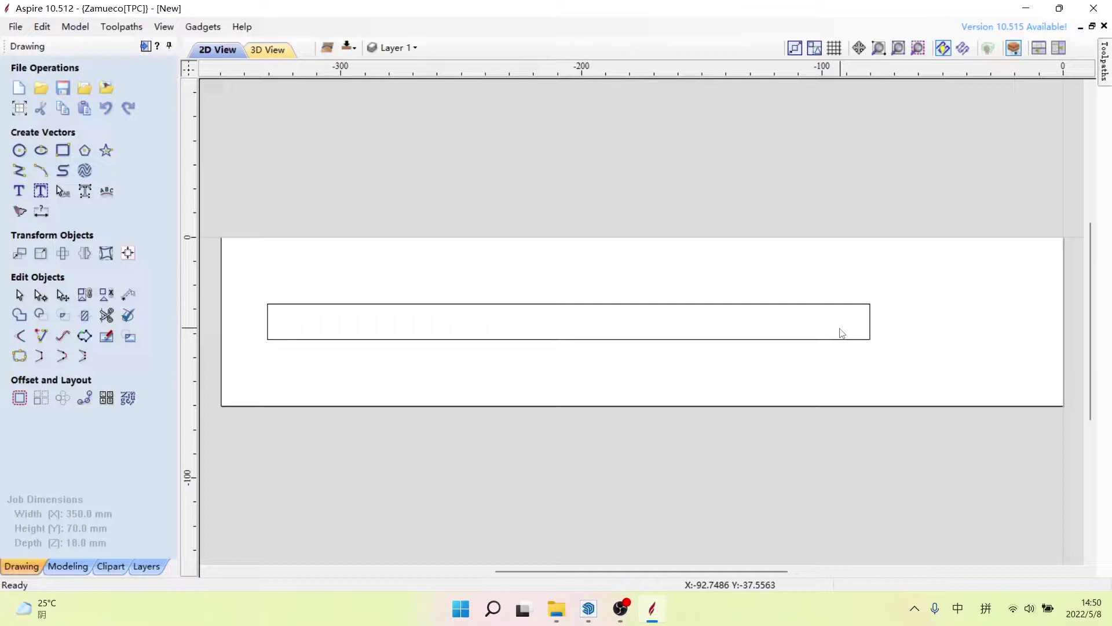
click(873, 322)
click(946, 324)
Step: Add a vertical guide at the rectangle's right end, plus a parallel guide 40 mm beyond it
click(871, 323)
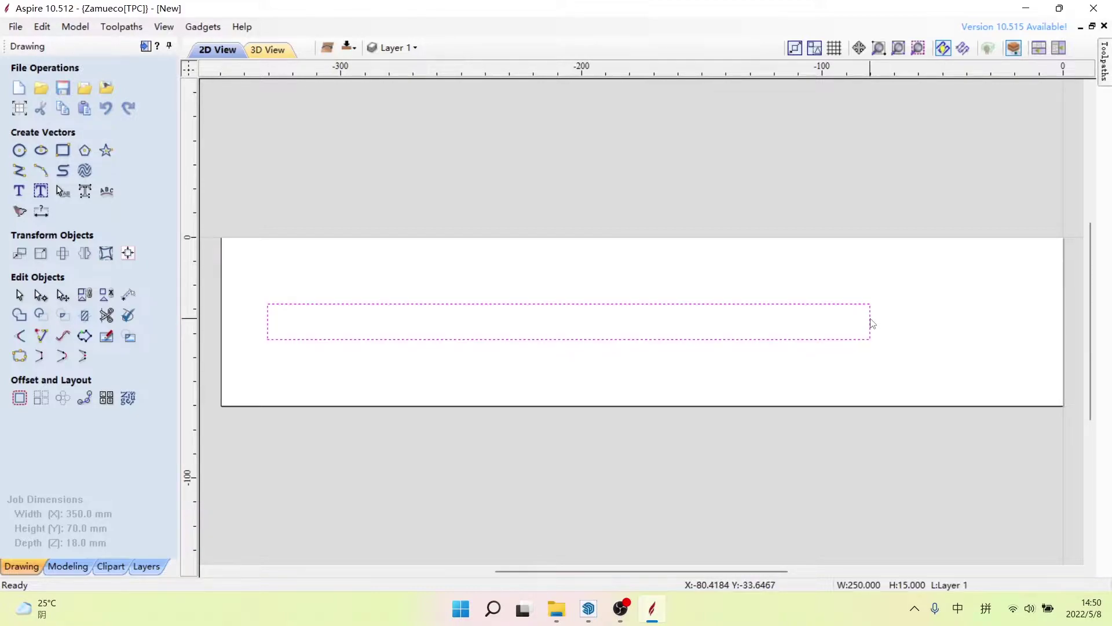
right_click(871, 323)
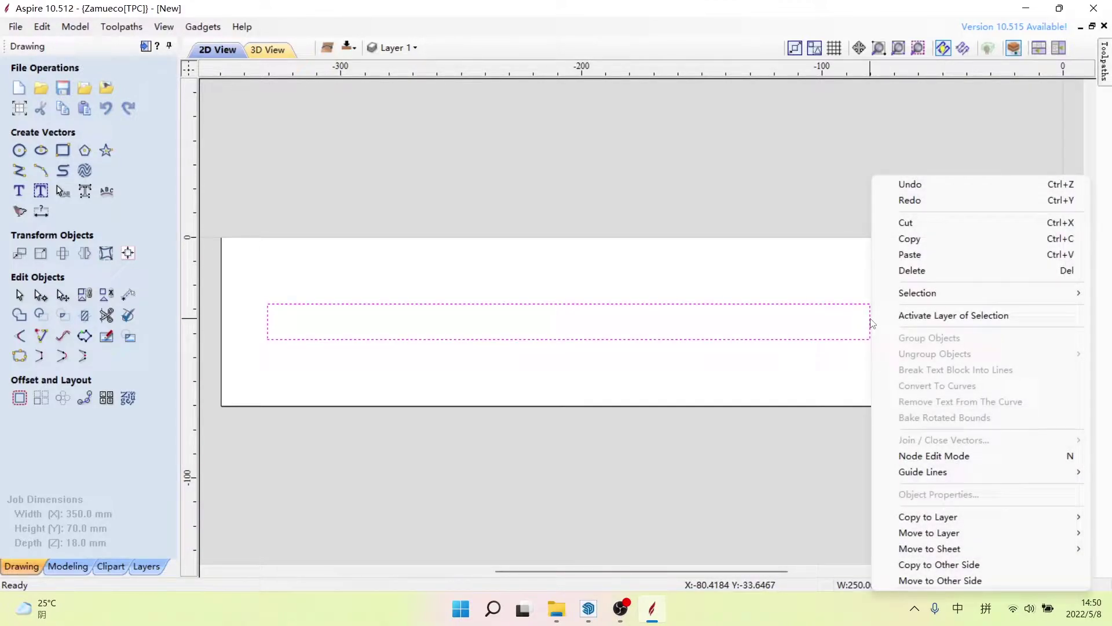
mouse_move(923, 472)
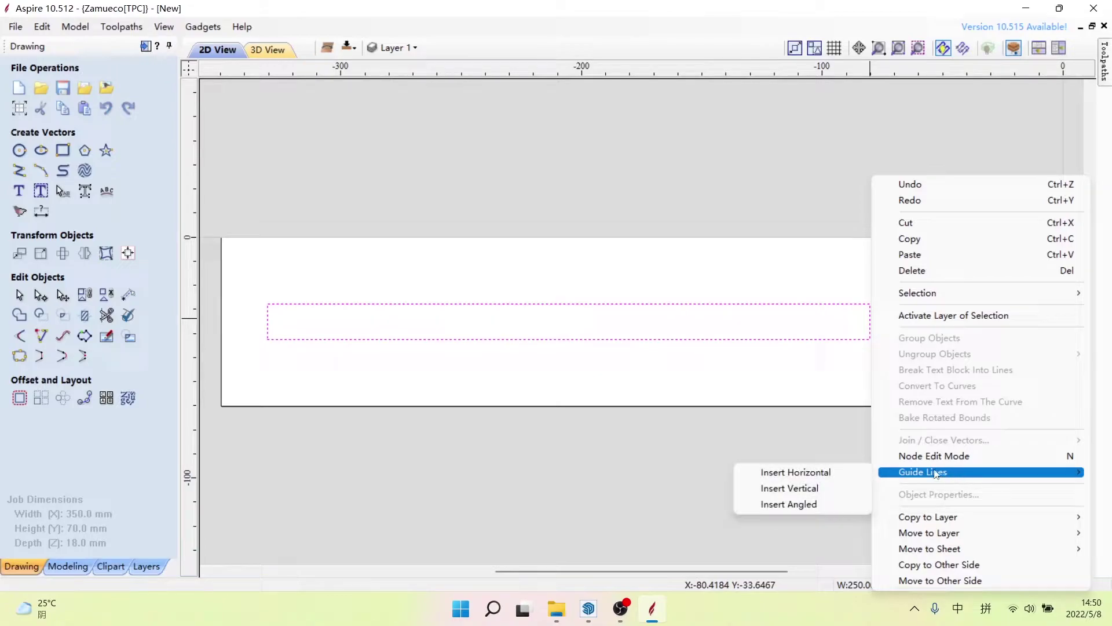
click(834, 494)
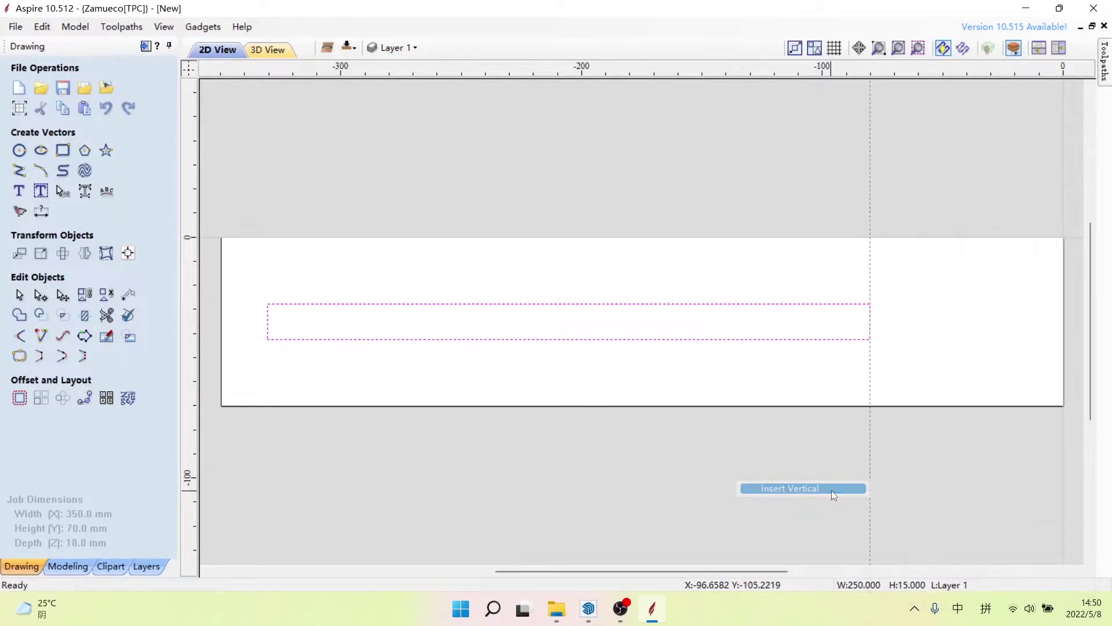
double_click(869, 324)
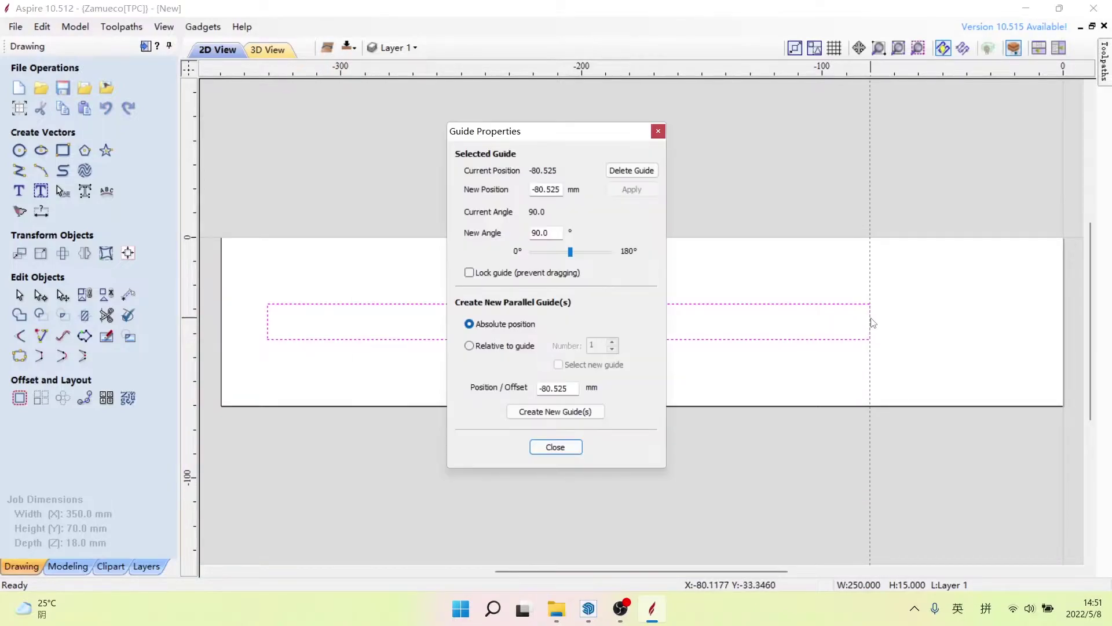
click(469, 346)
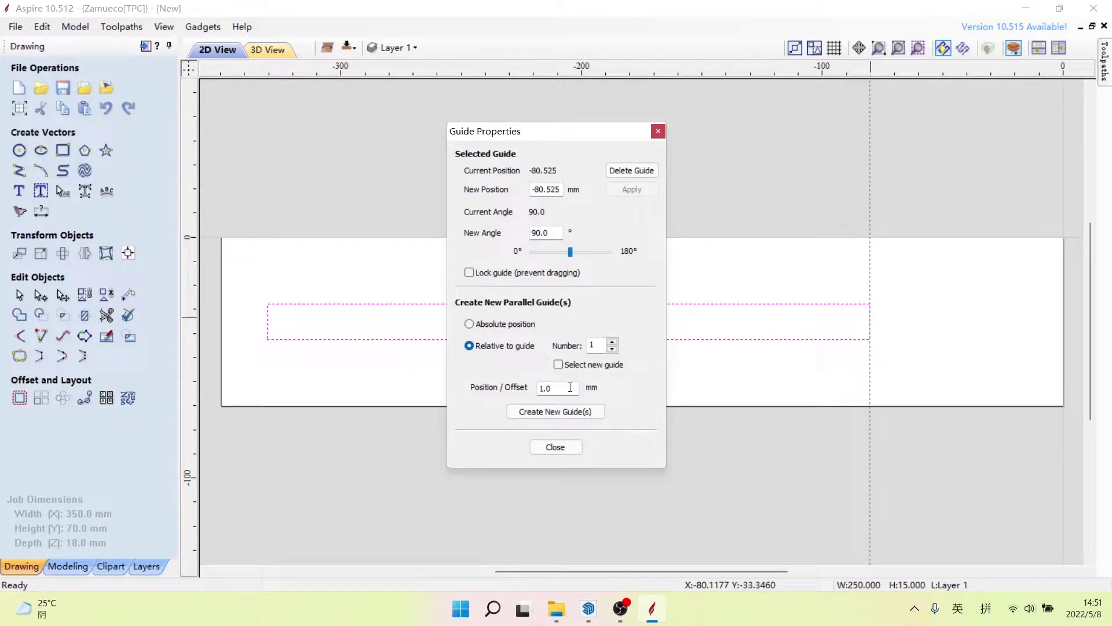
drag(570, 387, 531, 389)
click(539, 416)
click(555, 448)
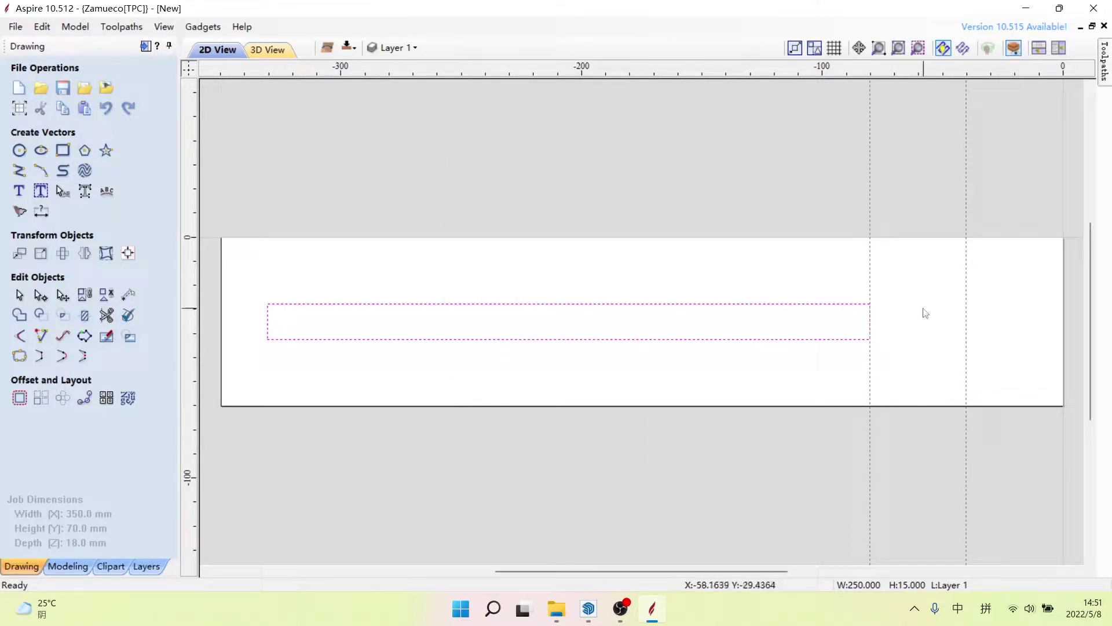
Step: Add a horizontal guide at -35 through the rectangle's middle
right_click(926, 405)
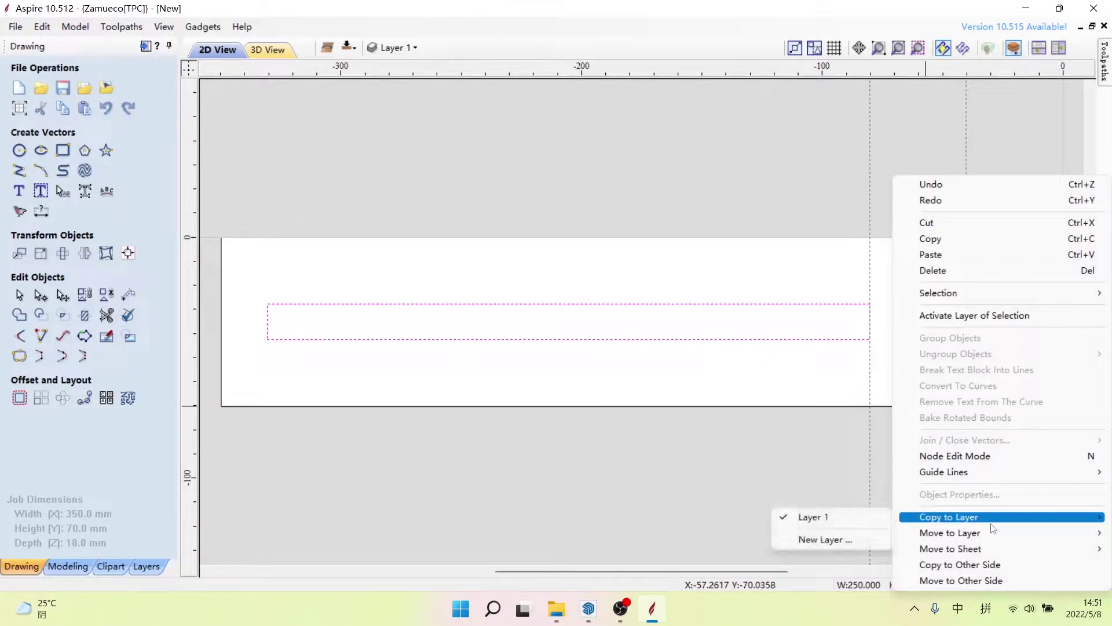
mouse_move(944, 471)
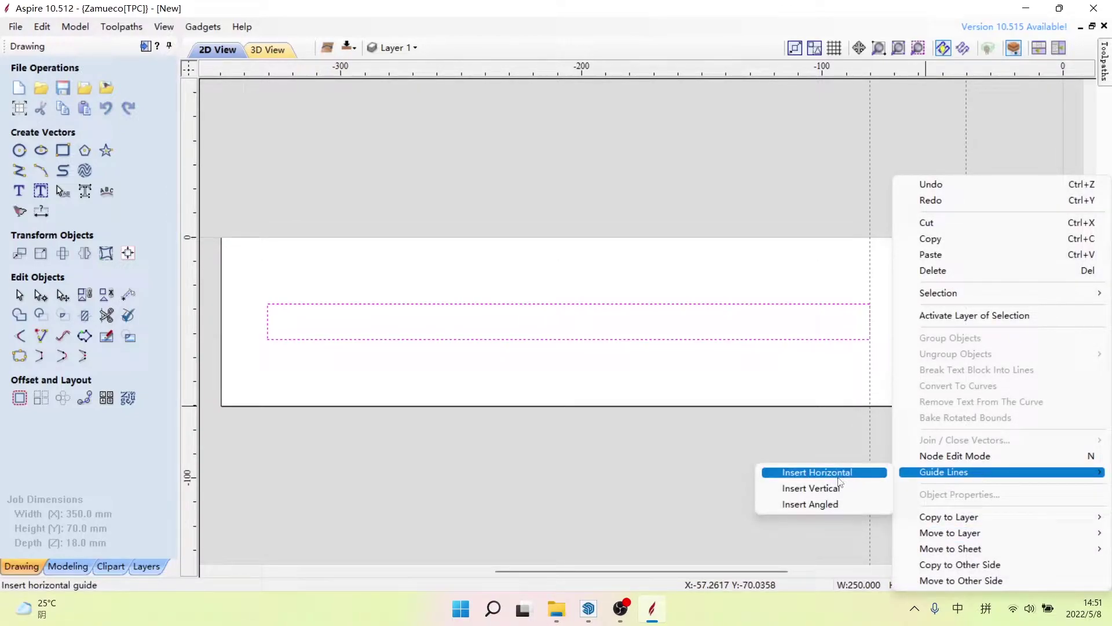
click(838, 480)
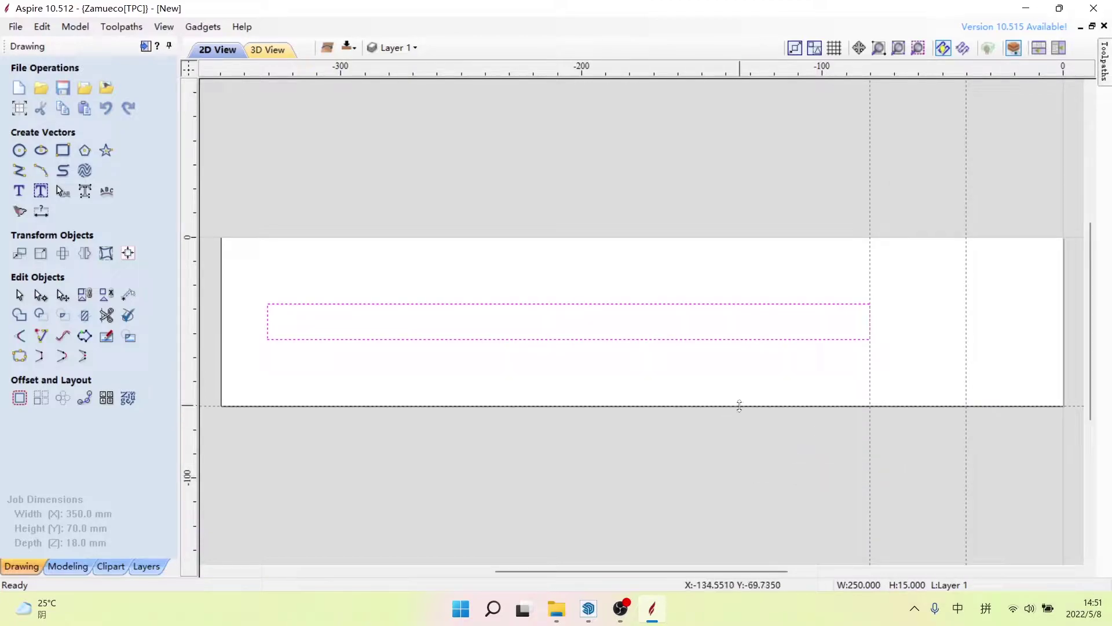
drag(739, 406, 755, 321)
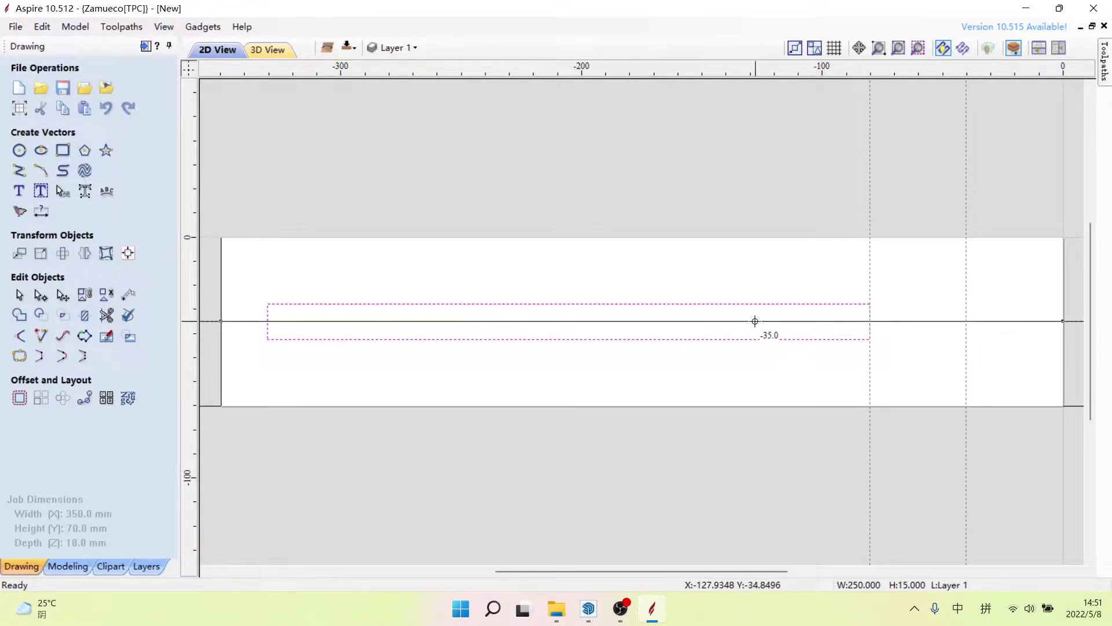
drag(755, 321, 755, 321)
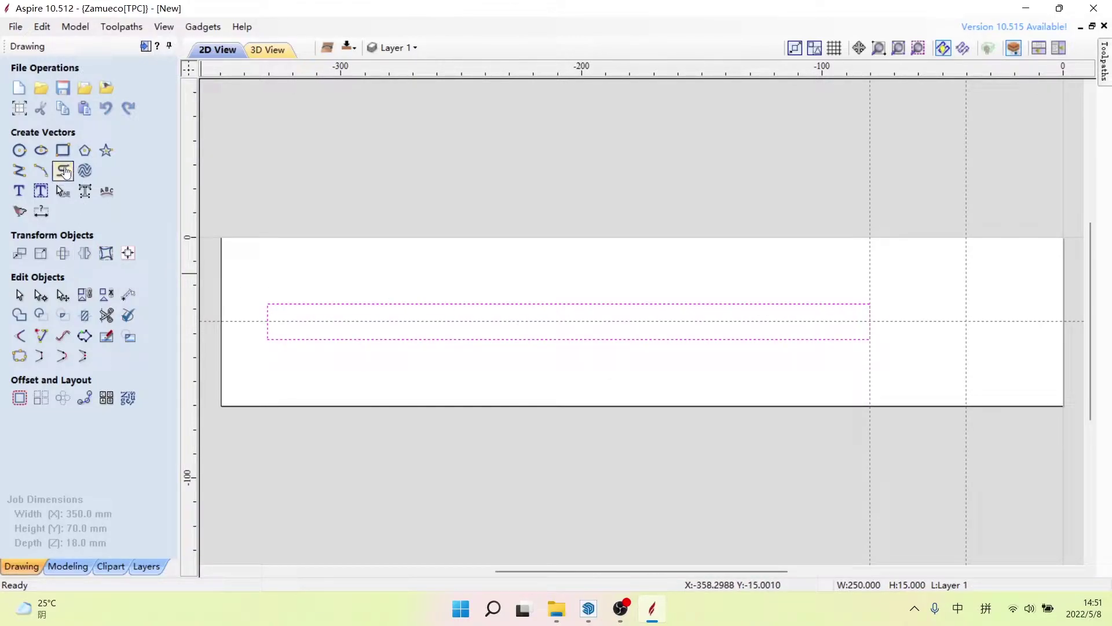
Step: Draw a trial line from the guide intersection 16 mm straight up, then exit
click(19, 170)
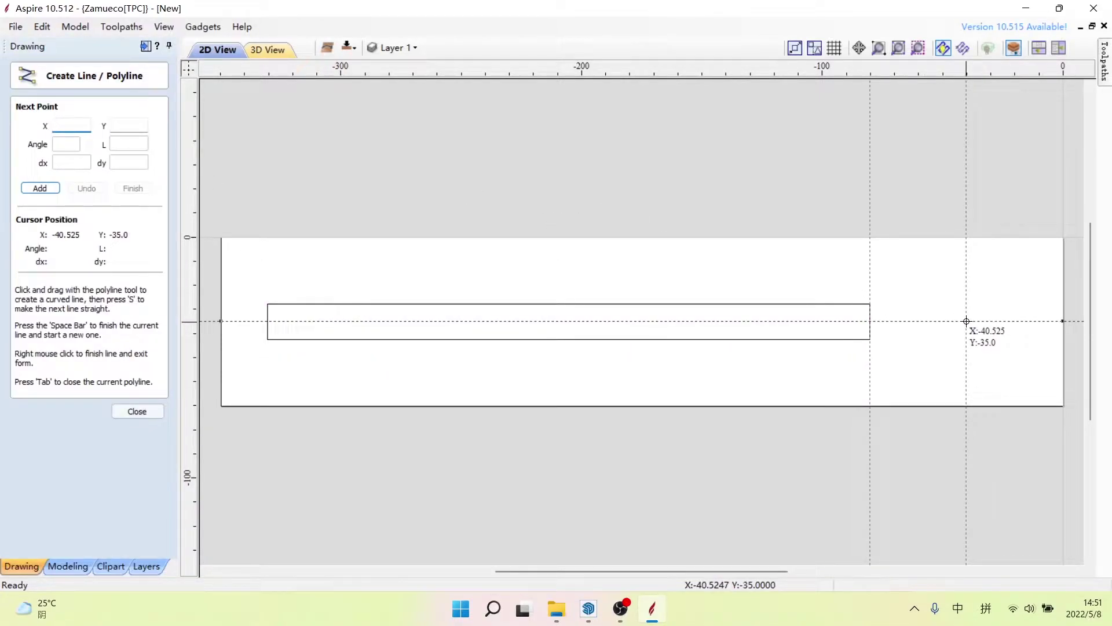
click(967, 321)
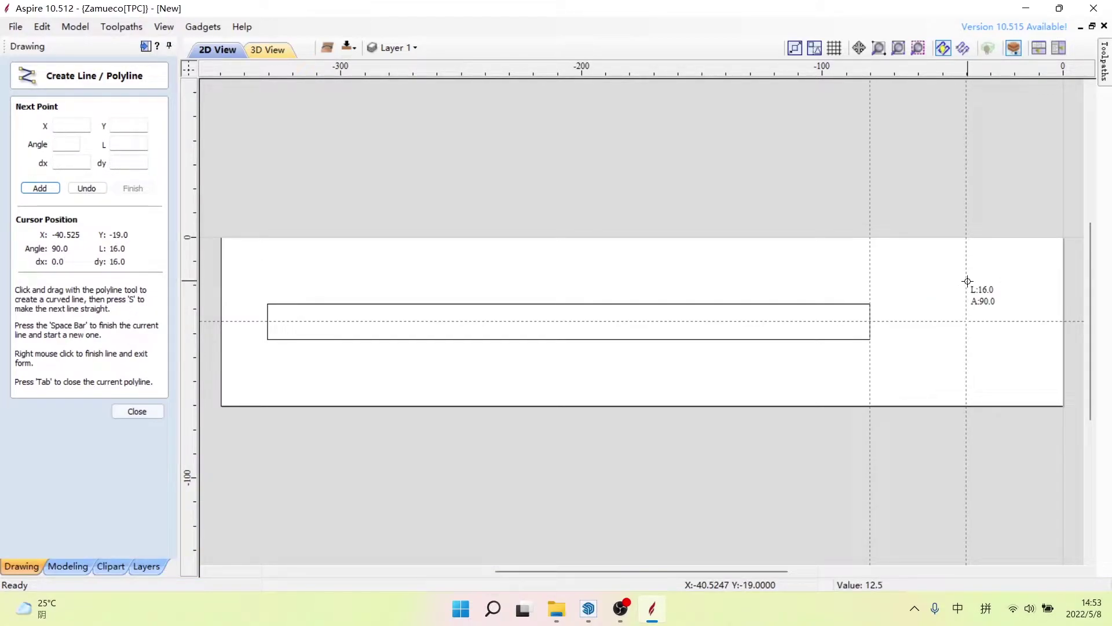
click(966, 291)
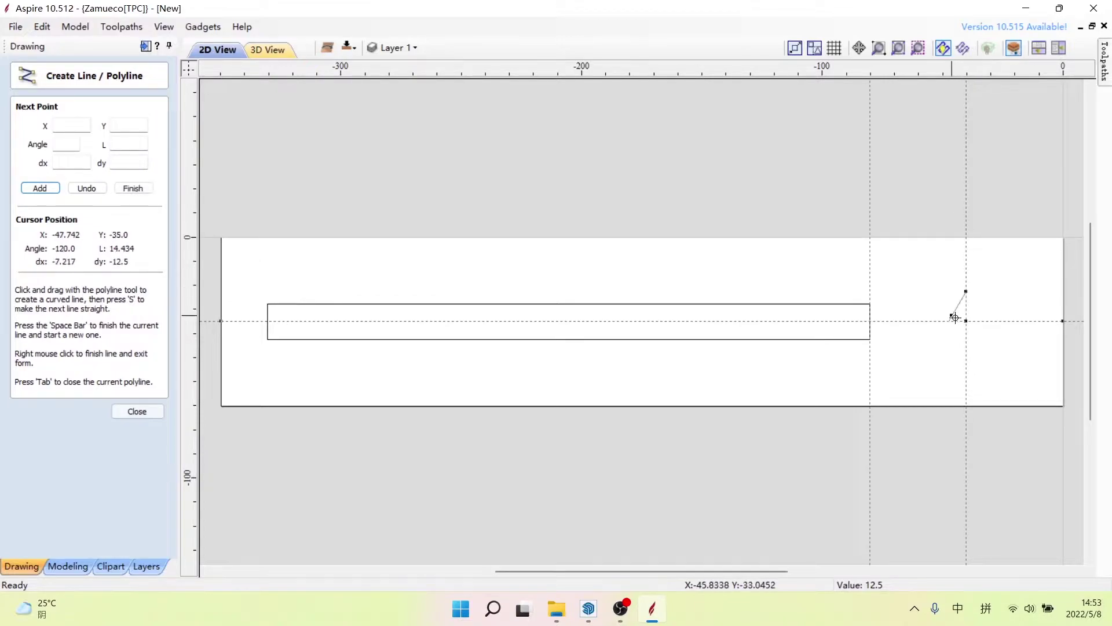
right_click(927, 295)
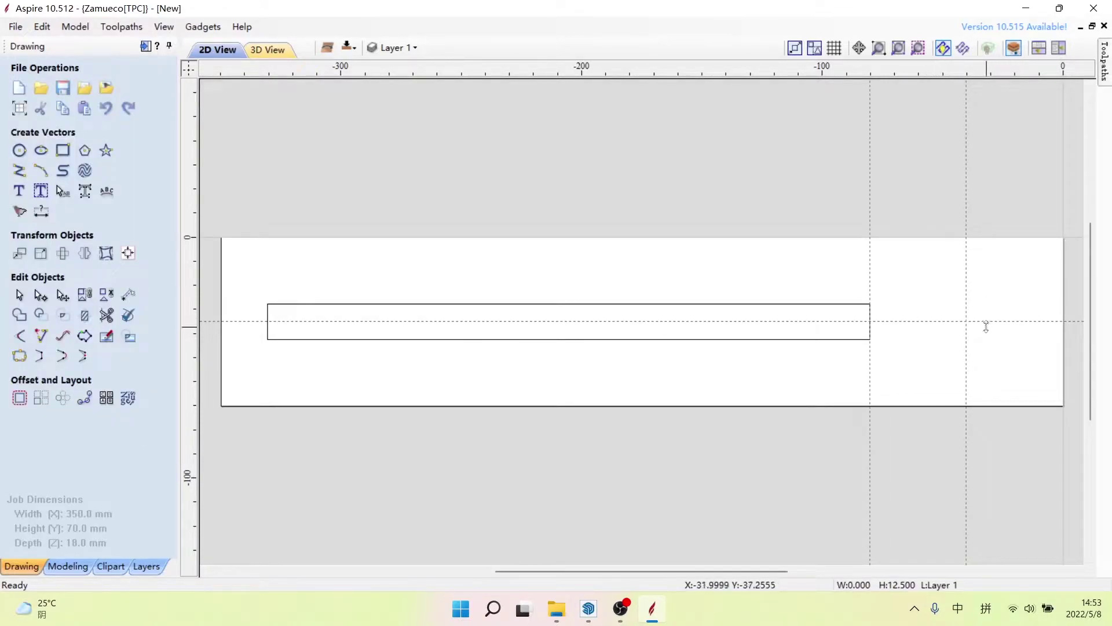
Step: Draw a vertical line on the end guide from Y -47 up to Y -22.5
click(19, 170)
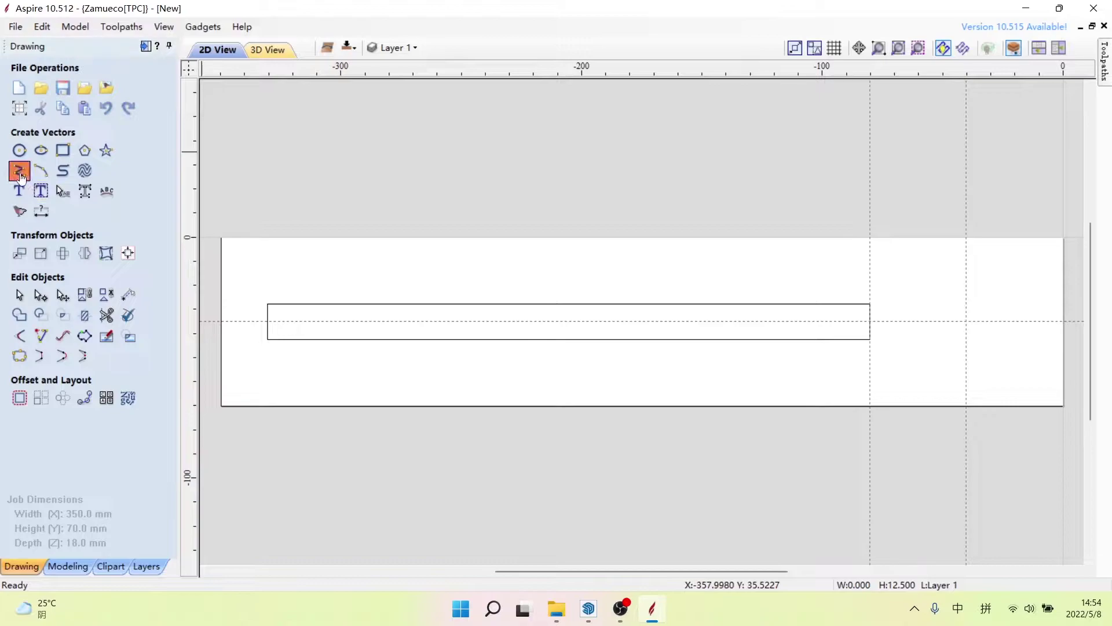
click(966, 321)
text(12.5)
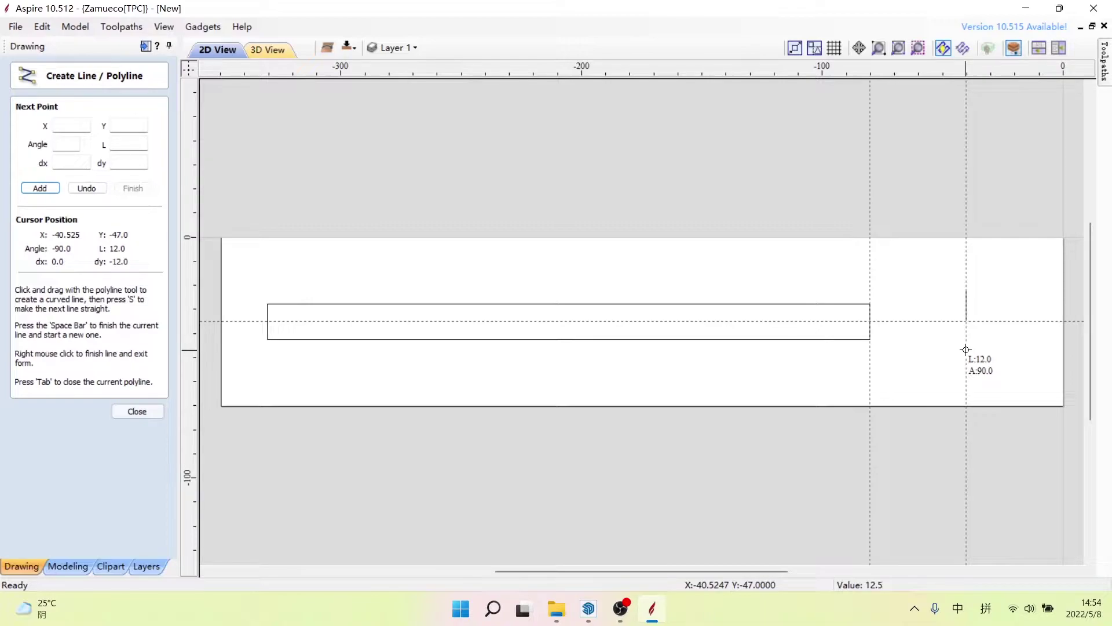
click(966, 351)
click(965, 288)
key(space)
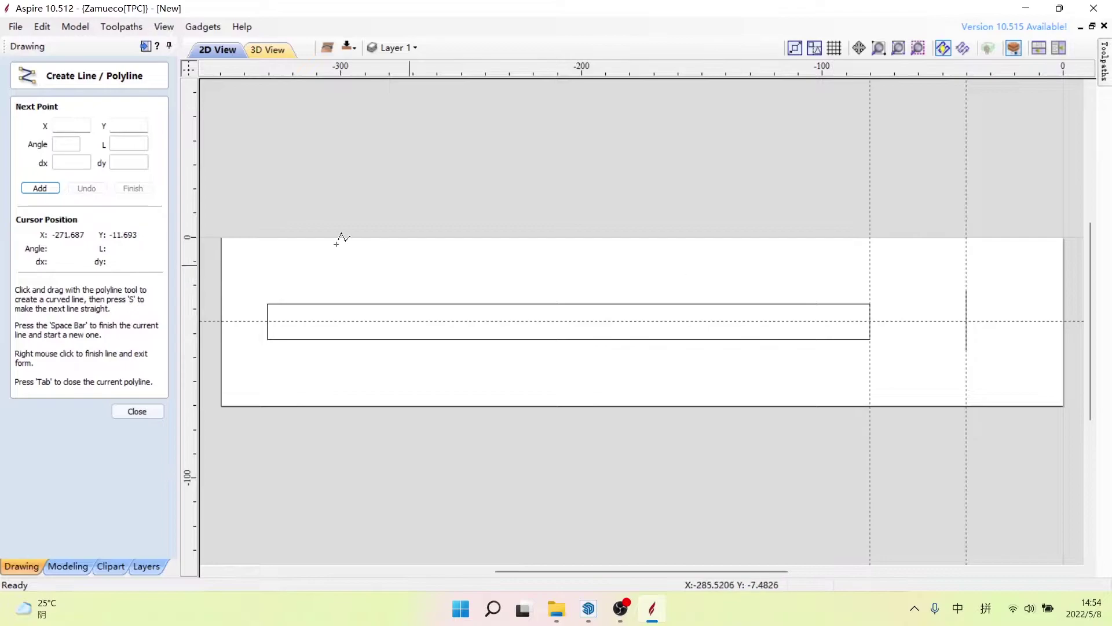
click(137, 411)
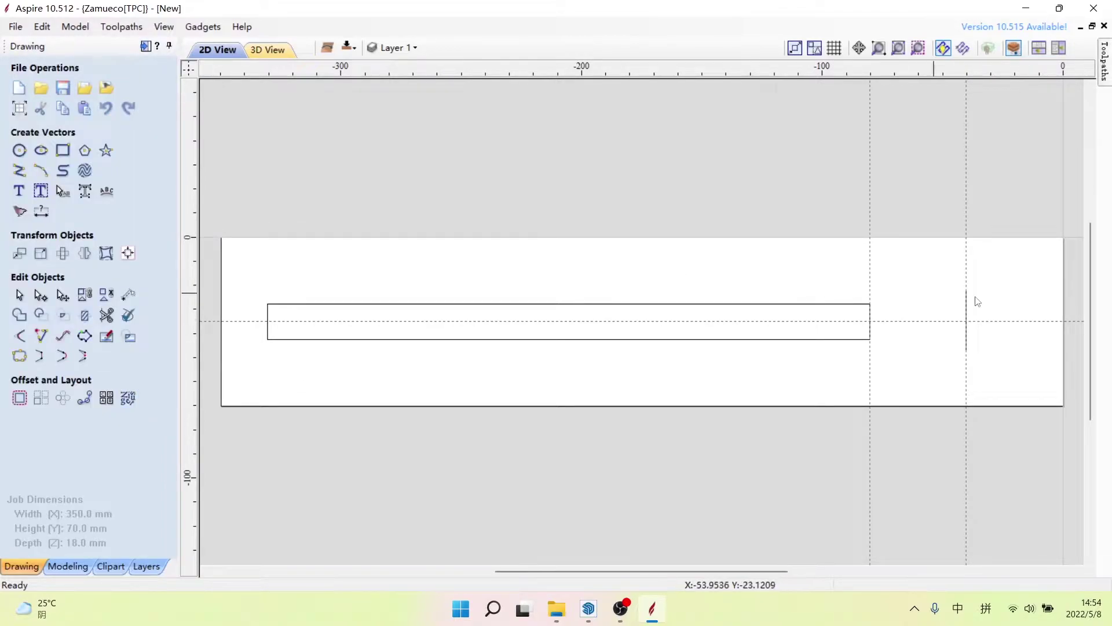
Step: Draw a 3-point arc from the handle's top-right corner to the top of the end line
click(40, 170)
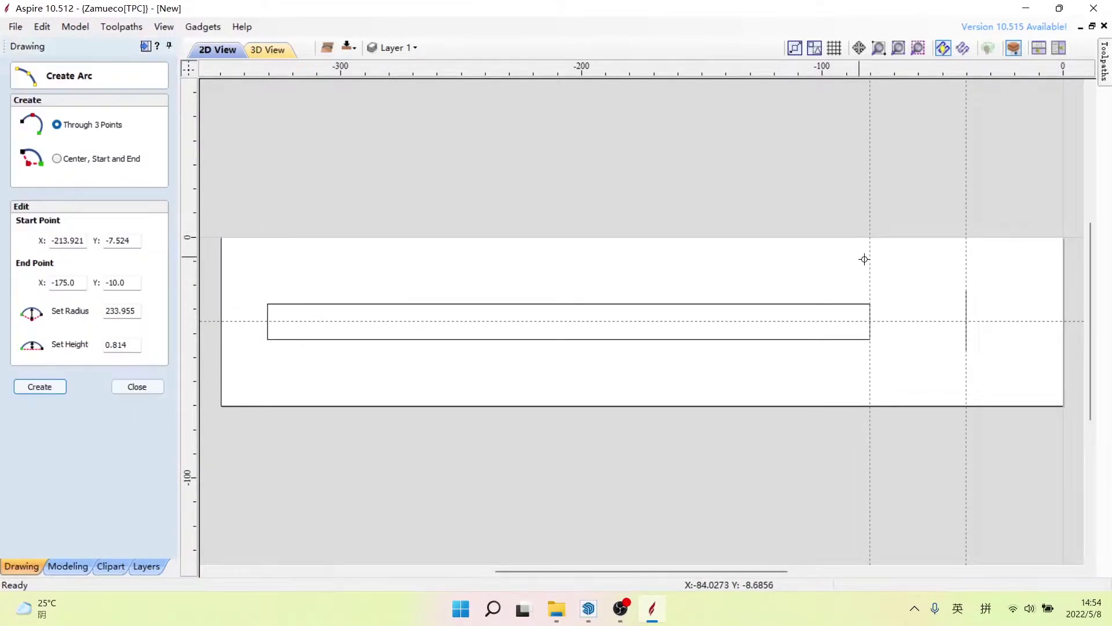
click(874, 303)
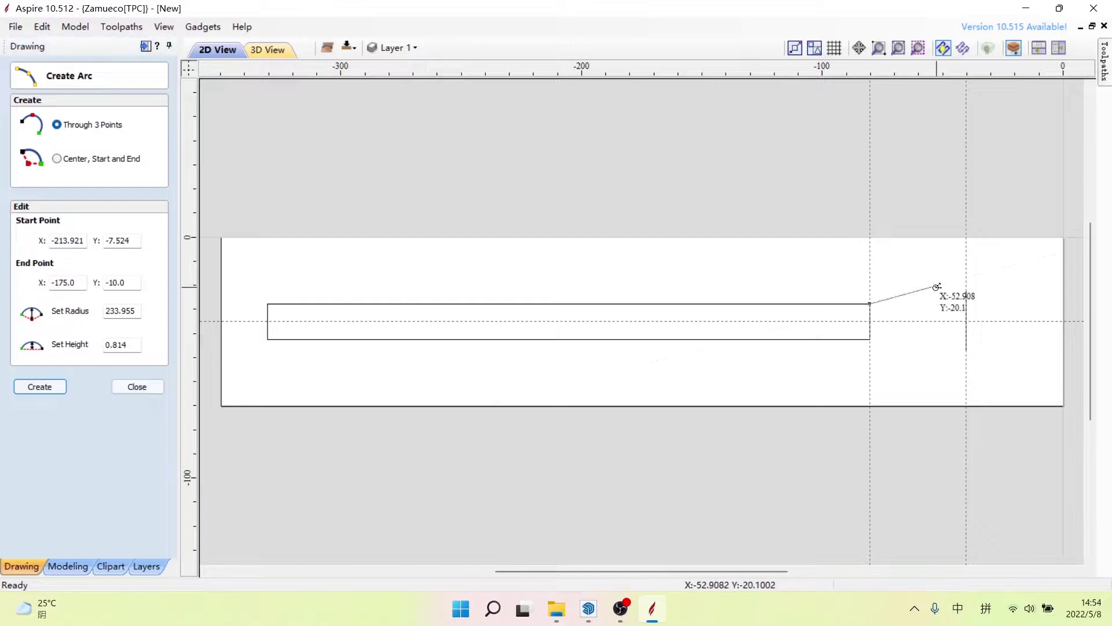
click(967, 291)
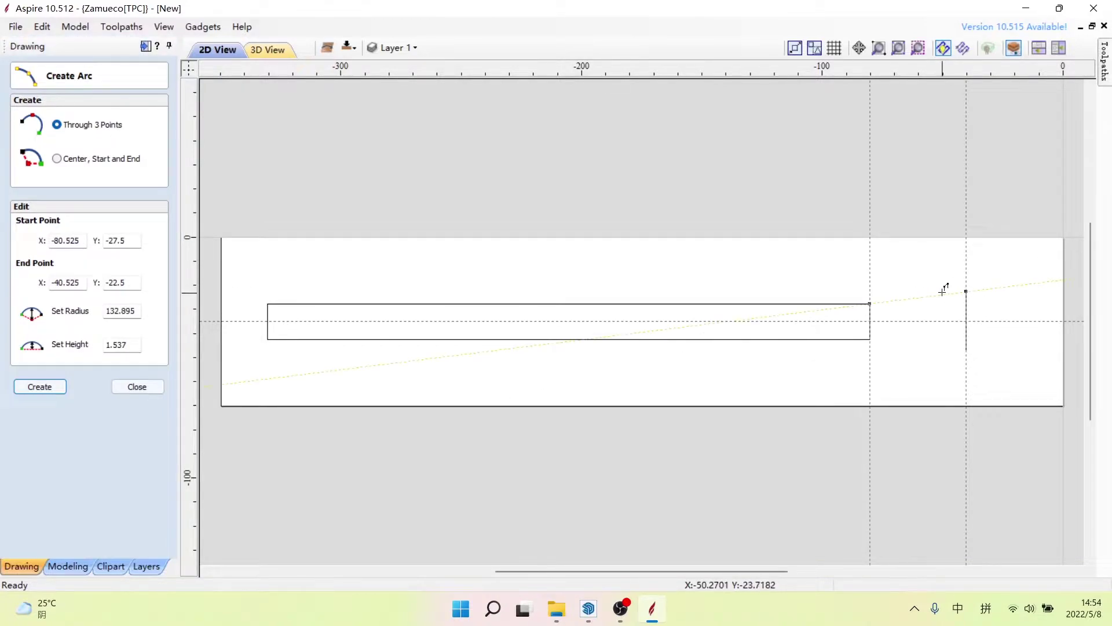
scroll(936, 288, up, 3)
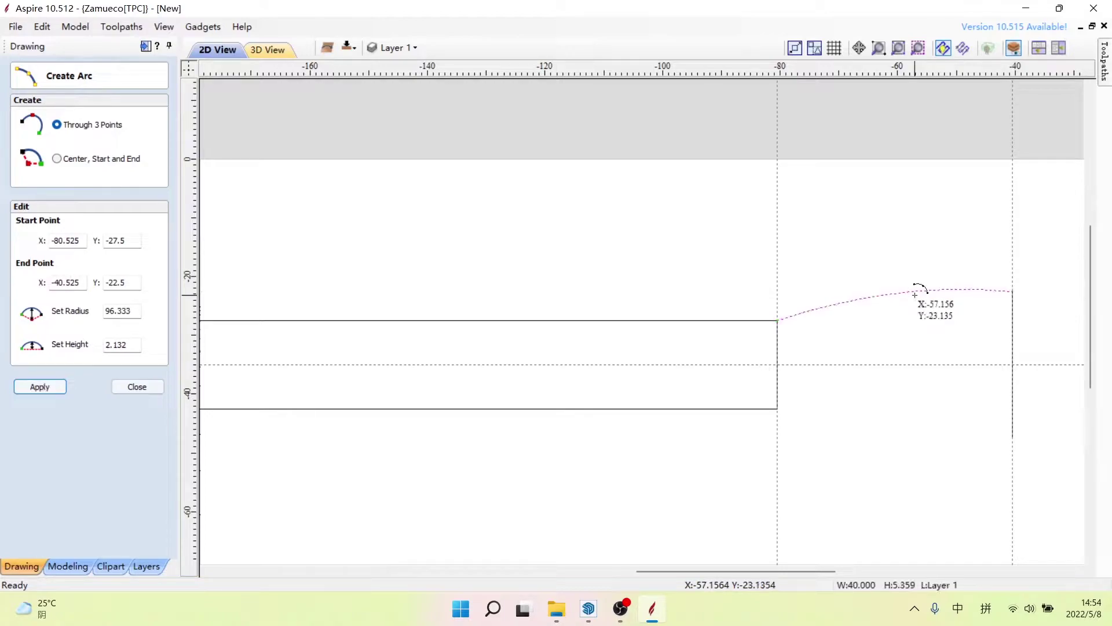
click(914, 294)
scroll(823, 242, down, 2)
scroll(840, 247, down, 2)
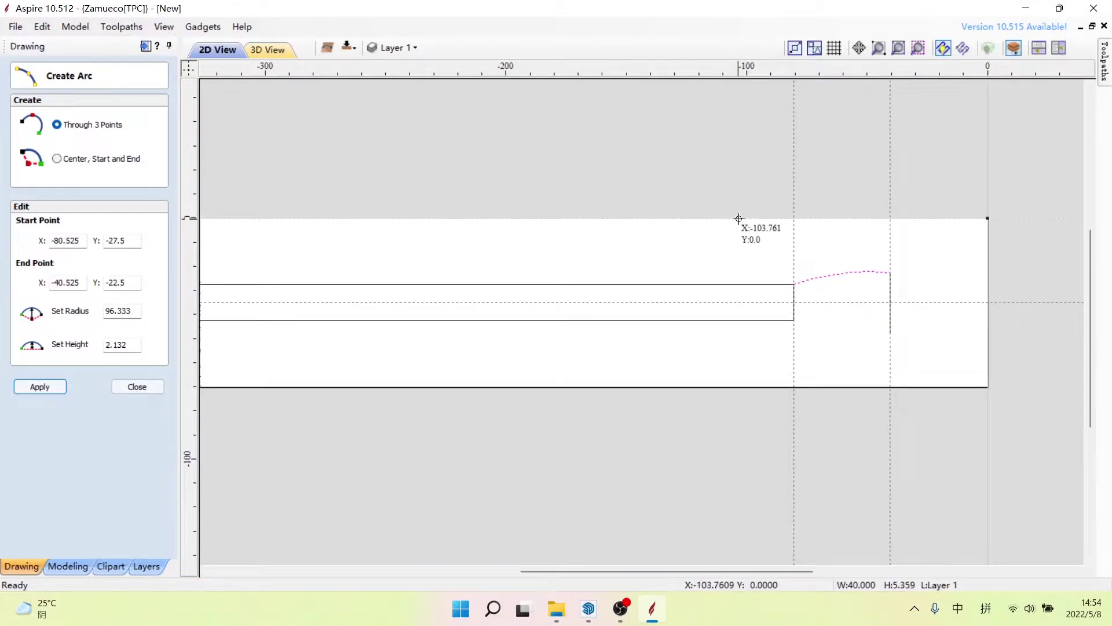
key(Escape)
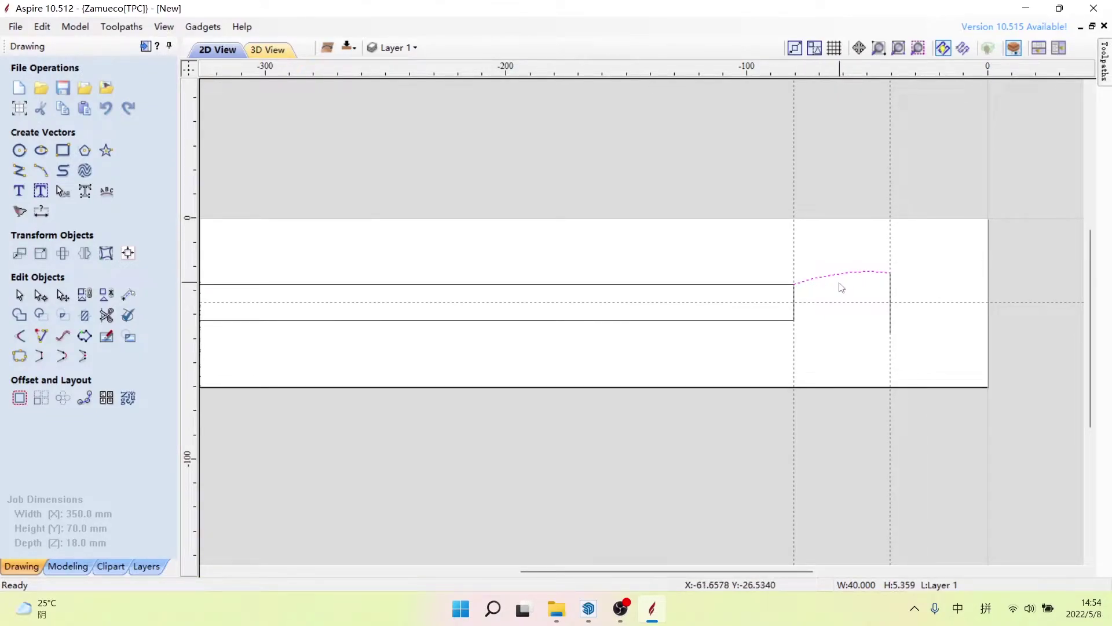
Step: Start a line at the handle's edge on the centre guide
click(19, 176)
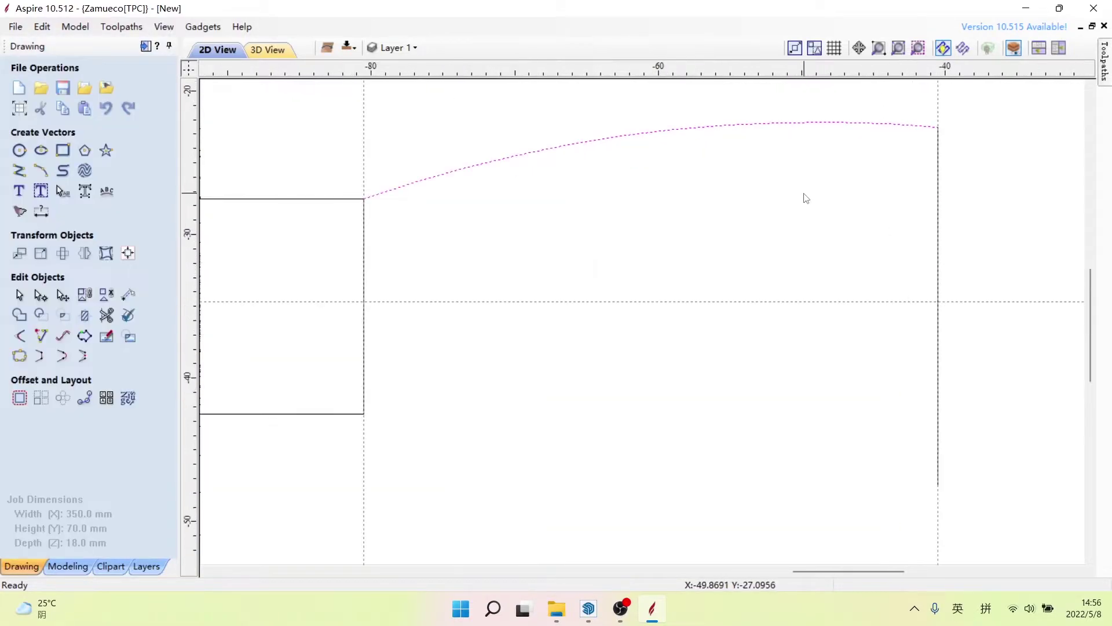
scroll(496, 277, up, 1)
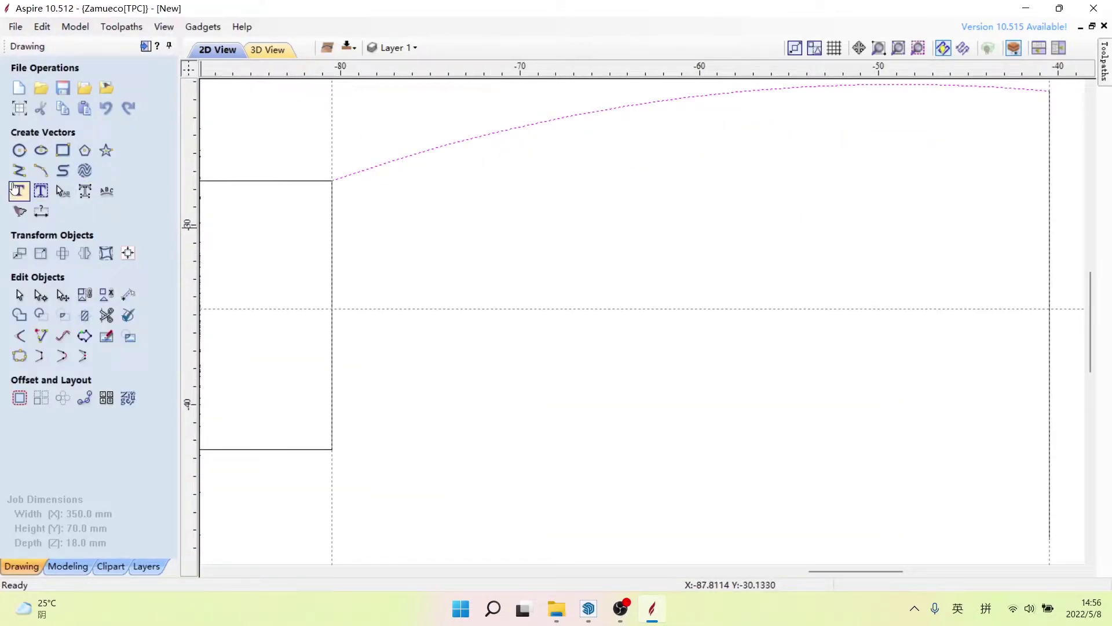
click(19, 171)
scroll(367, 298, down, 3)
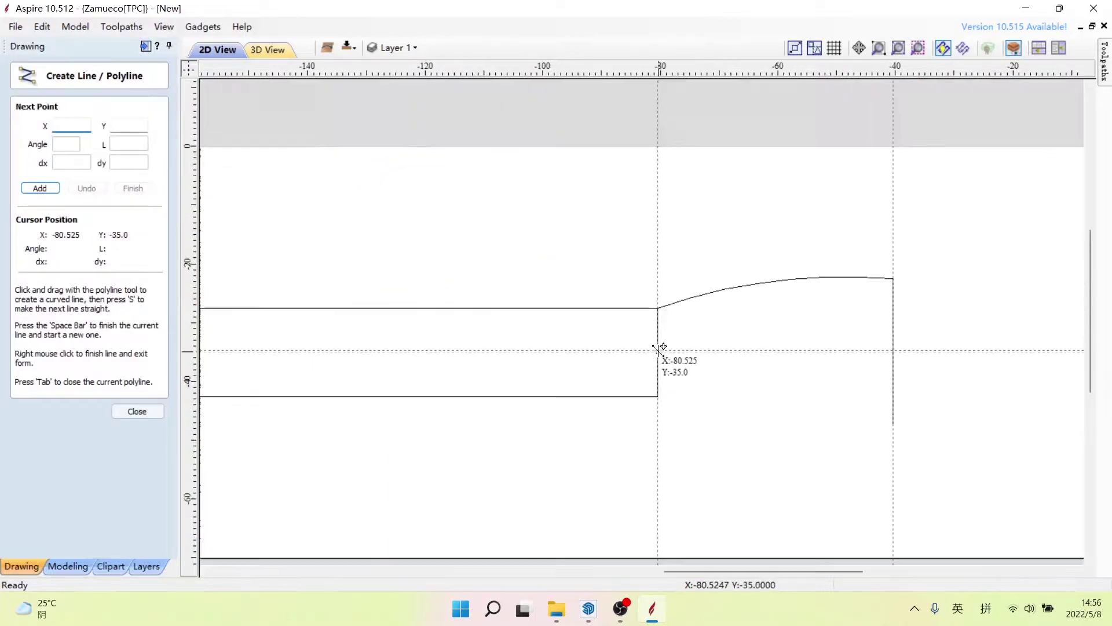
click(659, 349)
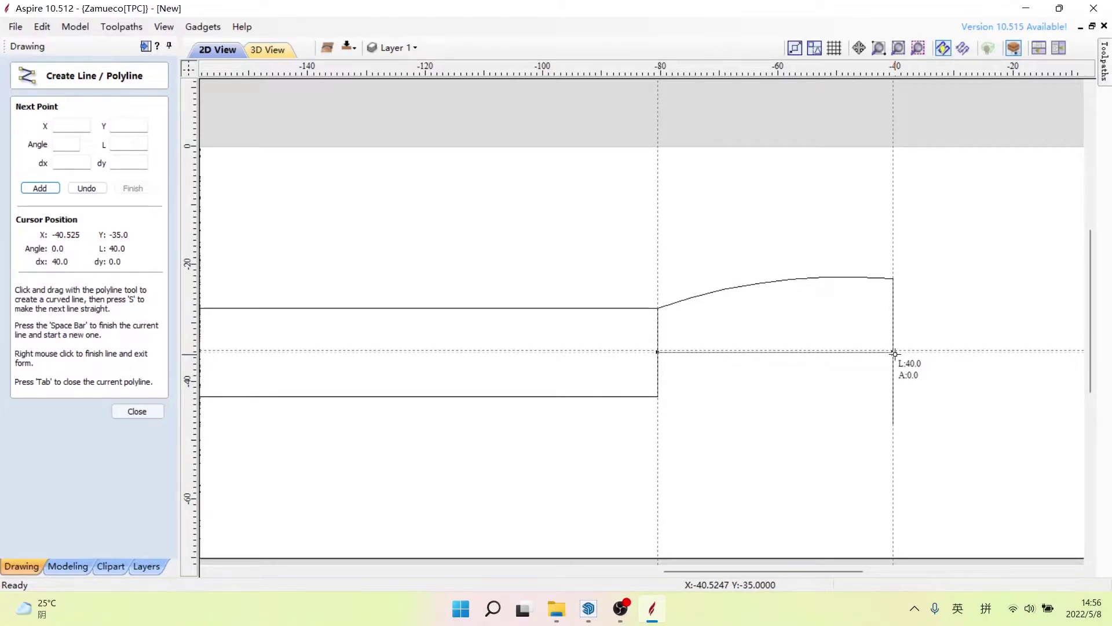
Step: Finish a 40 mm line along the centre guide
click(894, 353)
key(space)
scroll(851, 364, up, 1)
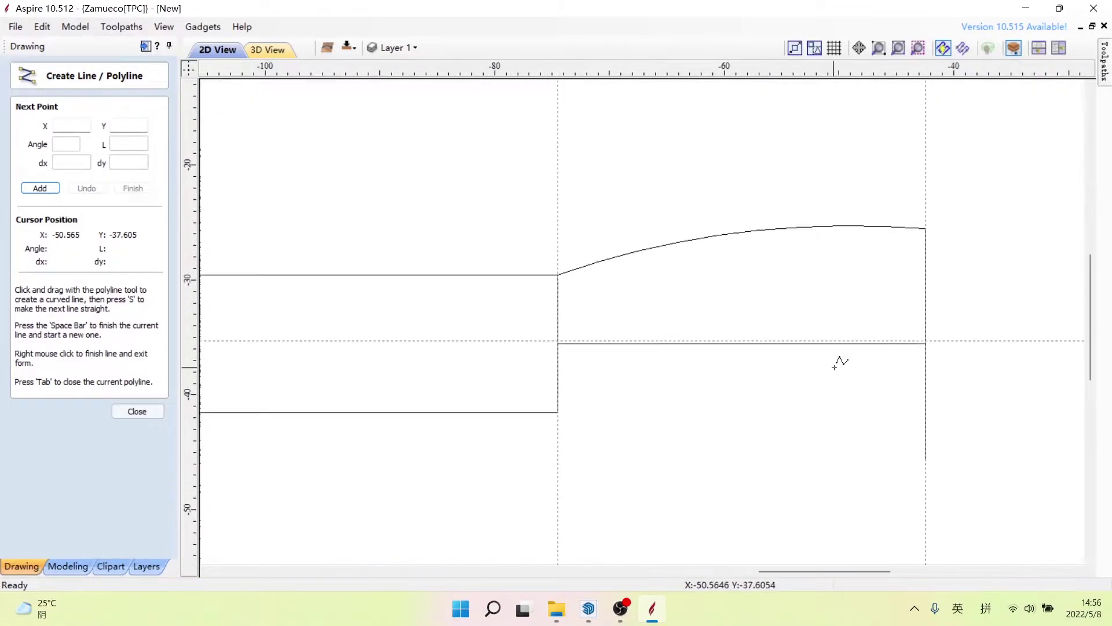
scroll(753, 355, up, 1)
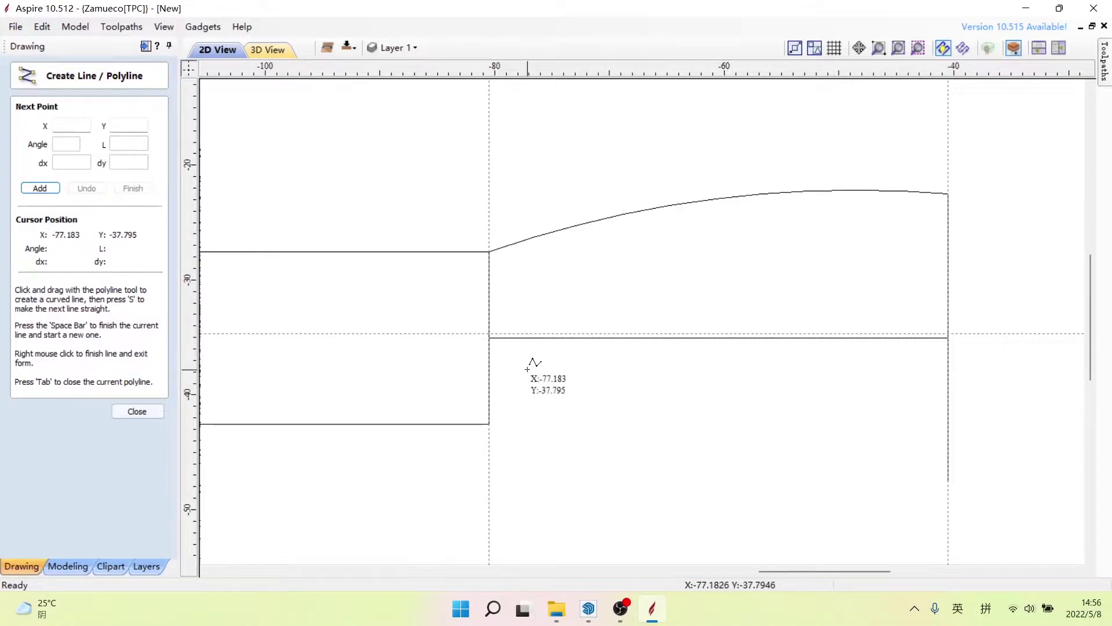
key(Escape)
Step: Mirror a copy of the arc about the 40 mm centre line
click(85, 254)
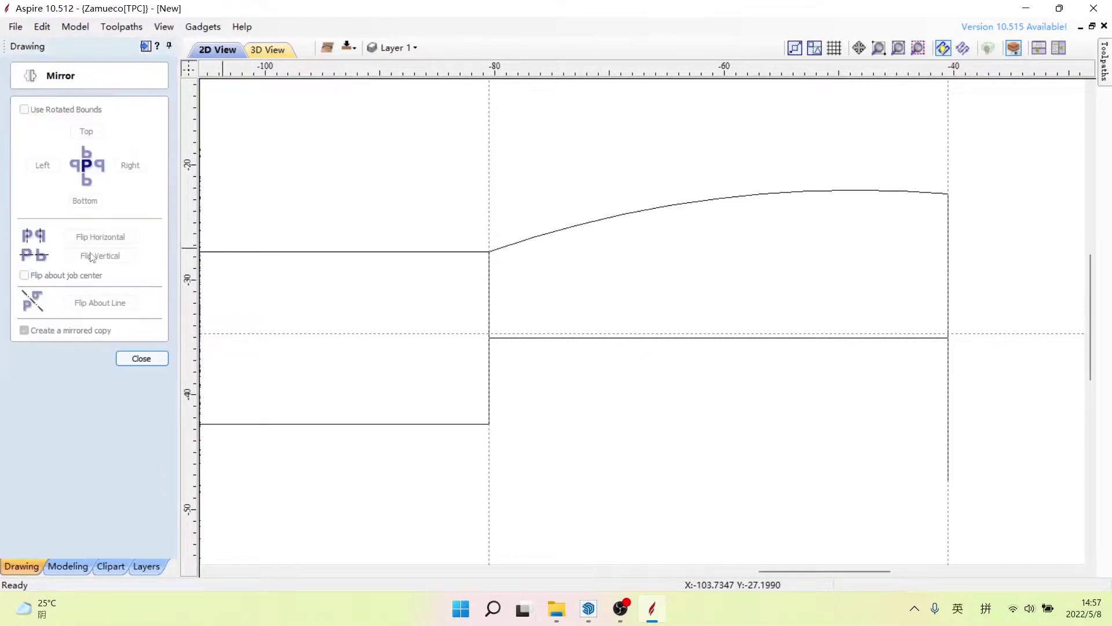
drag(784, 227, 762, 174)
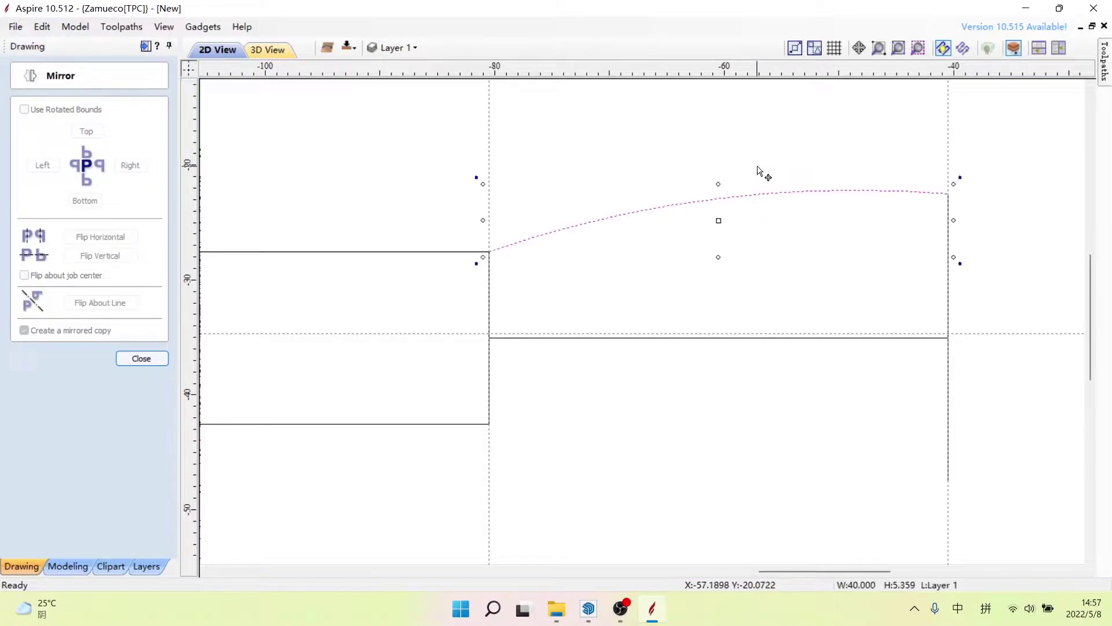
shift+click(690, 336)
key(shift)
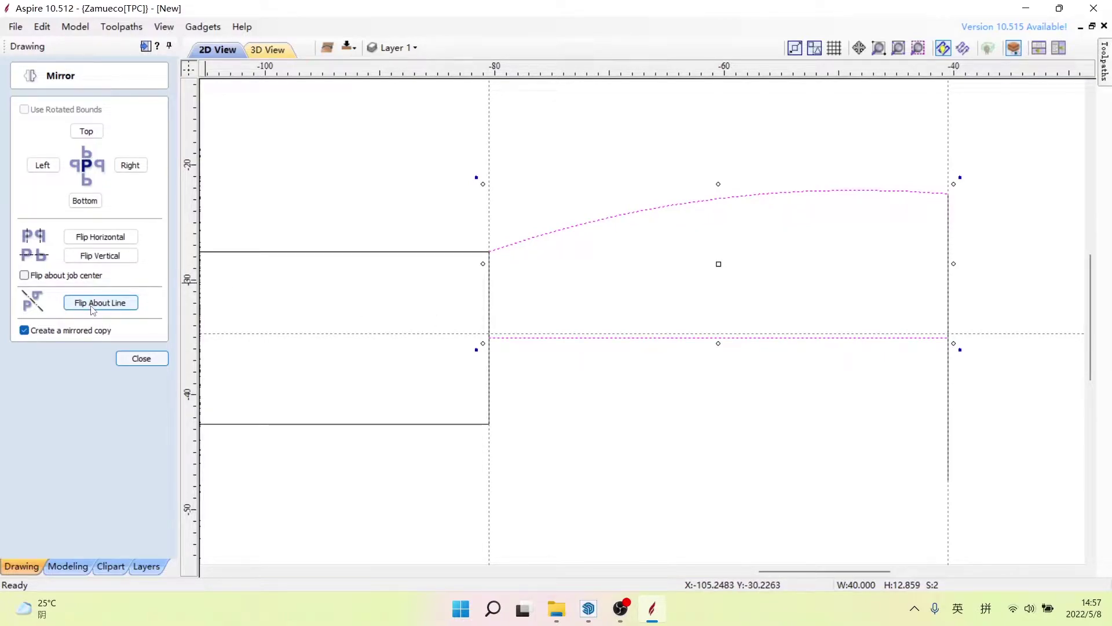
click(91, 310)
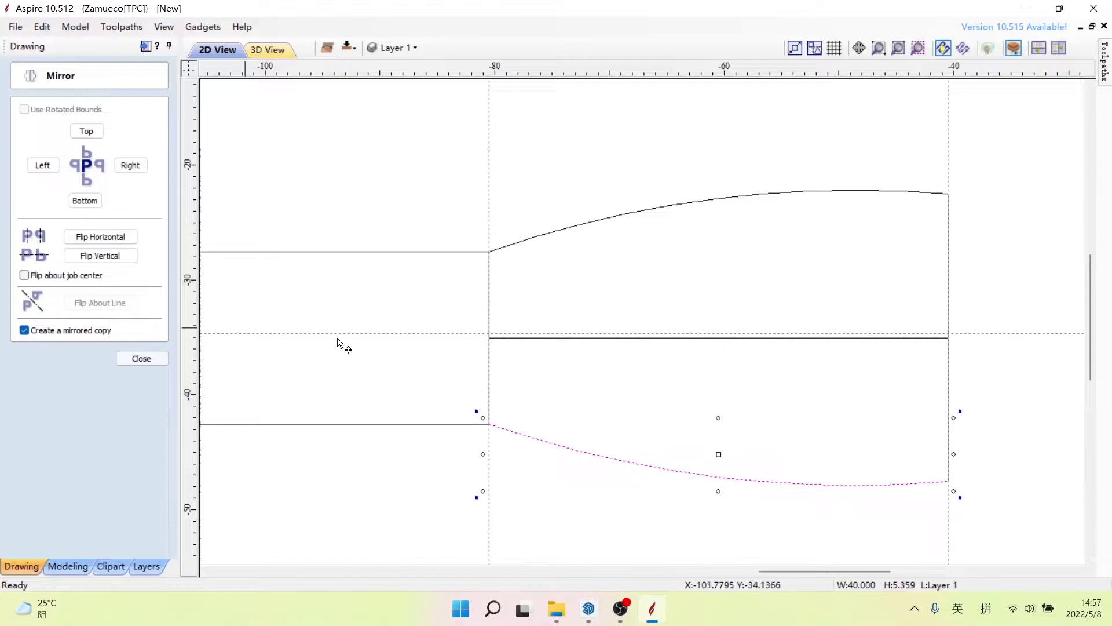
click(131, 359)
click(684, 373)
drag(802, 362, 764, 314)
Step: Create a vertical guide offset 7.5 mm from the guide at -330.531
scroll(513, 318, down, 10)
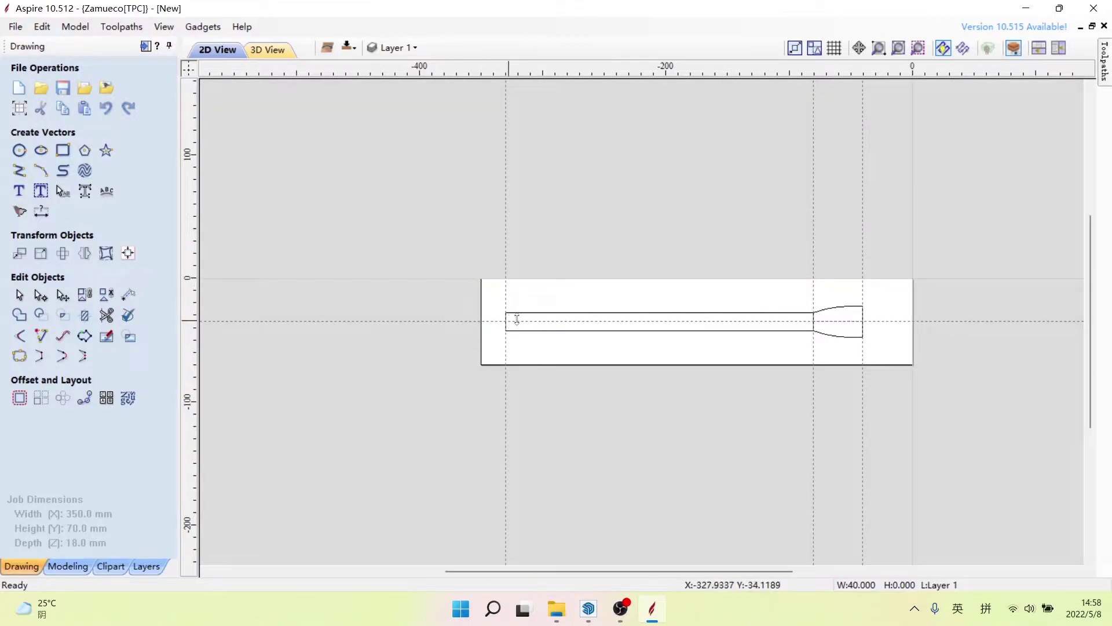
scroll(514, 318, up, 3)
scroll(515, 318, up, 3)
scroll(481, 298, up, 3)
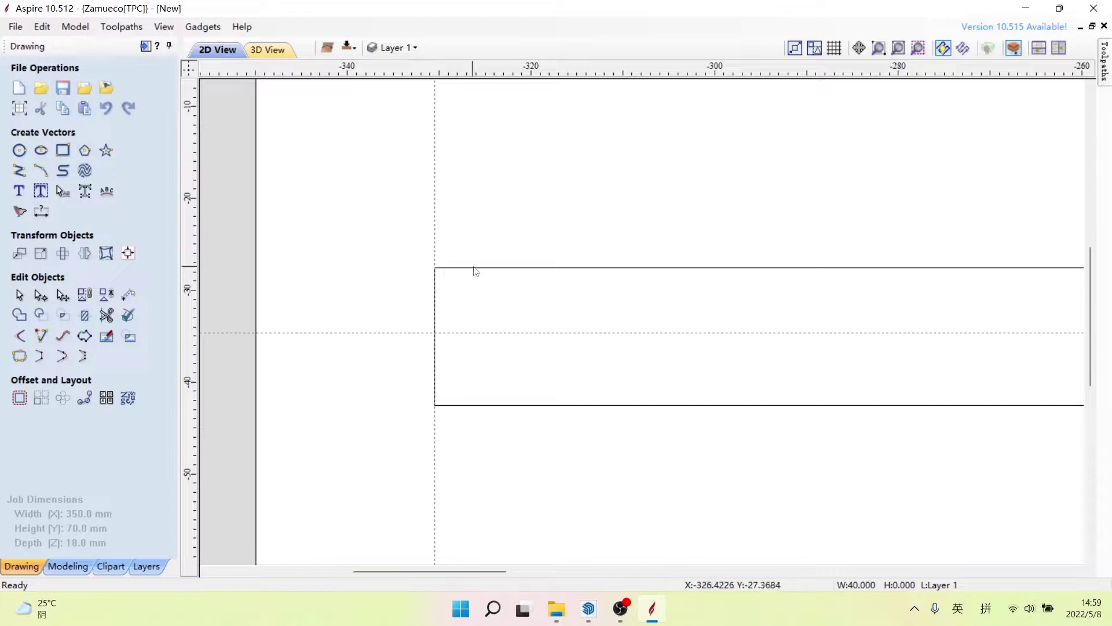
scroll(450, 306, up, 2)
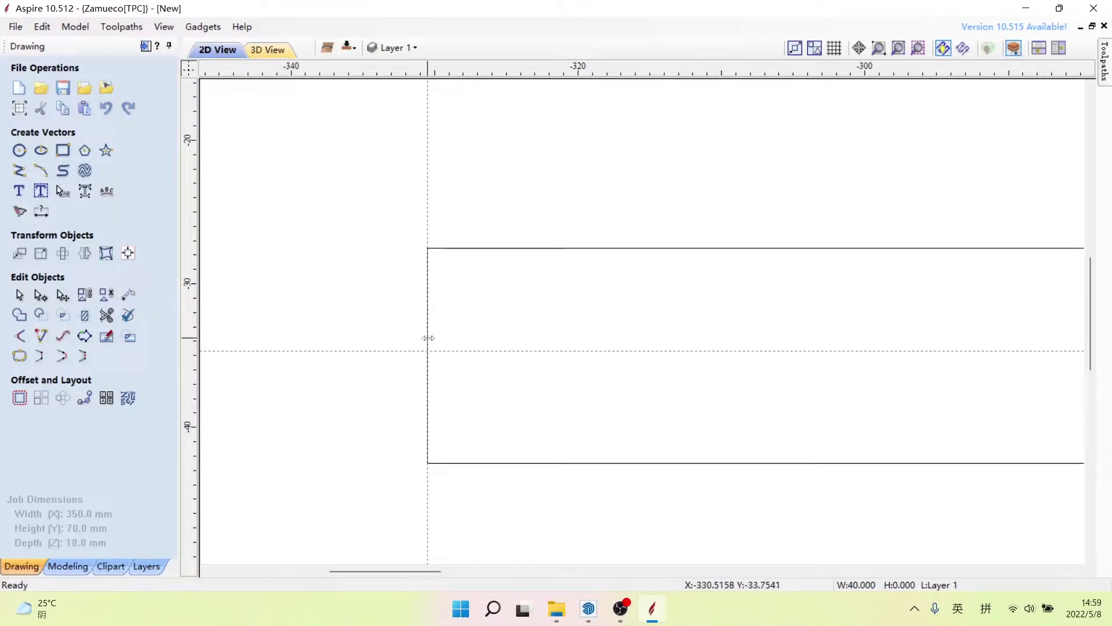
double_click(428, 295)
click(474, 345)
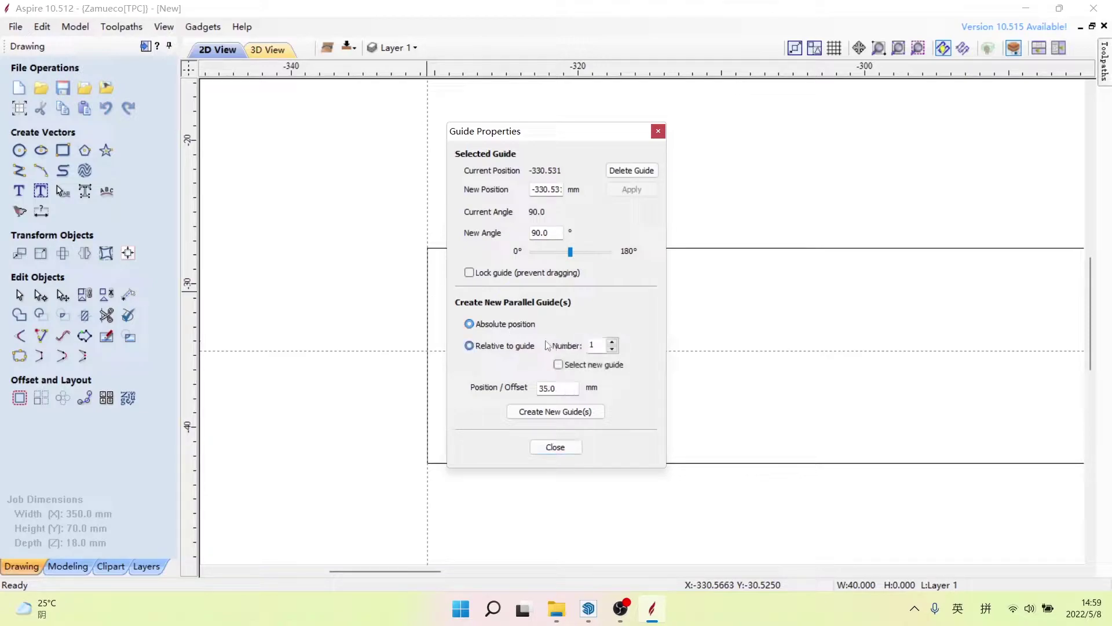
drag(563, 392, 533, 388)
text(7.5)
click(553, 411)
click(573, 450)
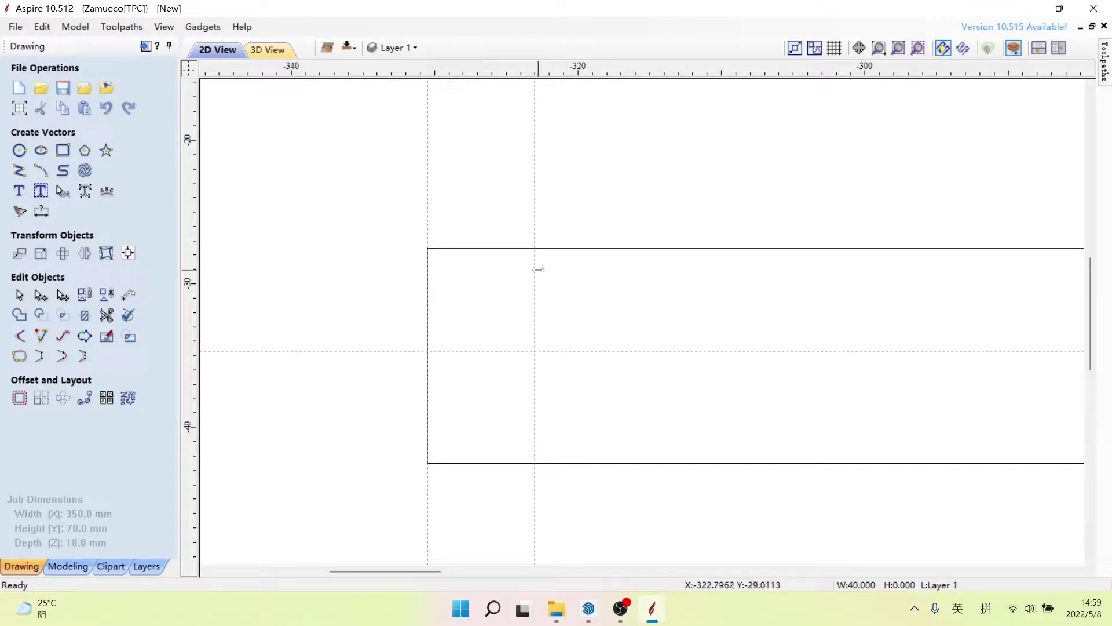
Step: Draw a 7.5 radius arc from the rectangle's top edge to its bottom edge through the left edge
click(43, 176)
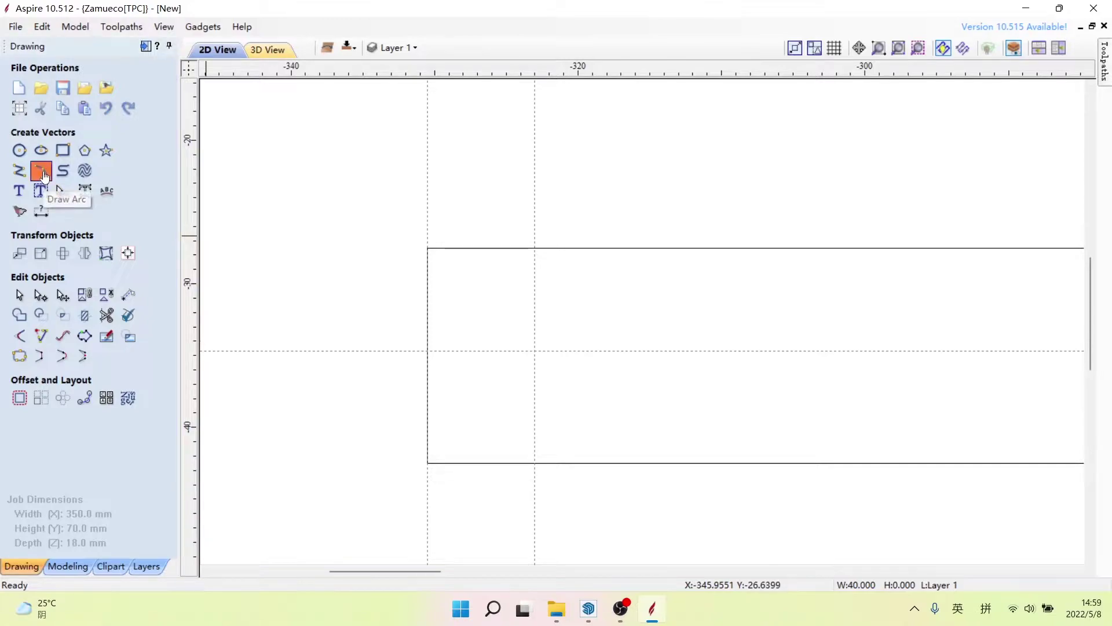
click(534, 250)
click(535, 464)
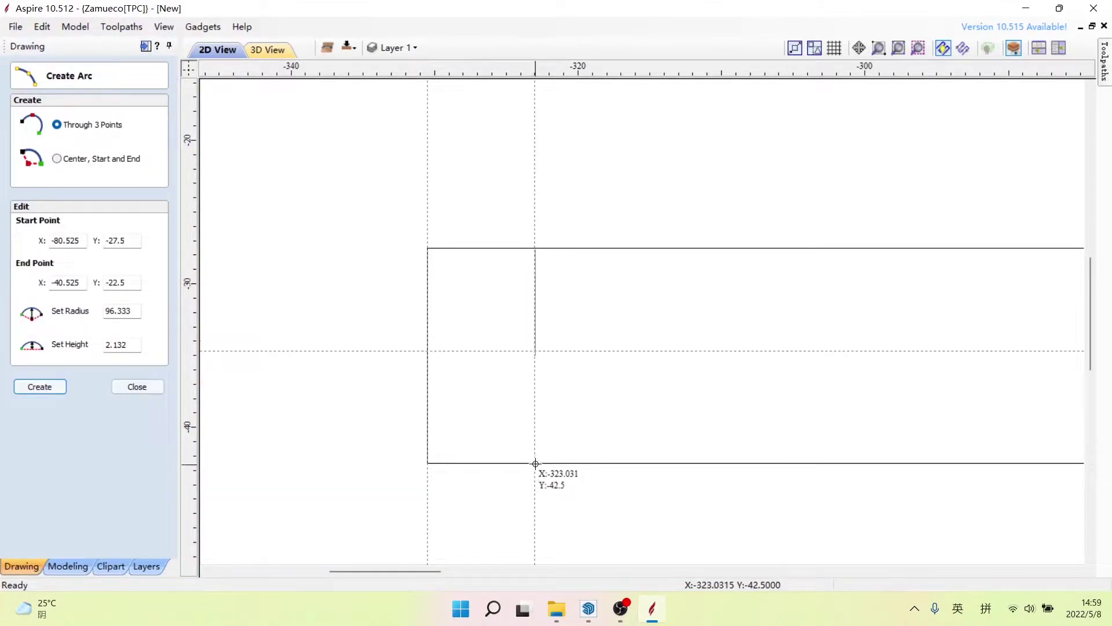
click(536, 463)
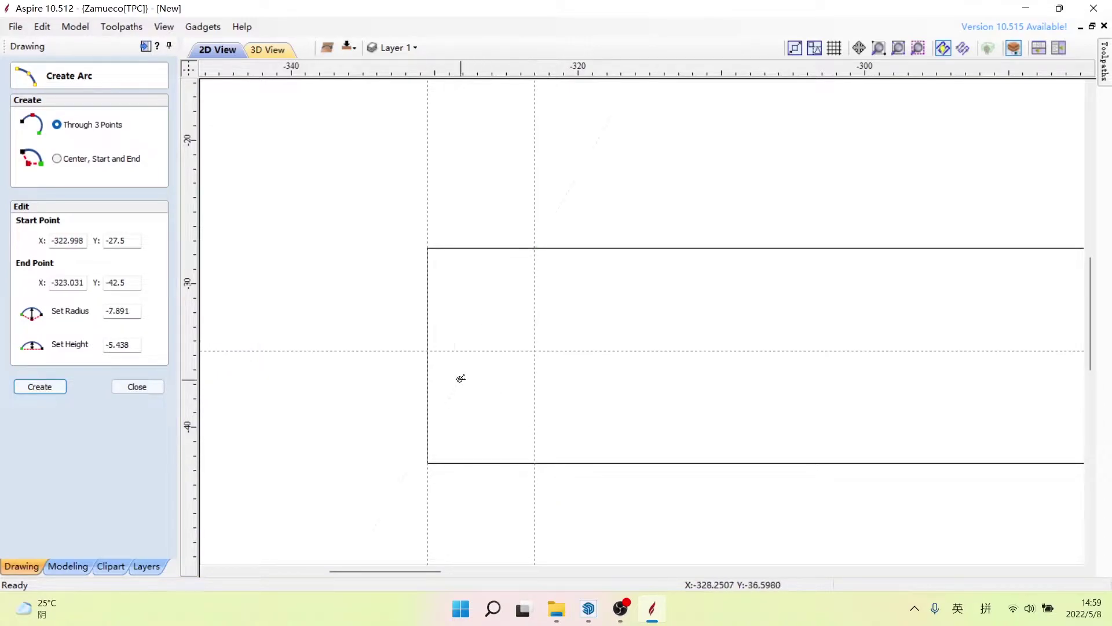
click(428, 349)
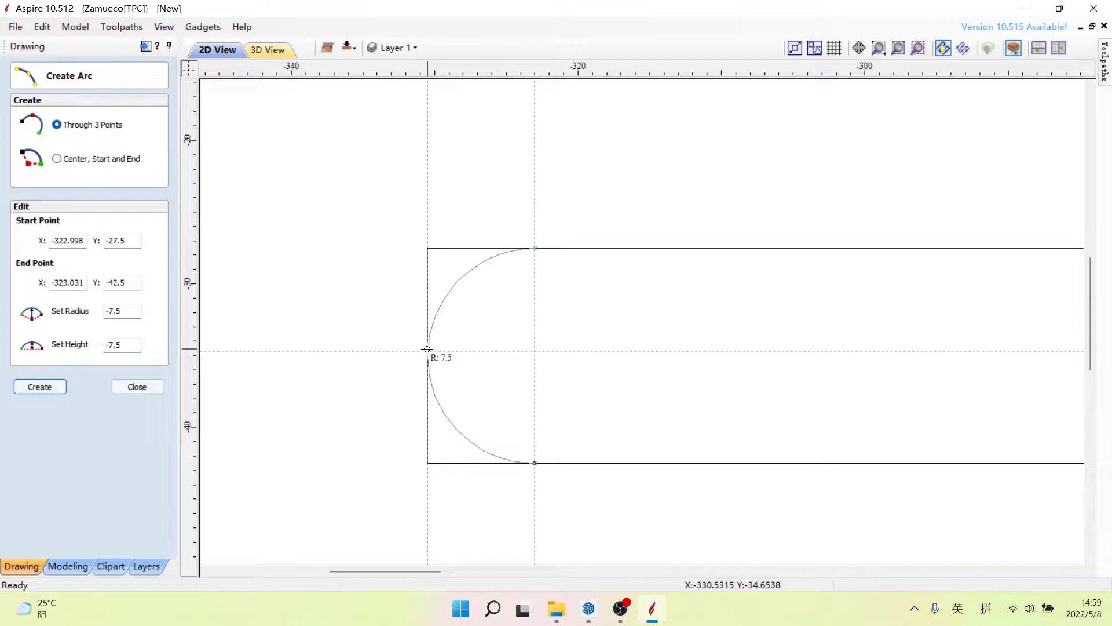
click(427, 349)
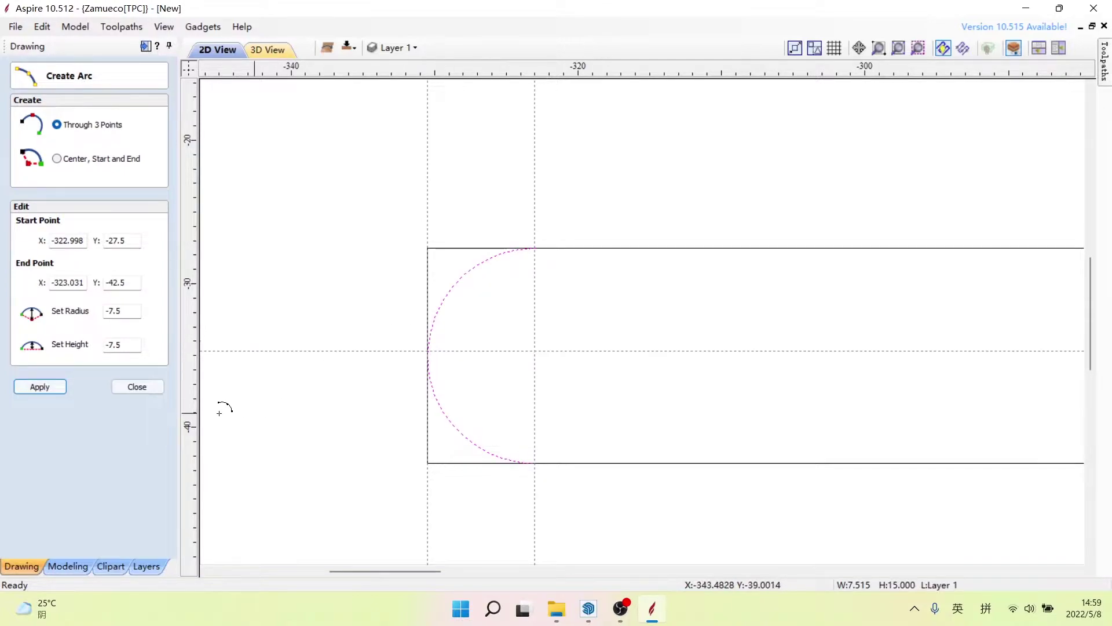
click(139, 386)
scroll(508, 341, down, 2)
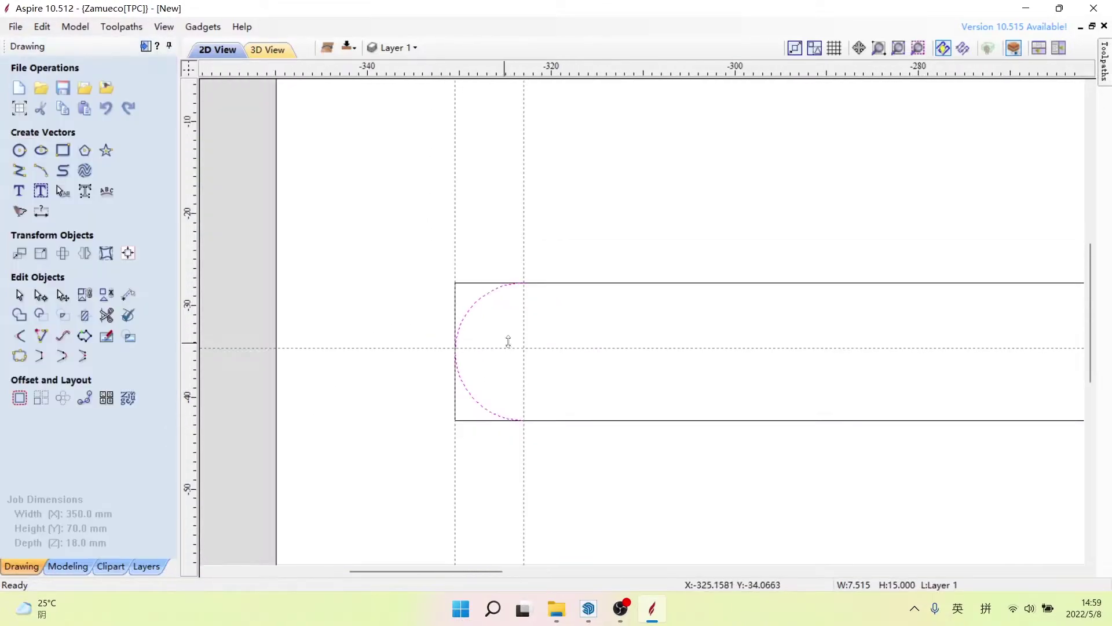
click(559, 328)
scroll(496, 289, up, 2)
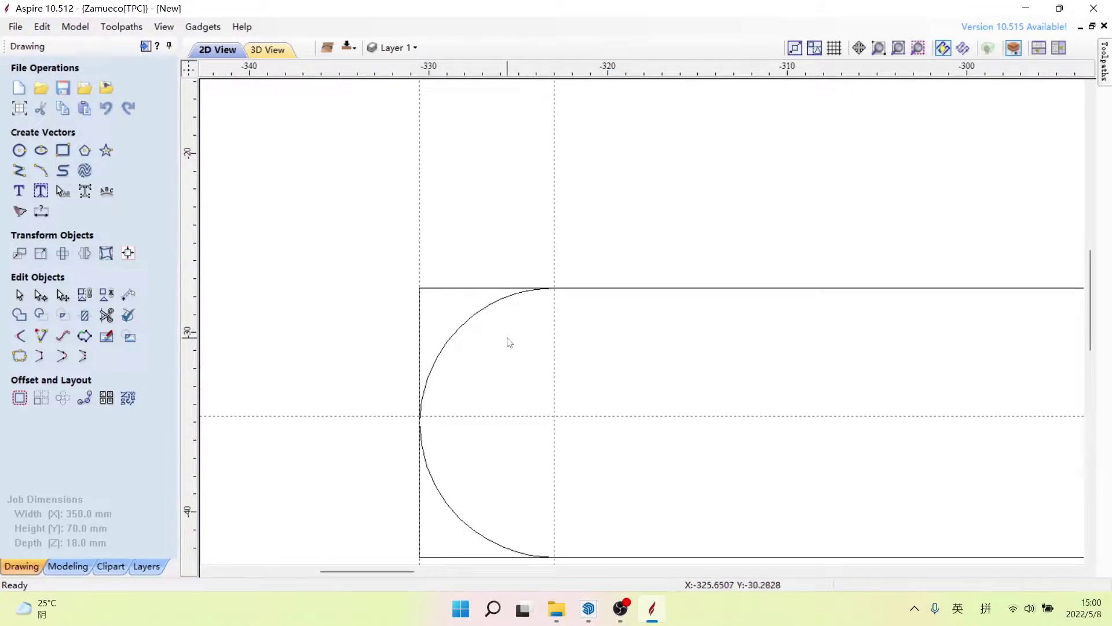
Step: Trim away the rectangle's straight left end outside the rounded arc
click(107, 315)
click(450, 289)
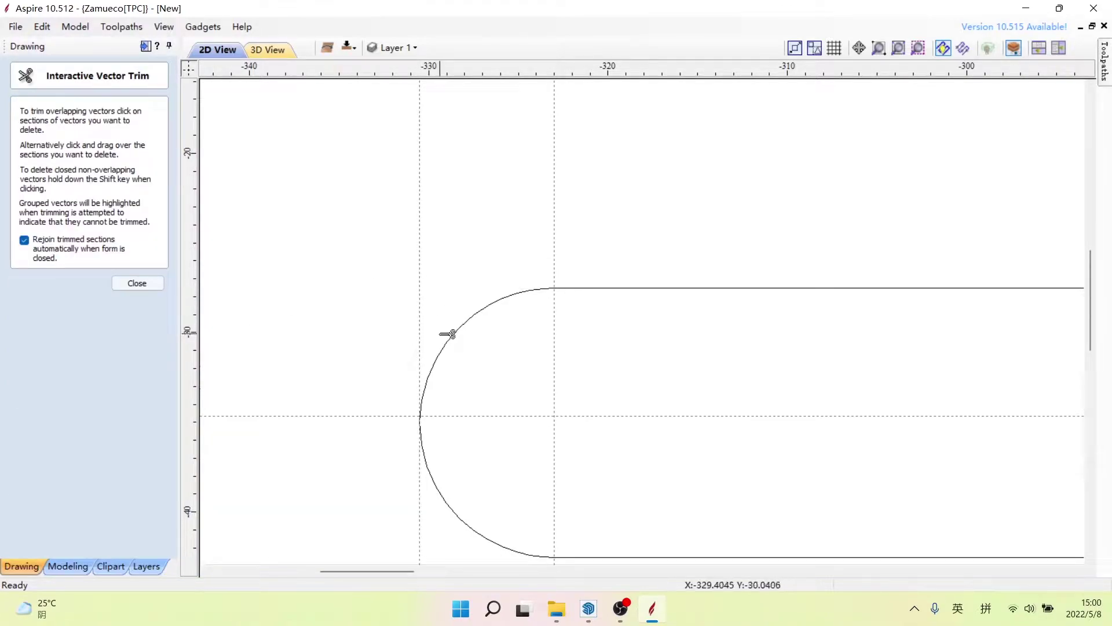
scroll(443, 312, down, 1)
scroll(381, 291, down, 1)
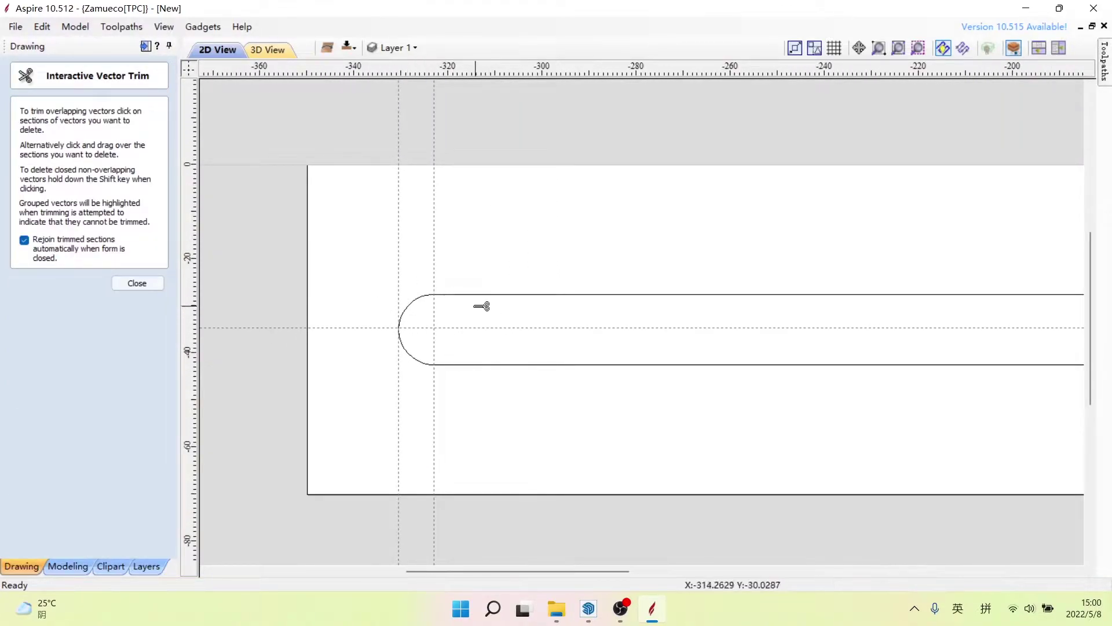
scroll(391, 339, down, 1)
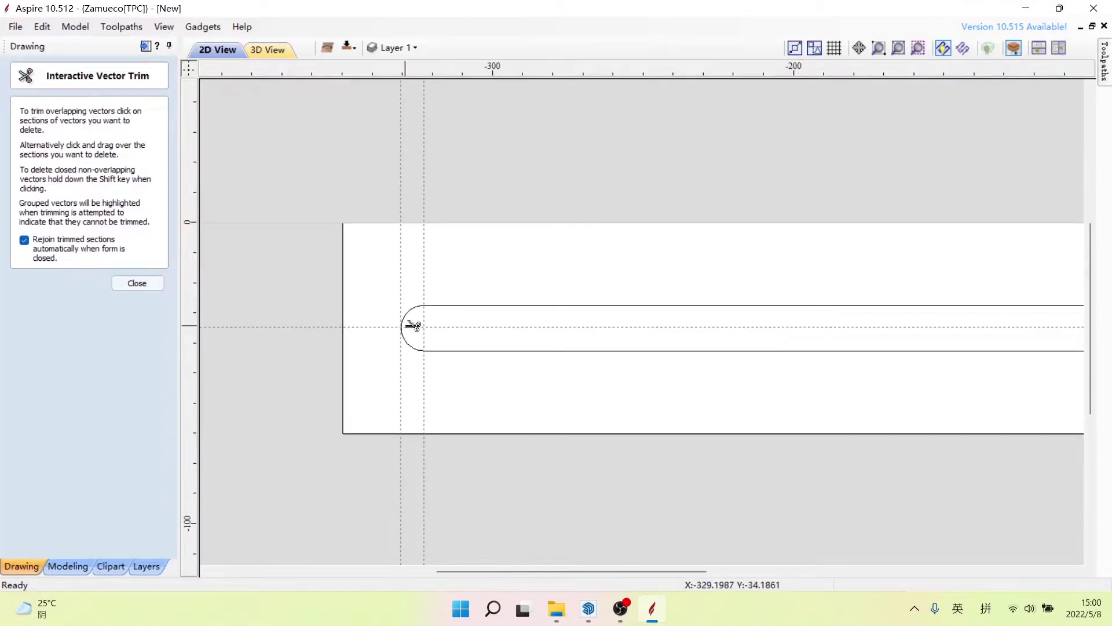
scroll(410, 322, down, 1)
key(Escape)
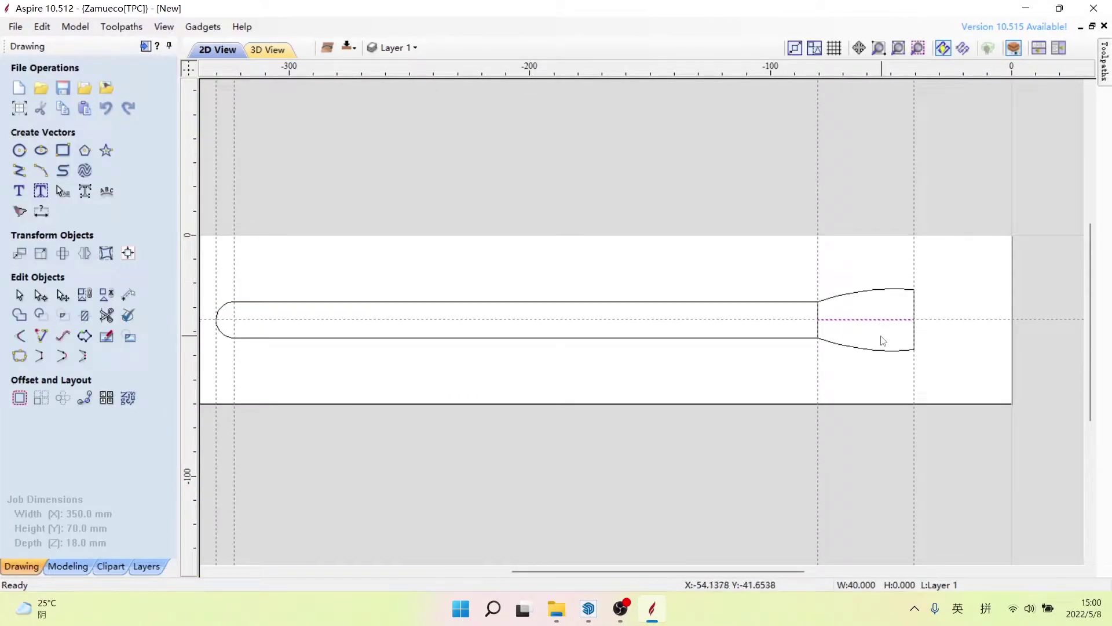
scroll(881, 313, down, 1)
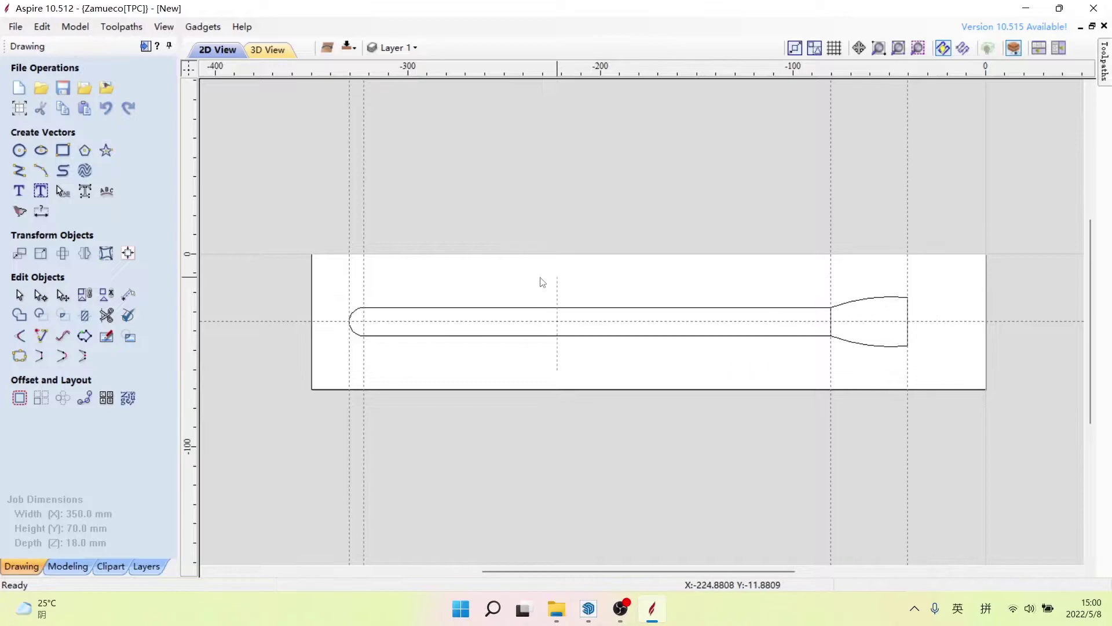
Step: Select all handle outline vectors, move them slightly right to the job centre, then deselect
key(ctrl+a)
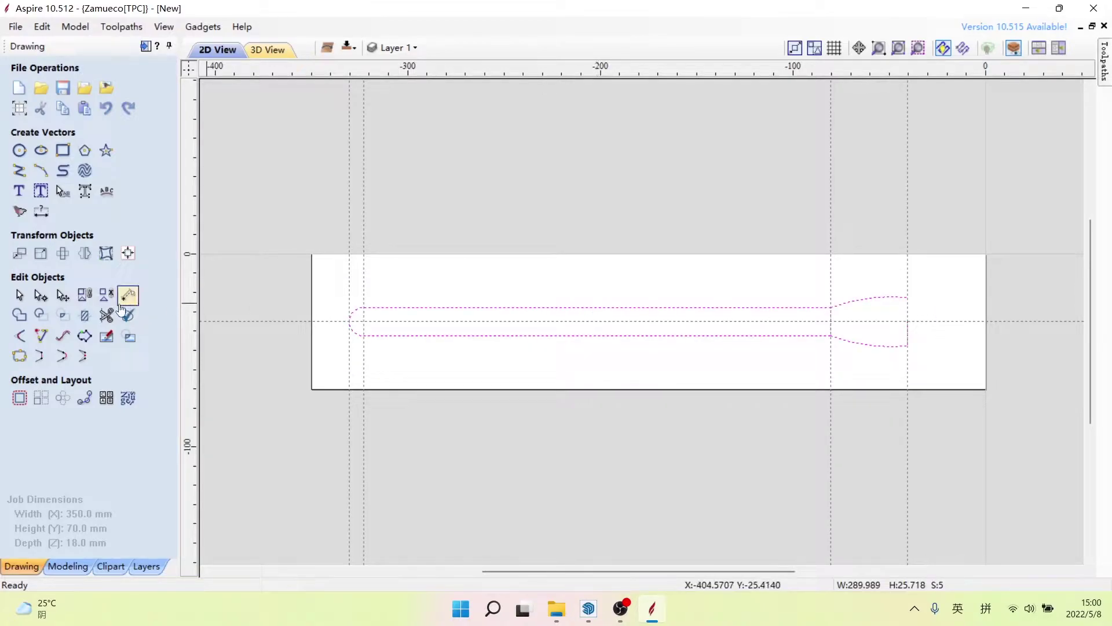
click(63, 295)
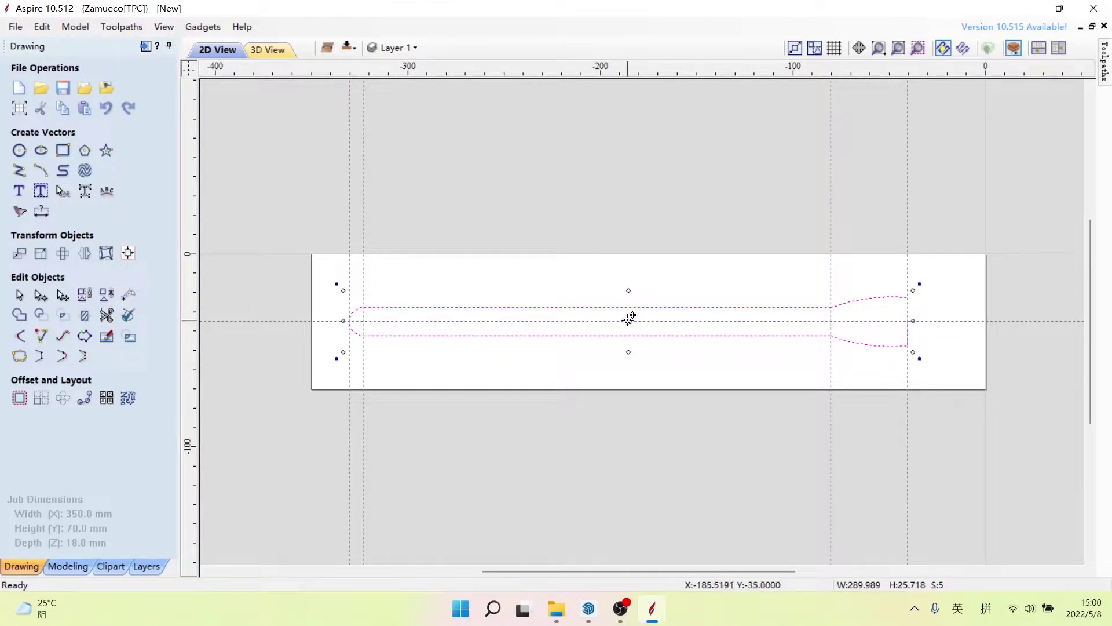
drag(629, 317, 644, 322)
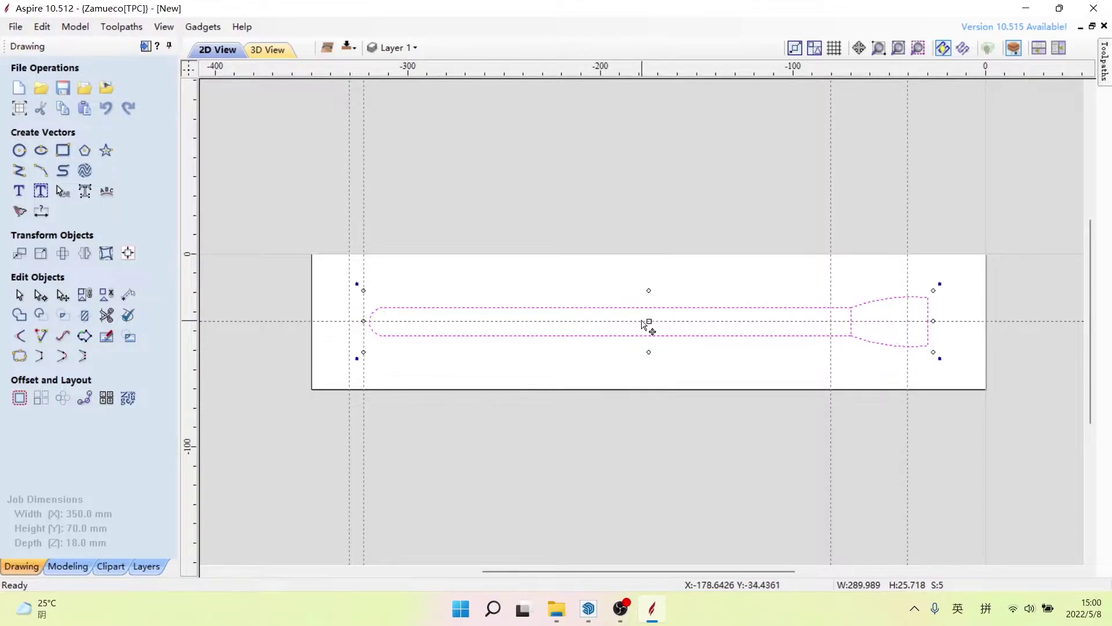
click(765, 360)
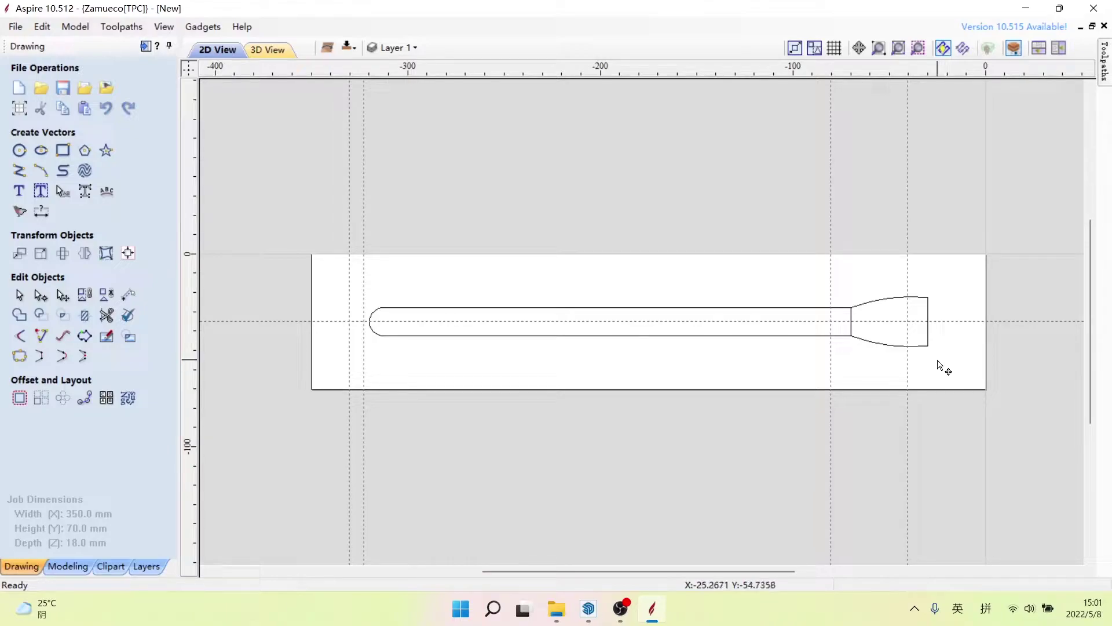
Step: Add new layers from the layer list until Layers 2 to 5 exist
click(417, 51)
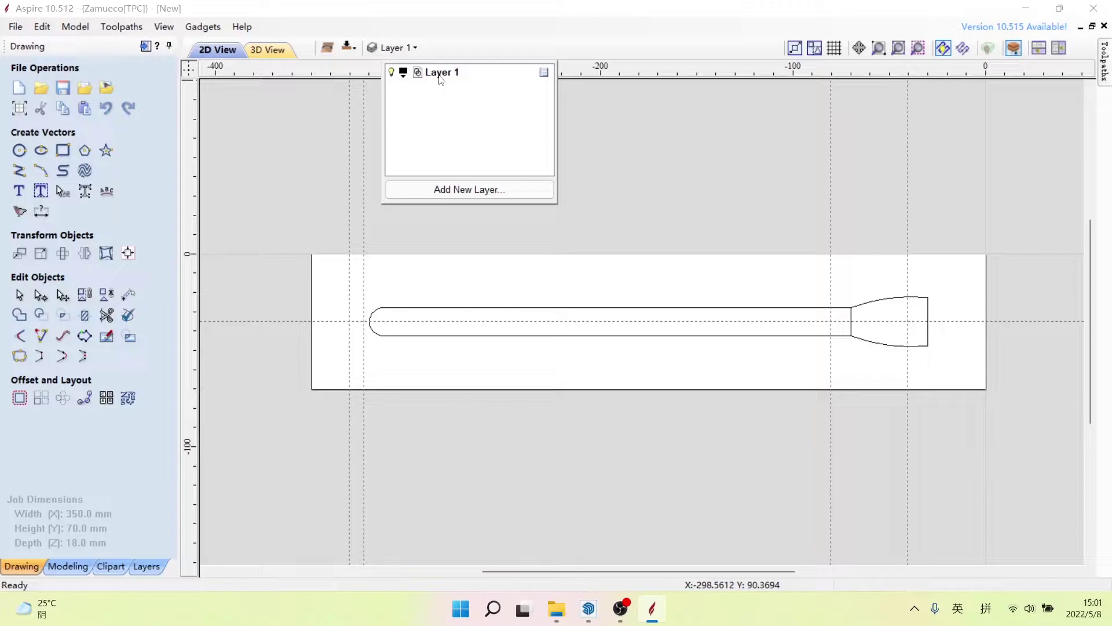
click(756, 229)
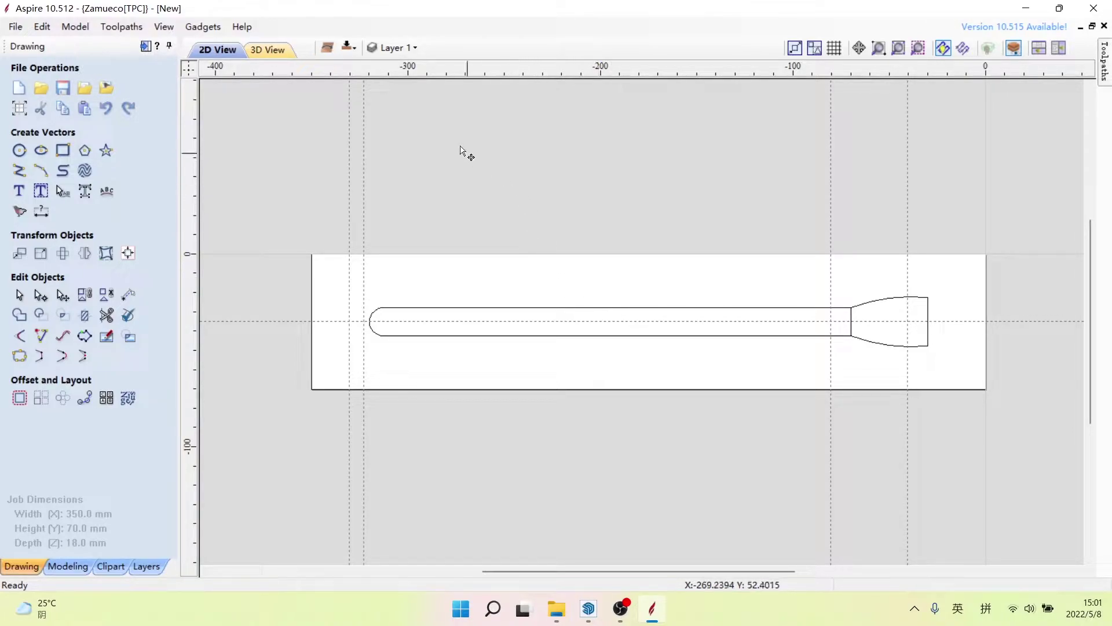
click(415, 51)
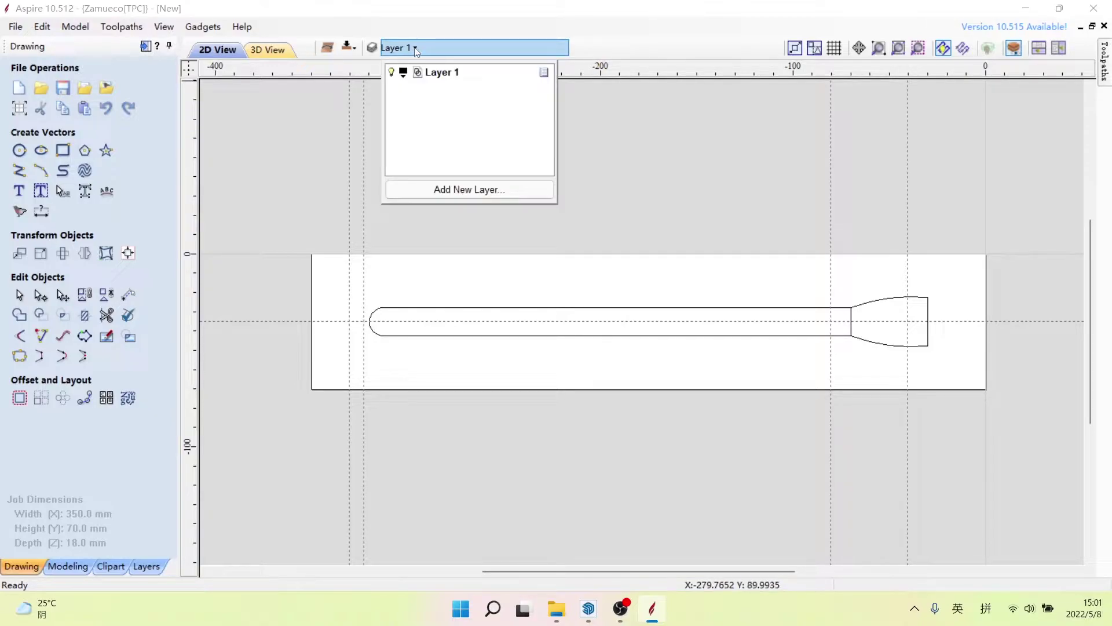
click(464, 192)
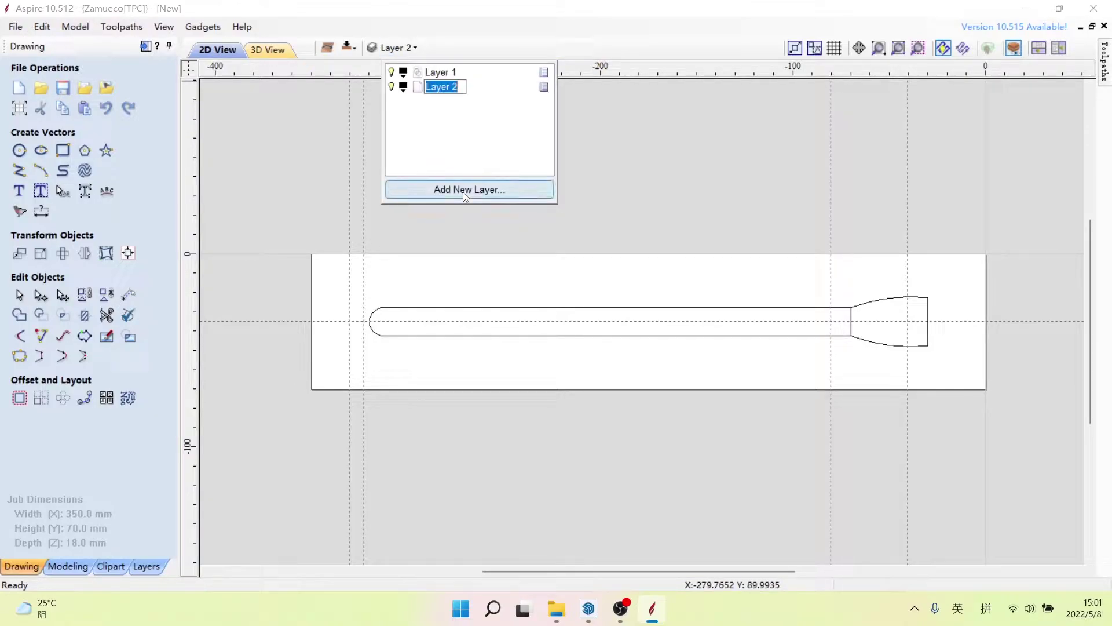
click(464, 193)
click(463, 192)
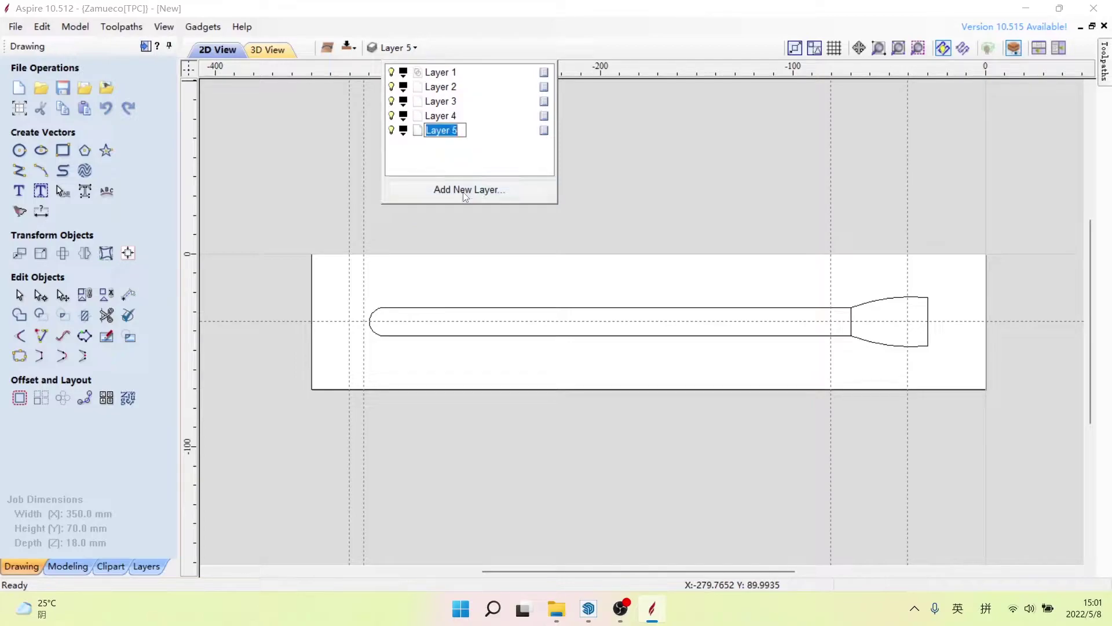
click(484, 165)
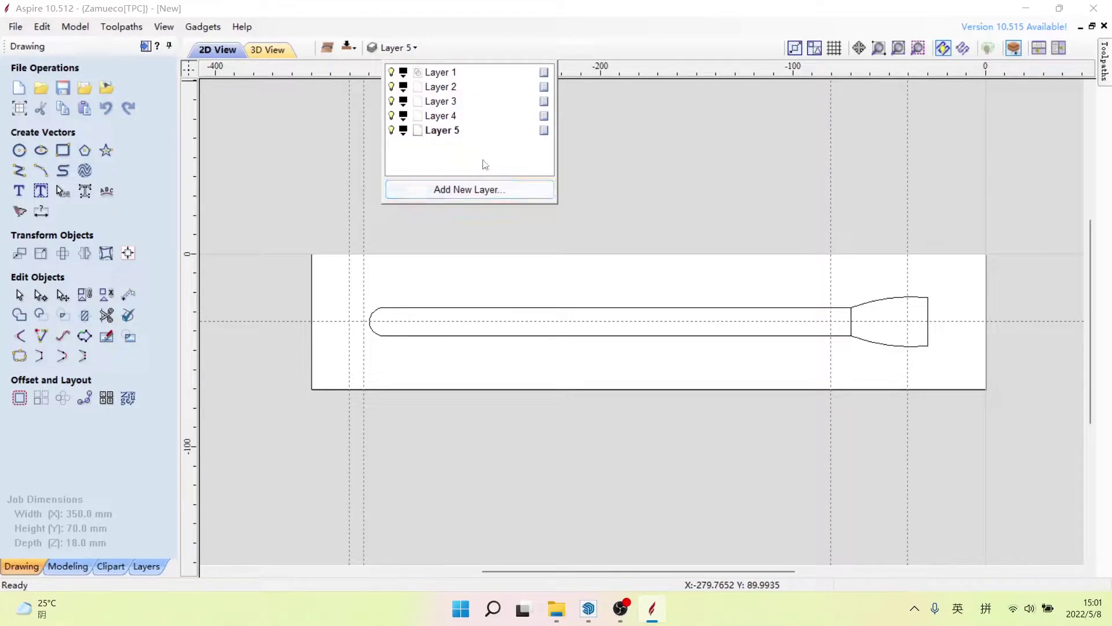
Step: Rename Layer 2 to 上右 and Layer 3 to 上左
click(440, 87)
click(442, 88)
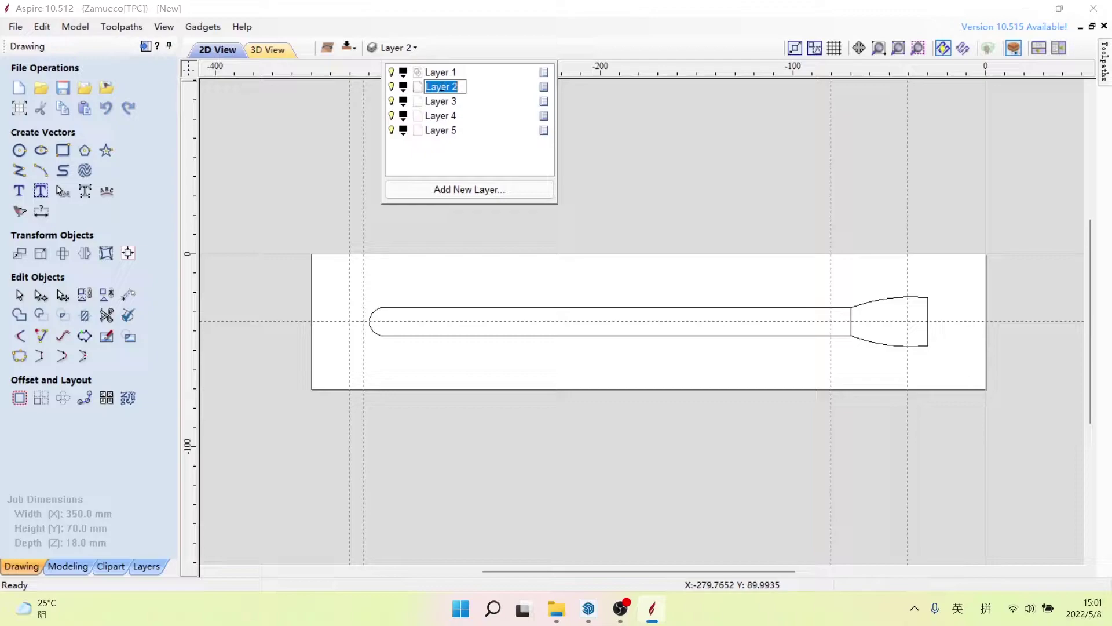
key(BackSpace)
key(shift)
text(s)
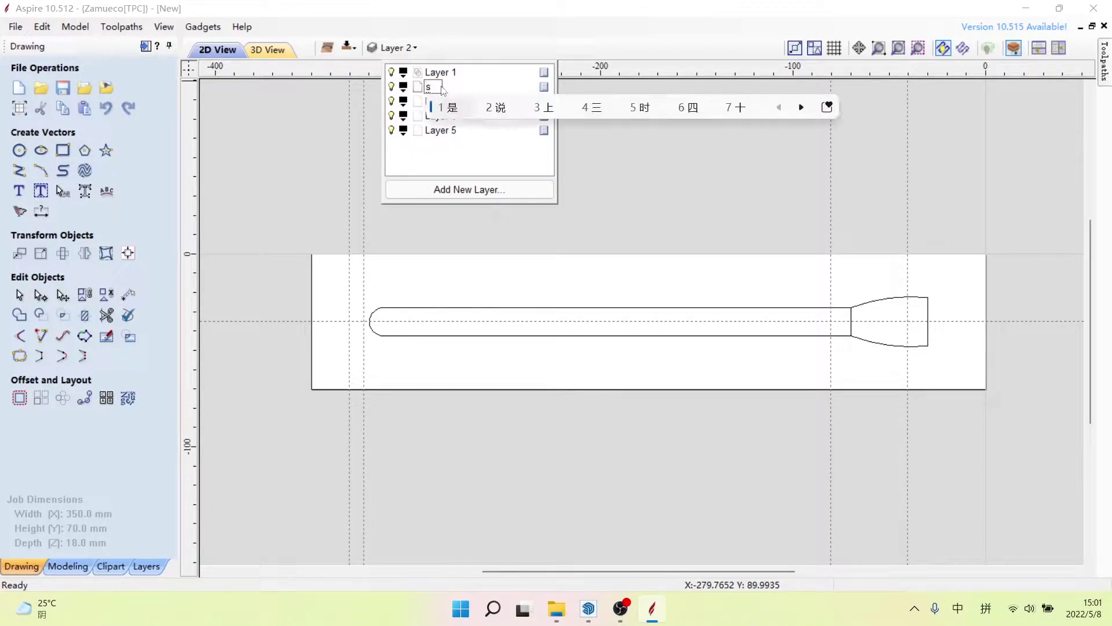
text(hang)
key(space)
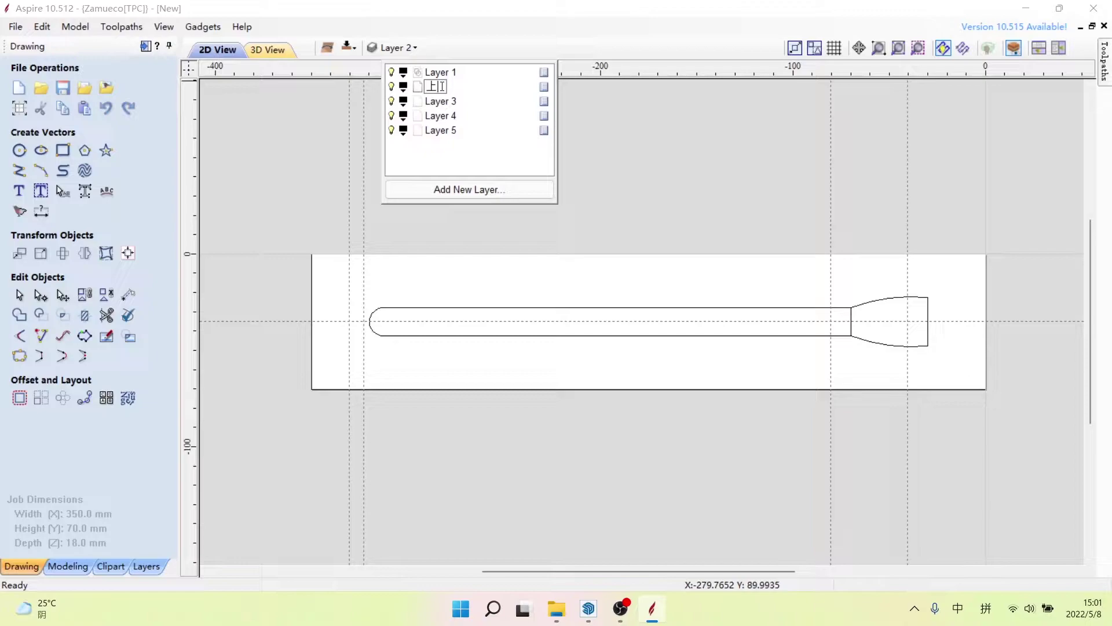
text(ou)
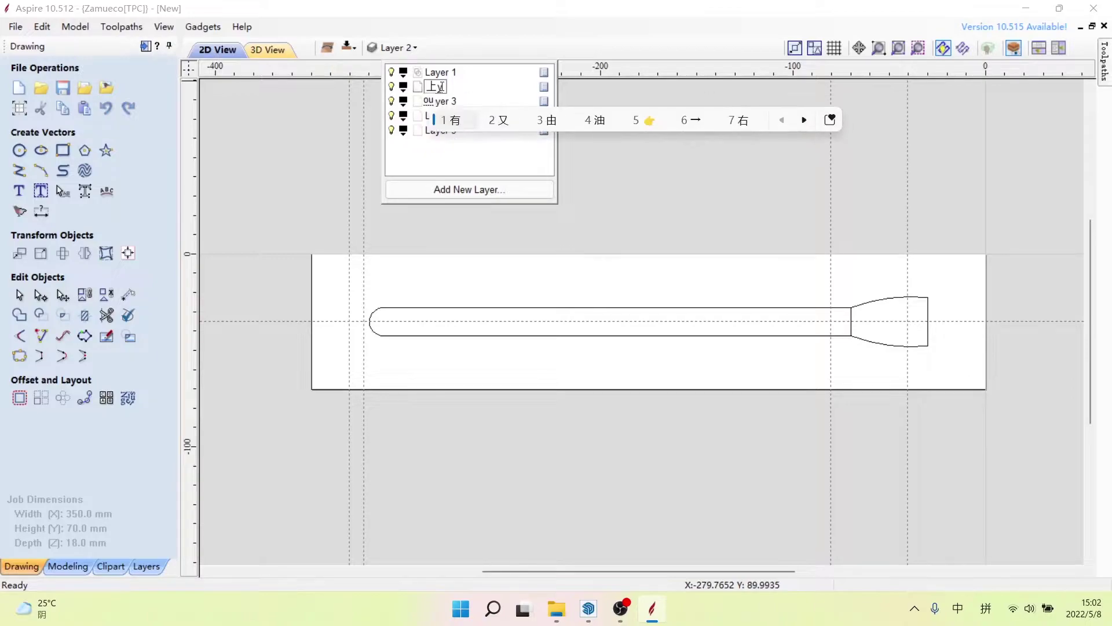
text(7)
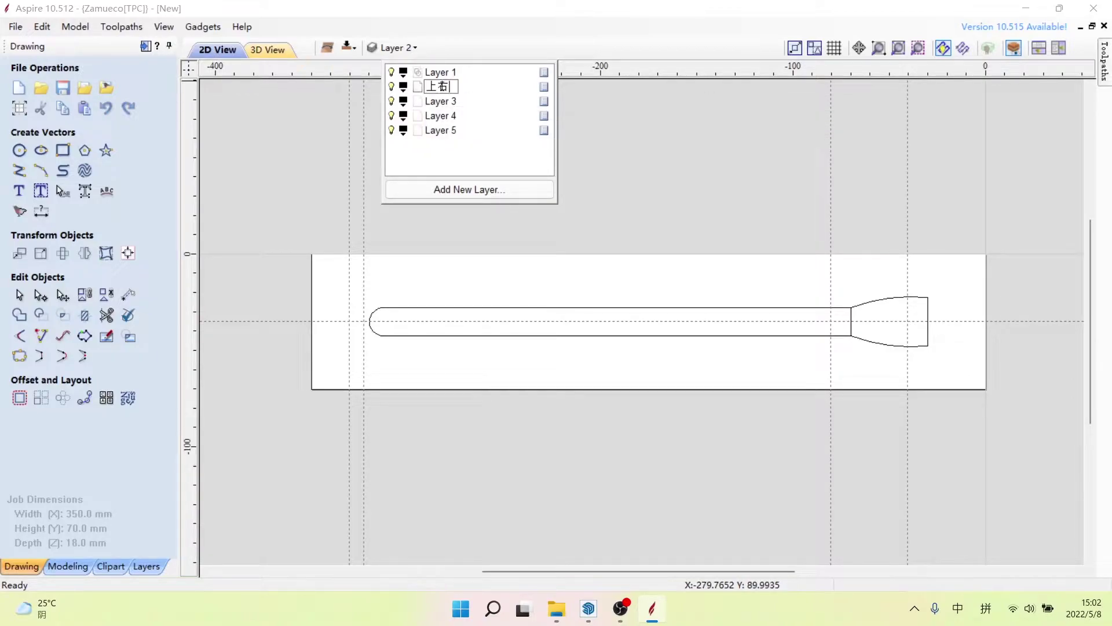
key(Return)
click(444, 101)
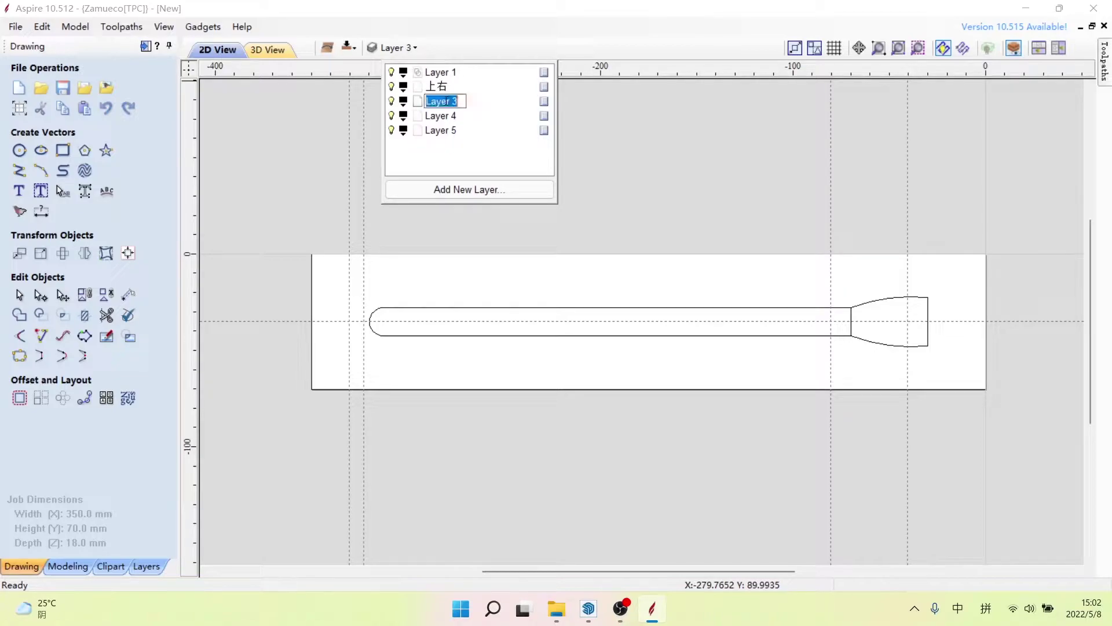
text(shang)
key(space)
text(zu)
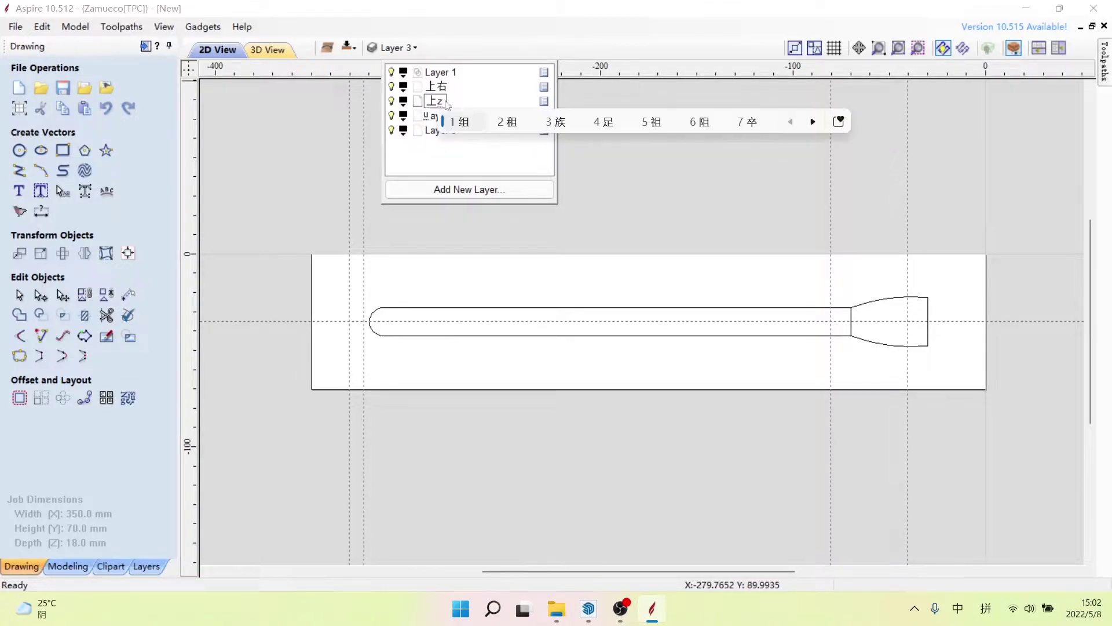
text(o3)
key(Return)
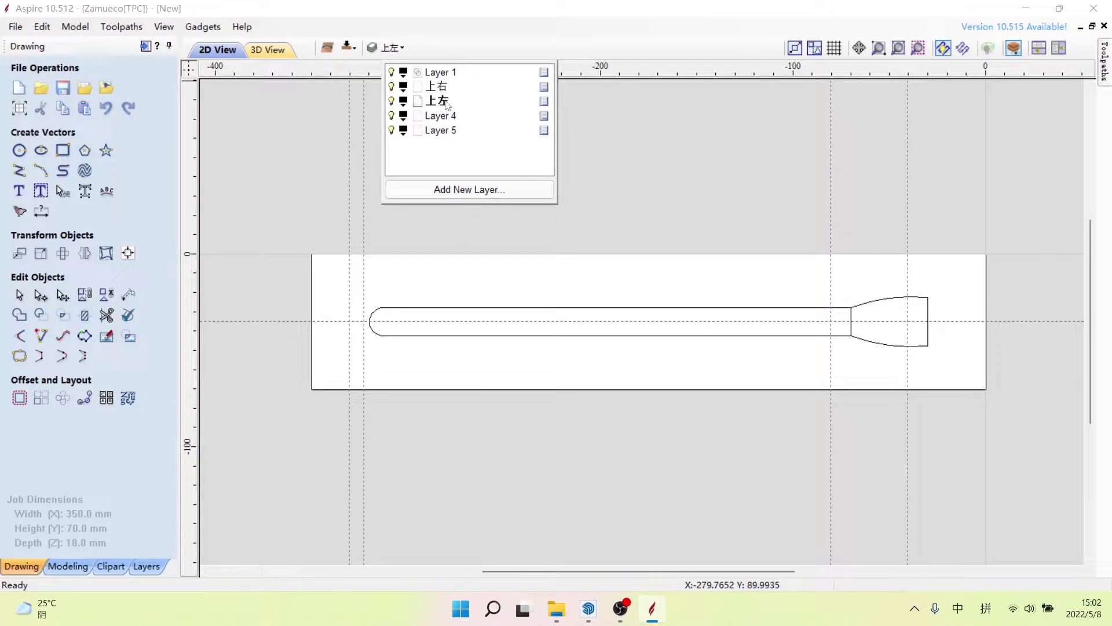
Step: Rename Layer 4 to 下右 and Layer 5 to 下左, leaving 下左 active
click(447, 119)
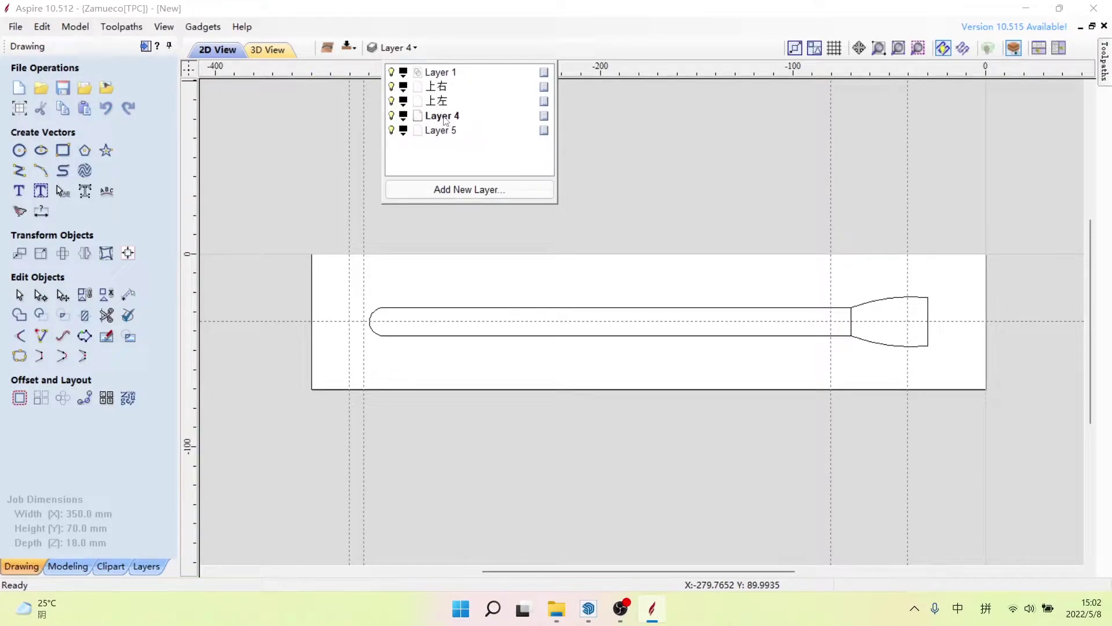
click(446, 120)
text(xia)
key(space)
text(you3)
click(448, 134)
click(447, 134)
text(xia)
key(space)
text(zuo3)
key(Return)
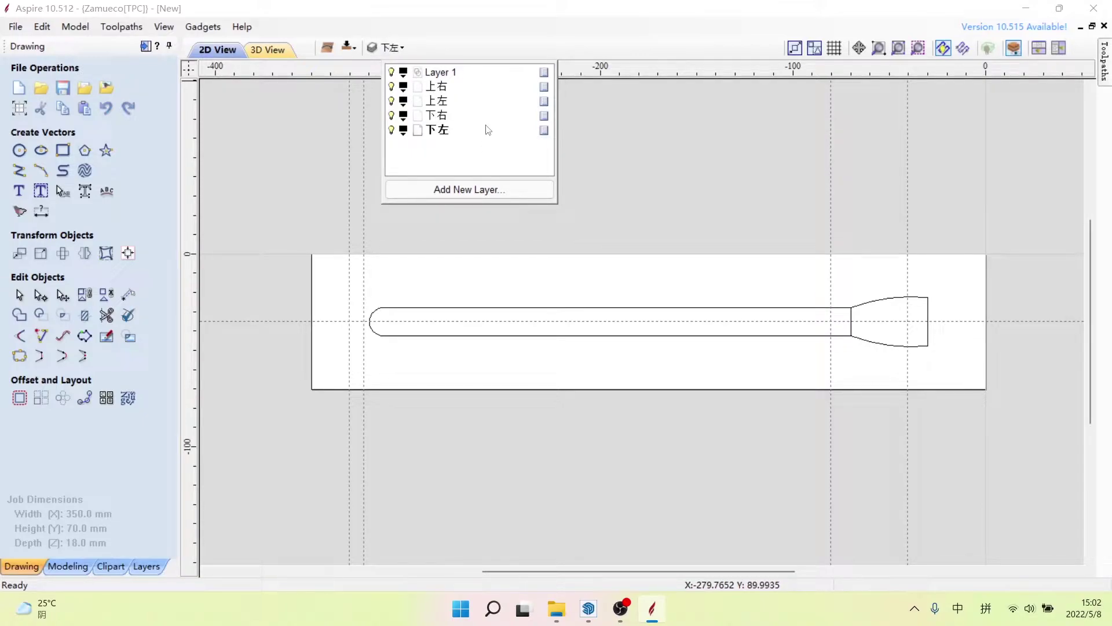
click(649, 176)
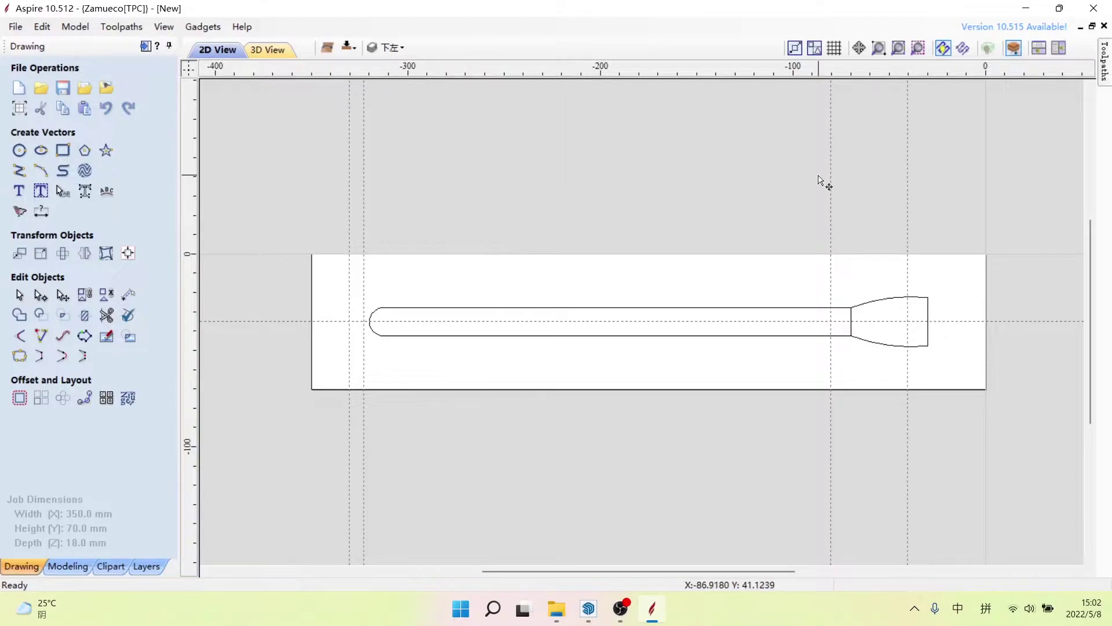
Step: Copy the handle and flare outlines to the other side, check the bottom side, then return to top
mouse_move(949, 366)
mouse_down()
mouse_move(526, 287)
mouse_move(355, 273)
mouse_up()
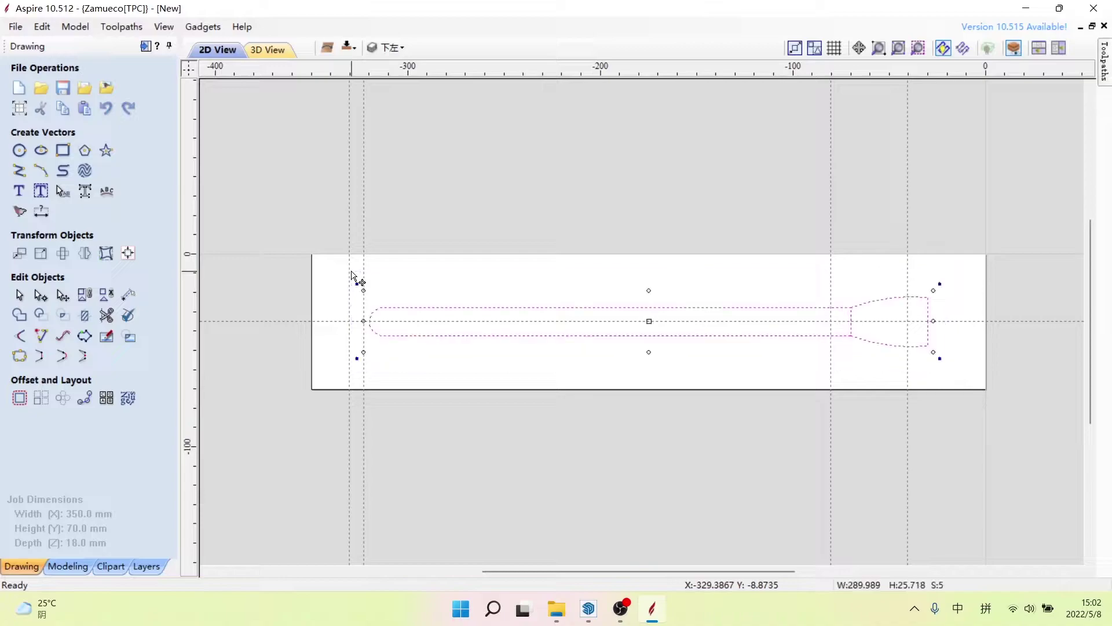
right_click(694, 308)
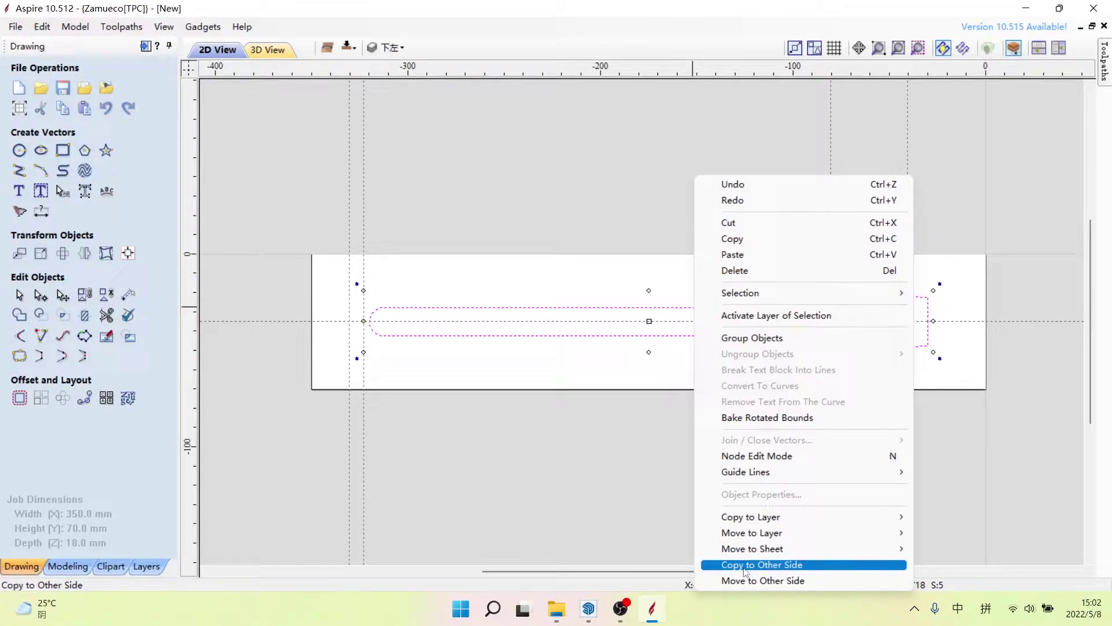
click(773, 566)
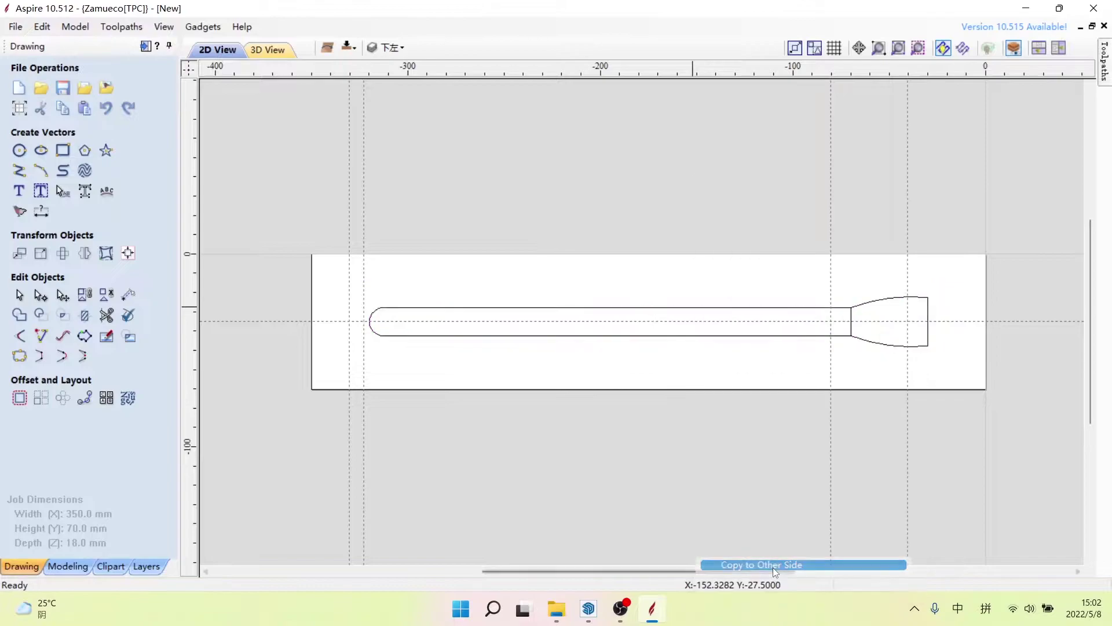
click(346, 50)
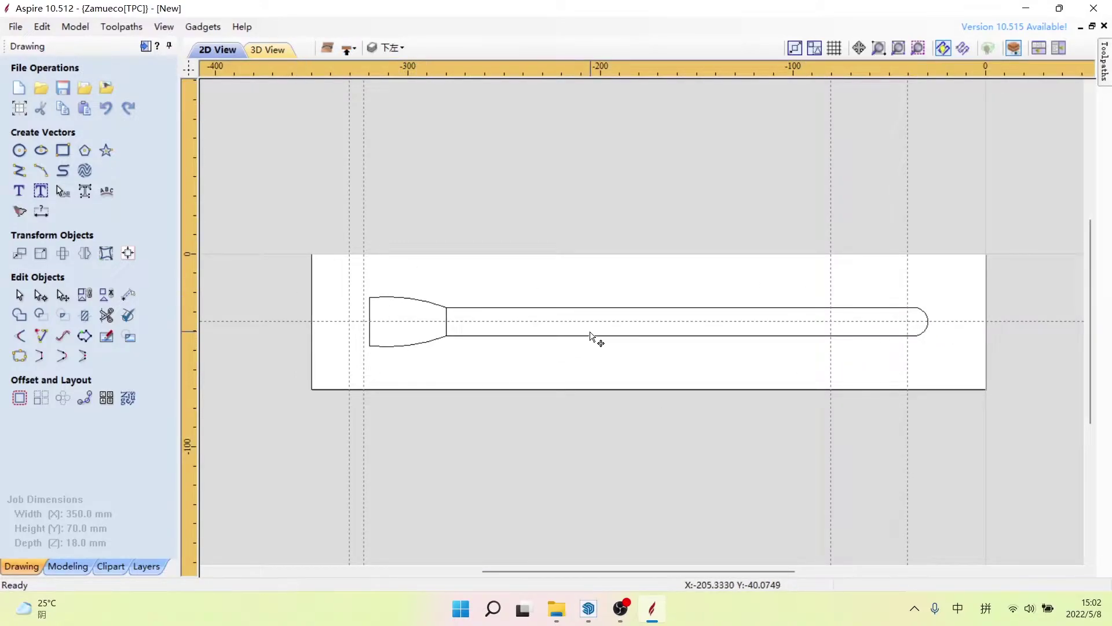
click(346, 50)
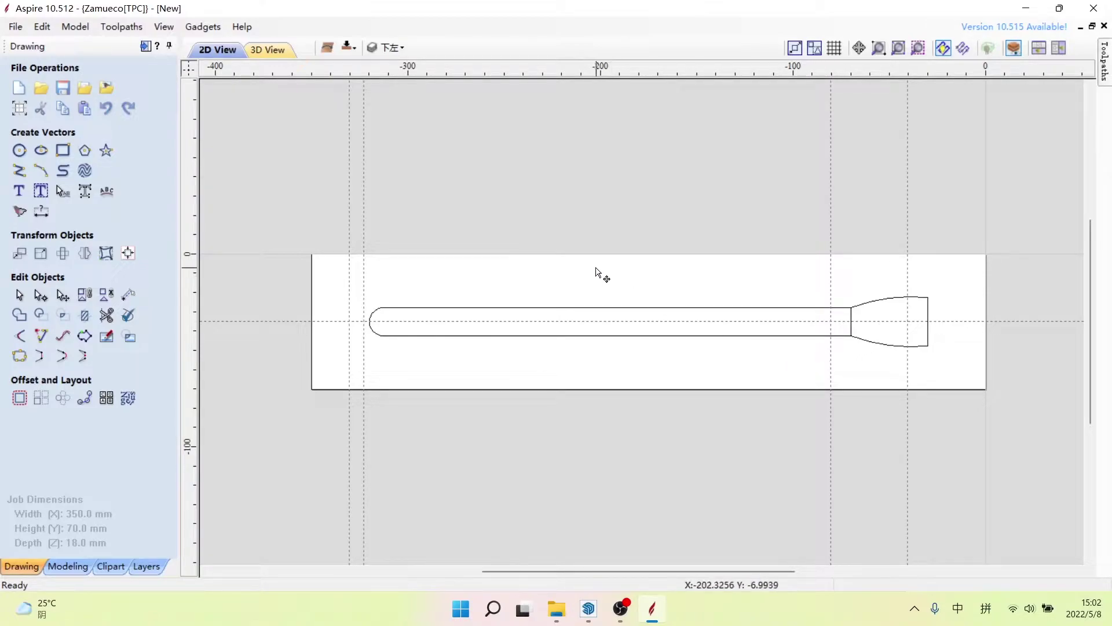
Step: Select both the handle and flared-end outlines together
drag(745, 363, 729, 289)
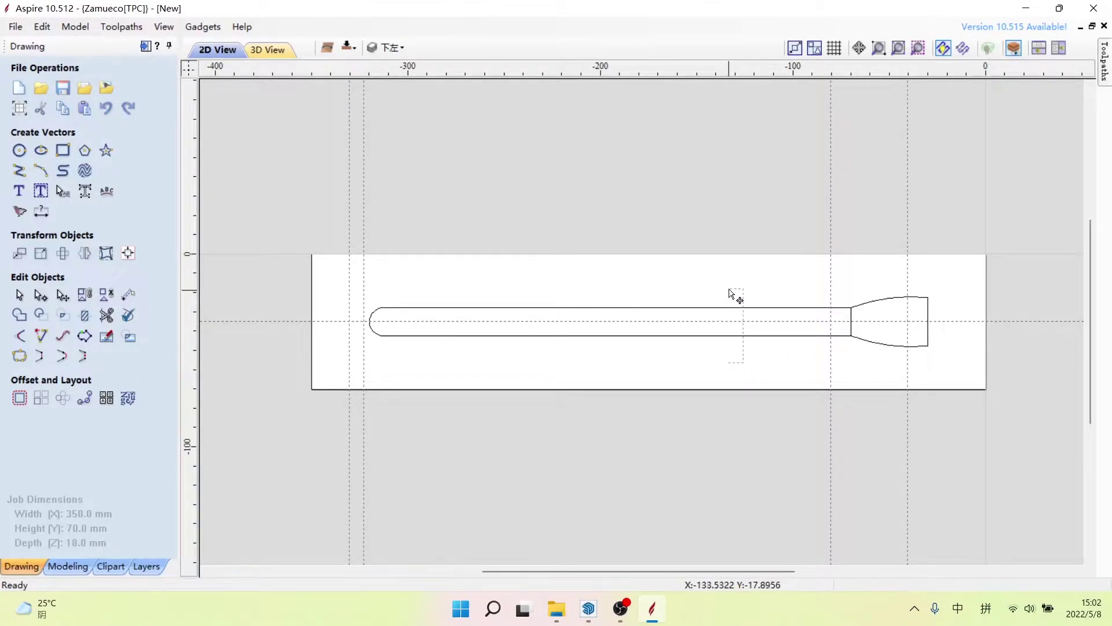
drag(958, 371, 847, 282)
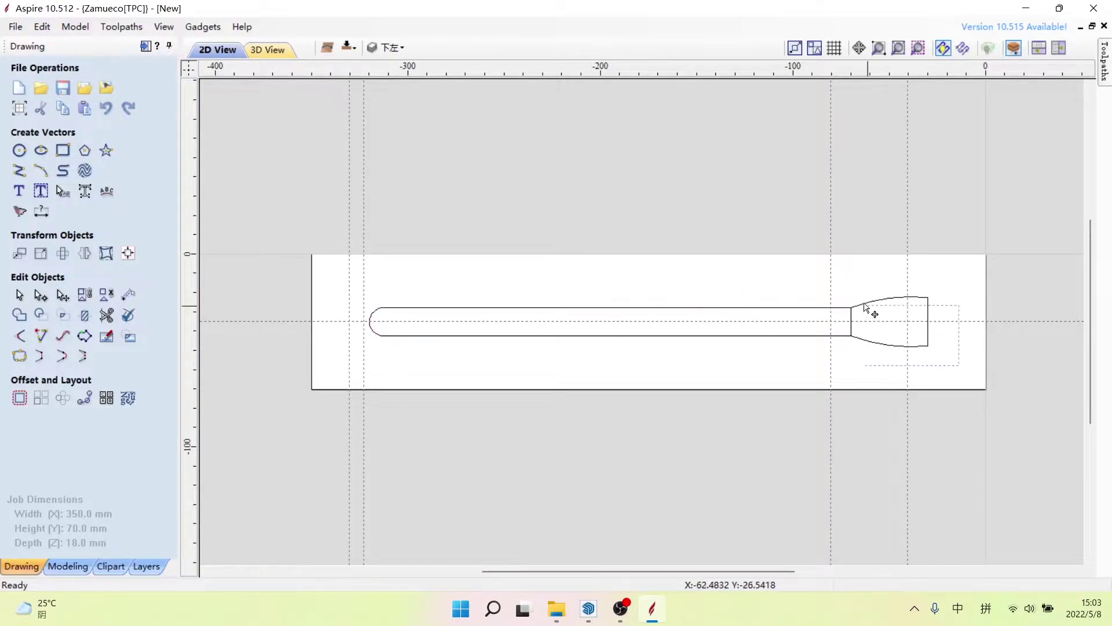
drag(943, 364, 878, 284)
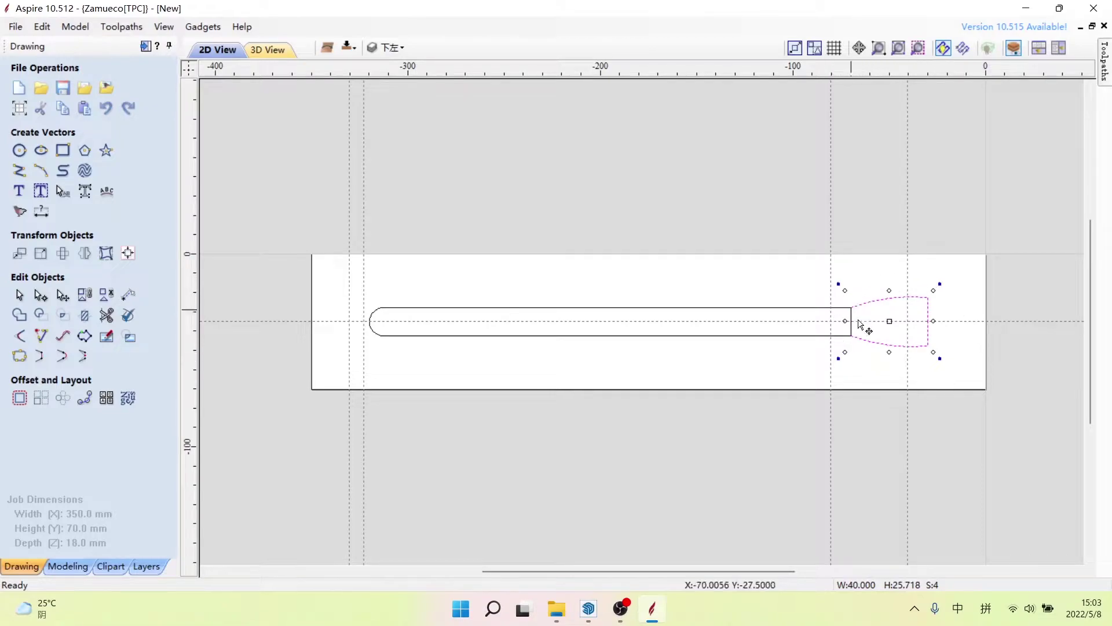
click(956, 342)
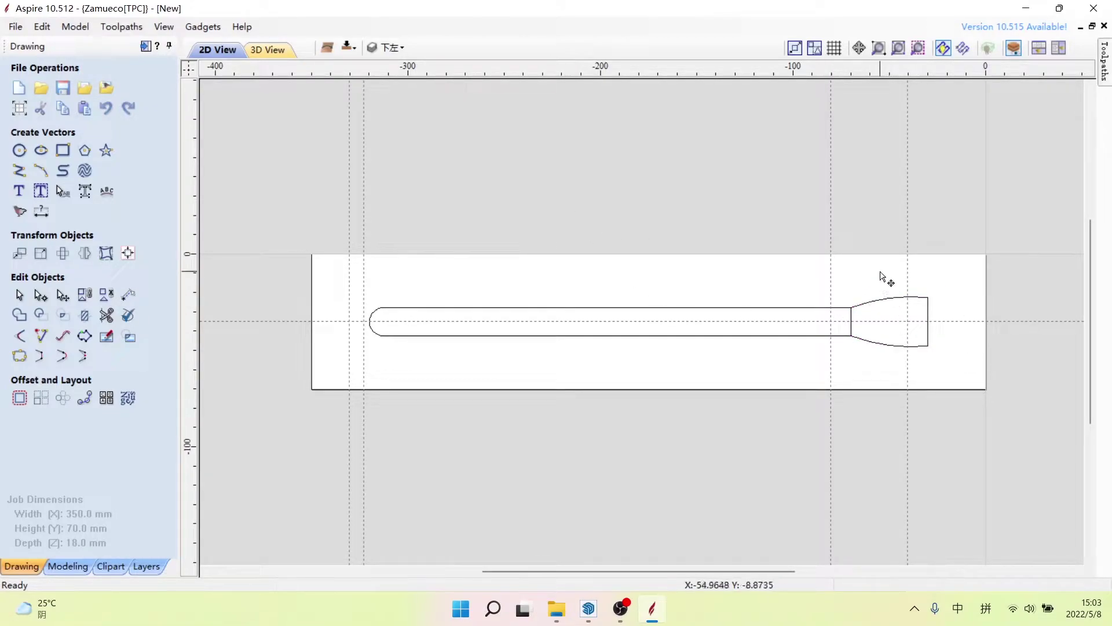
mouse_move(880, 275)
mouse_down()
mouse_move(945, 365)
mouse_move(850, 284)
mouse_up()
click(759, 371)
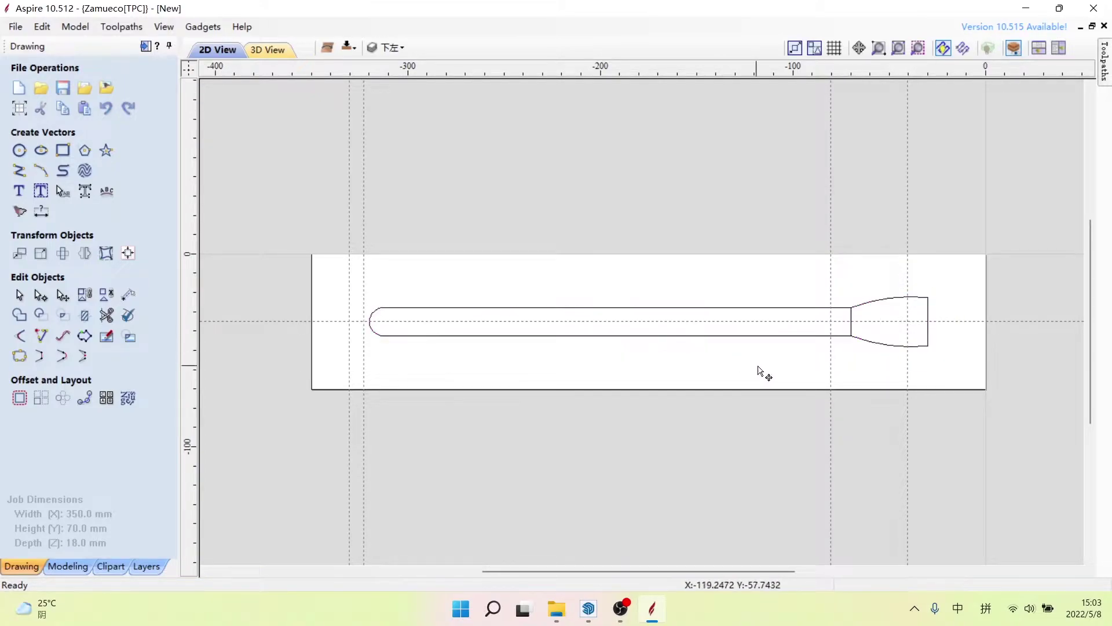
drag(759, 371, 606, 289)
click(950, 357)
drag(857, 320, 771, 278)
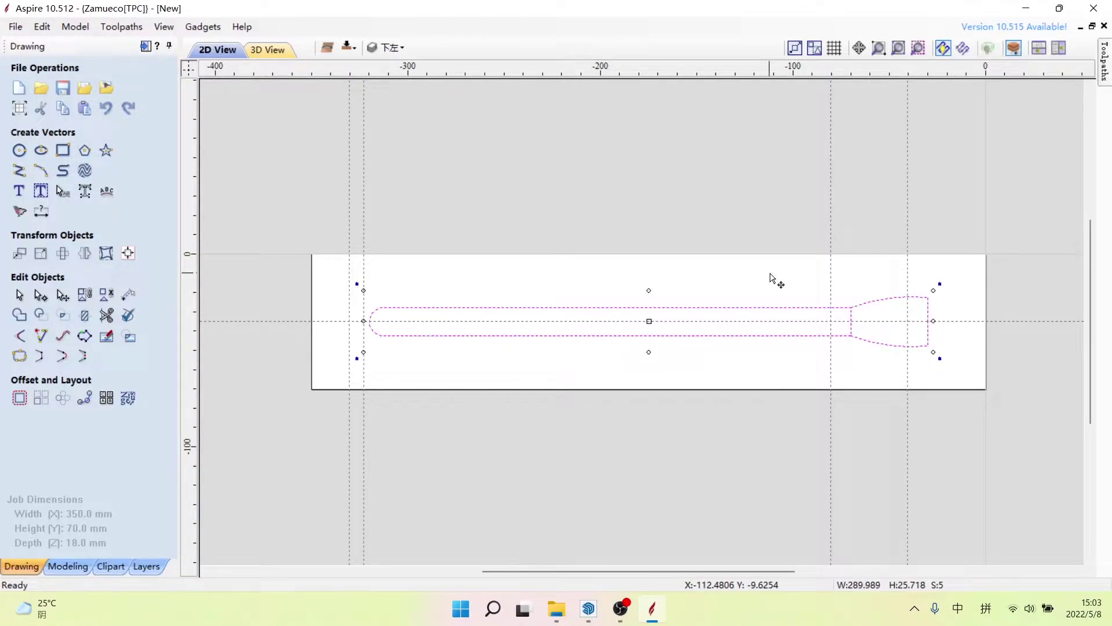
Step: Copy the selected outlines to layers 上右 and 上左, then deselect them
right_click(773, 309)
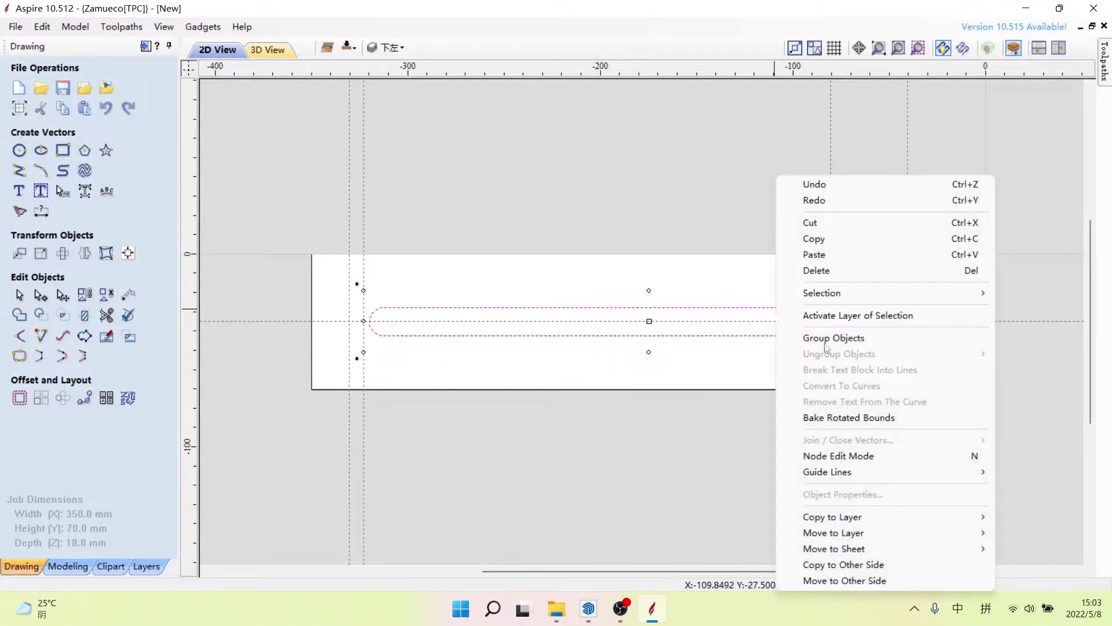
mouse_move(832, 517)
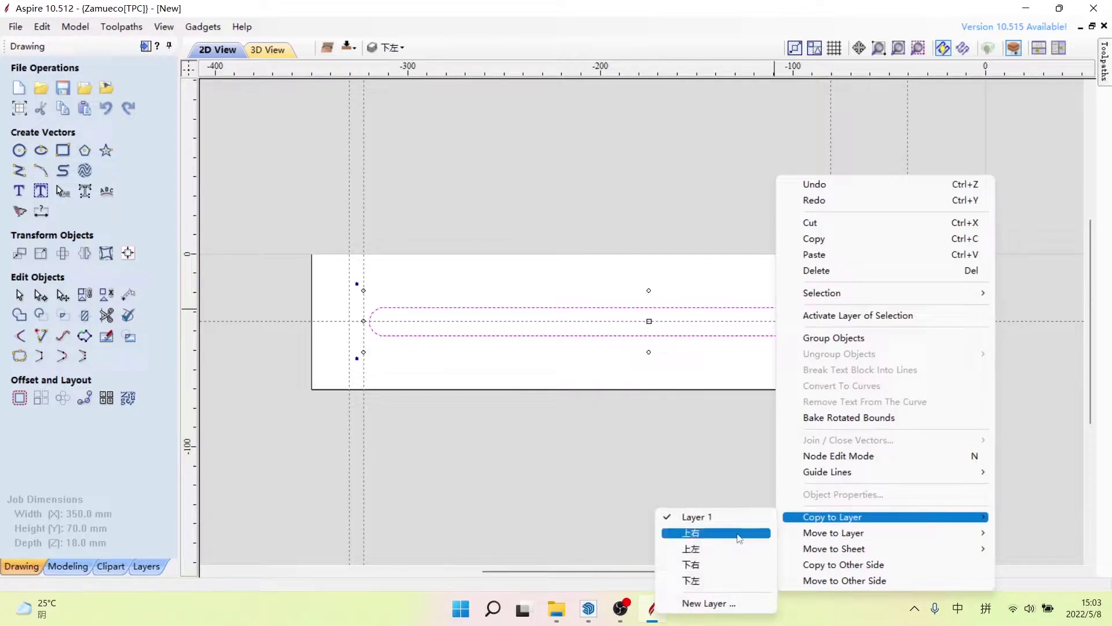
click(713, 549)
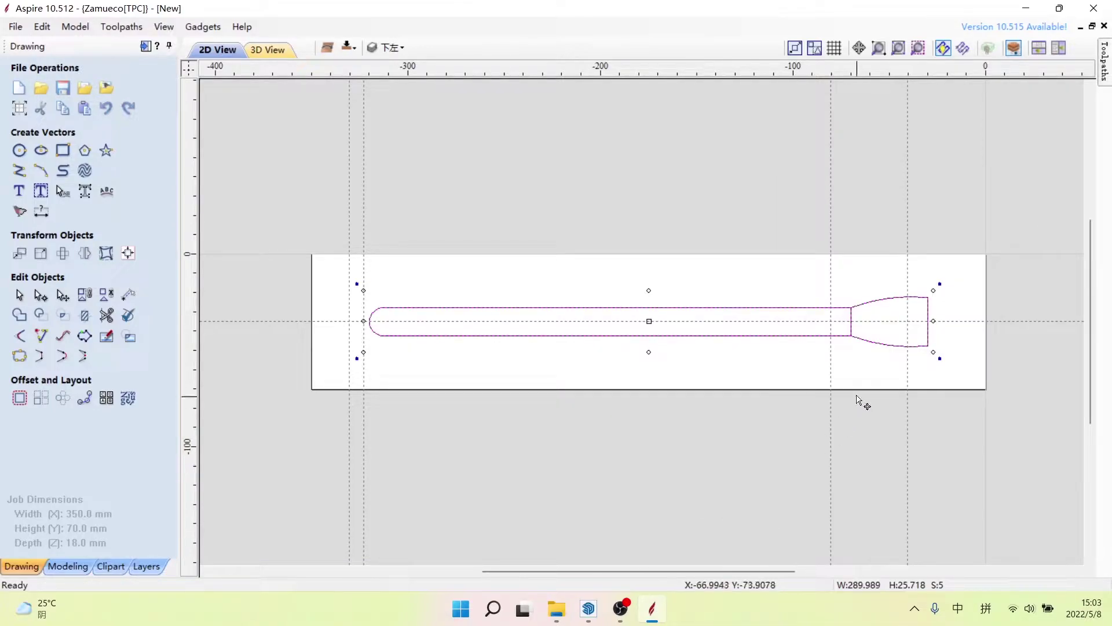
right_click(879, 343)
mouse_move(940, 517)
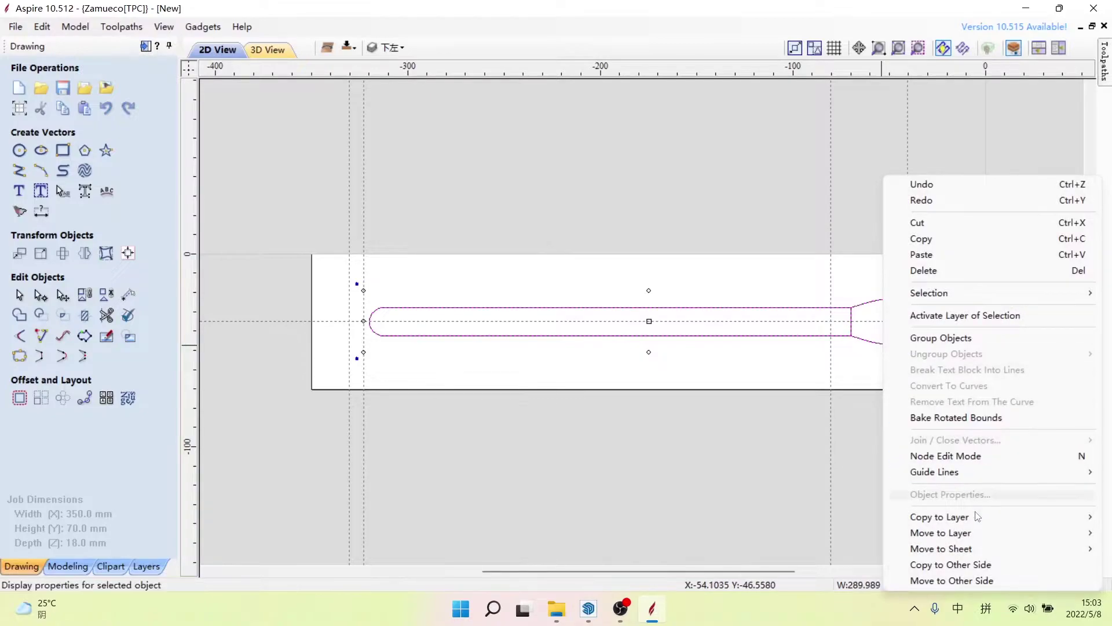
click(805, 548)
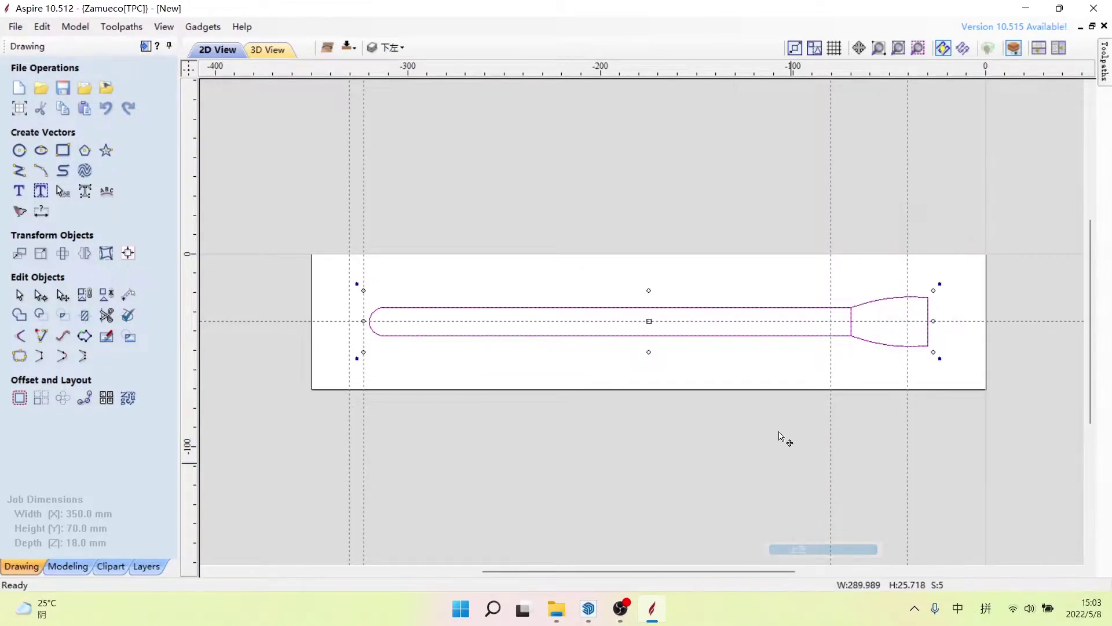
click(743, 371)
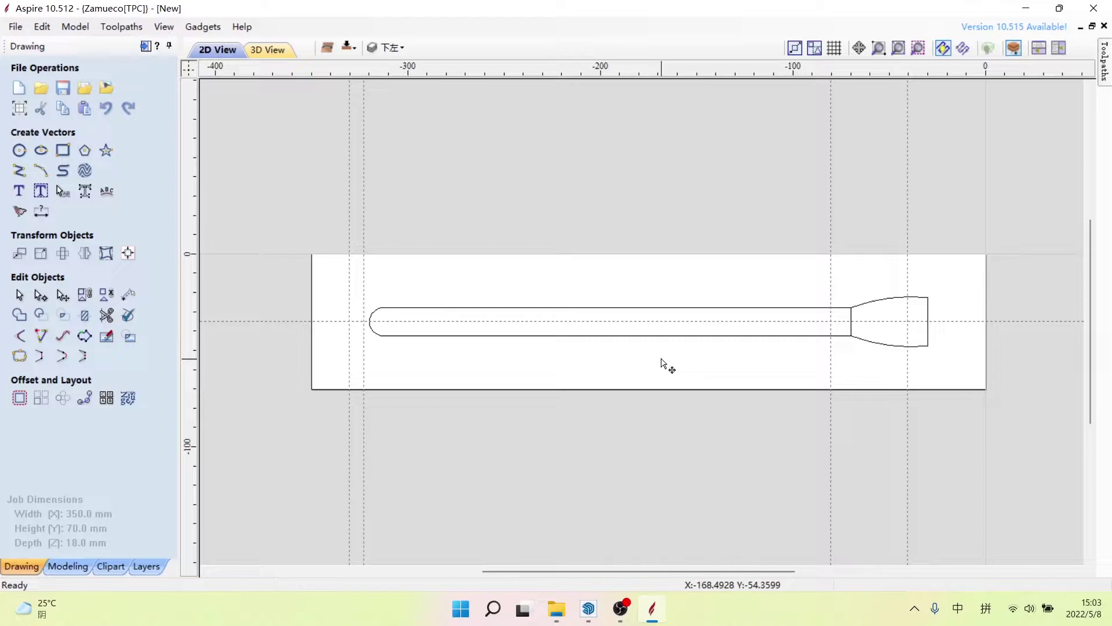
Step: Make 上右 the active layer and select its 249.989 × 15 mm handle outline
click(401, 52)
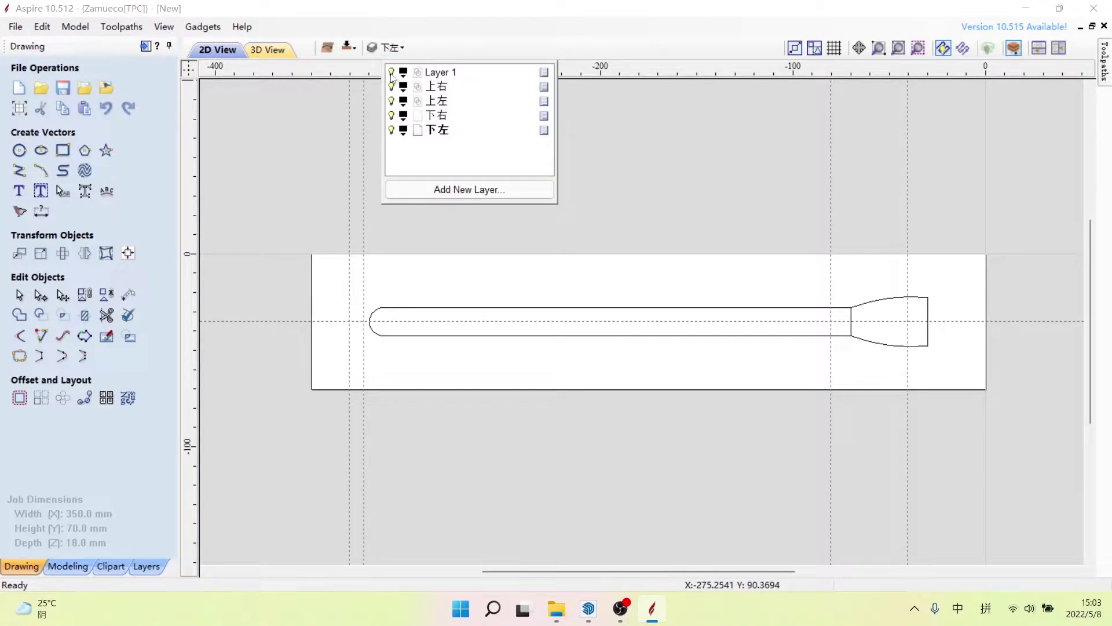
click(429, 76)
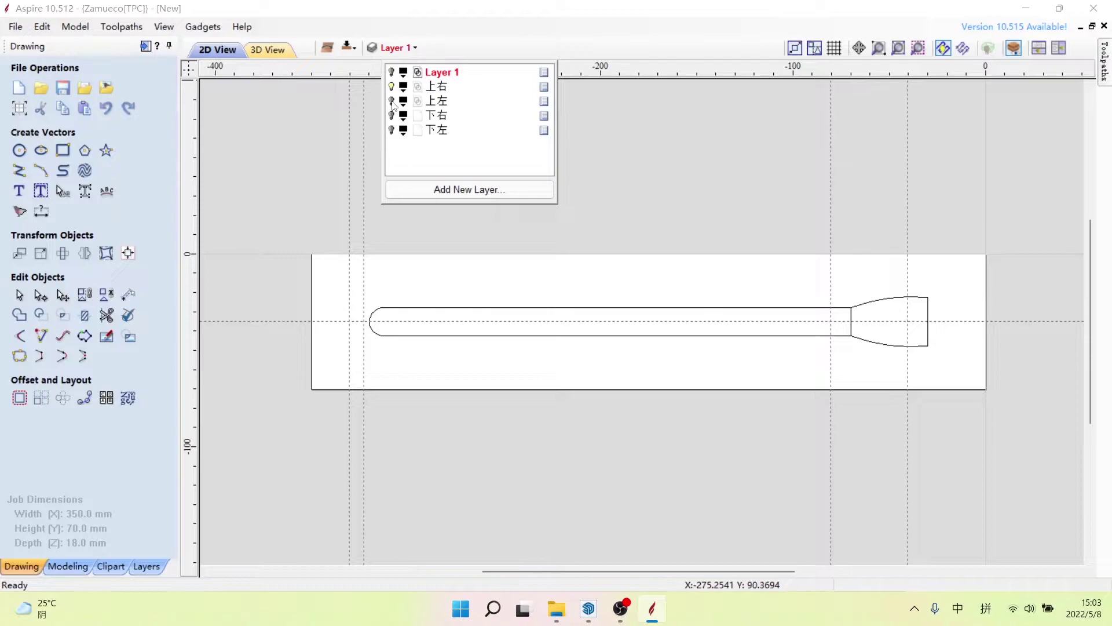
click(433, 88)
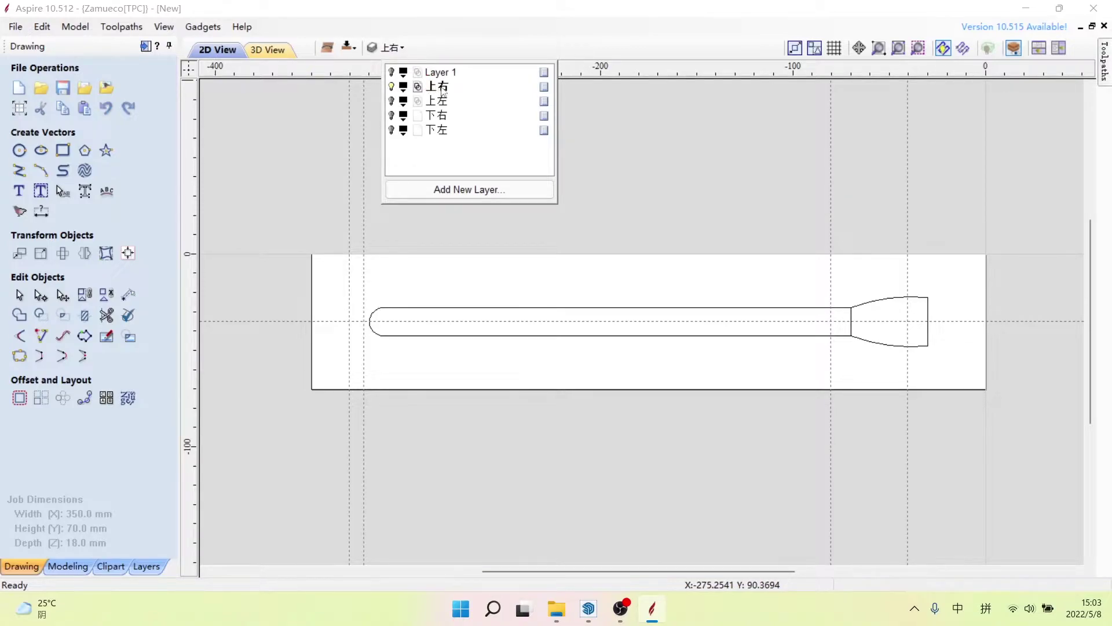
click(393, 87)
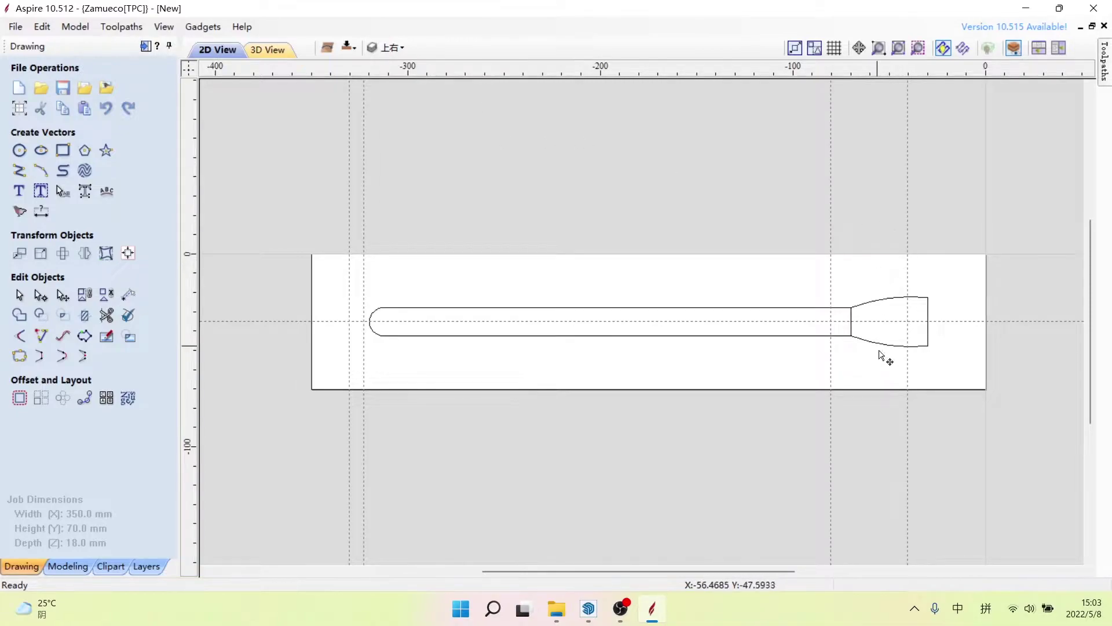
drag(708, 360, 677, 296)
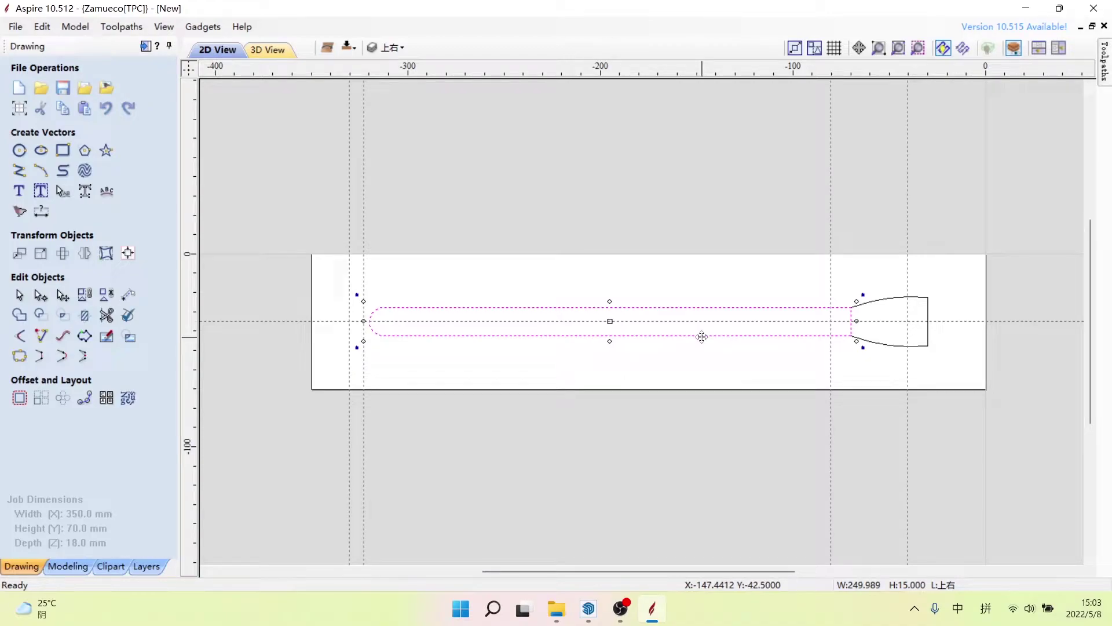
Step: Delete the handle outline on 上右 and draw a vertical line closing the flare's open end
key(Delete)
scroll(927, 343, up, 4)
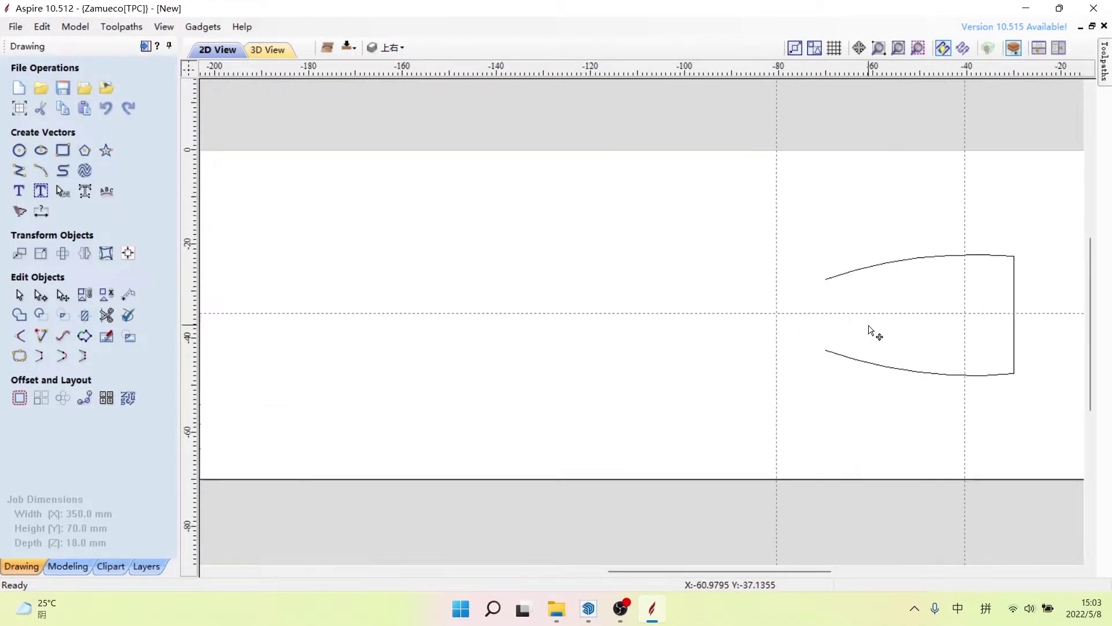
scroll(839, 304, up, 2)
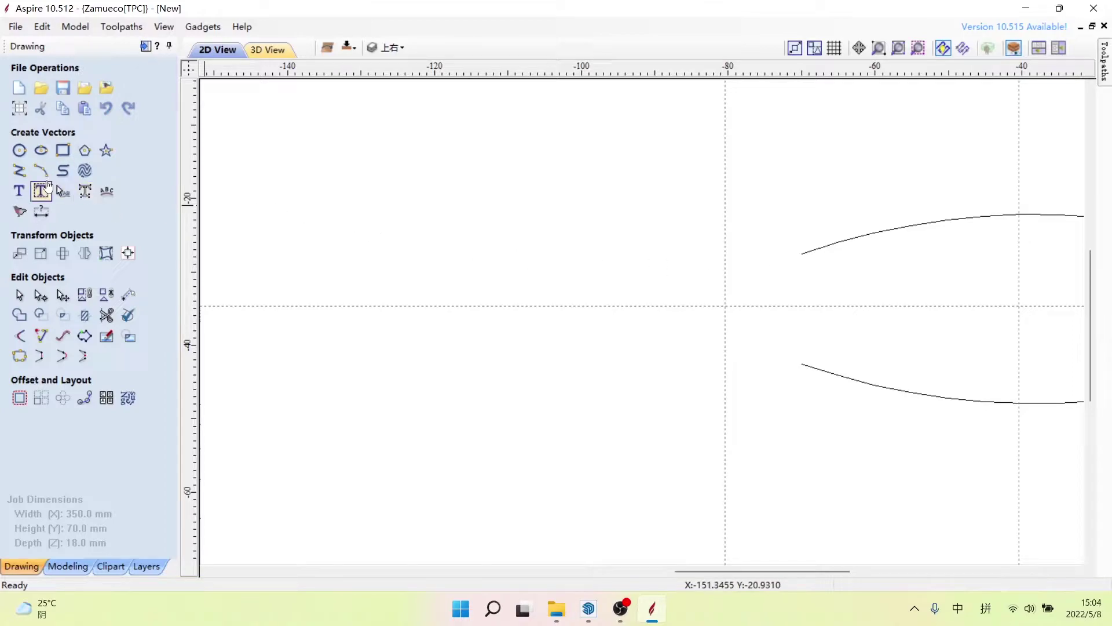
click(19, 170)
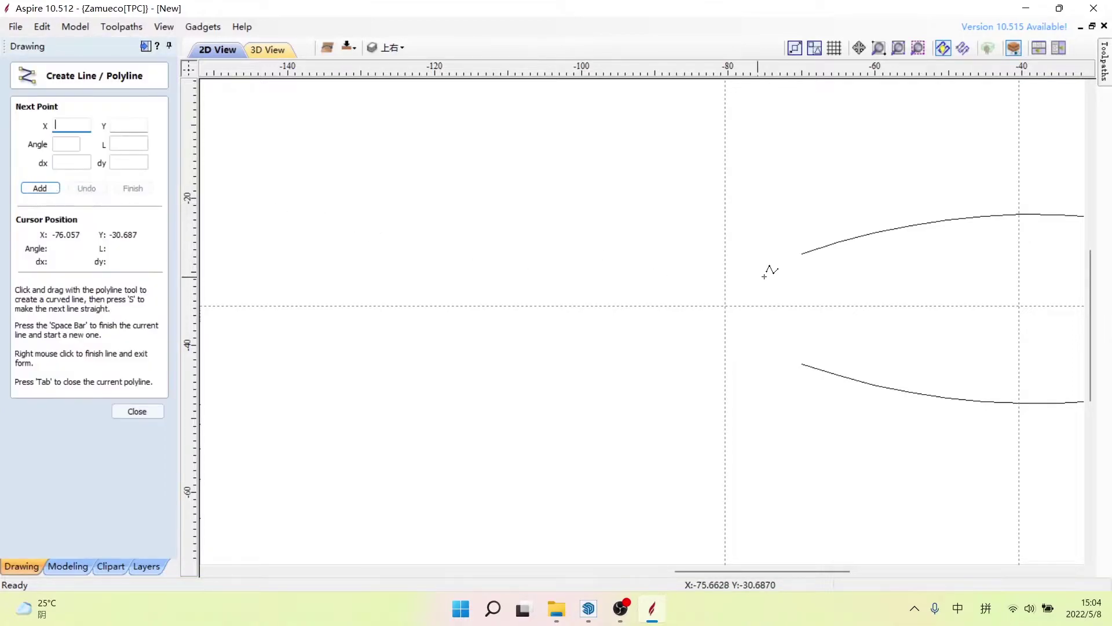
click(801, 256)
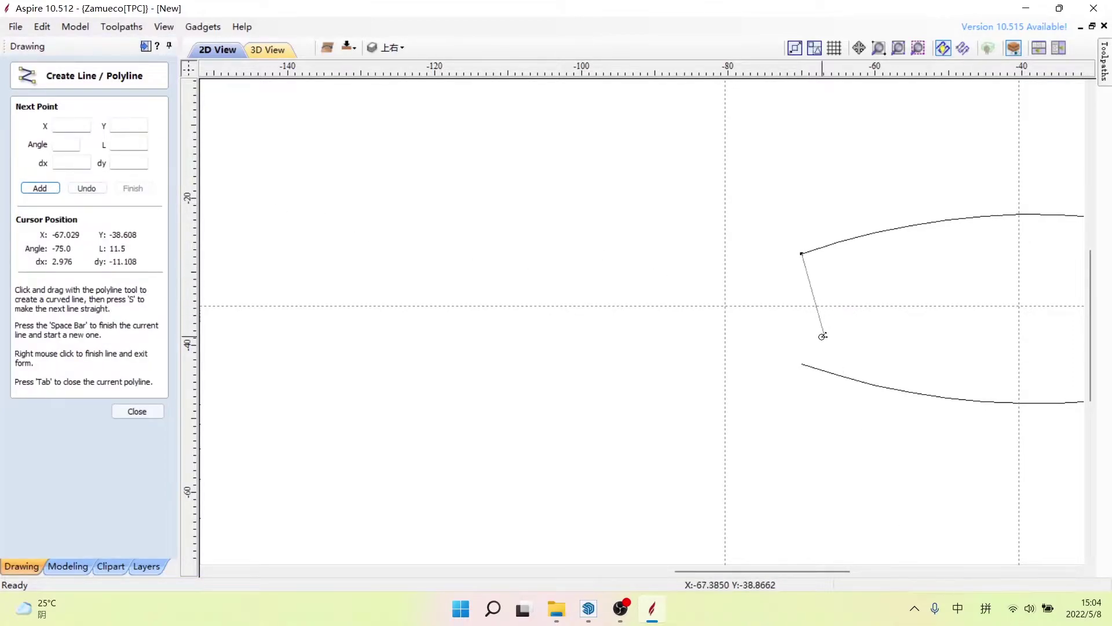
click(803, 366)
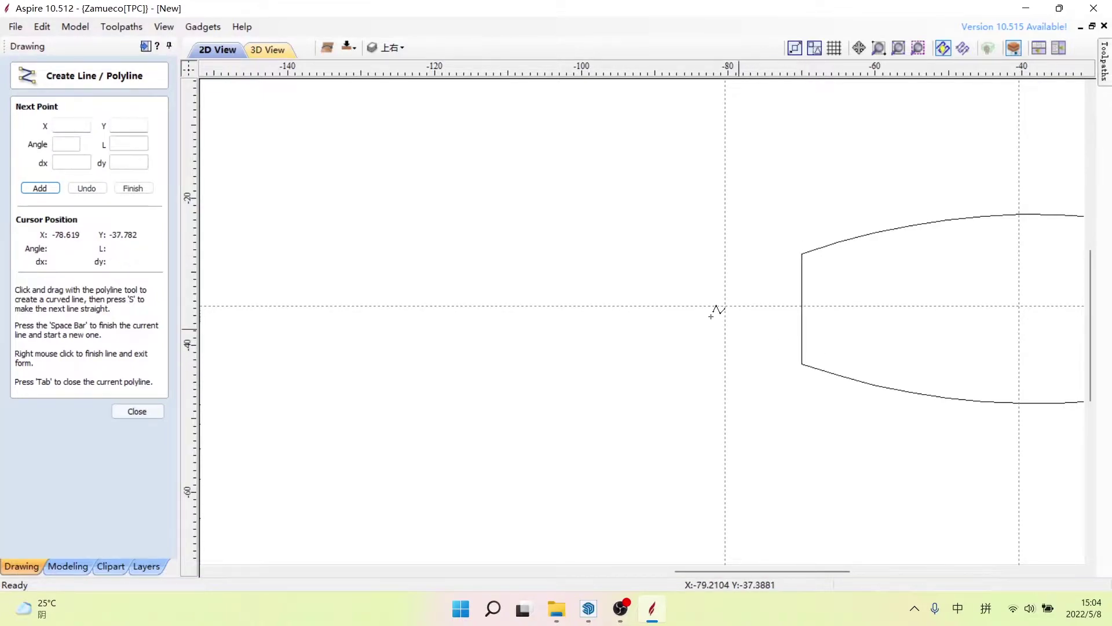
scroll(645, 286, down, 2)
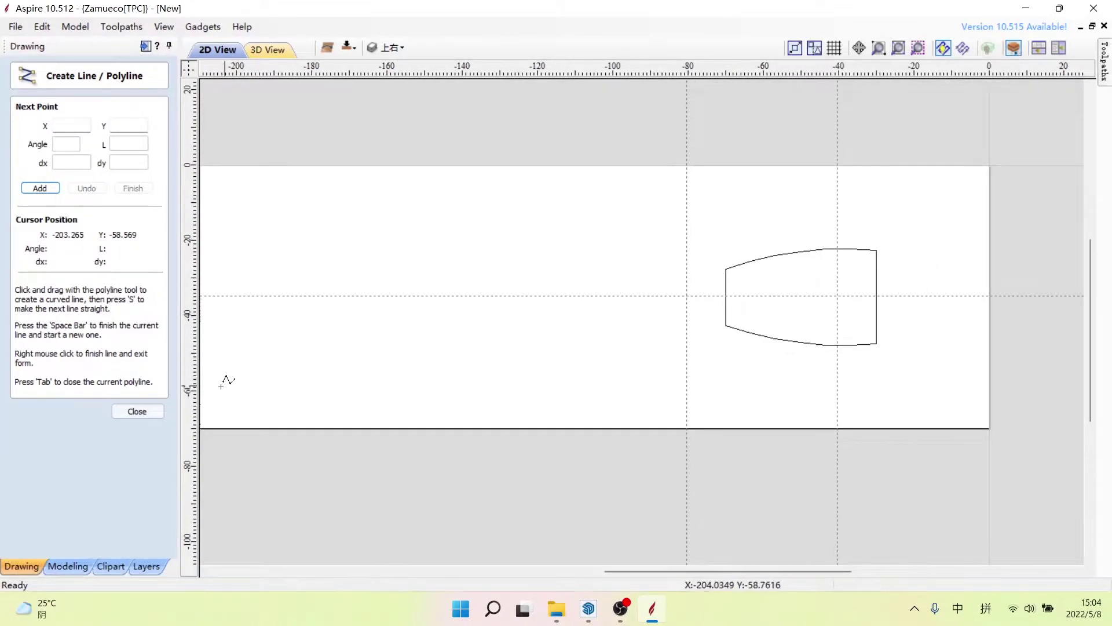
click(136, 411)
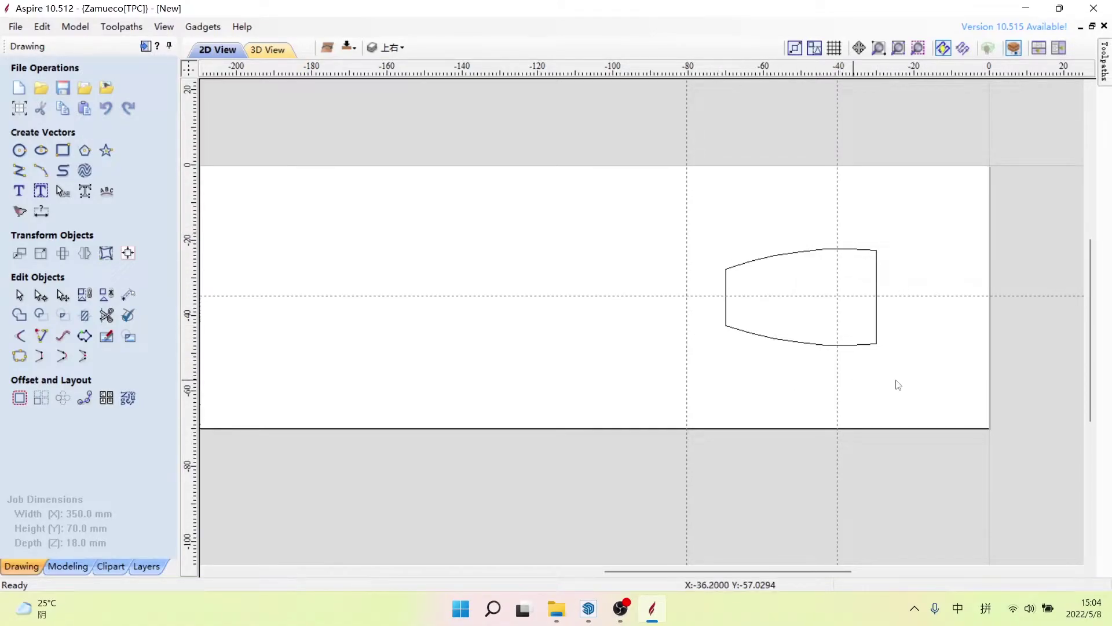
Step: Join the flared end's open vectors into one closed 40 × 25.718 mm outline and select it
mouse_move(913, 384)
mouse_down()
mouse_move(738, 259)
mouse_move(717, 228)
mouse_up()
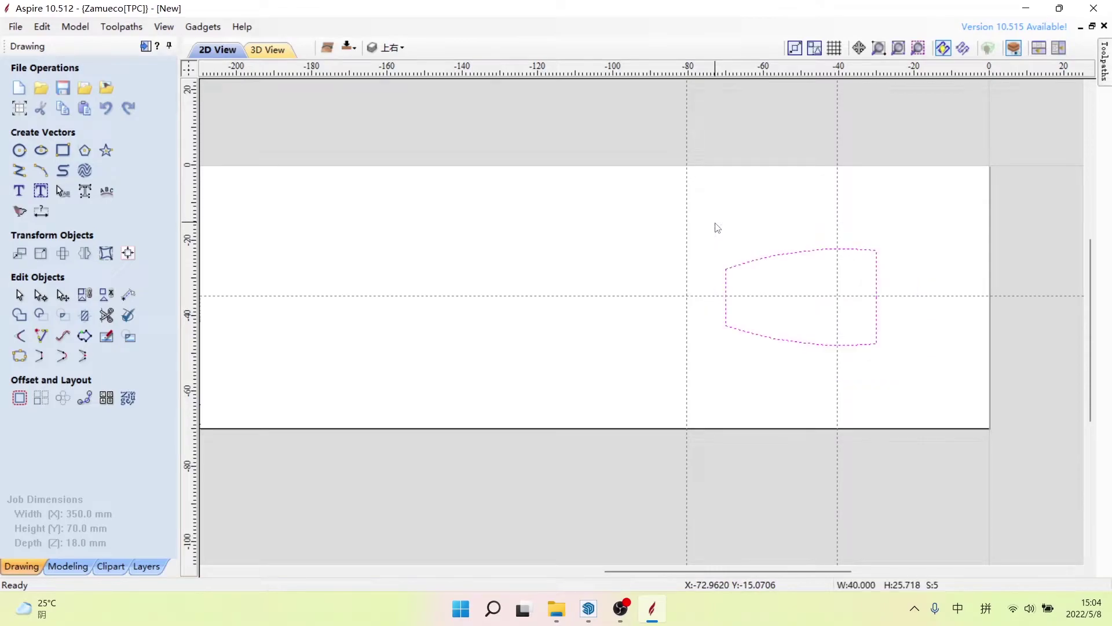
click(20, 357)
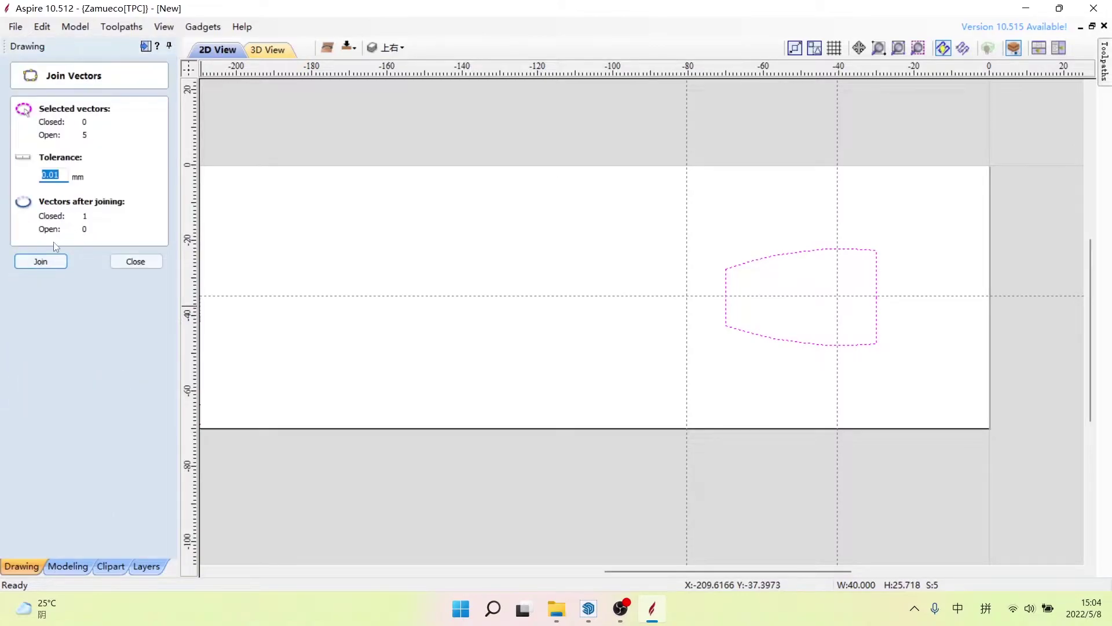
click(50, 261)
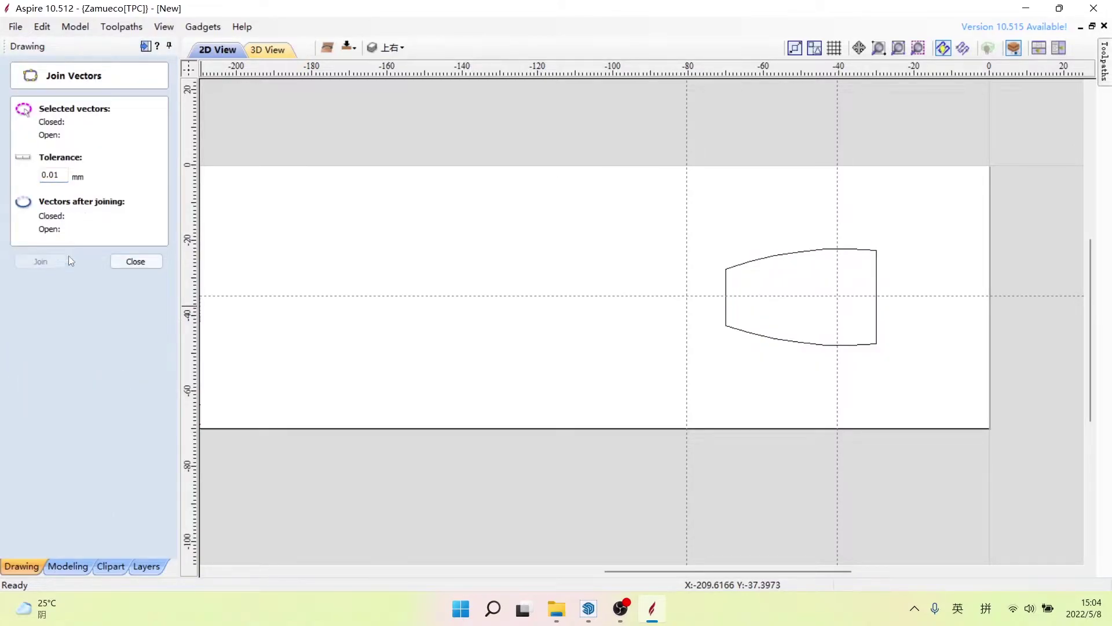
click(142, 262)
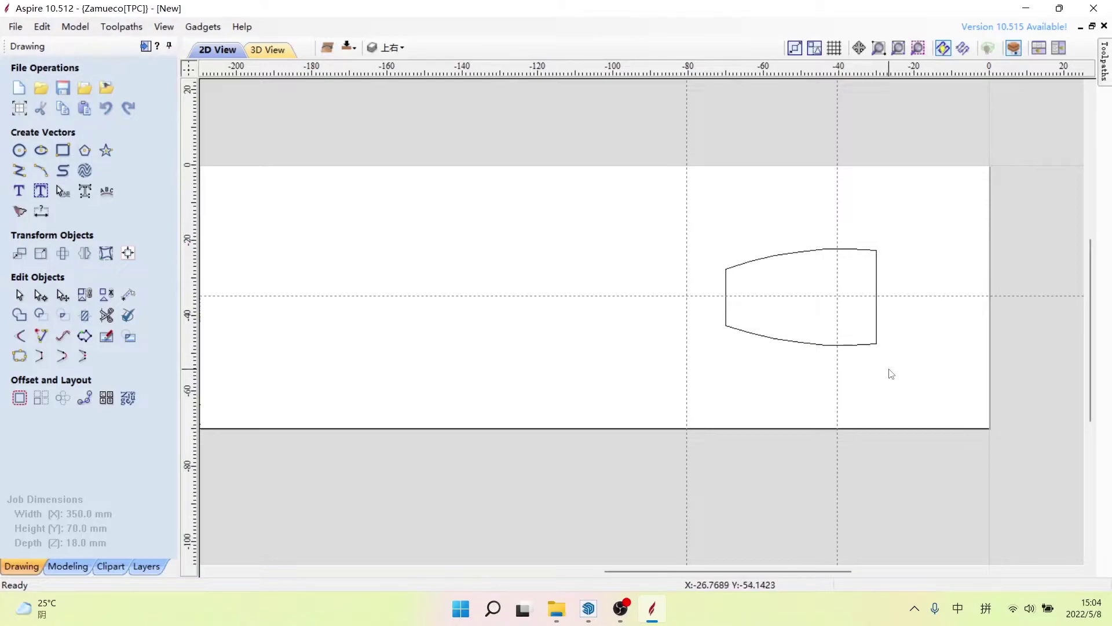
mouse_move(896, 372)
mouse_down()
mouse_move(863, 327)
mouse_move(836, 322)
mouse_up()
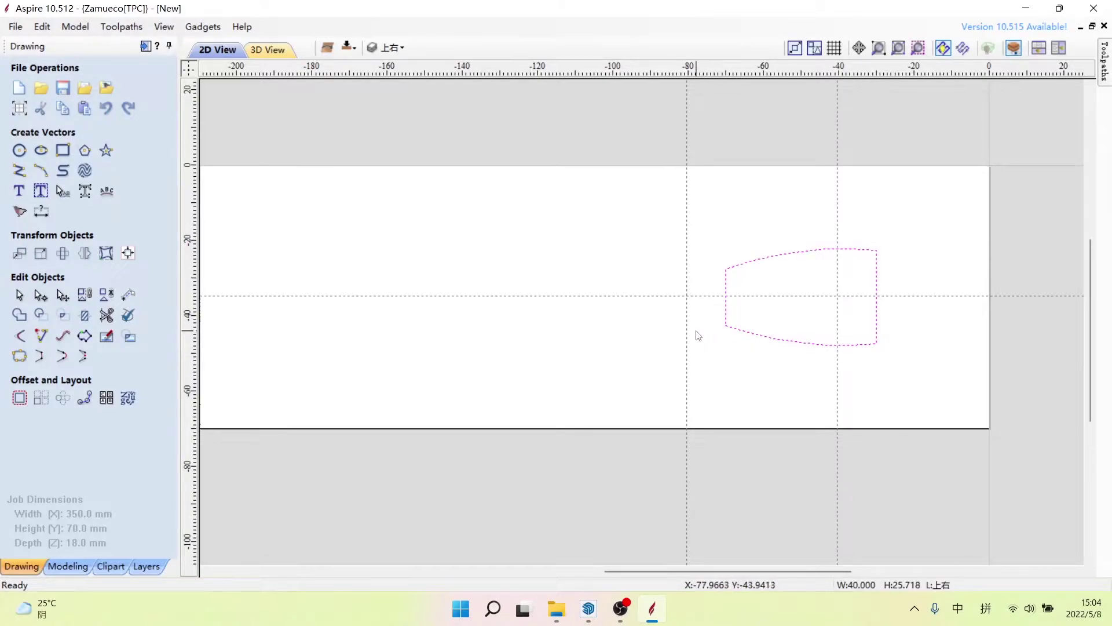
Step: Open Create Shape for the flared outline and tile the 2D and 3D views horizontally
click(66, 568)
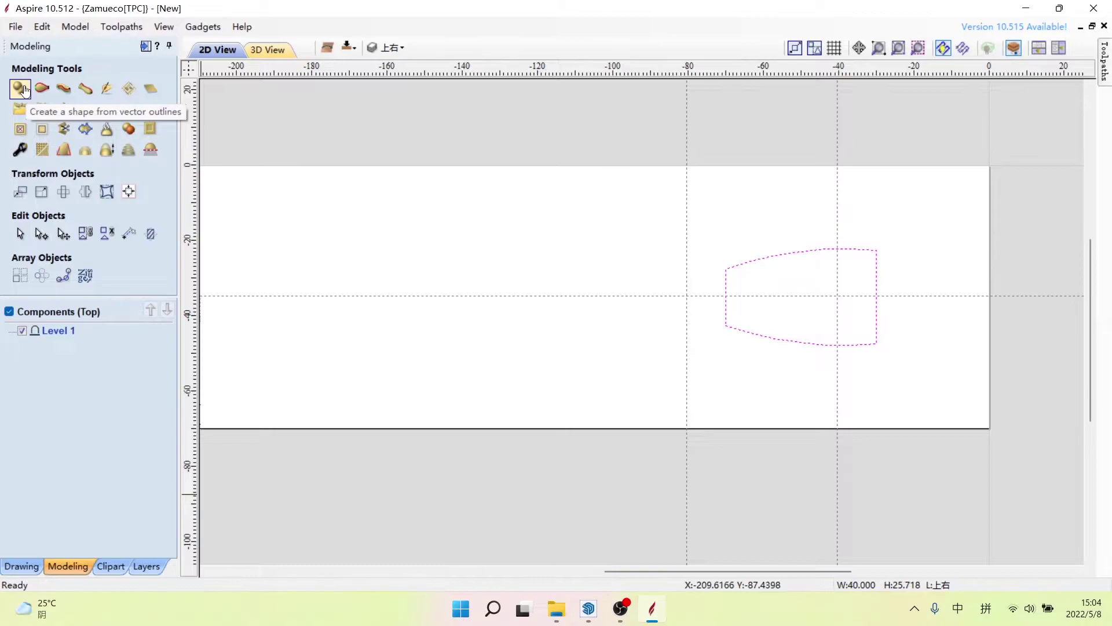
click(20, 88)
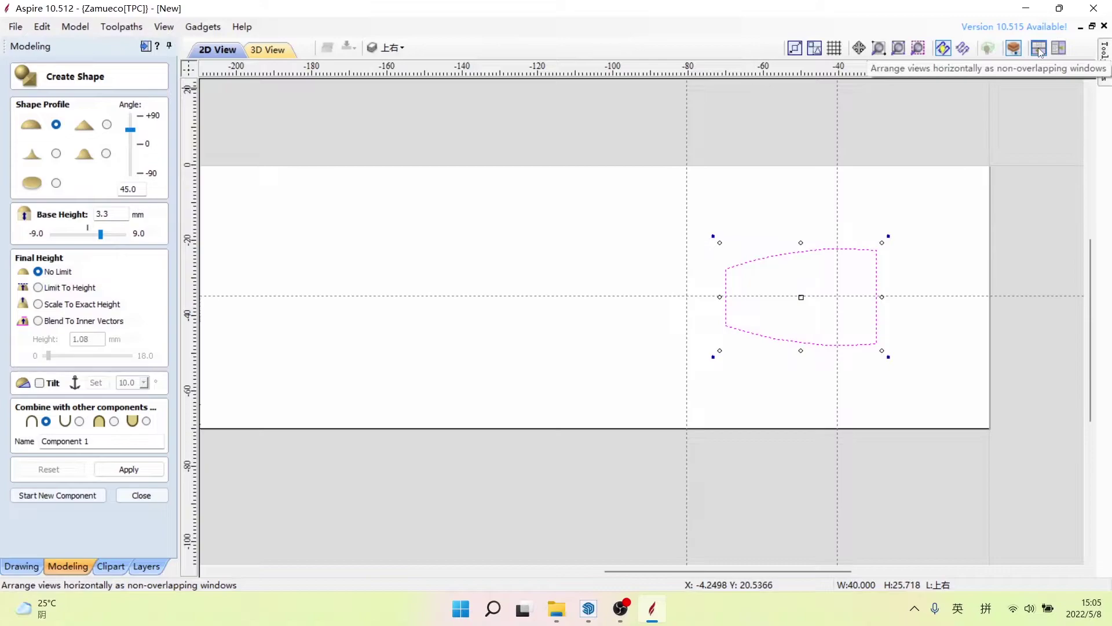
click(1038, 47)
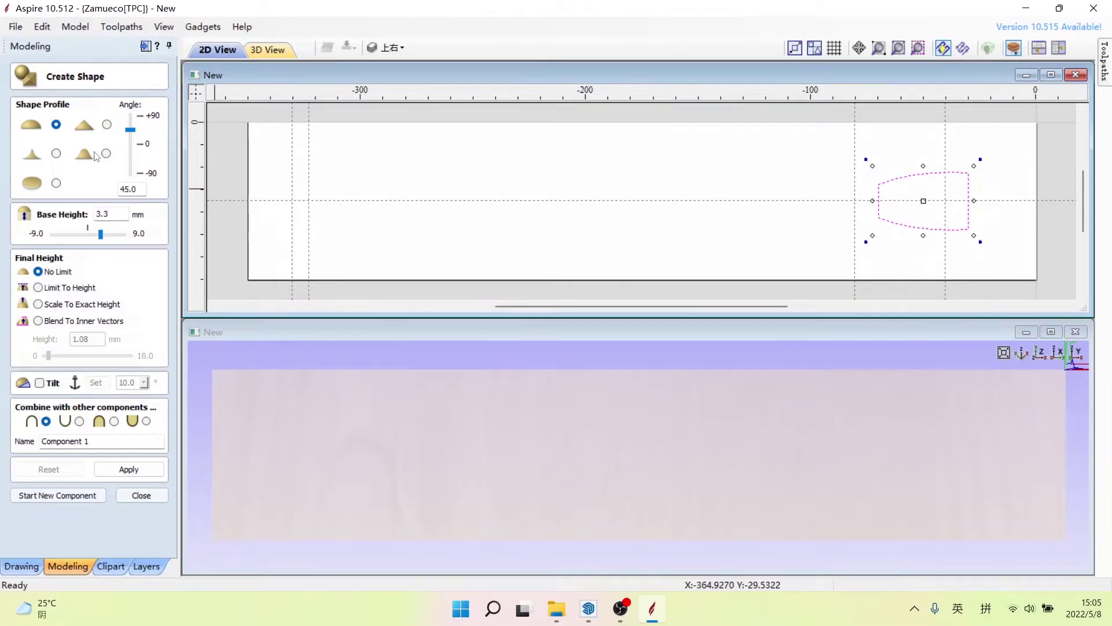
Step: Set the flared shape's profile angle to -45° and view it in 3D
drag(131, 130, 133, 159)
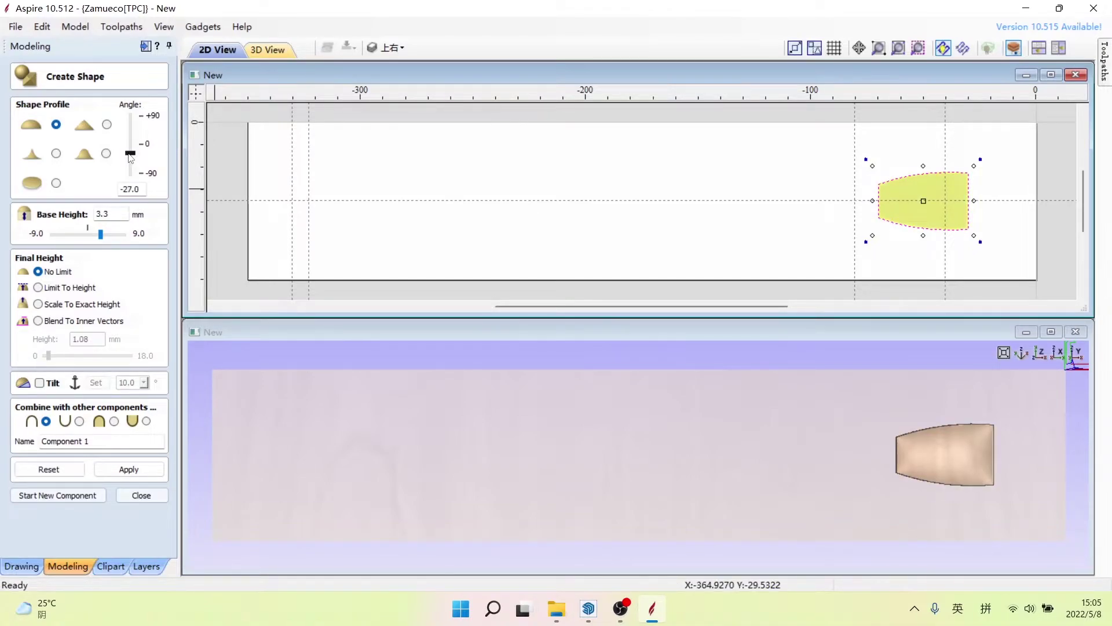
drag(133, 159, 123, 189)
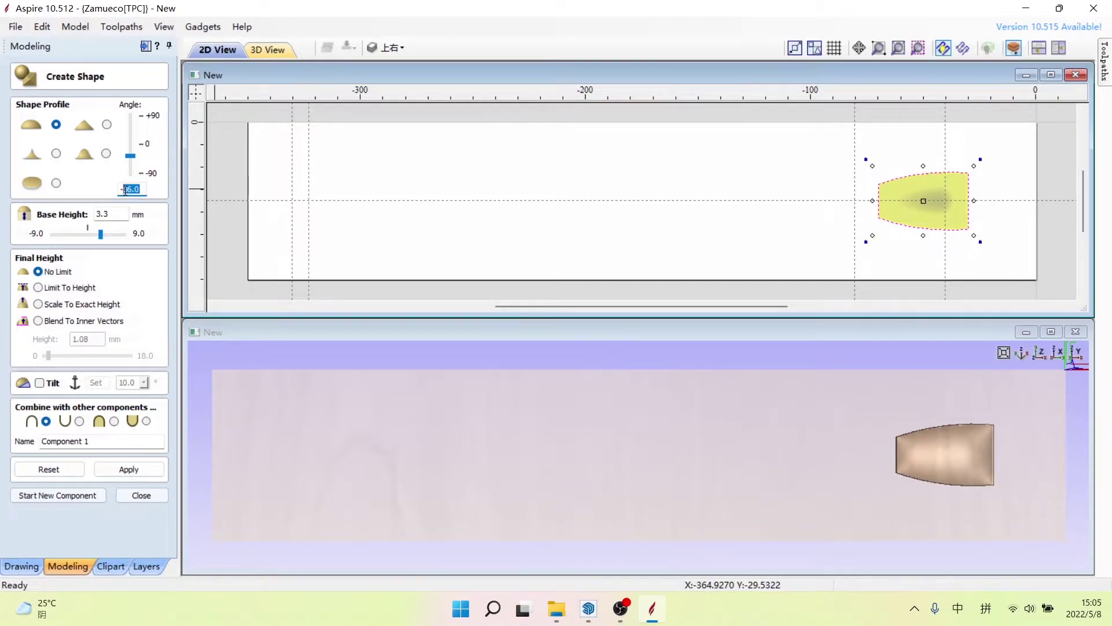
text(-45)
key(Return)
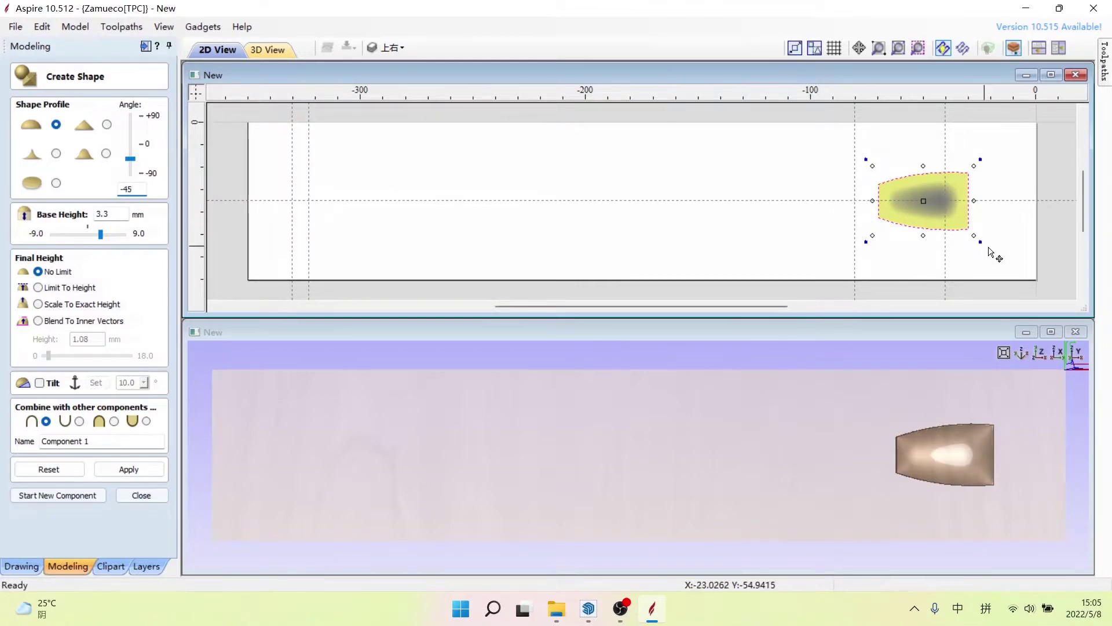
click(961, 499)
scroll(972, 462, up, 5)
scroll(972, 462, down, 5)
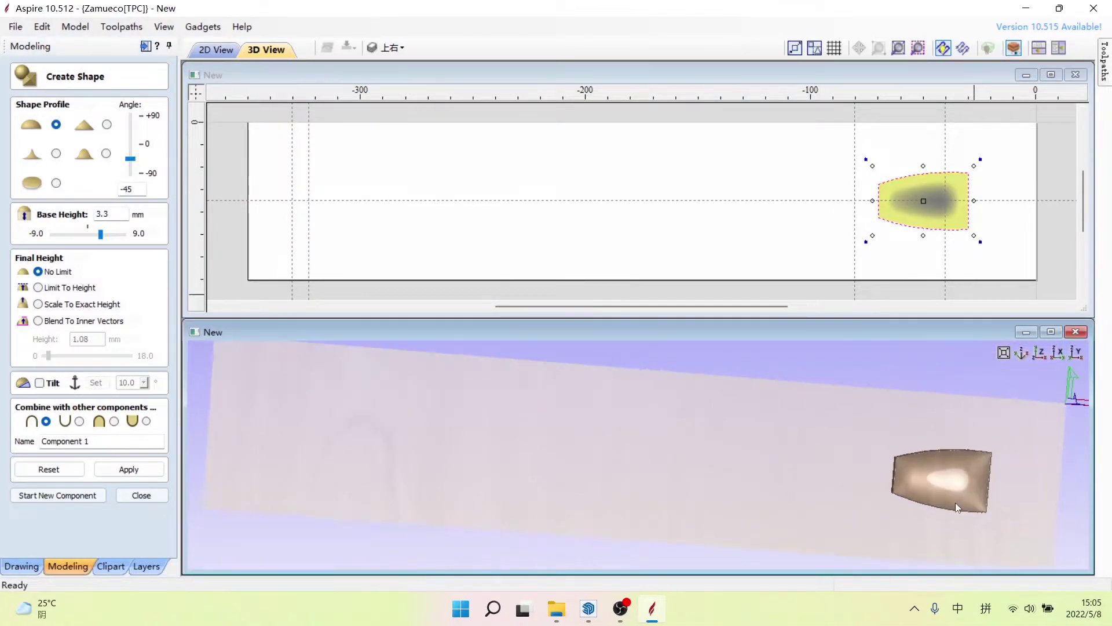
mouse_move(890, 416)
mouse_down()
mouse_move(922, 367)
mouse_move(938, 415)
mouse_move(902, 459)
mouse_up()
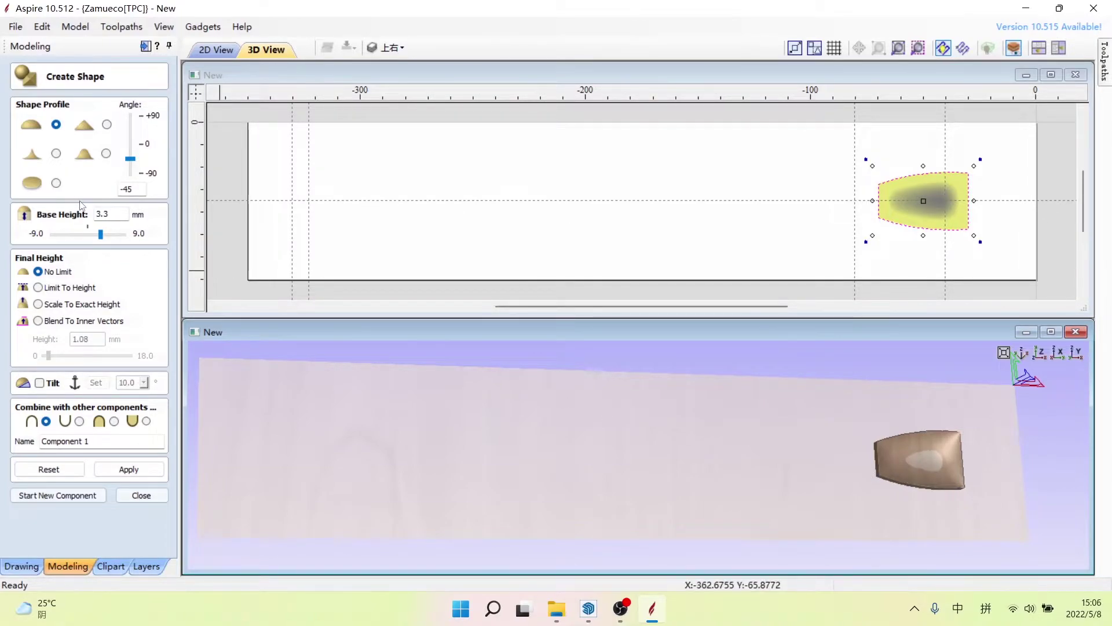
Step: Set base height to 2 mm, inspect the component from the side, and enable Tilt
drag(113, 213, 95, 214)
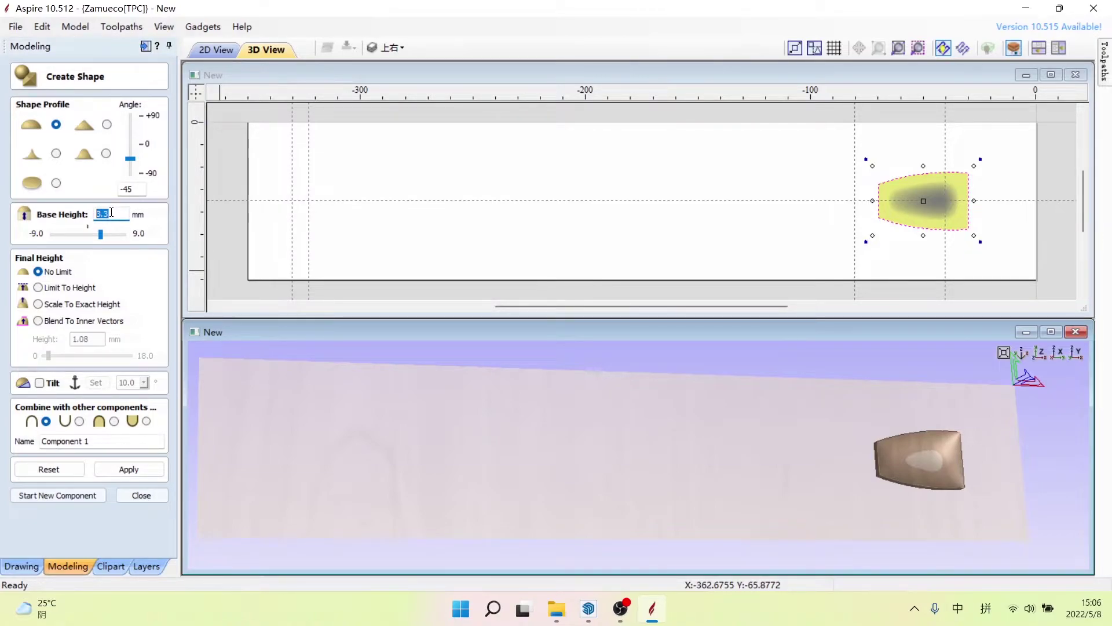
text(2)
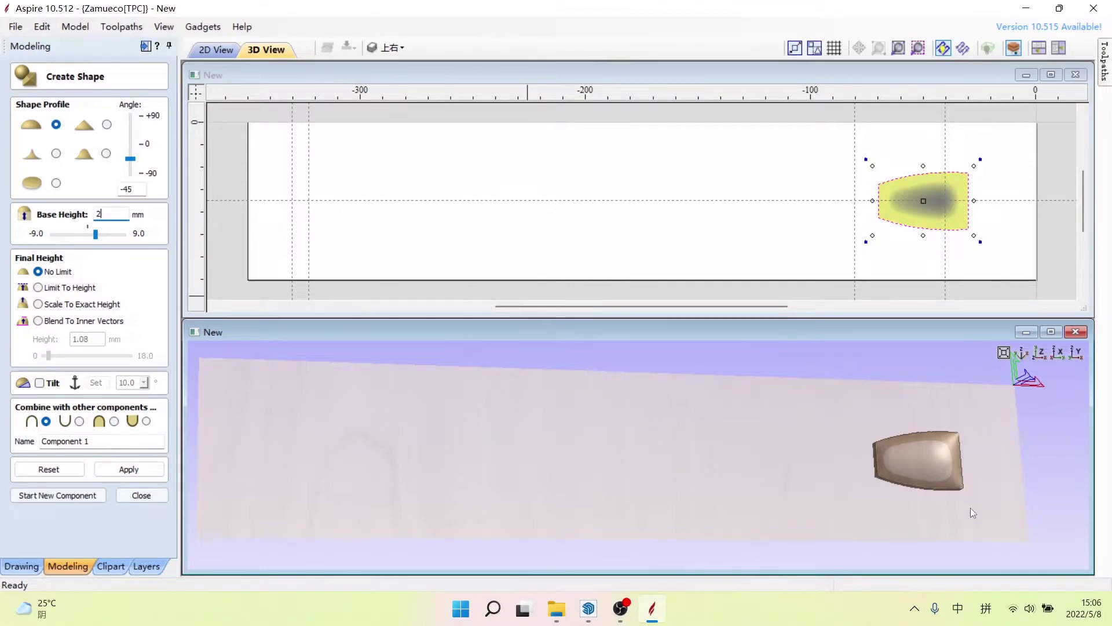
drag(933, 506, 936, 473)
drag(927, 428, 1055, 386)
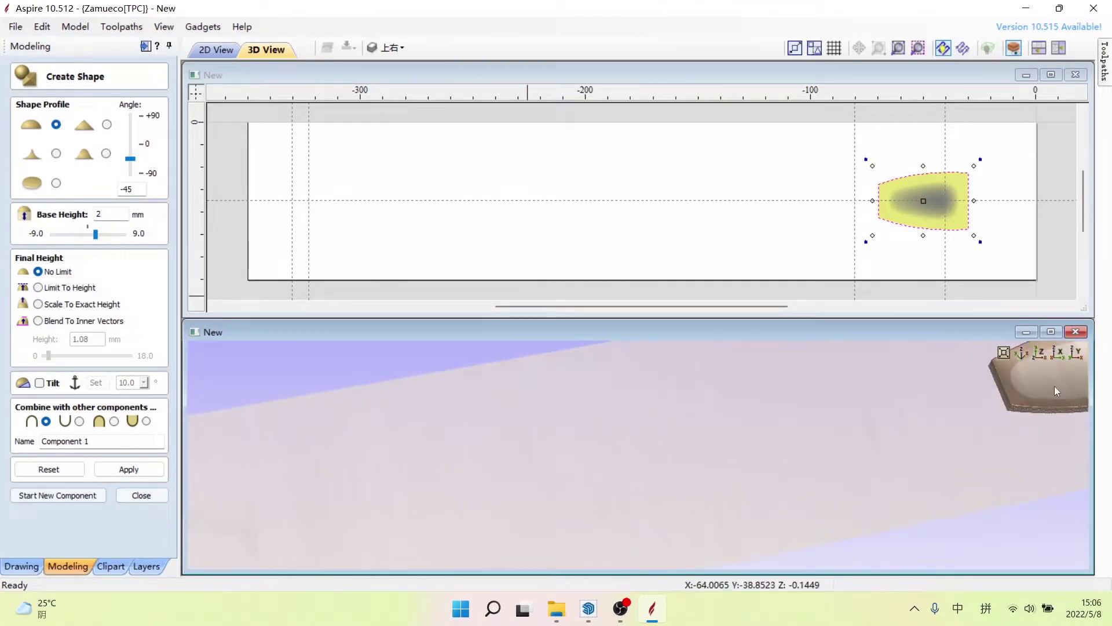
click(1077, 350)
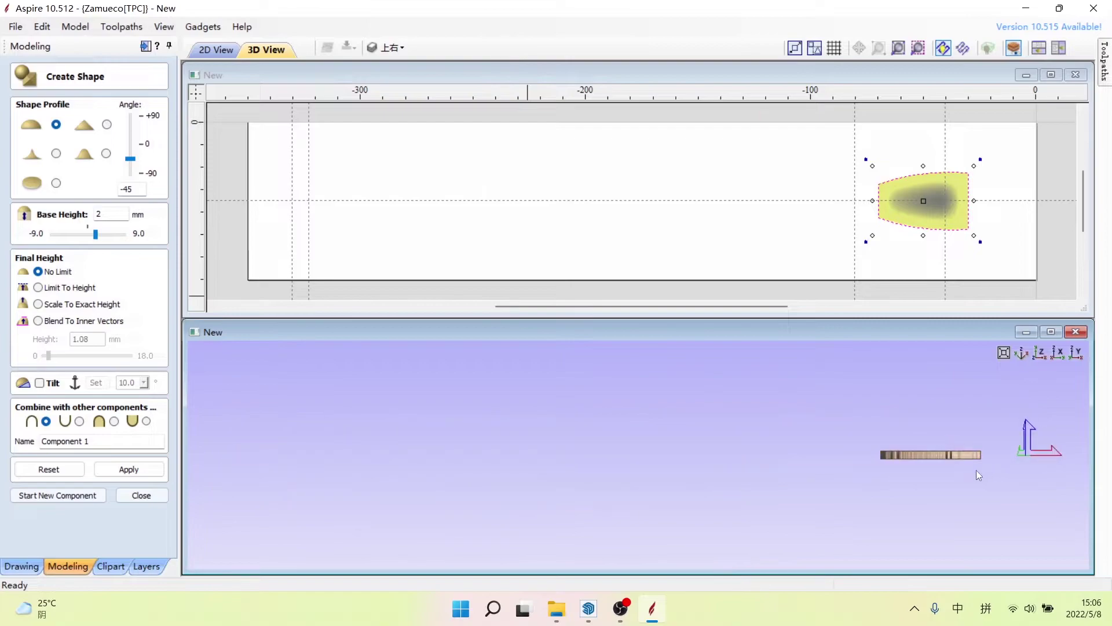
scroll(976, 458, up, 2)
scroll(973, 452, up, 2)
scroll(961, 449, down, 3)
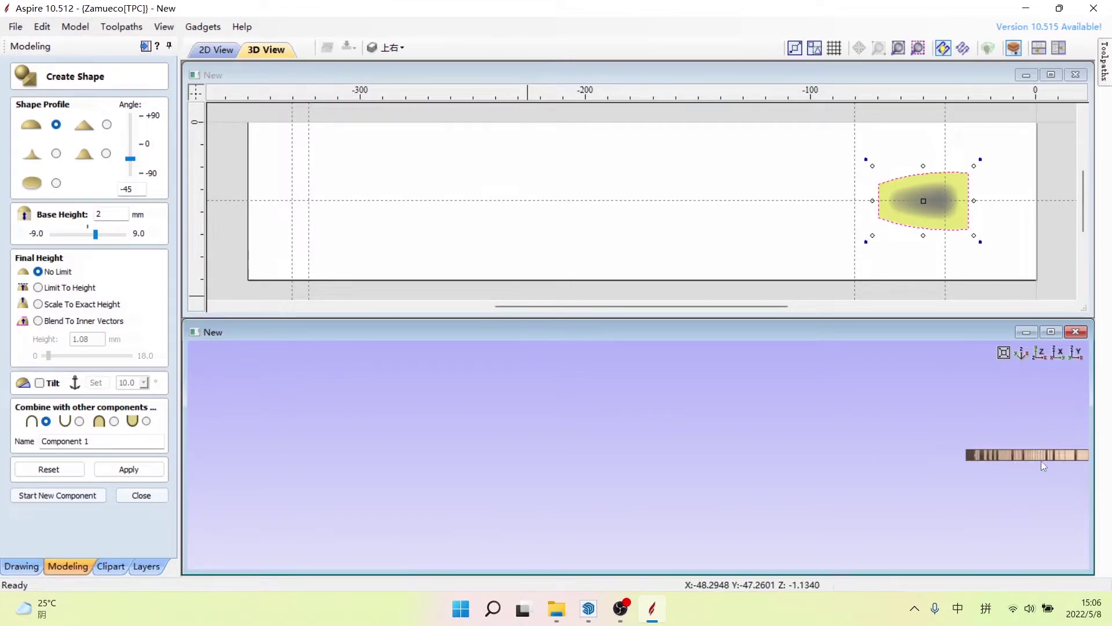
middle_drag(1041, 461, 776, 461)
scroll(827, 457, up, 2)
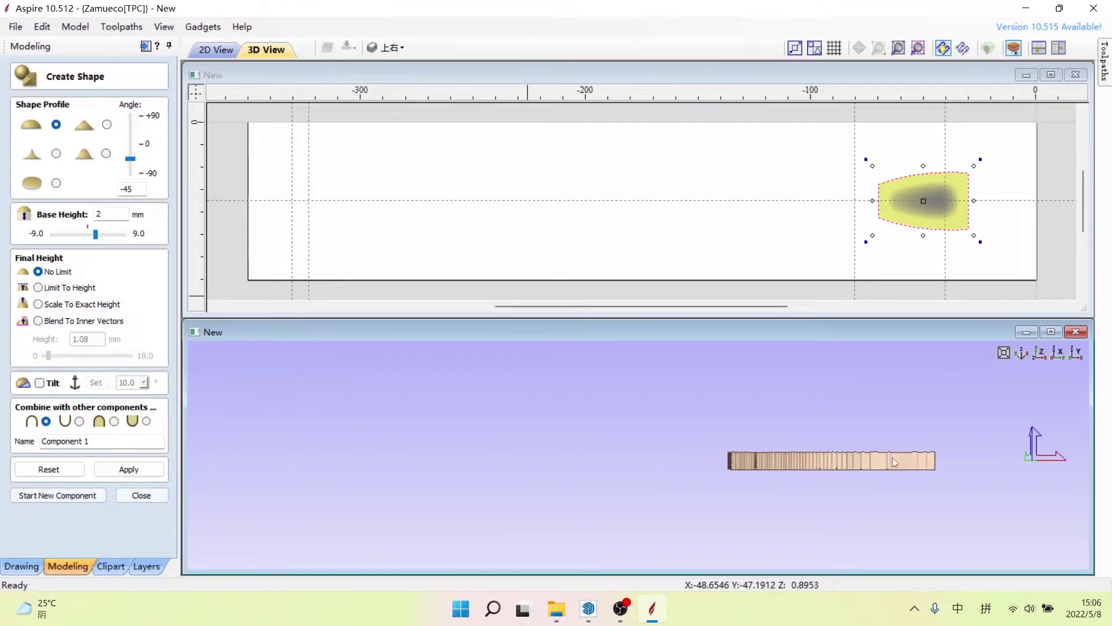
drag(942, 448, 908, 473)
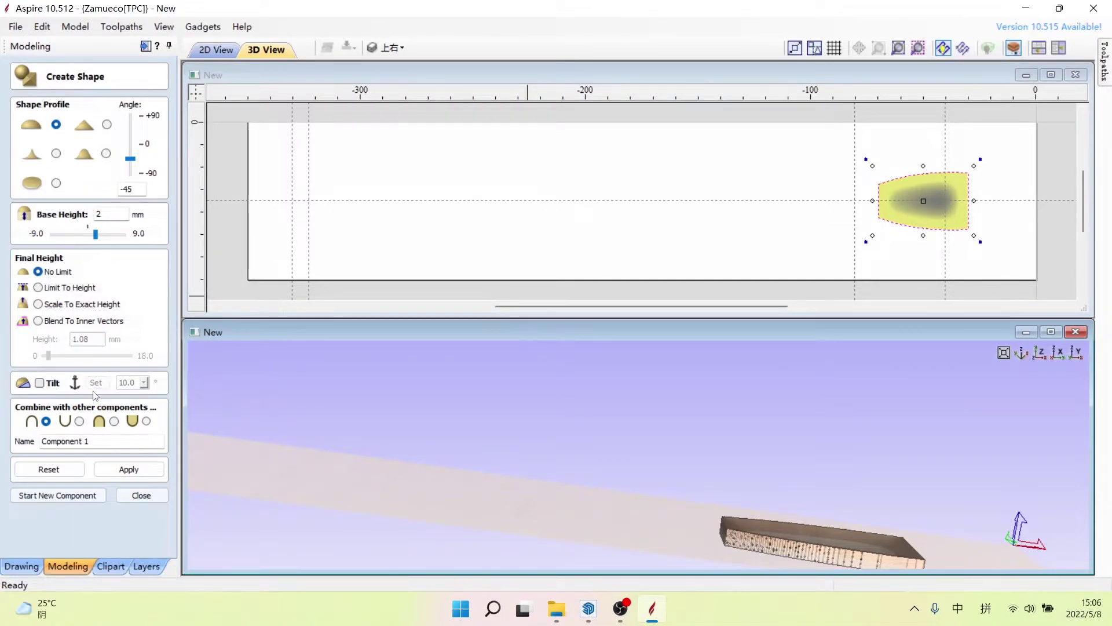
scroll(707, 434, down, 2)
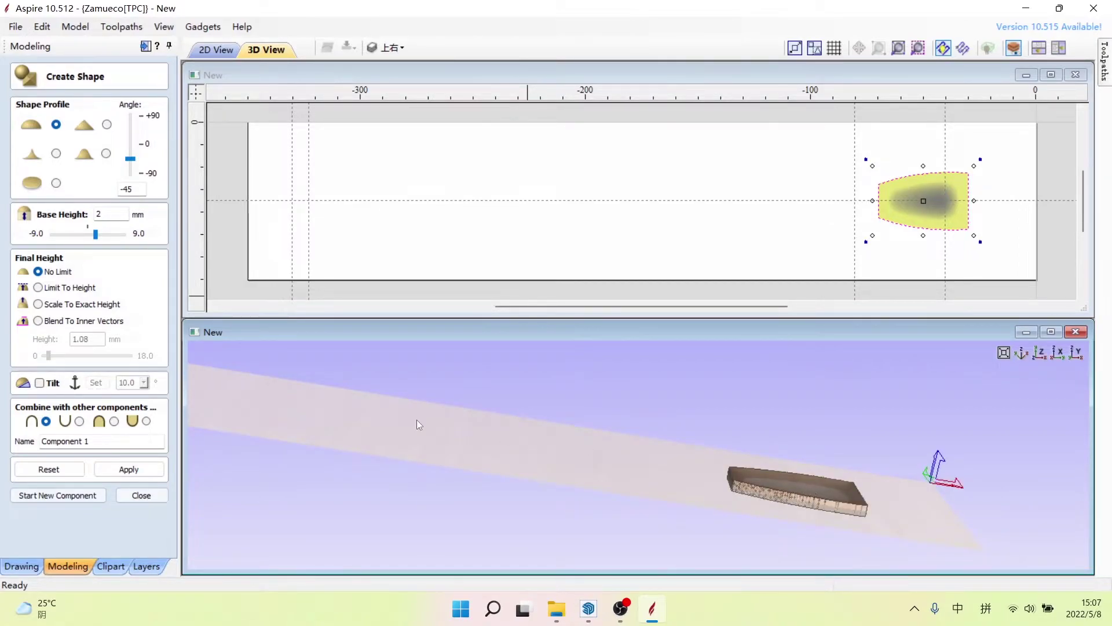
click(40, 383)
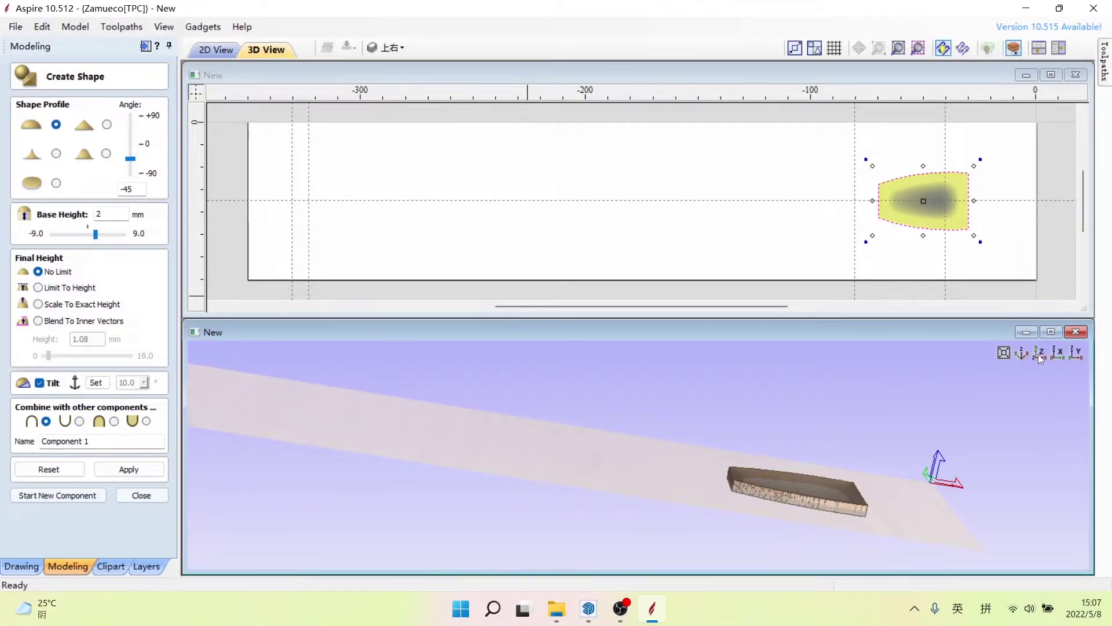
Step: Re-enable Tilt and set its direction with a lengthwise line across the flared shape
click(1076, 353)
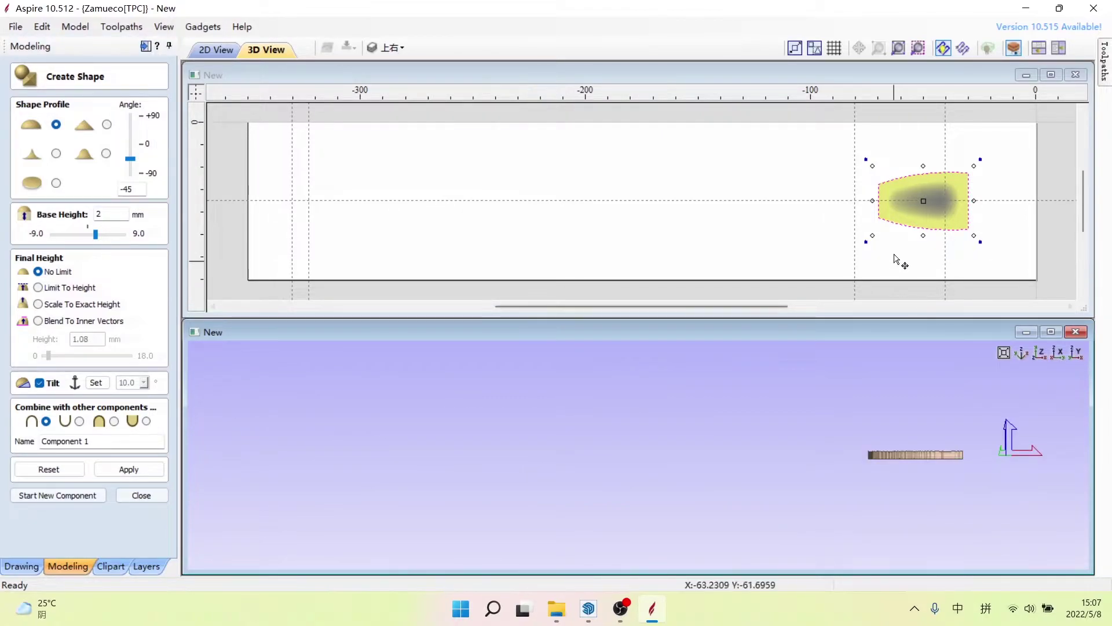
click(40, 383)
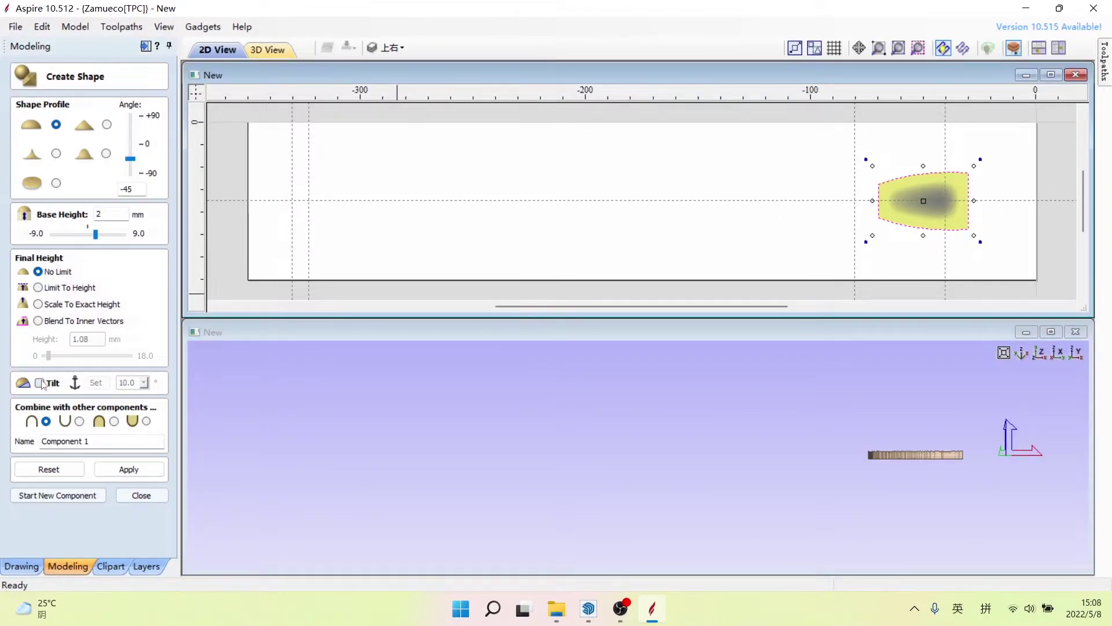
click(40, 384)
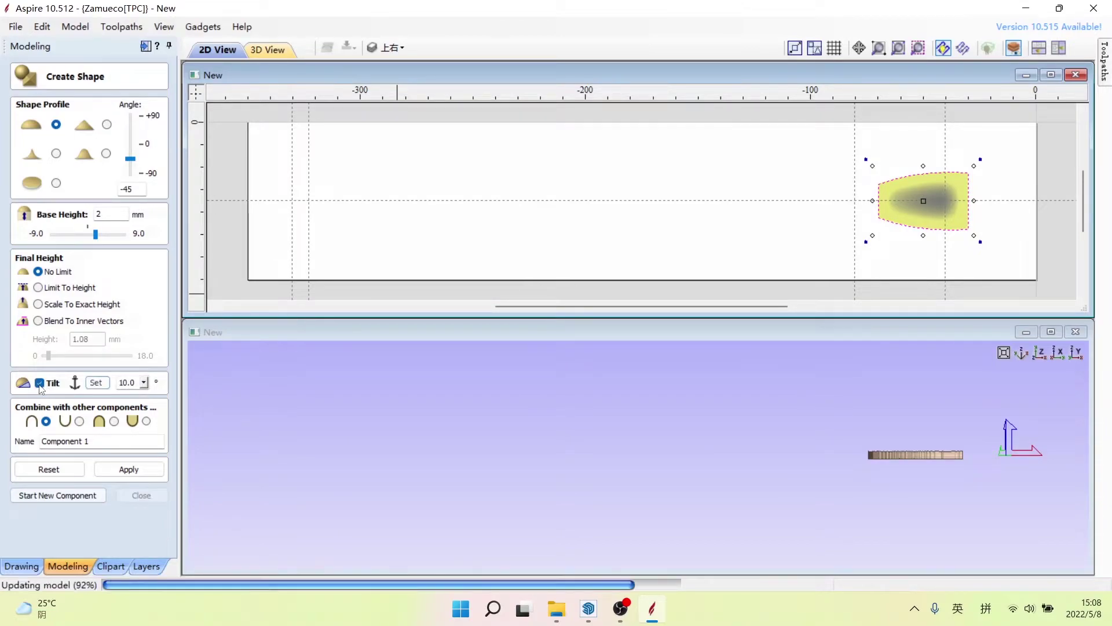
click(97, 383)
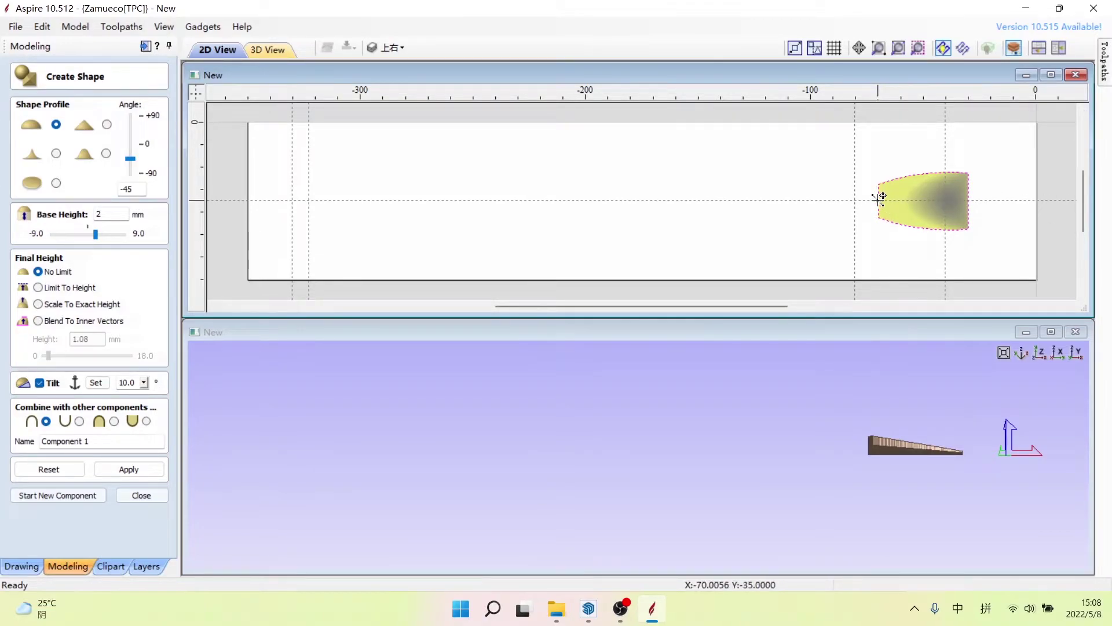
drag(879, 198, 973, 204)
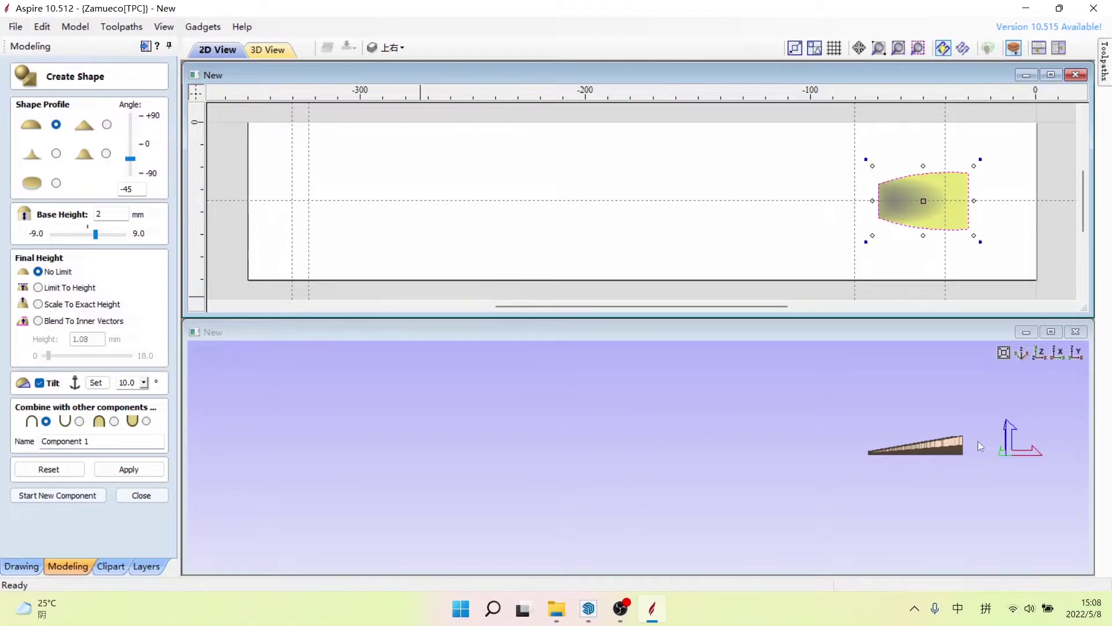
drag(978, 446, 804, 469)
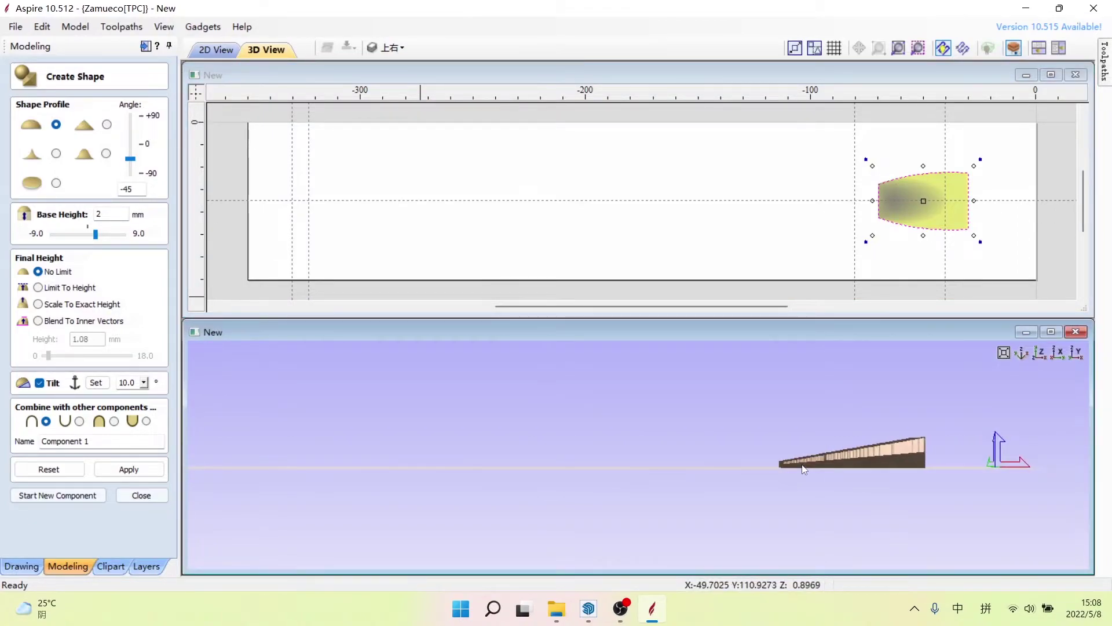
Step: Change the flared wedge's tilt angle to 4° and orbit to check the shallower slope
click(144, 382)
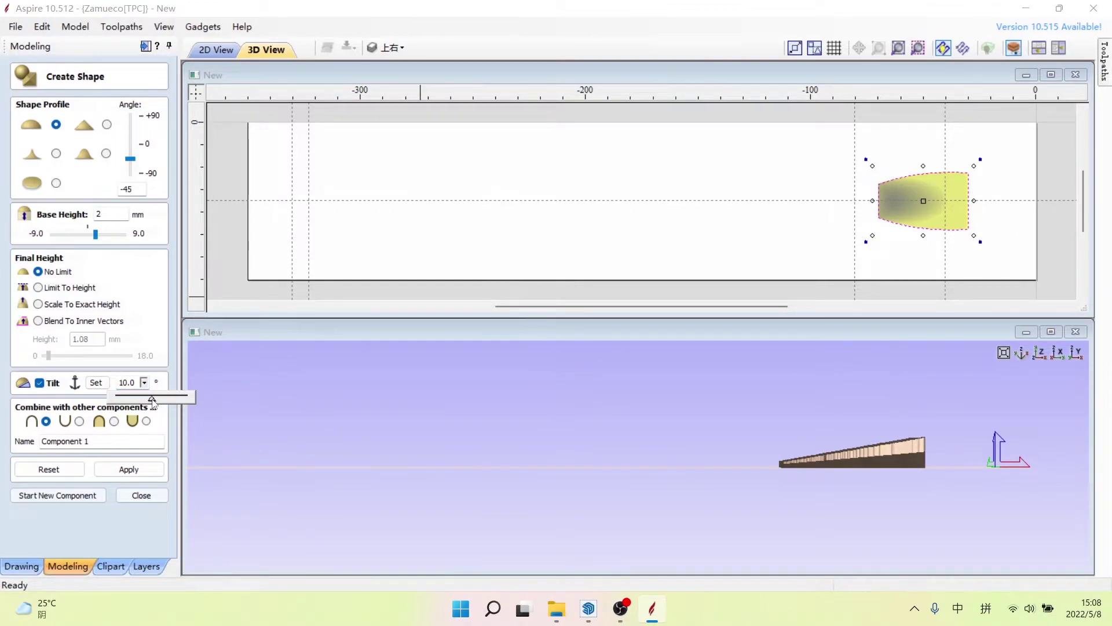
drag(152, 401, 133, 405)
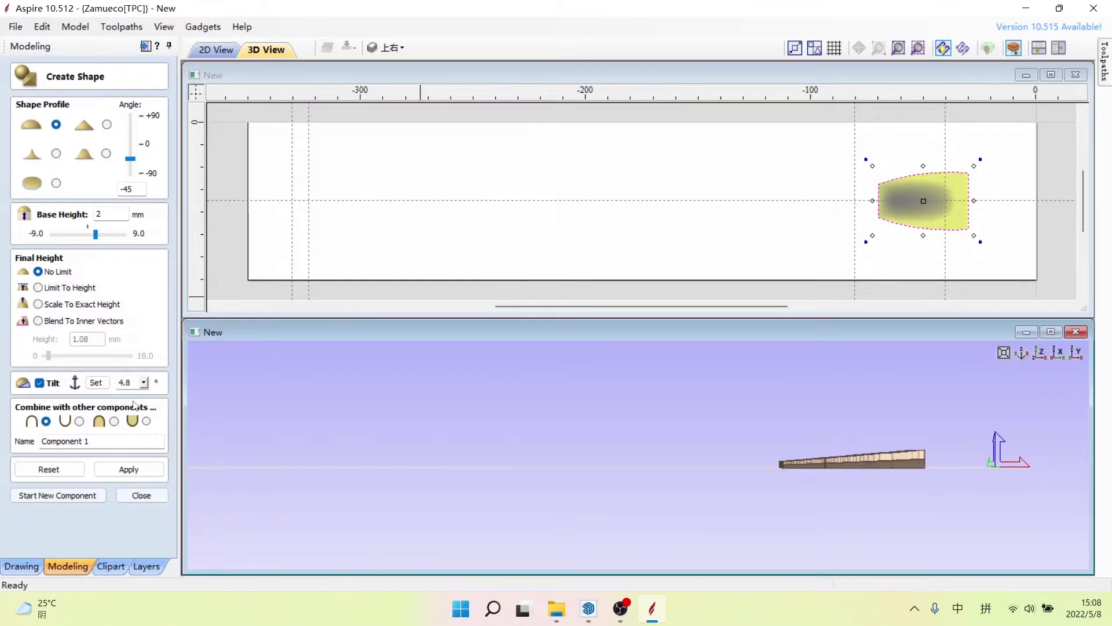
double_click(123, 383)
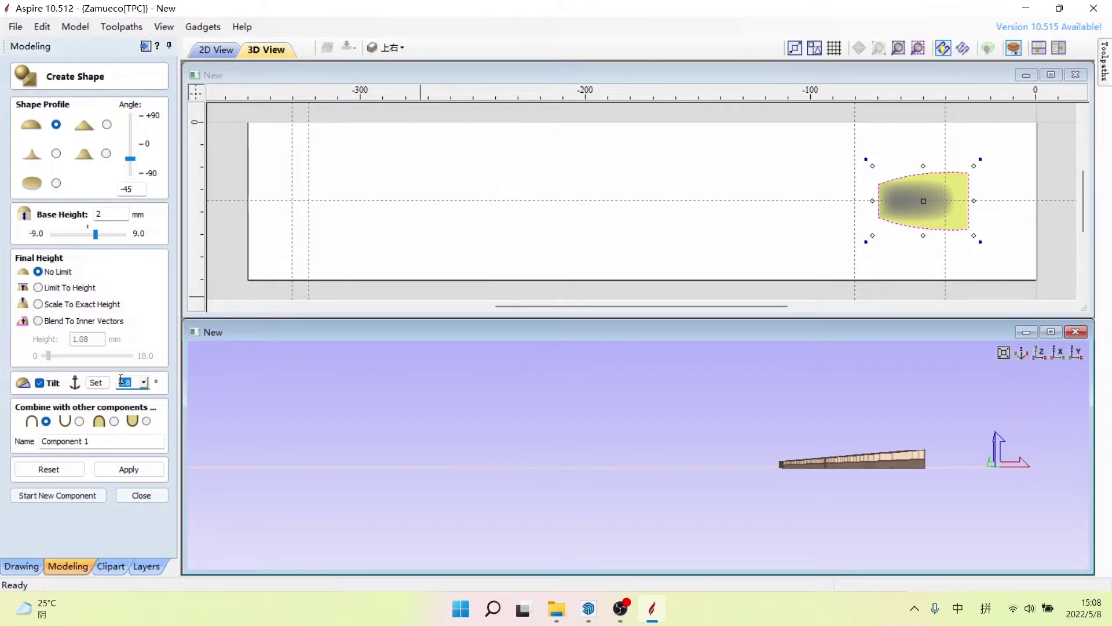
text(1)
key(Return)
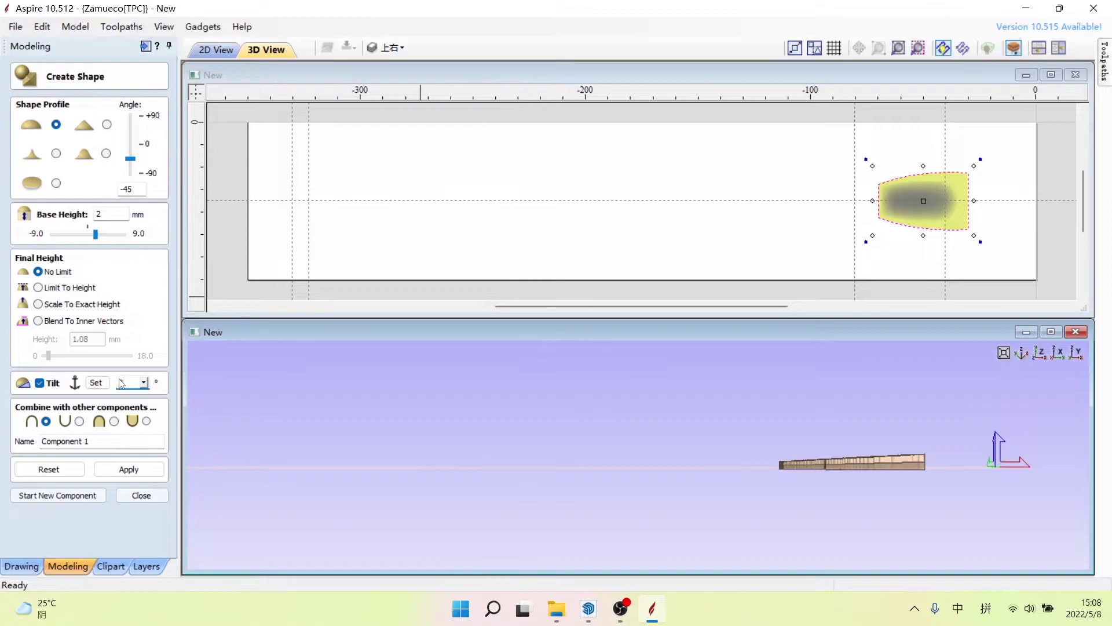
text(3)
key(Return)
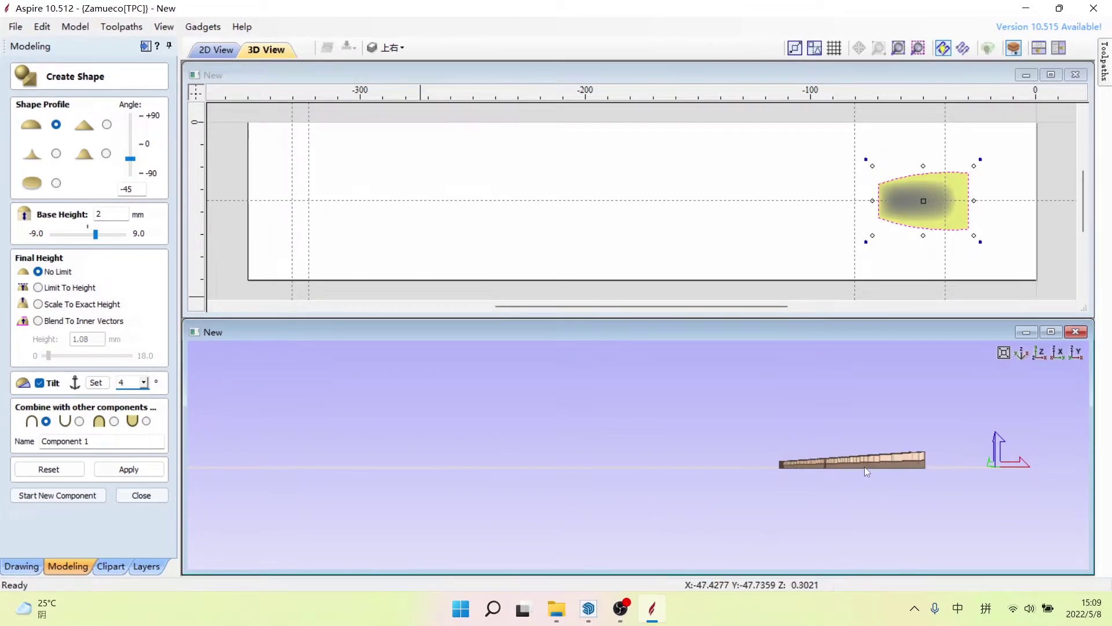
mouse_move(839, 438)
mouse_down()
mouse_move(845, 479)
mouse_move(835, 466)
mouse_up()
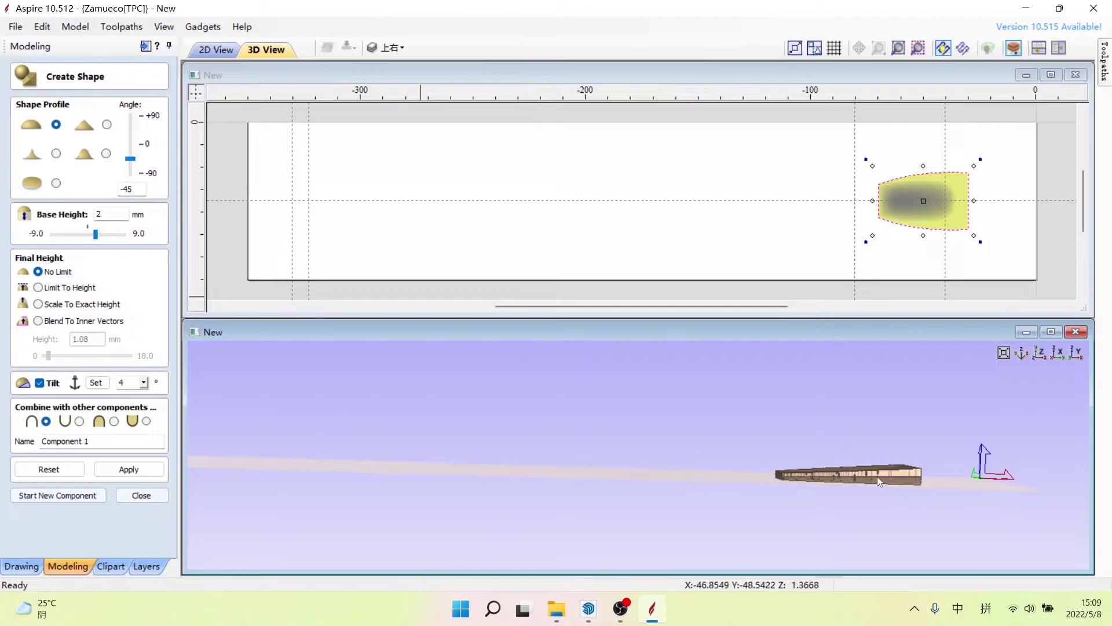
drag(889, 474, 874, 527)
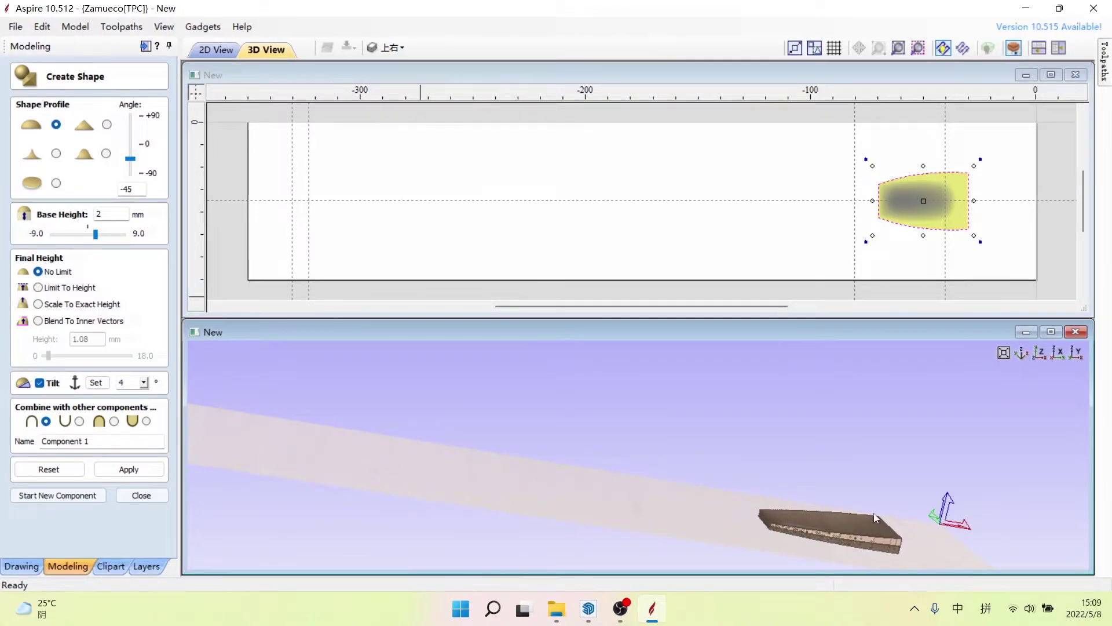
drag(829, 500, 843, 482)
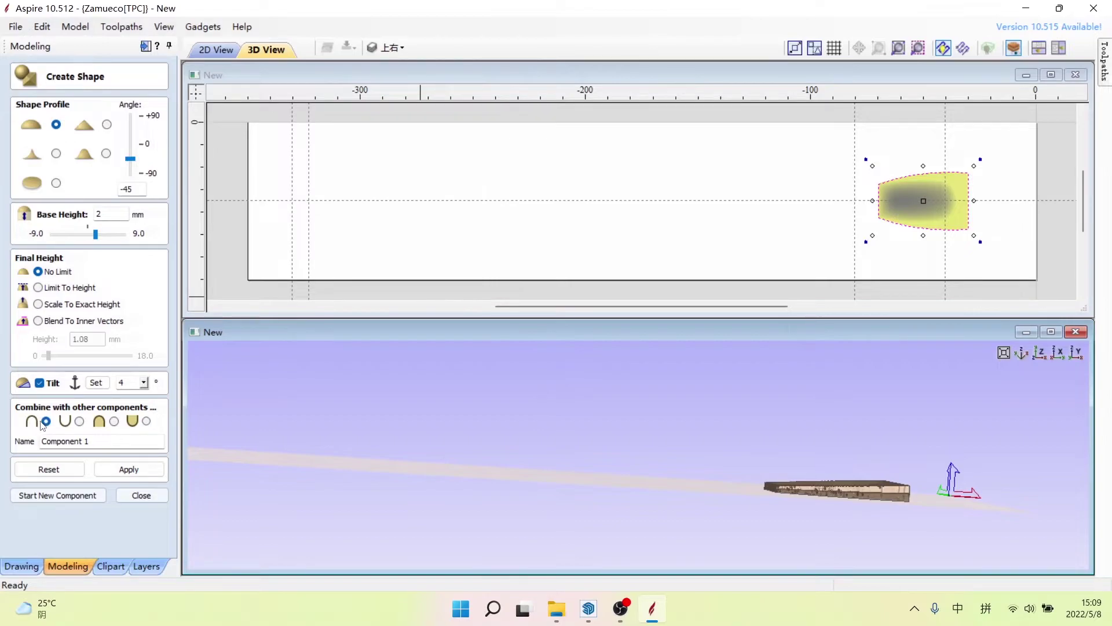
Step: Name the 4°-tilted flared wedge component 上右, apply it and close shape creation
click(95, 444)
drag(91, 441, 16, 449)
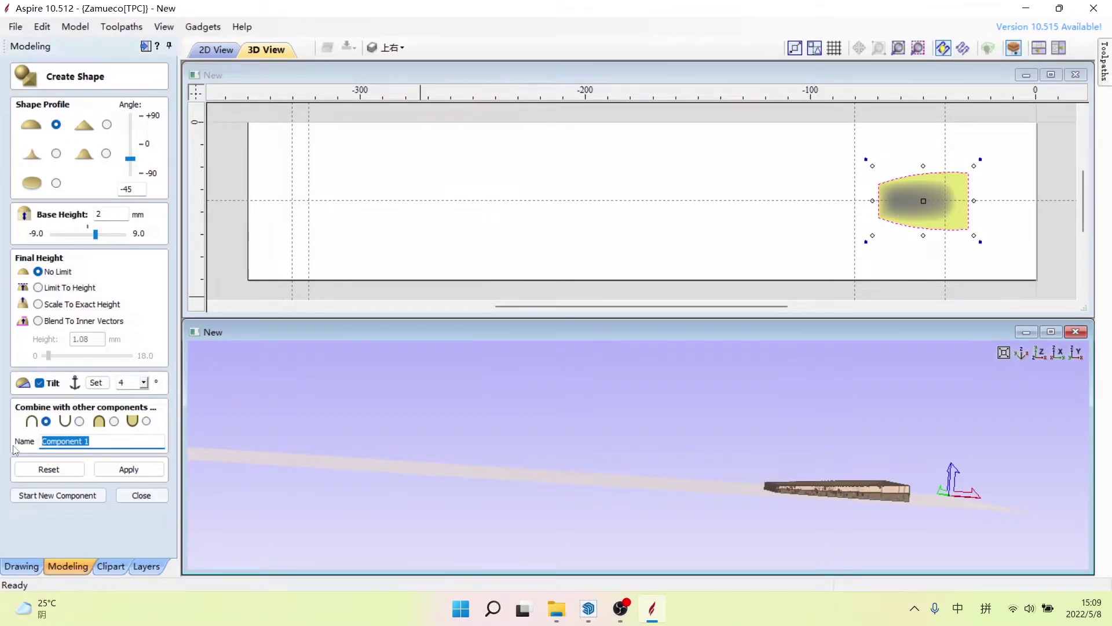
text(shang)
key(space)
text(y)
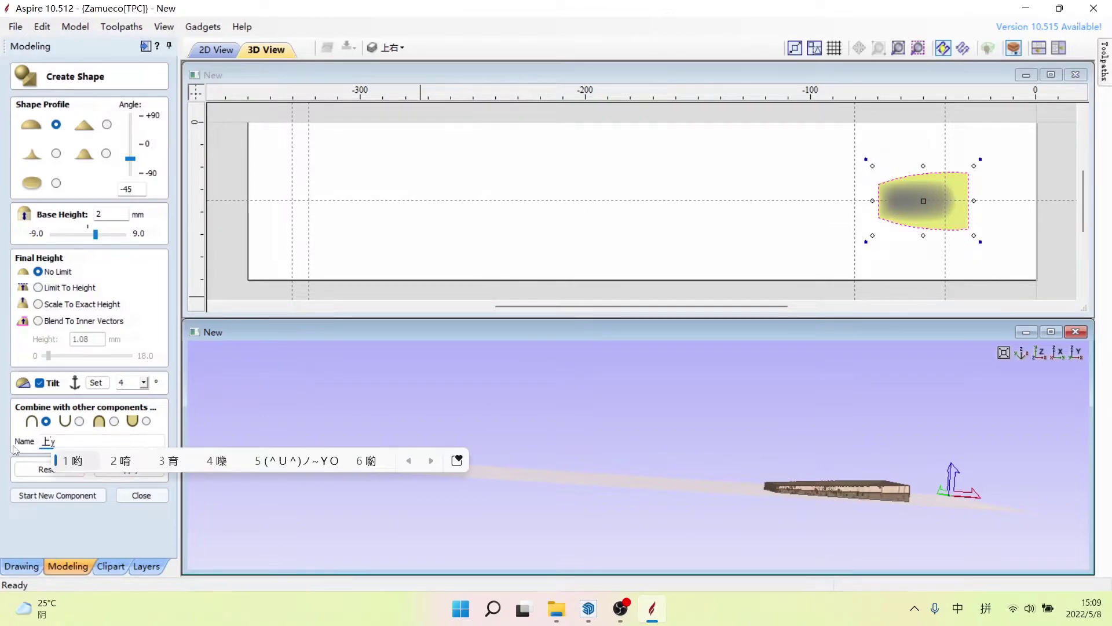
text(ou2)
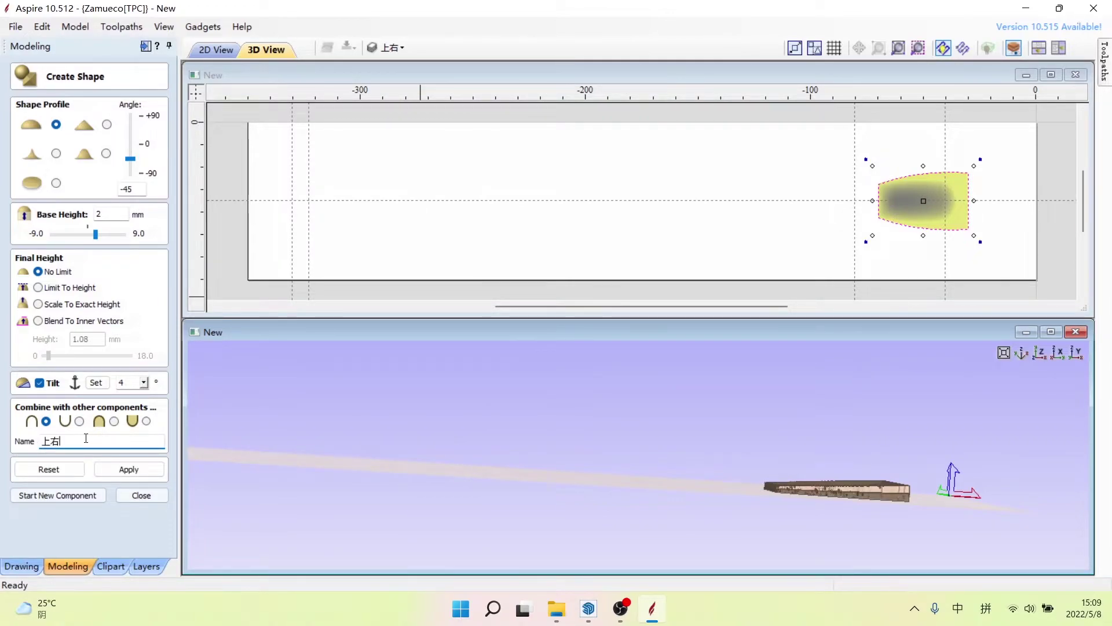
click(129, 473)
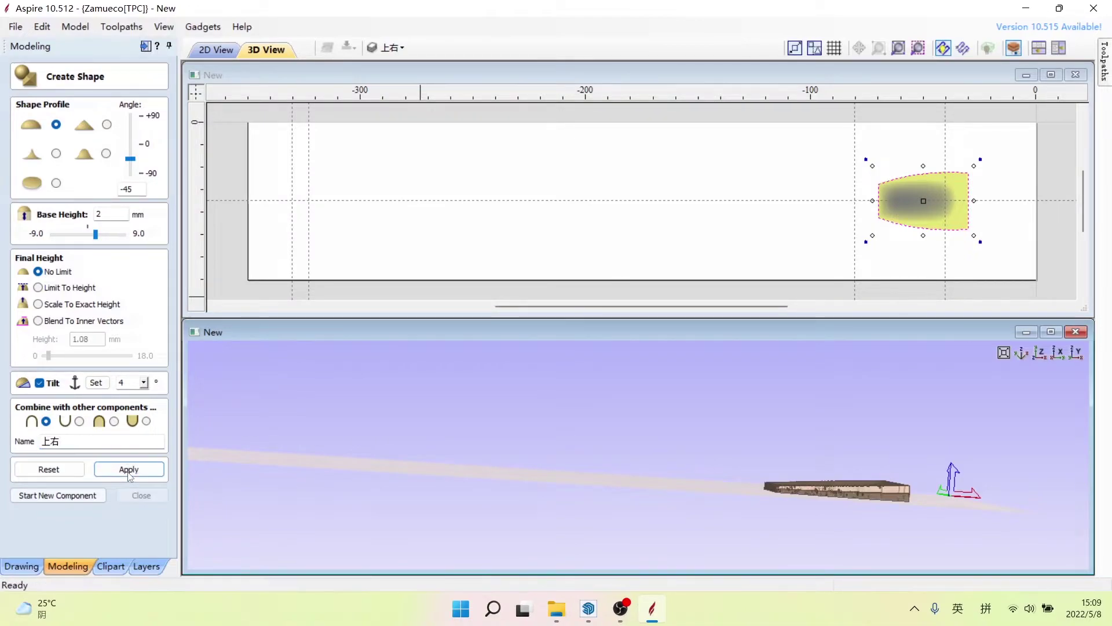
click(154, 496)
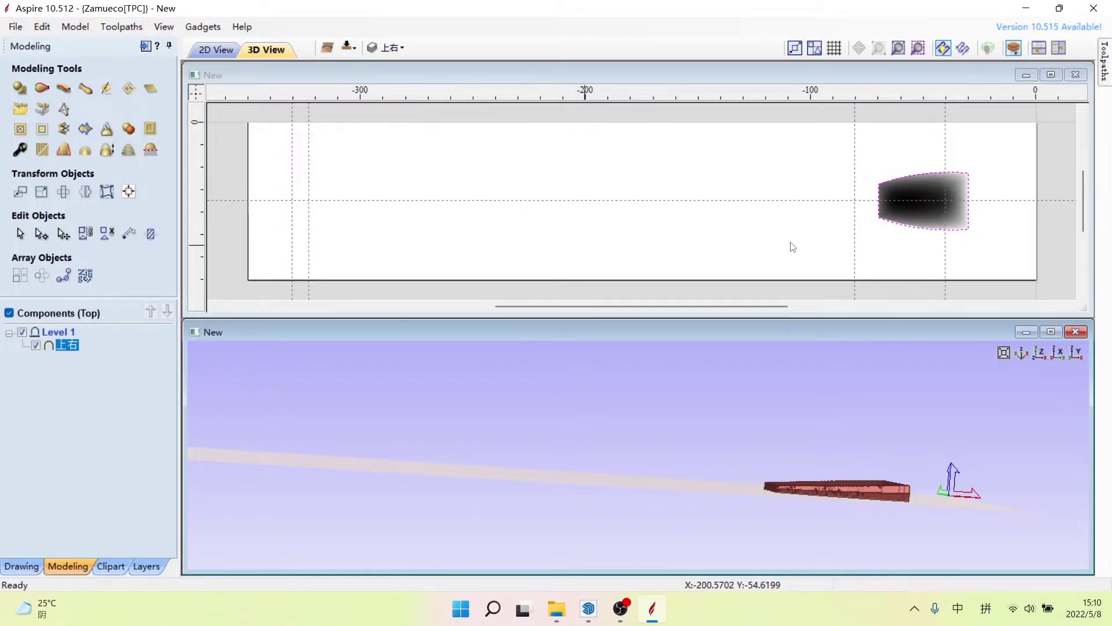
Step: In the 2D view, make 上左 the active layer, hiding 上右 and showing 上左
click(822, 243)
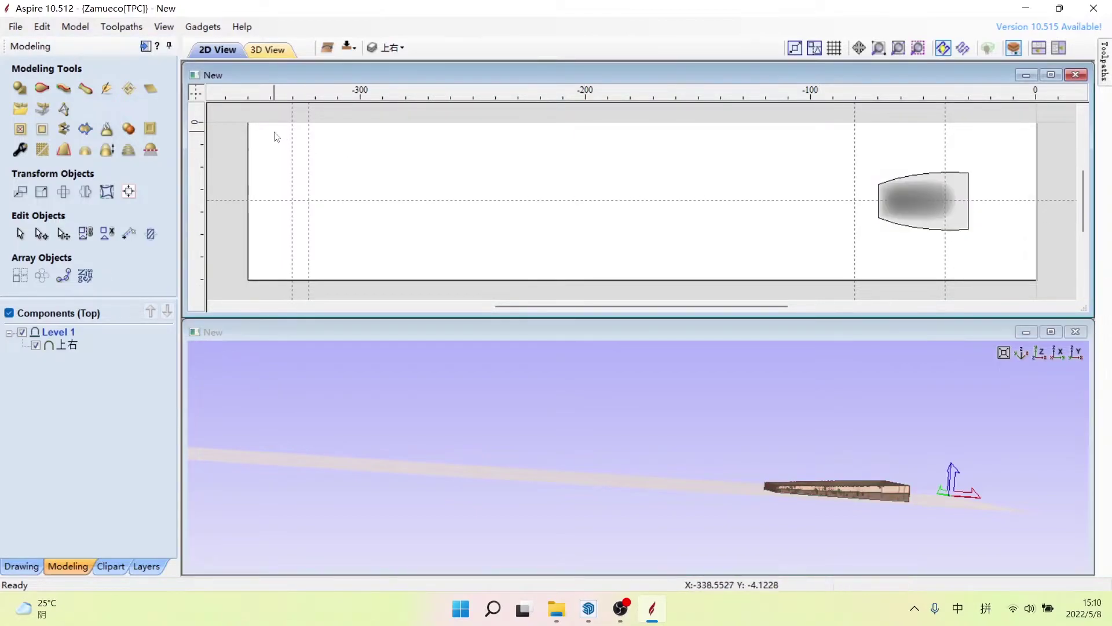
click(391, 48)
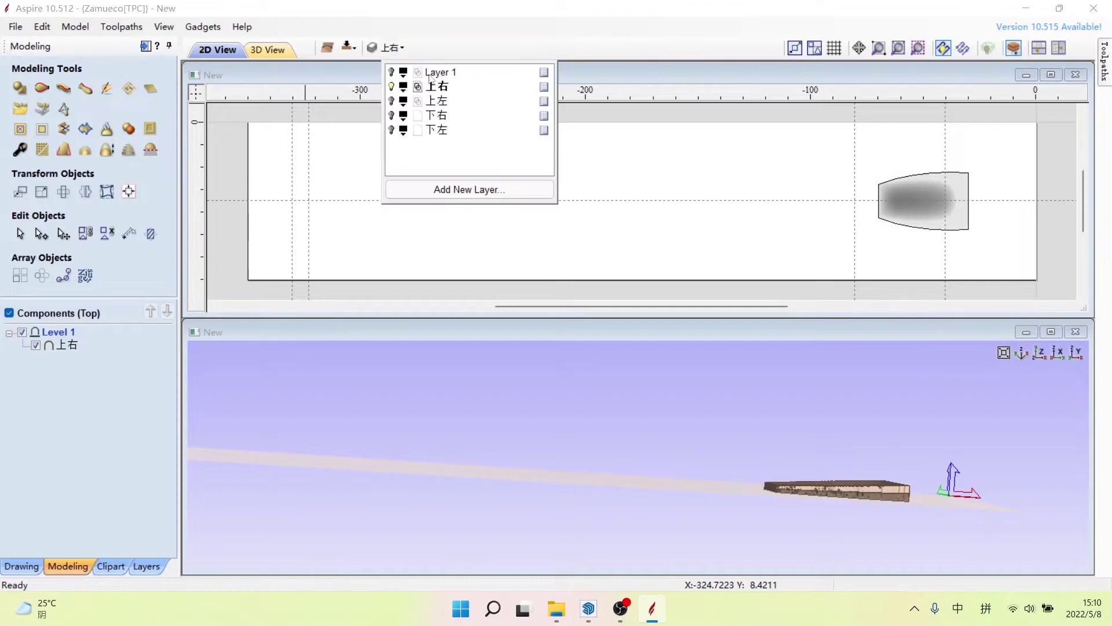
click(425, 104)
click(392, 87)
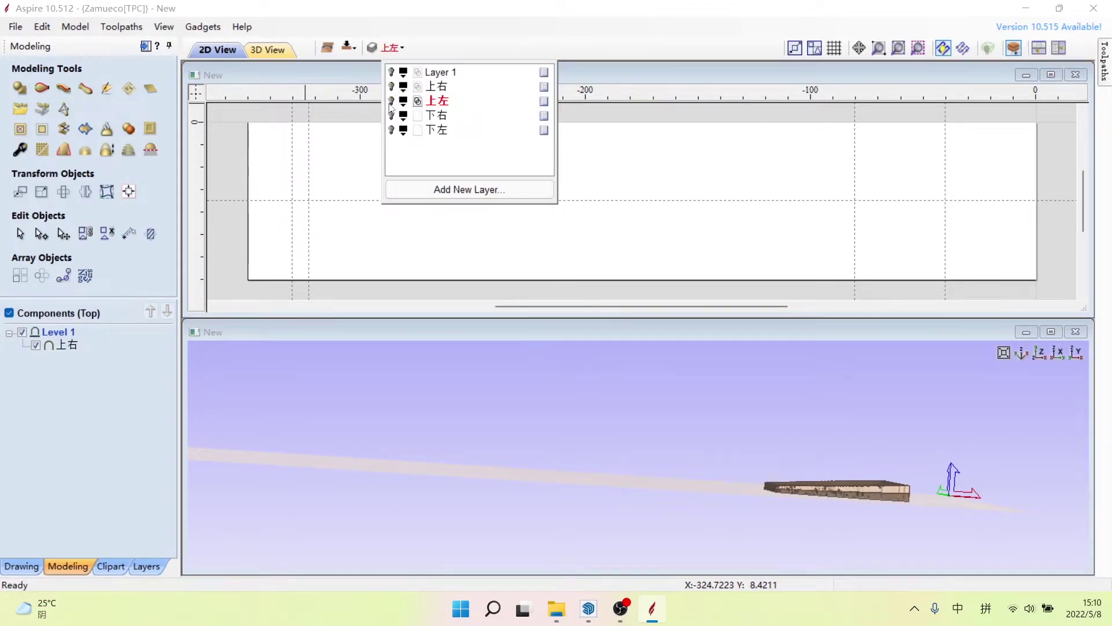
click(392, 102)
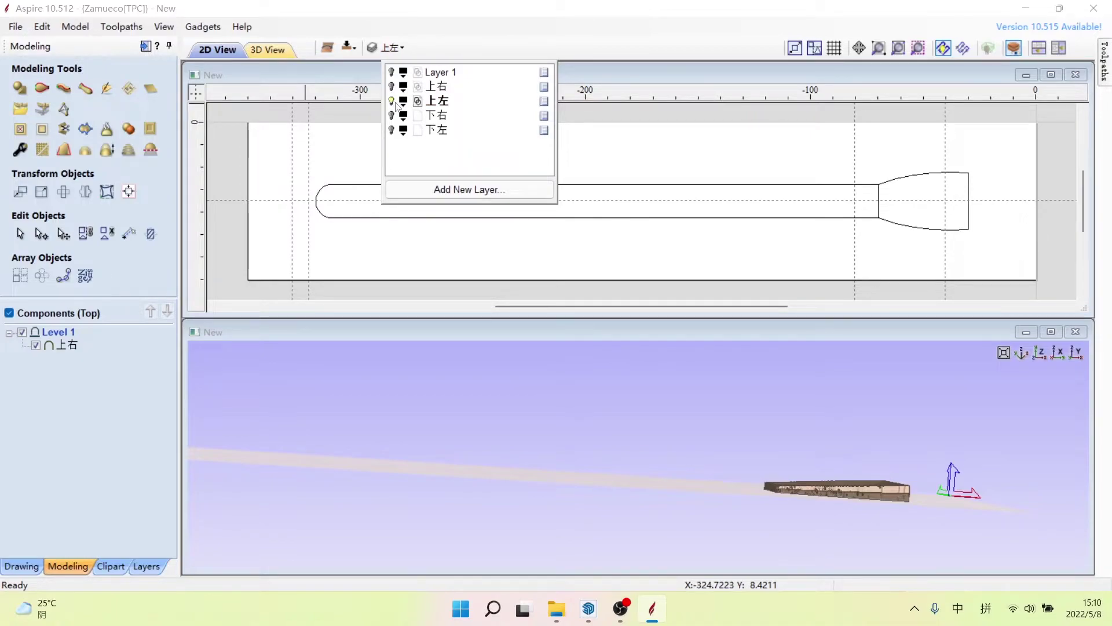
click(750, 253)
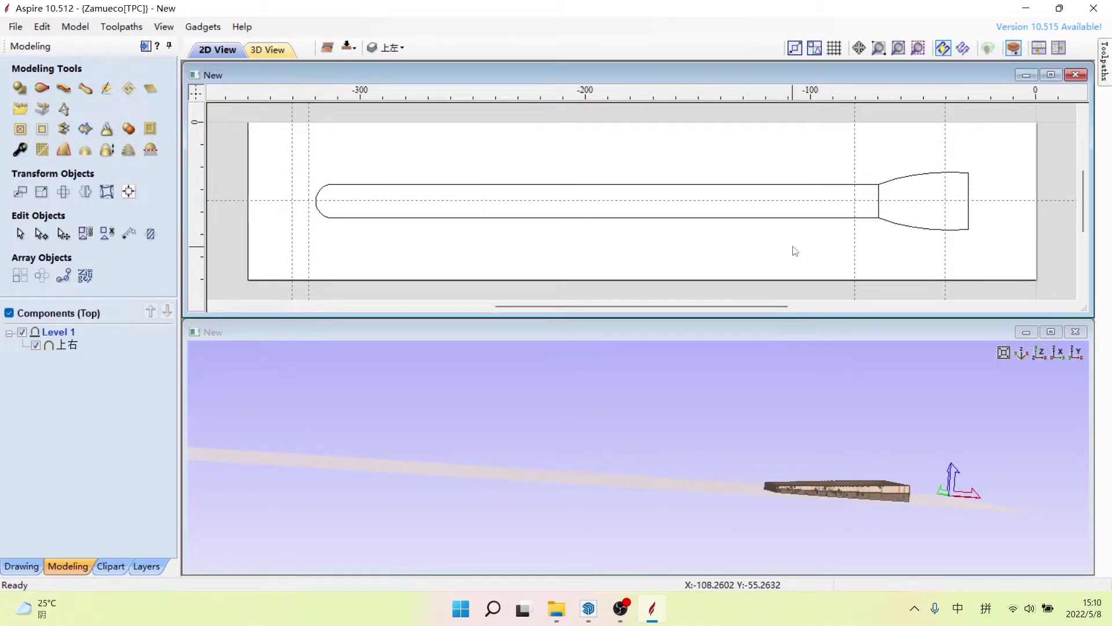
Step: Delete the flared-end outline and select the 249.989 × 15 mm handle outline
drag(794, 248, 736, 164)
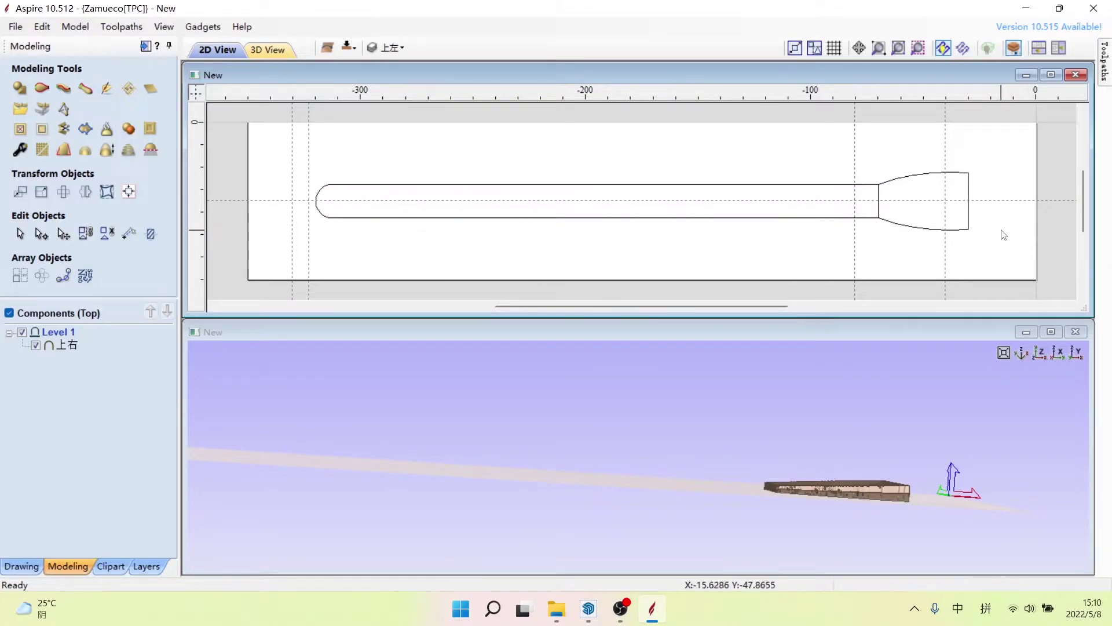
mouse_move(989, 265)
mouse_down()
mouse_move(966, 208)
mouse_move(924, 167)
mouse_up()
key(Delete)
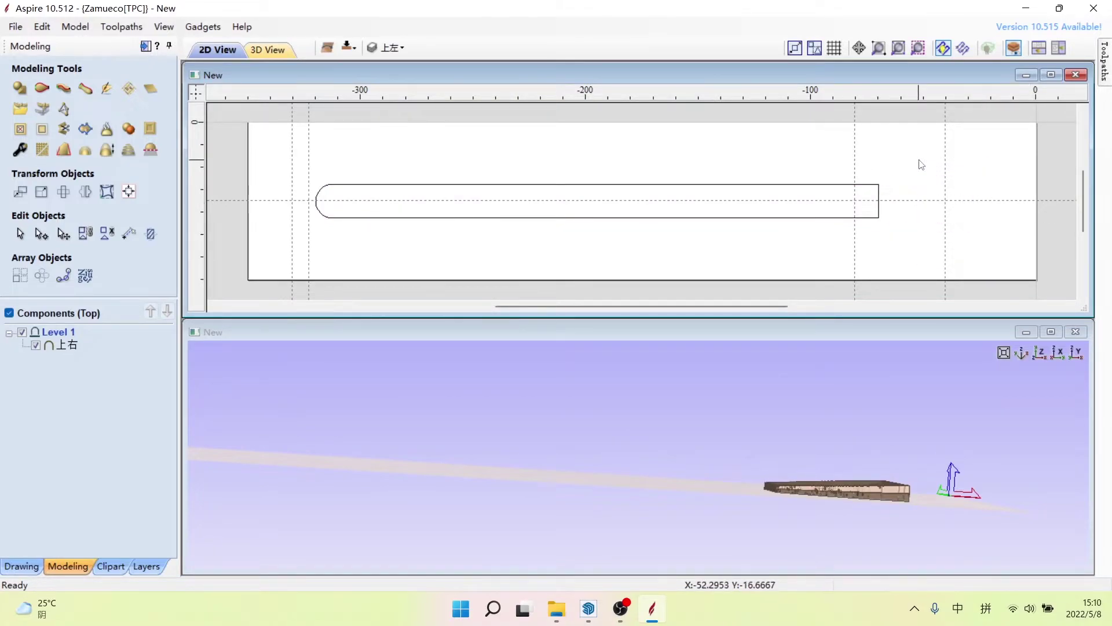
click(695, 178)
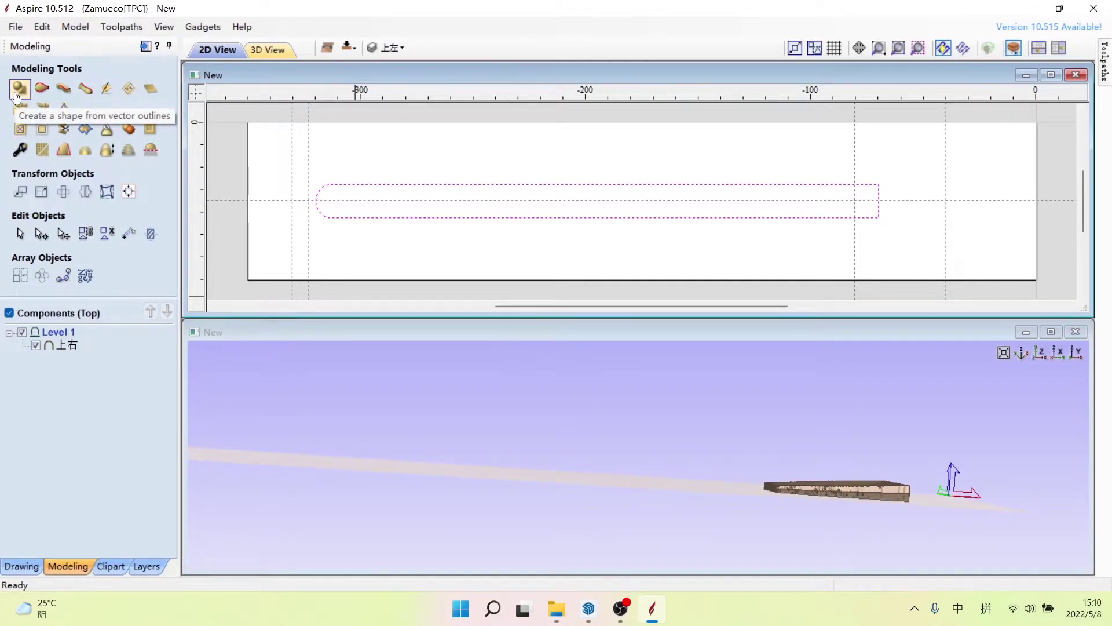
Step: Shape the handle outline as a rounded 3D component with a 45° profile angle, viewed side-on
click(16, 93)
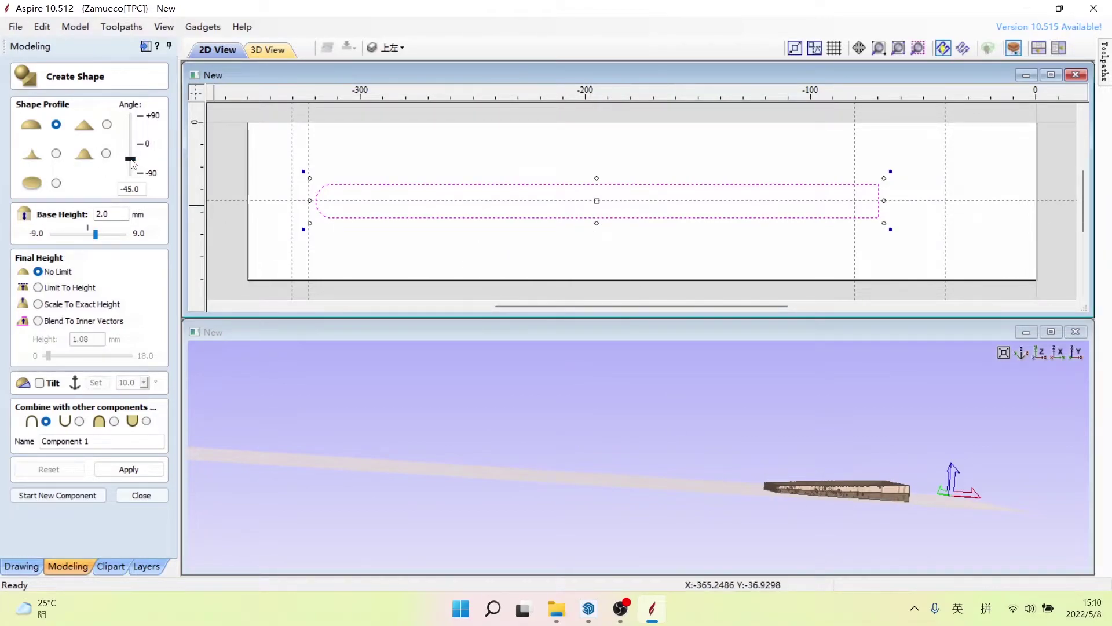
drag(133, 164, 133, 138)
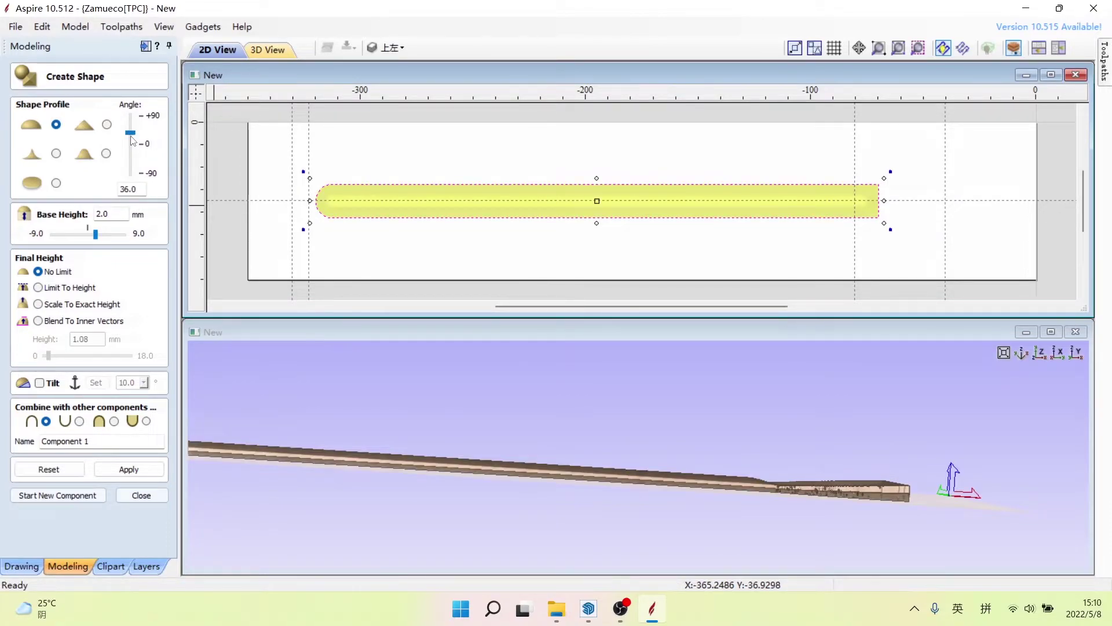
double_click(143, 188)
text(45)
key(Return)
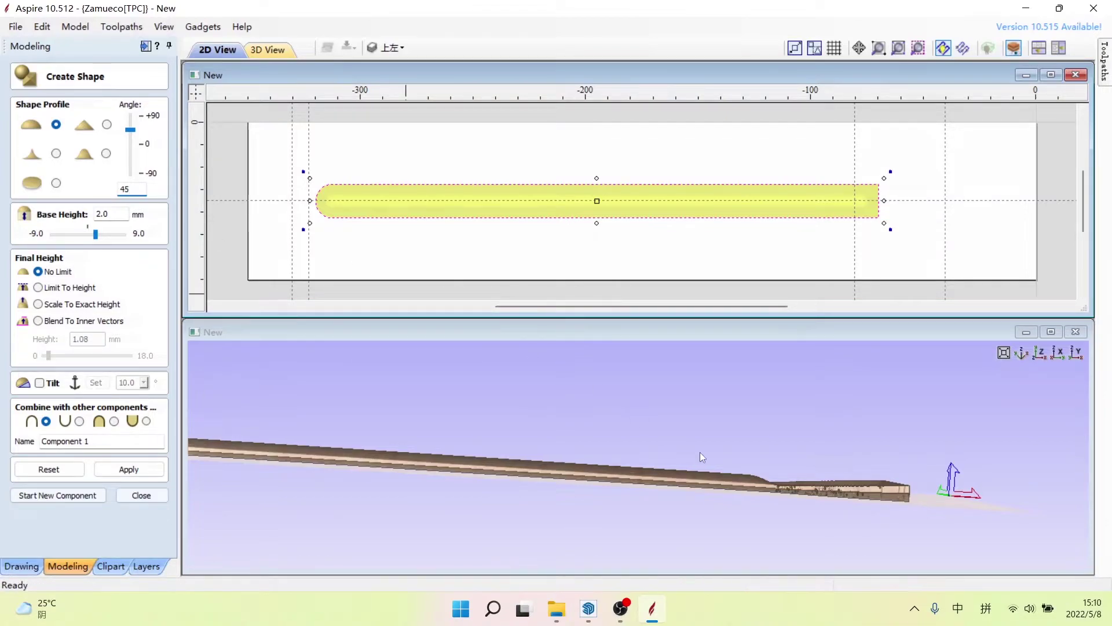
click(1073, 353)
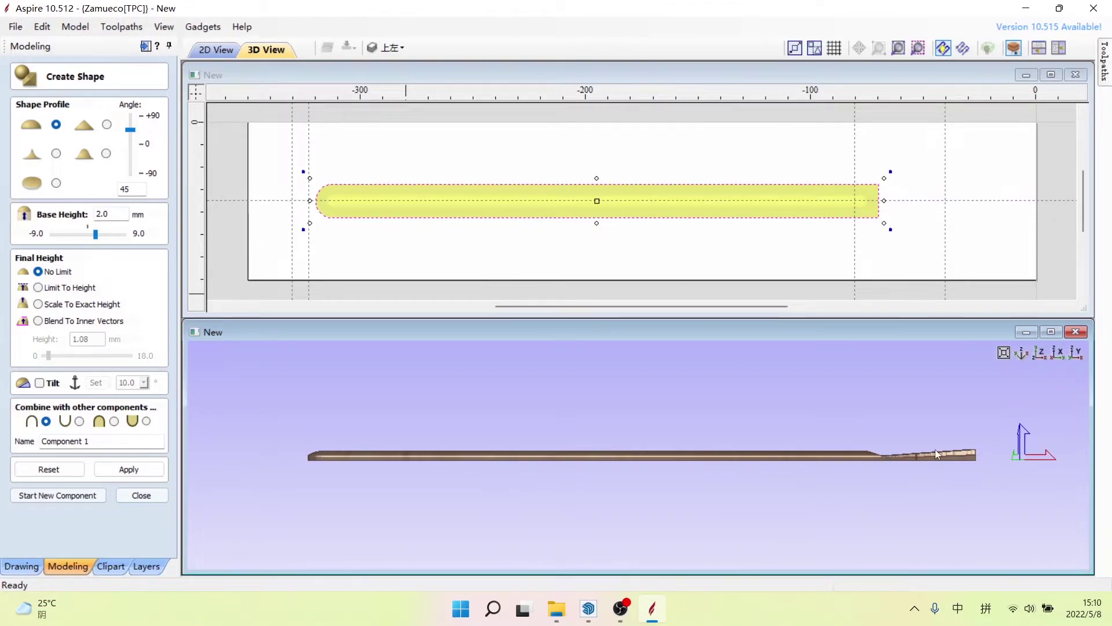
mouse_move(785, 460)
mouse_down()
mouse_move(790, 488)
mouse_move(822, 494)
mouse_move(835, 476)
mouse_up()
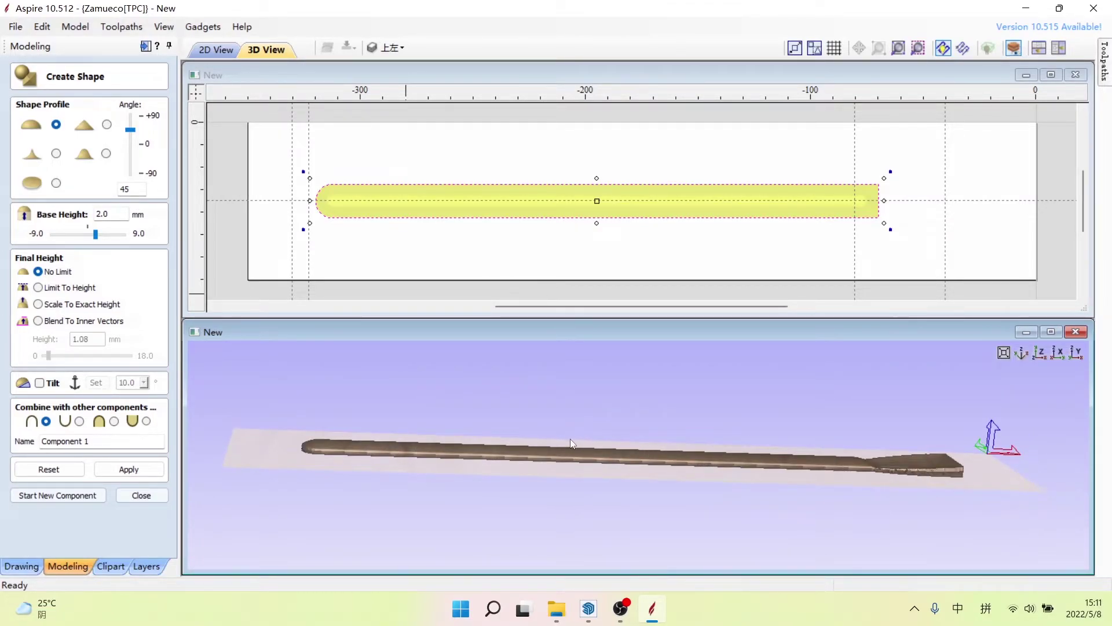
mouse_move(574, 443)
mouse_down()
mouse_move(569, 470)
mouse_move(721, 464)
mouse_up()
scroll(853, 433, up, 5)
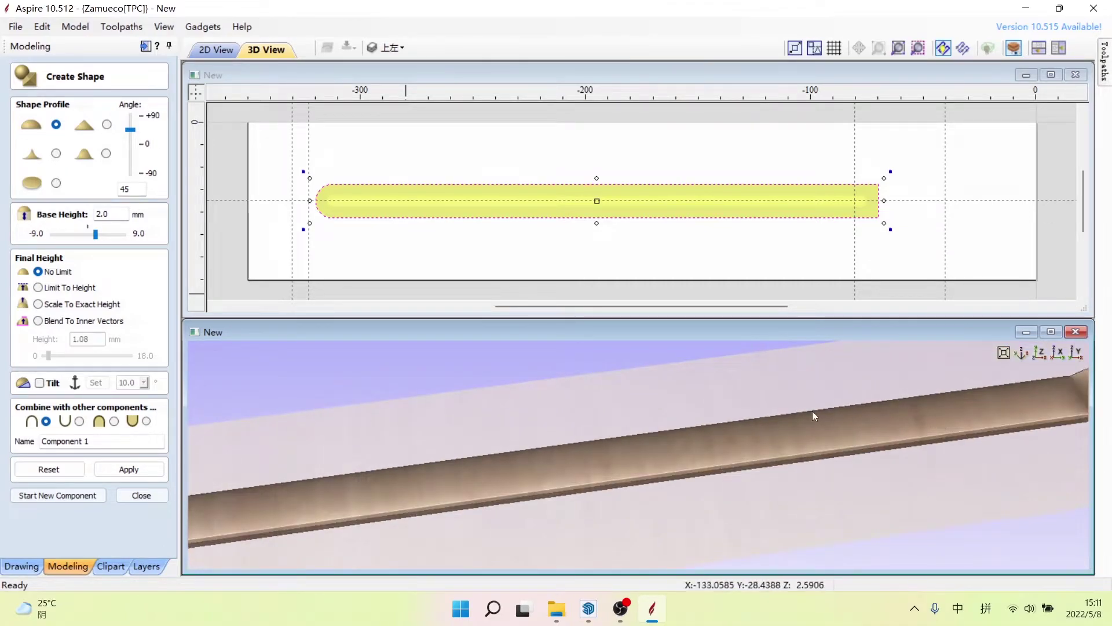
scroll(812, 411, down, 2)
mouse_move(686, 453)
mouse_down()
mouse_move(669, 442)
mouse_move(670, 460)
mouse_move(716, 454)
mouse_move(691, 454)
mouse_move(737, 422)
mouse_up()
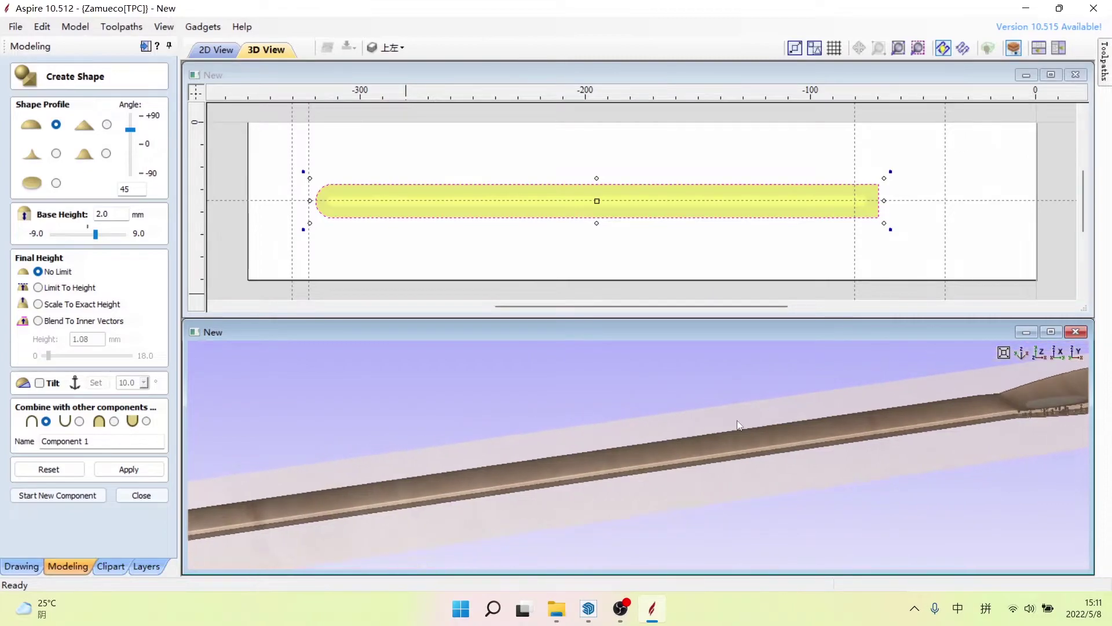
click(1076, 353)
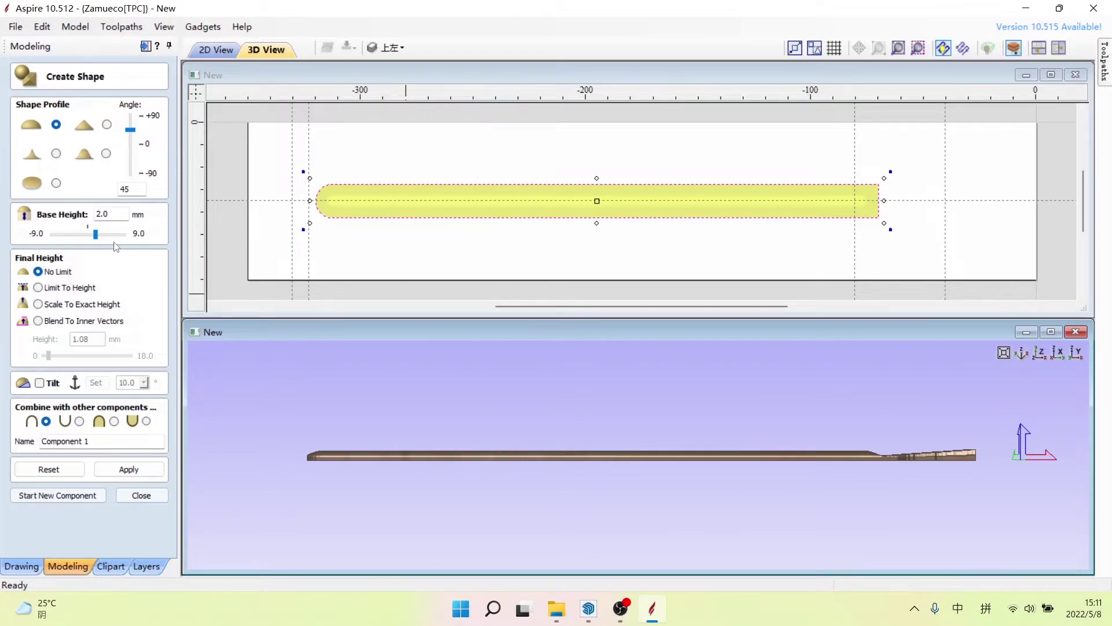
click(109, 214)
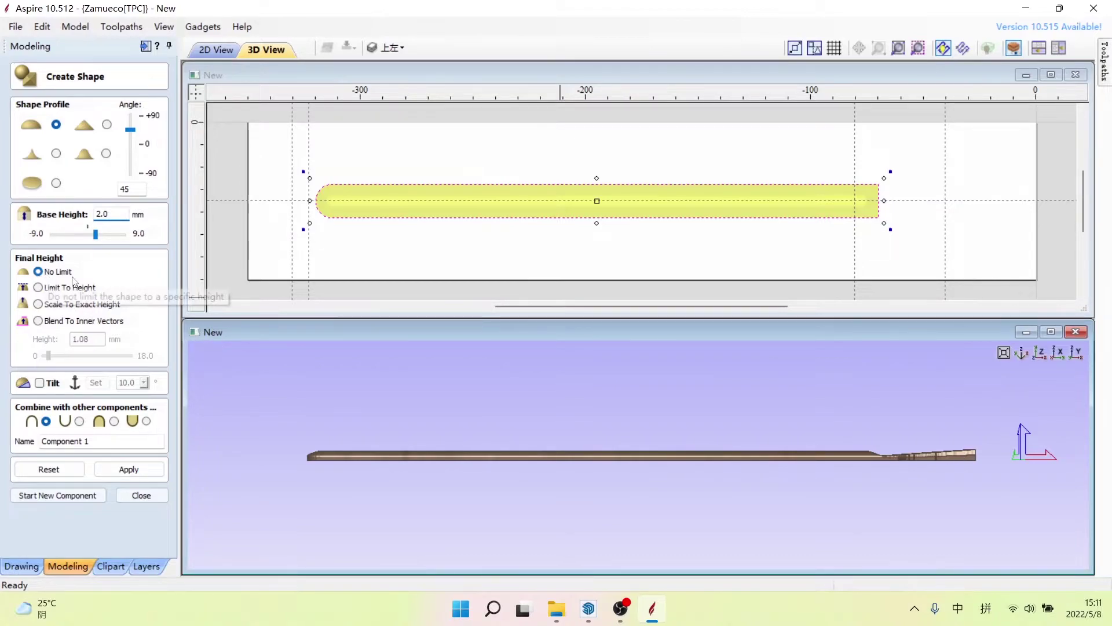
Step: Enable tilt on the handle shape and pick the tilt direction line
click(39, 383)
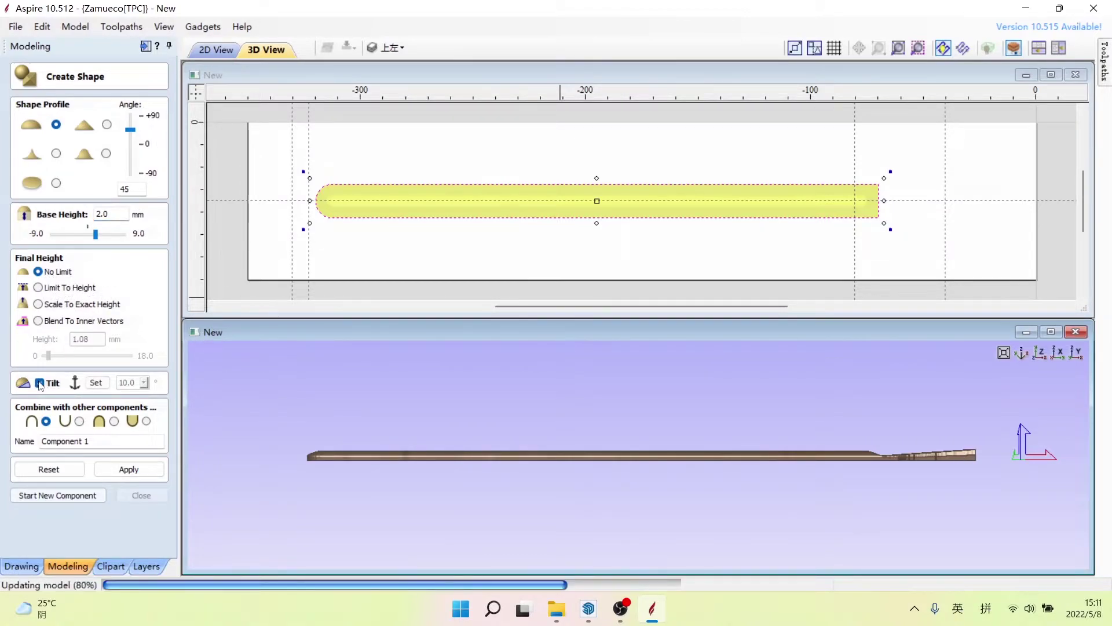
click(95, 383)
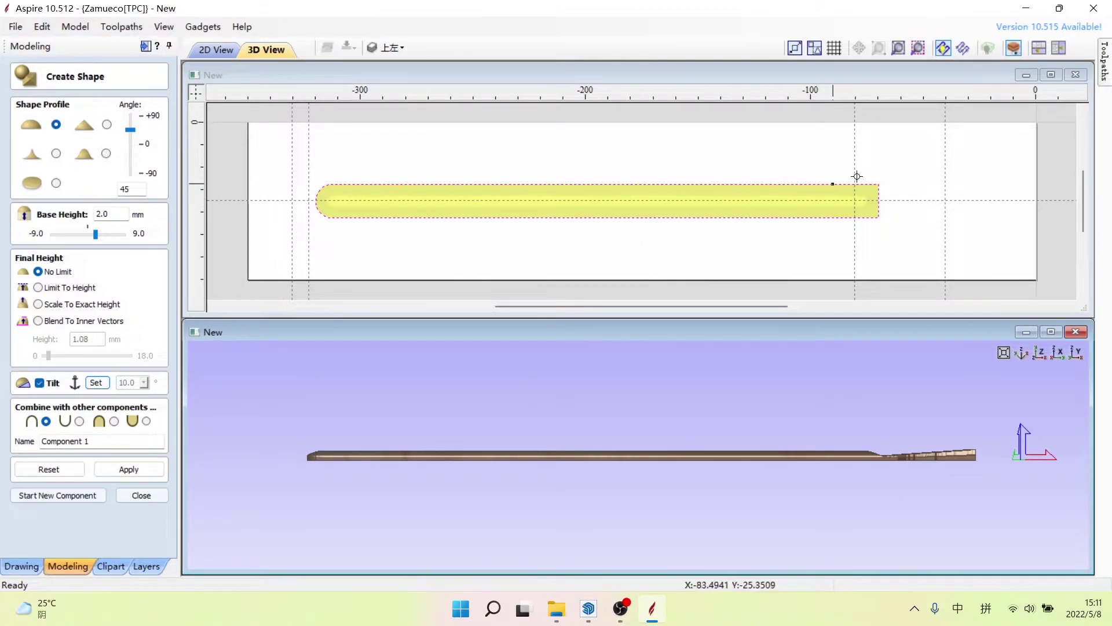
click(881, 197)
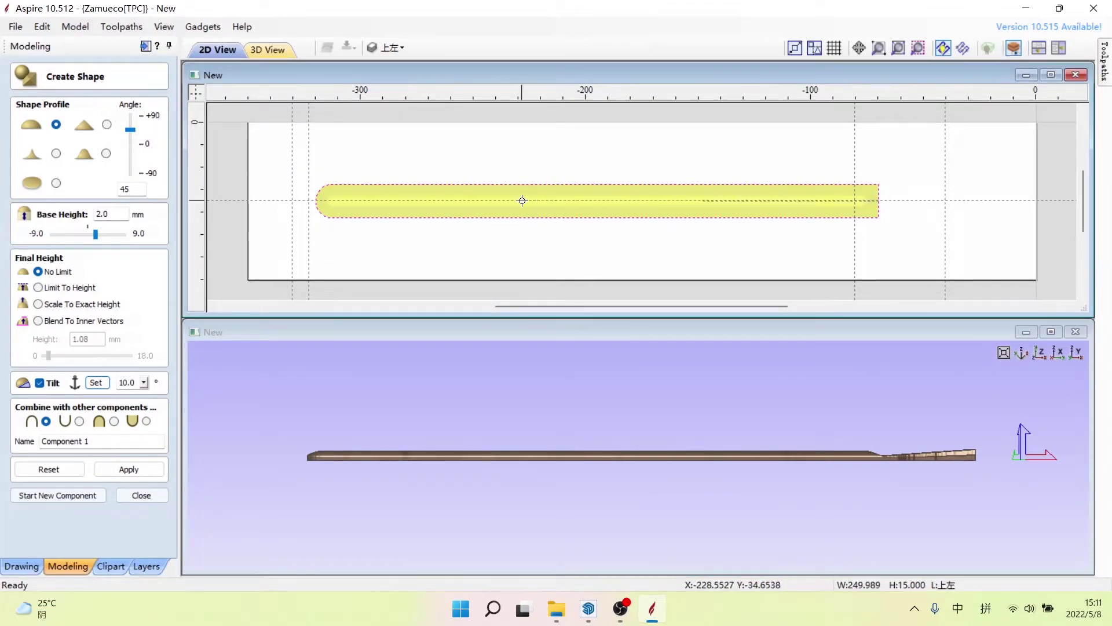
click(317, 199)
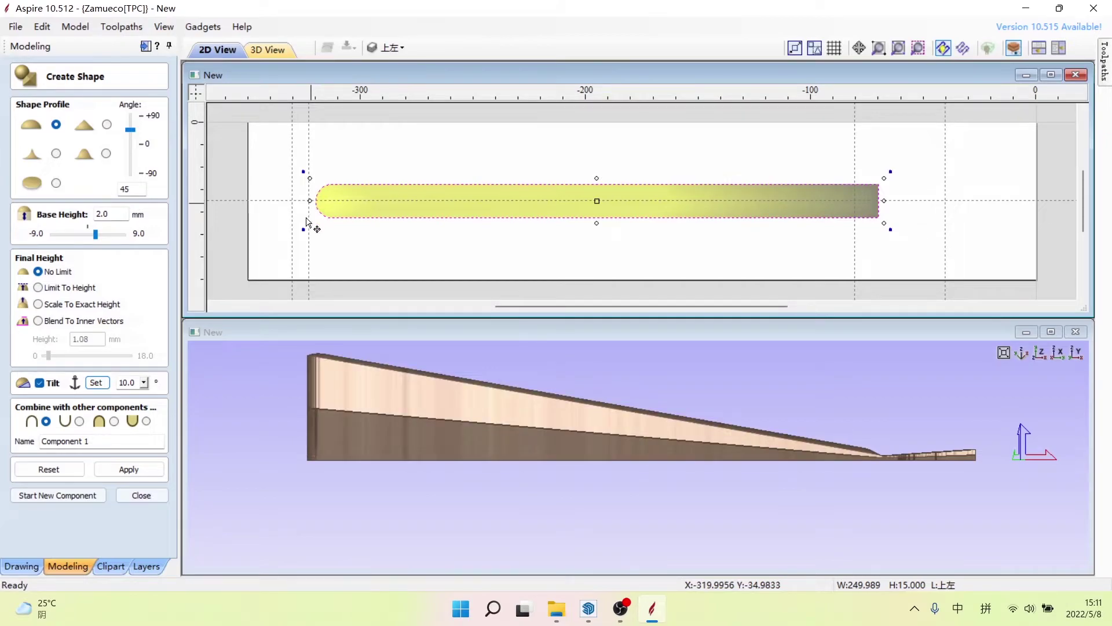
Step: Set the tilt angle, trying 2.6° and 2° before settling on 1°
click(143, 382)
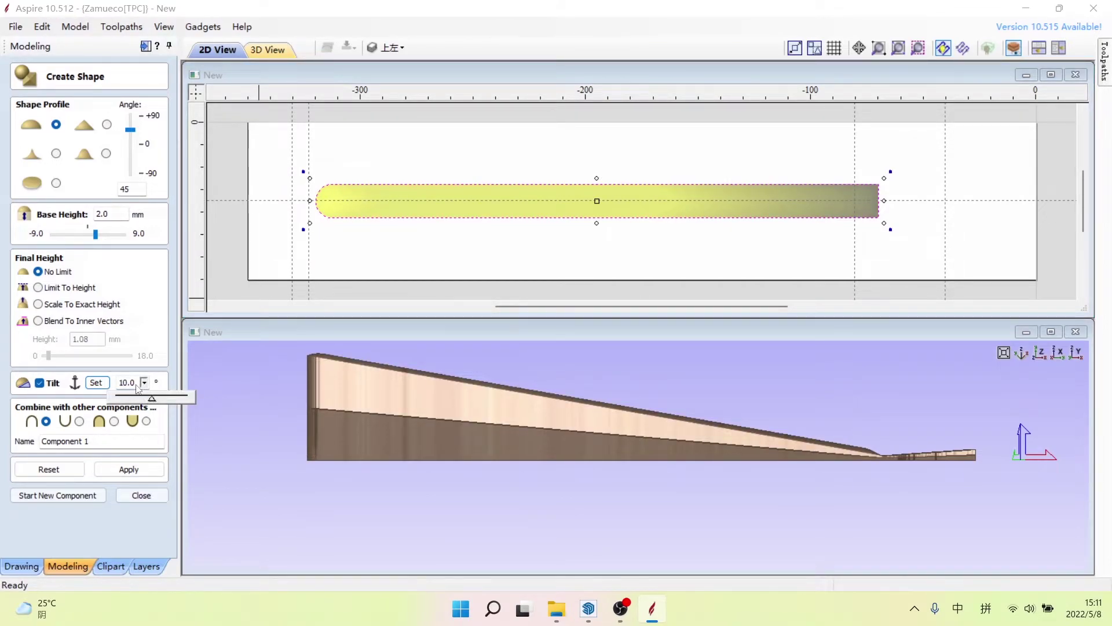
click(138, 388)
text(2.6)
key(Return)
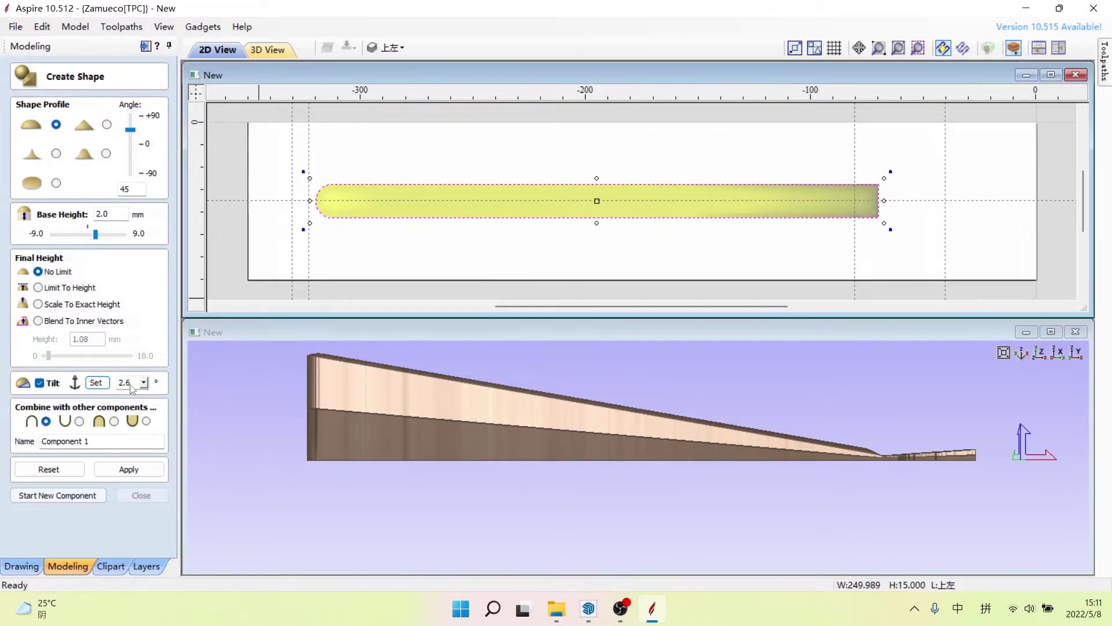
drag(133, 383, 121, 380)
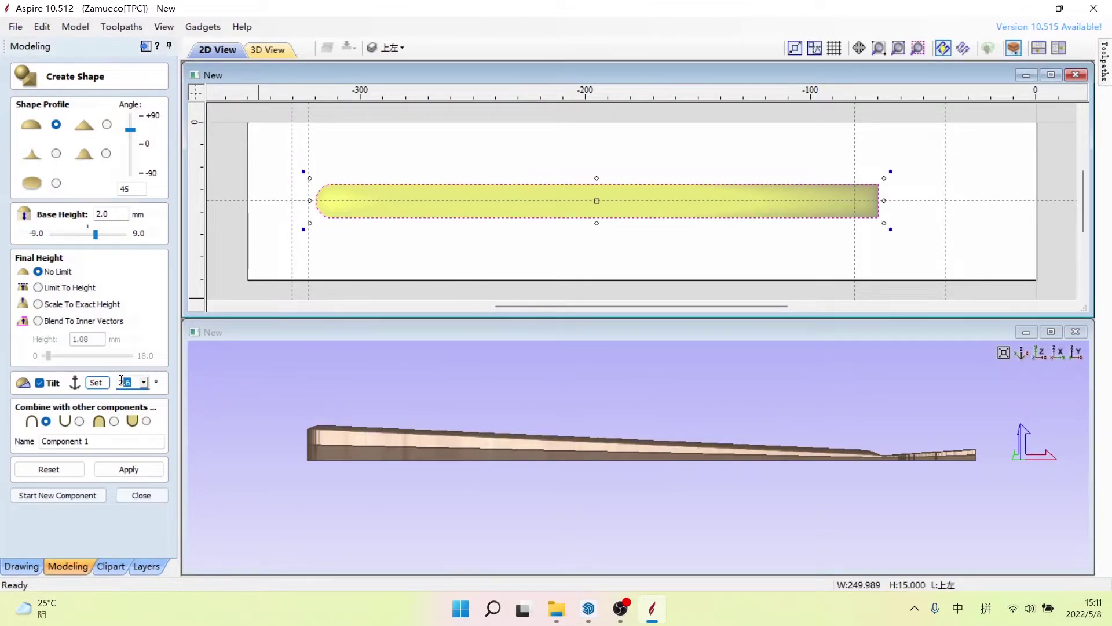
text(2)
key(Return)
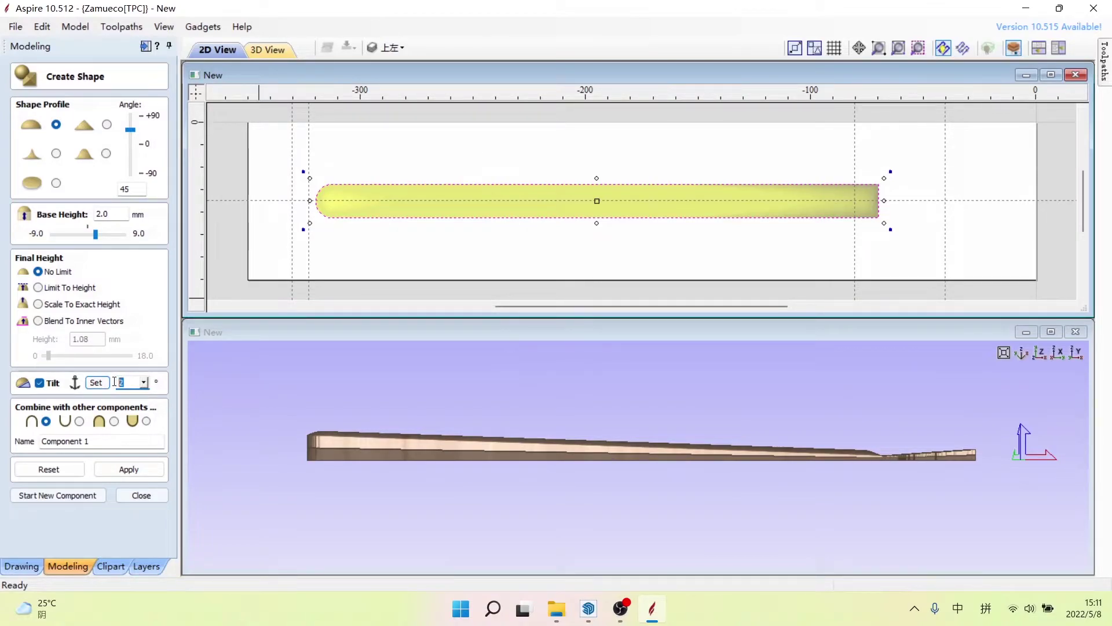
text(1)
key(Return)
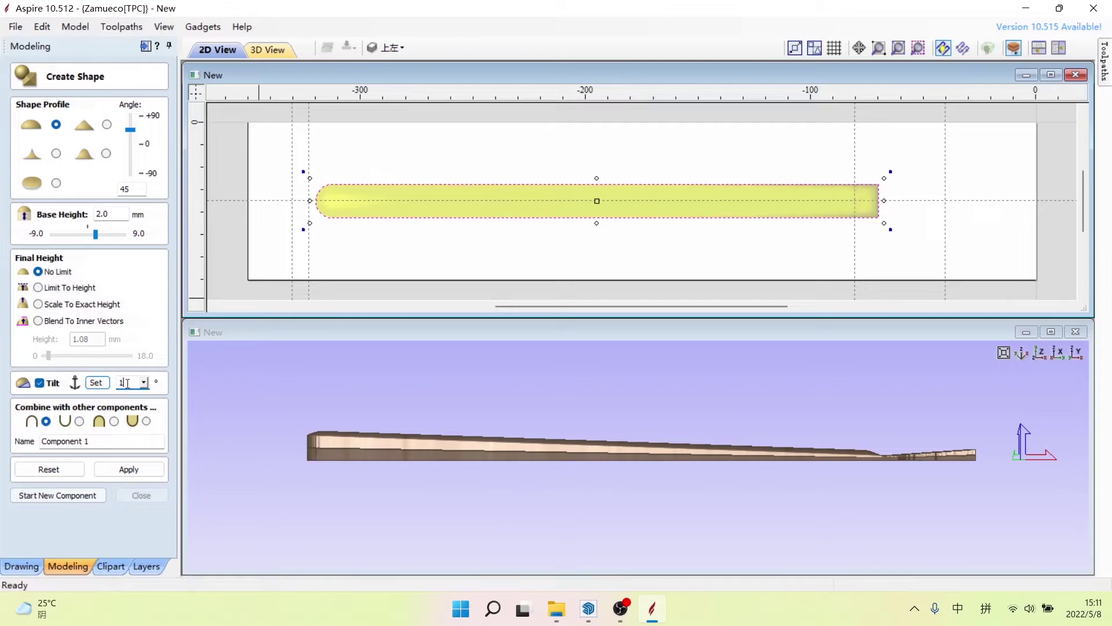
click(616, 489)
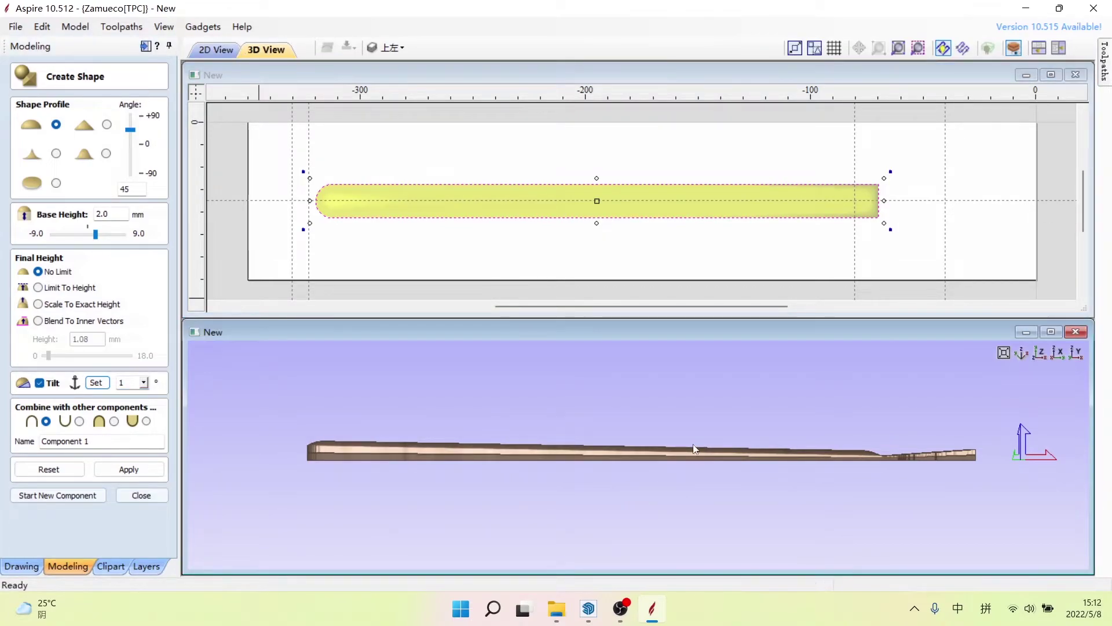
Step: Set the handle to merge with the highest surface, name it 上左, apply and close
mouse_move(649, 481)
mouse_down()
mouse_move(692, 475)
mouse_move(721, 507)
mouse_move(715, 457)
mouse_up()
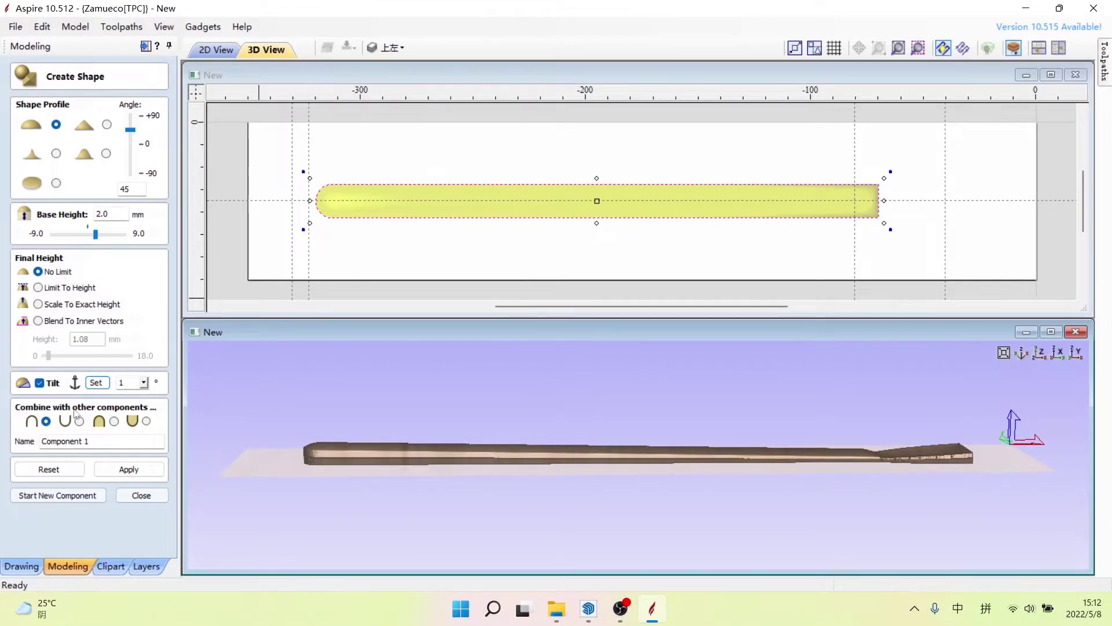
click(114, 422)
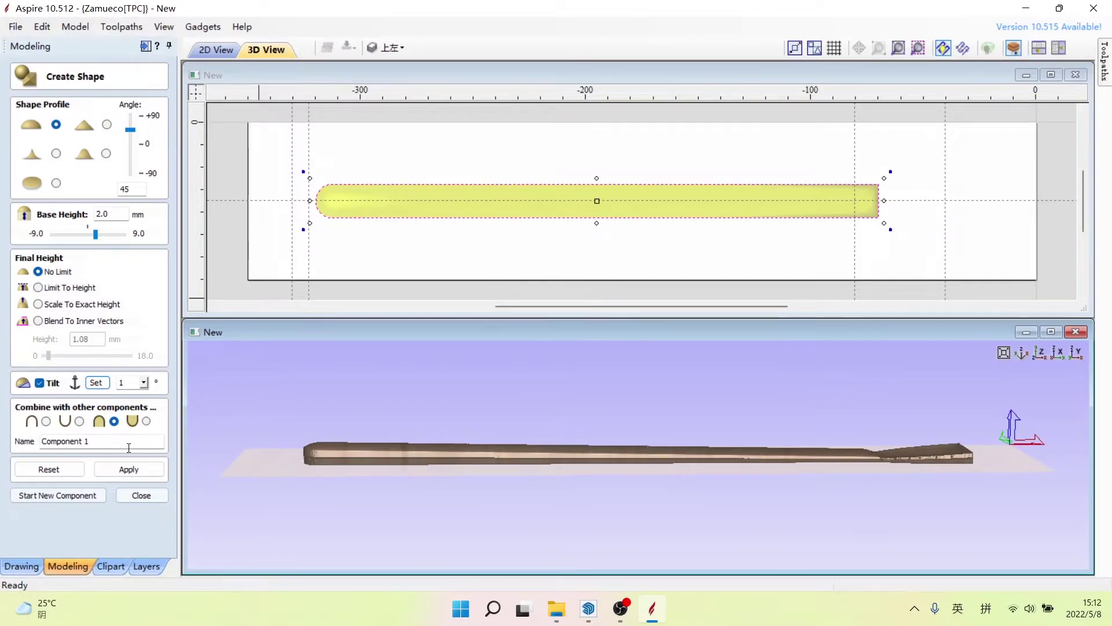
drag(128, 445, 13, 442)
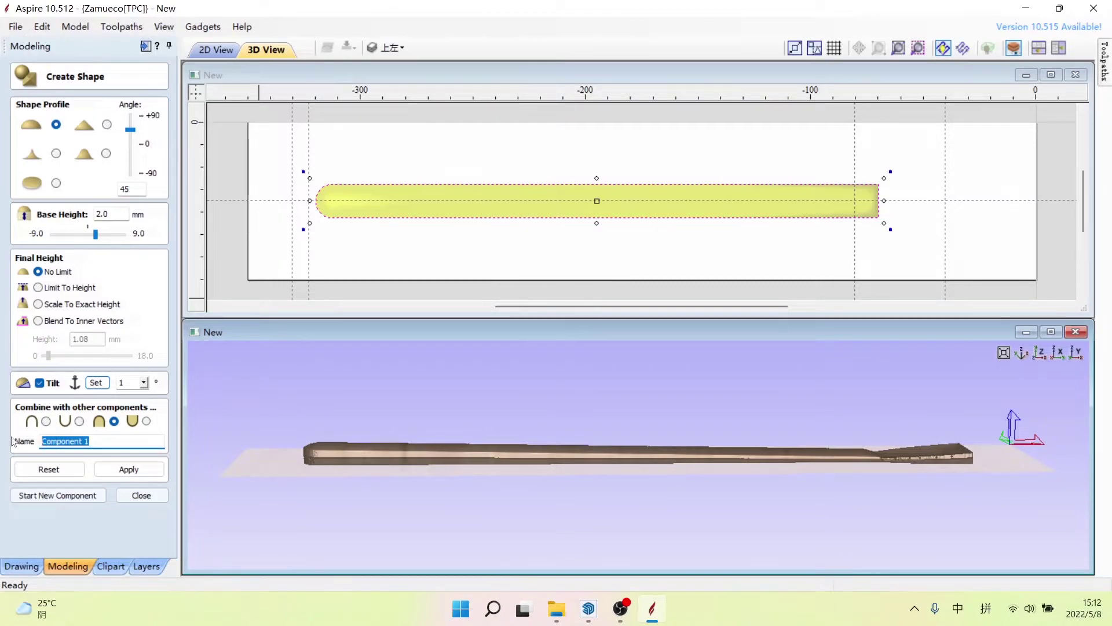
text(shang)
key(space)
text(you)
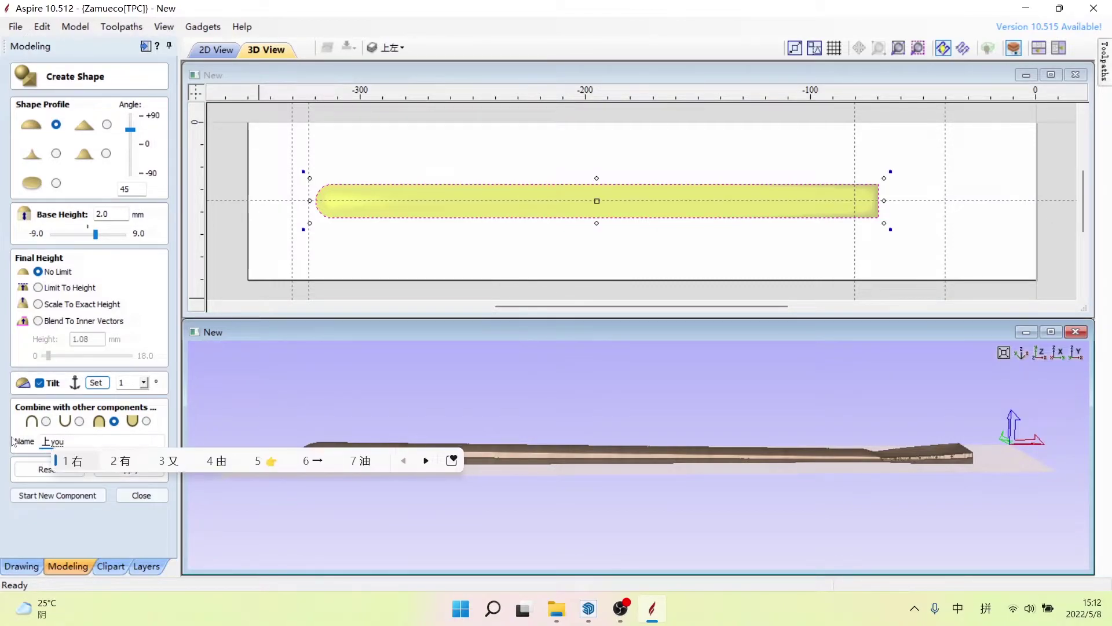
key(BackSpace)
key(BackSpace)
key(BackSpace)
text(zuo)
key(space)
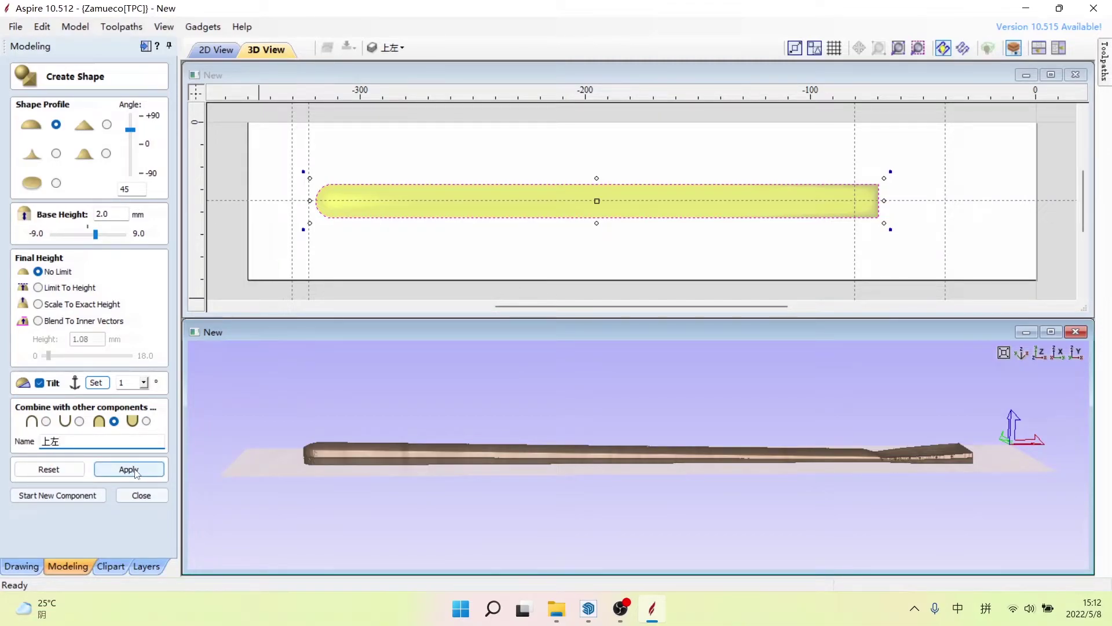
click(137, 472)
click(141, 495)
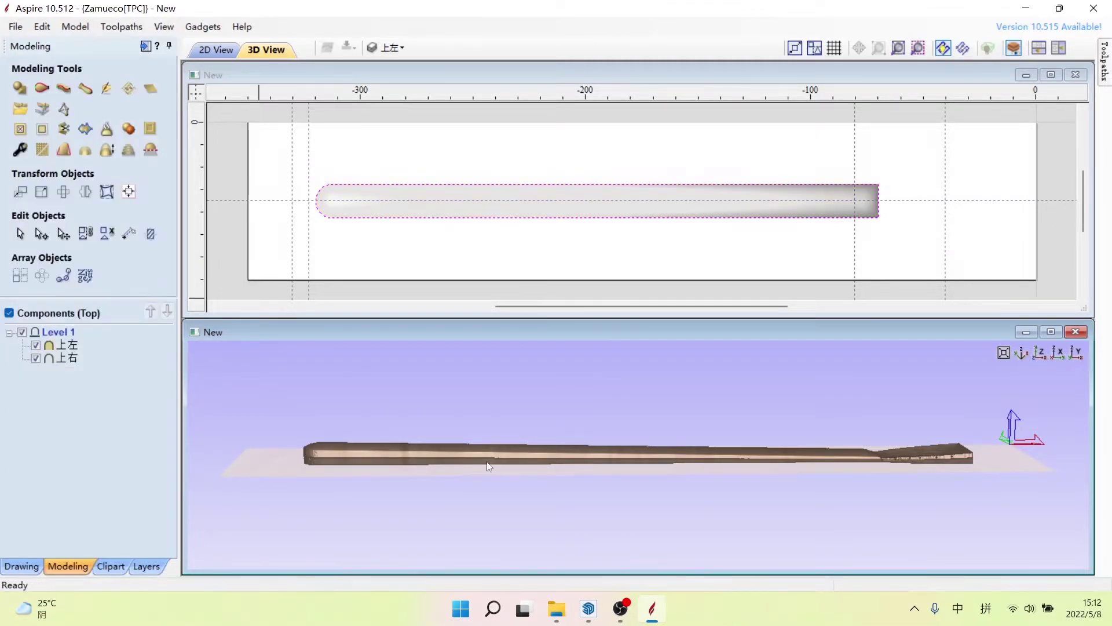
Step: Orbit the 3D view to an angled overhead look at the complete spatula
mouse_move(755, 466)
mouse_down()
mouse_move(775, 482)
mouse_move(776, 501)
mouse_up()
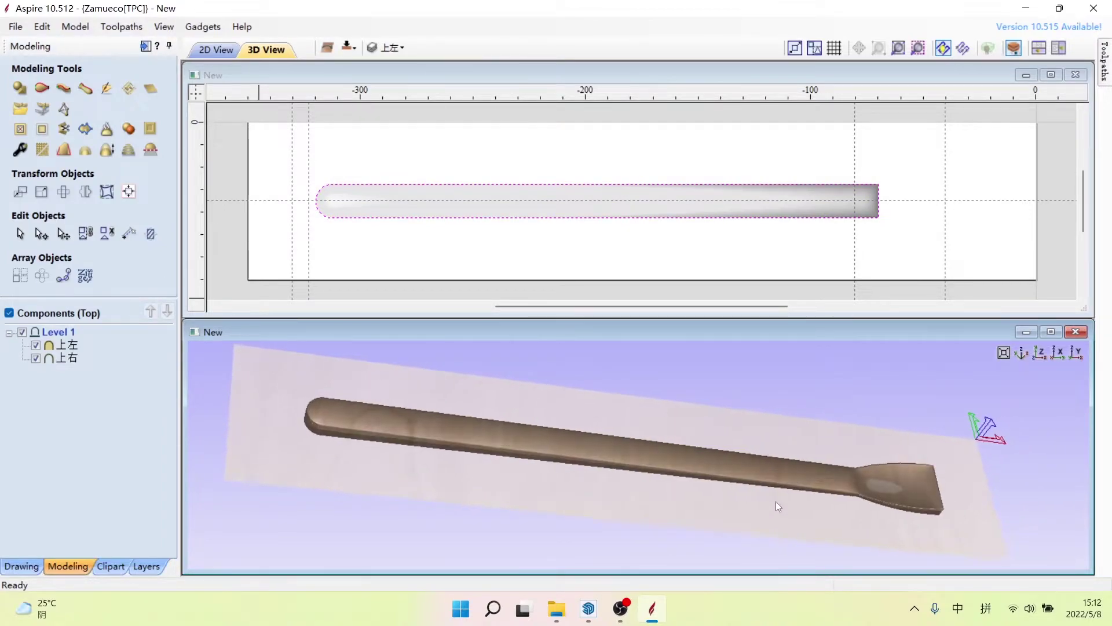
mouse_move(402, 406)
mouse_down()
mouse_move(405, 429)
mouse_move(397, 421)
mouse_up()
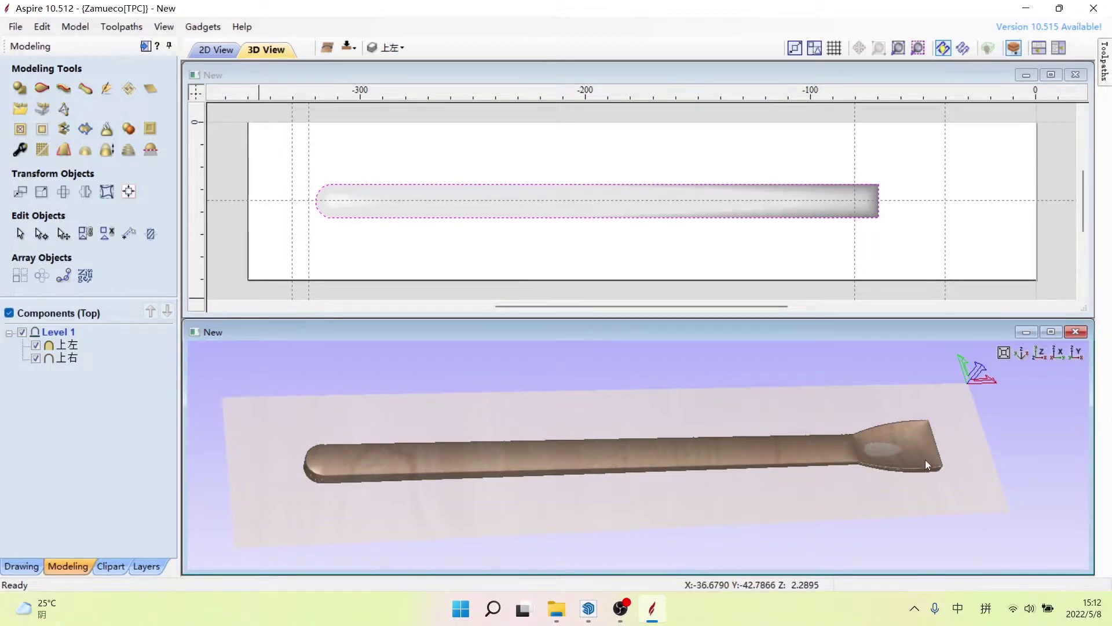
drag(823, 481, 797, 474)
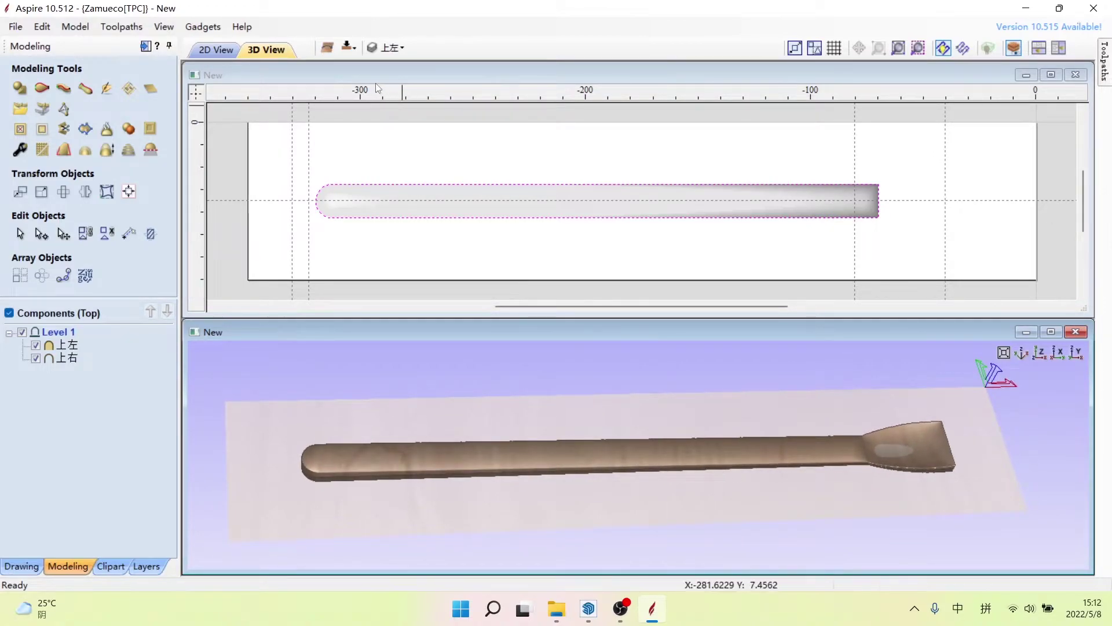
Step: Switch to the paddle's bottom side, hiding 上左 and showing Layer 1's outline
click(350, 48)
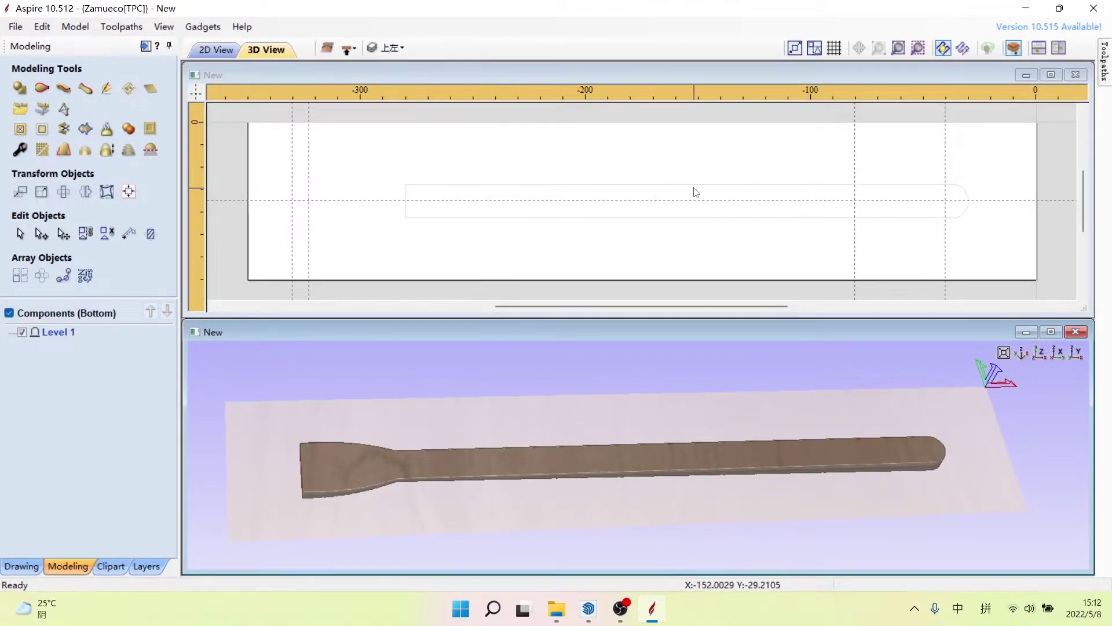
click(392, 47)
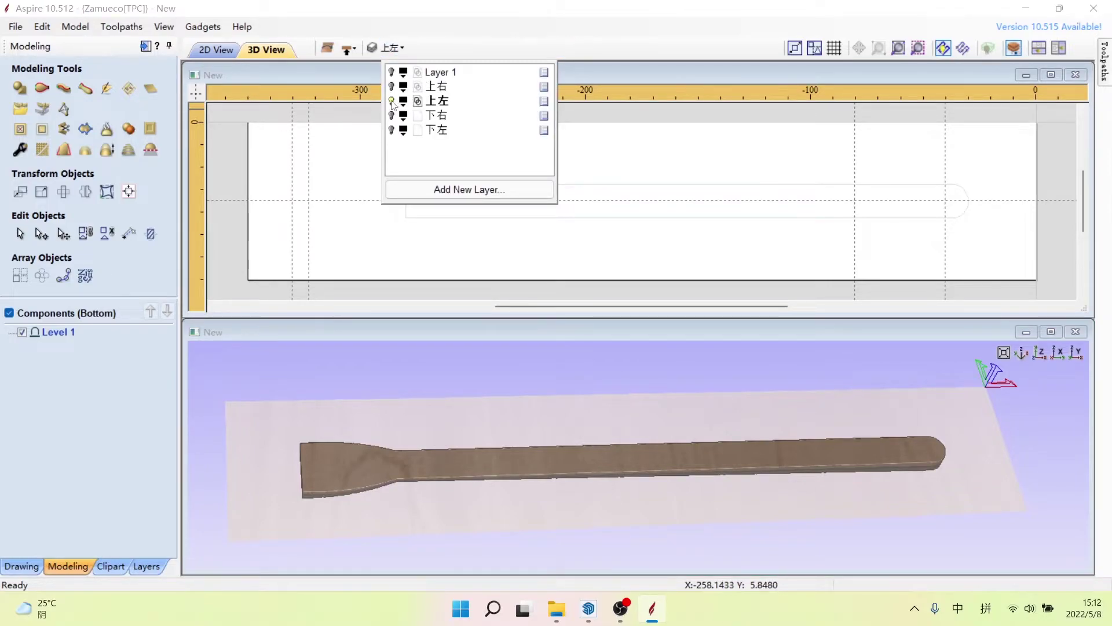
click(391, 101)
click(427, 74)
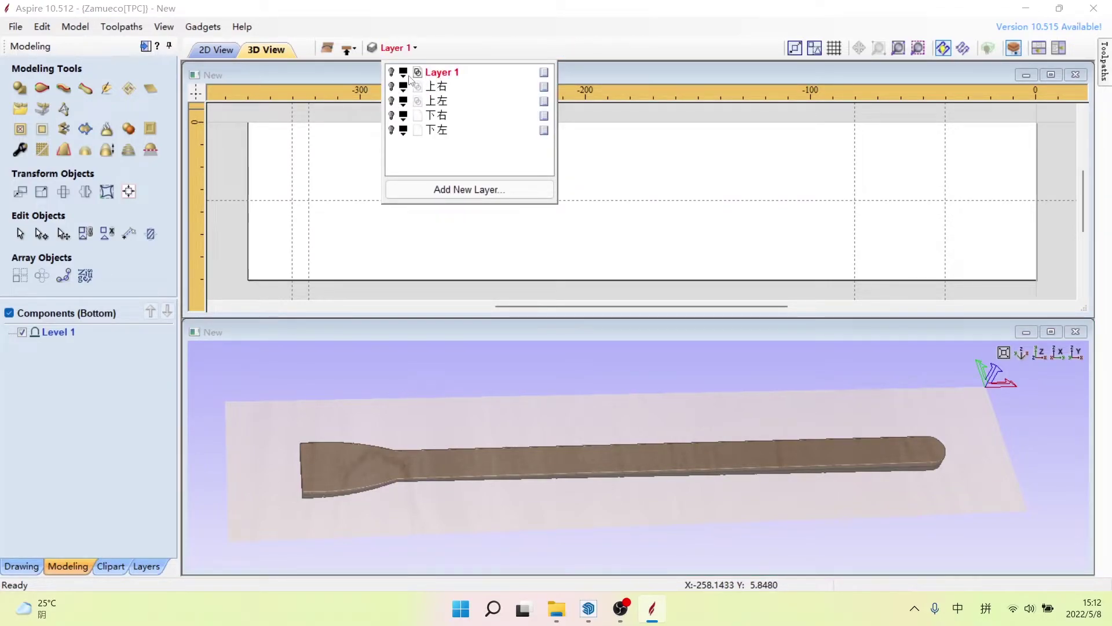
click(392, 72)
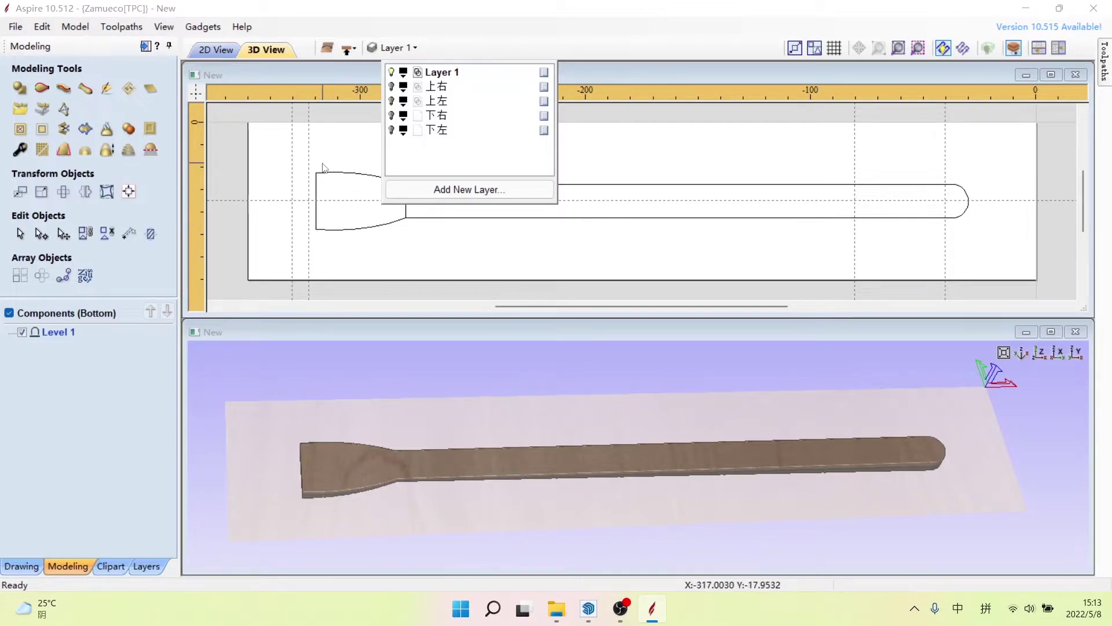
click(376, 238)
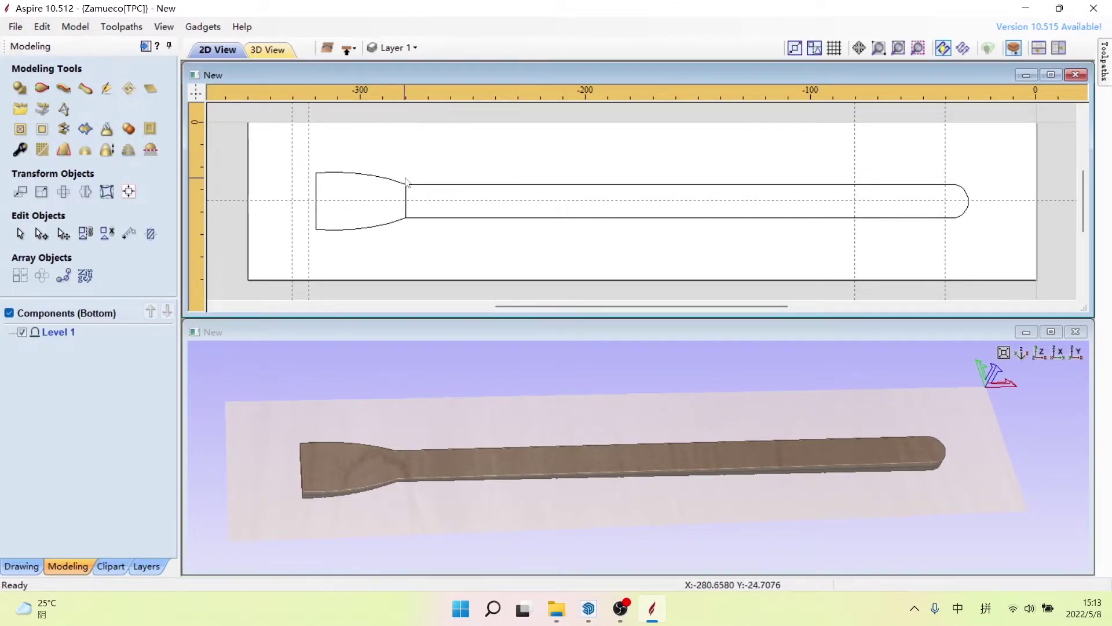
Step: Make 下左 the active layer, keeping Layer 1's outline visible
click(404, 50)
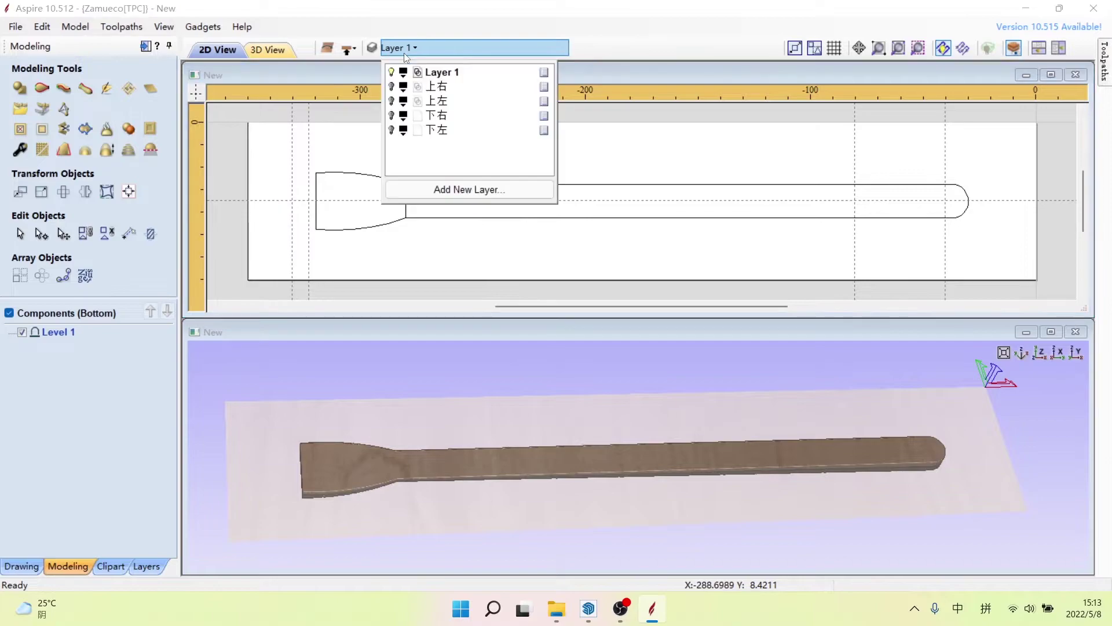
click(437, 131)
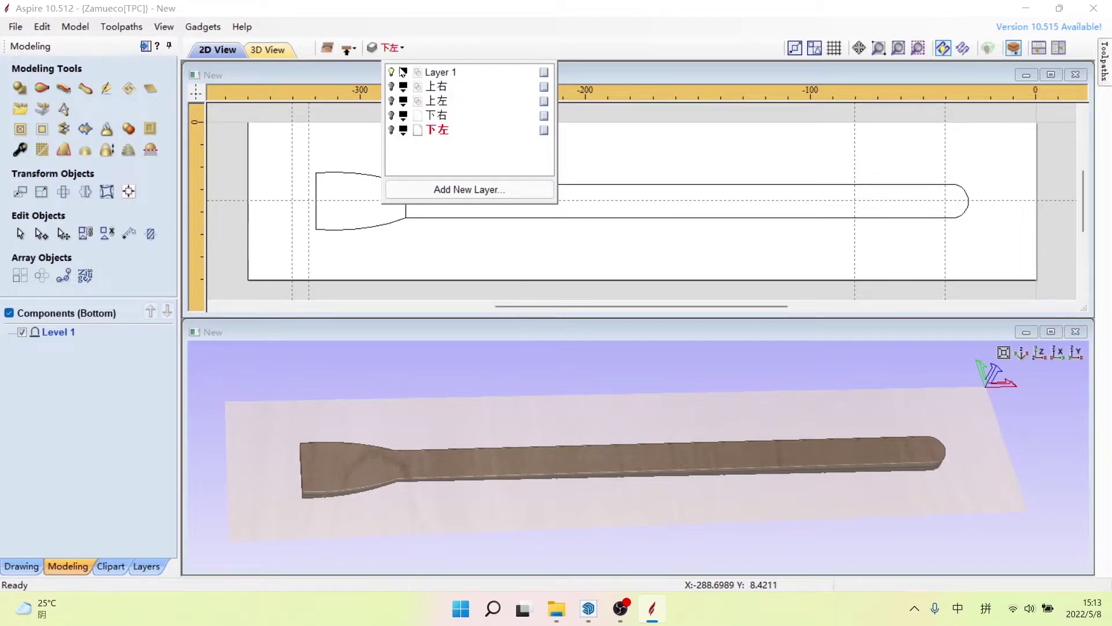
click(392, 73)
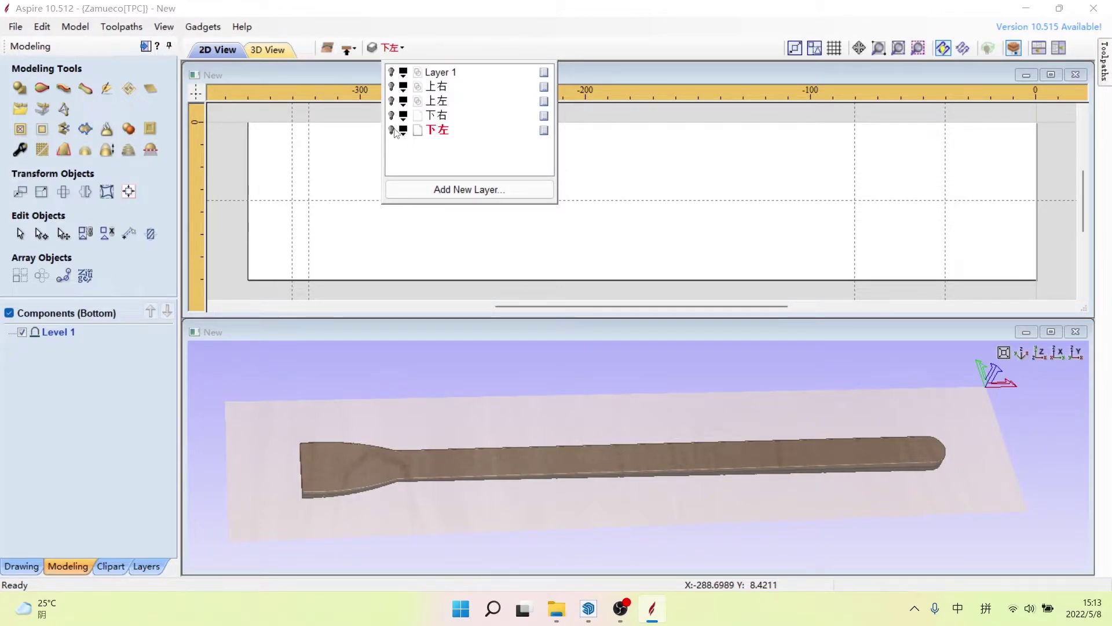
click(393, 72)
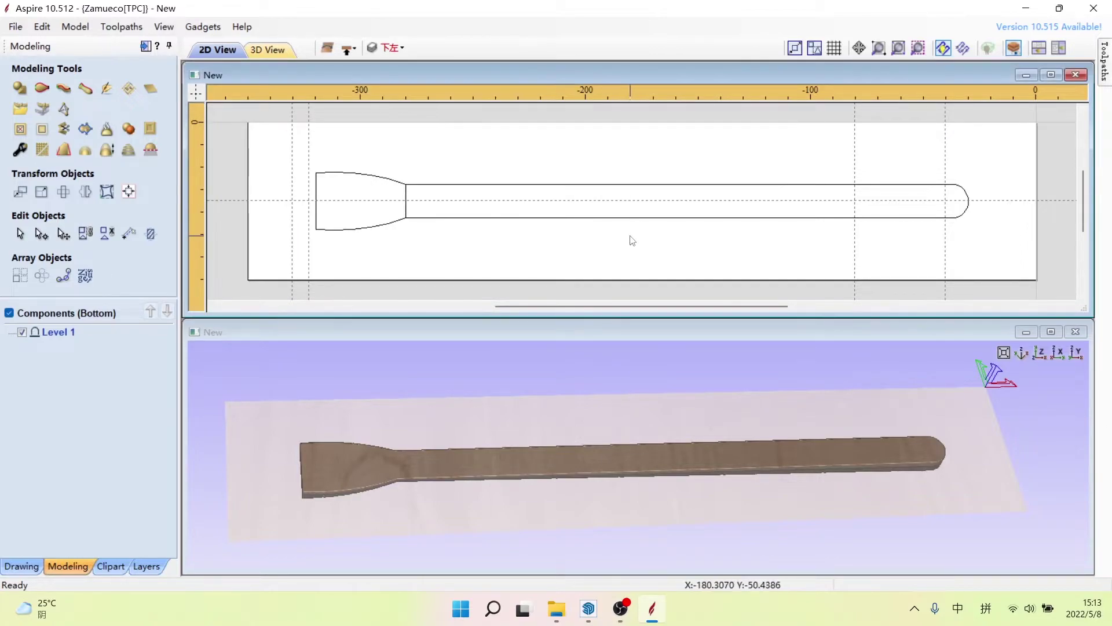
drag(736, 265, 374, 158)
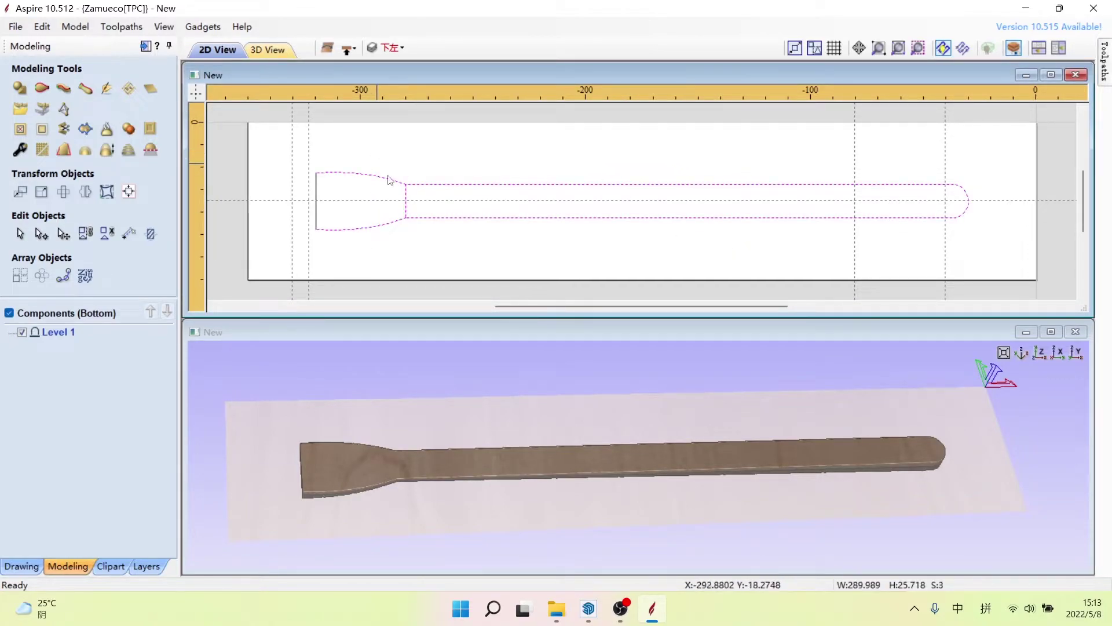
mouse_move(986, 237)
mouse_down()
mouse_move(526, 164)
mouse_move(309, 156)
mouse_up()
right_click(554, 189)
mouse_move(660, 517)
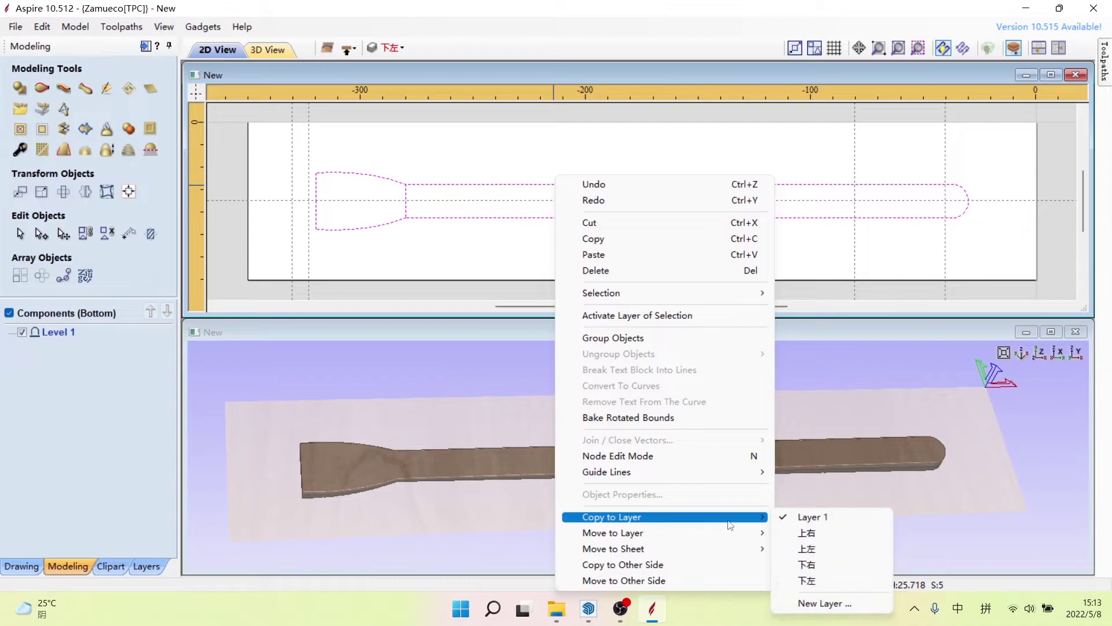
click(826, 575)
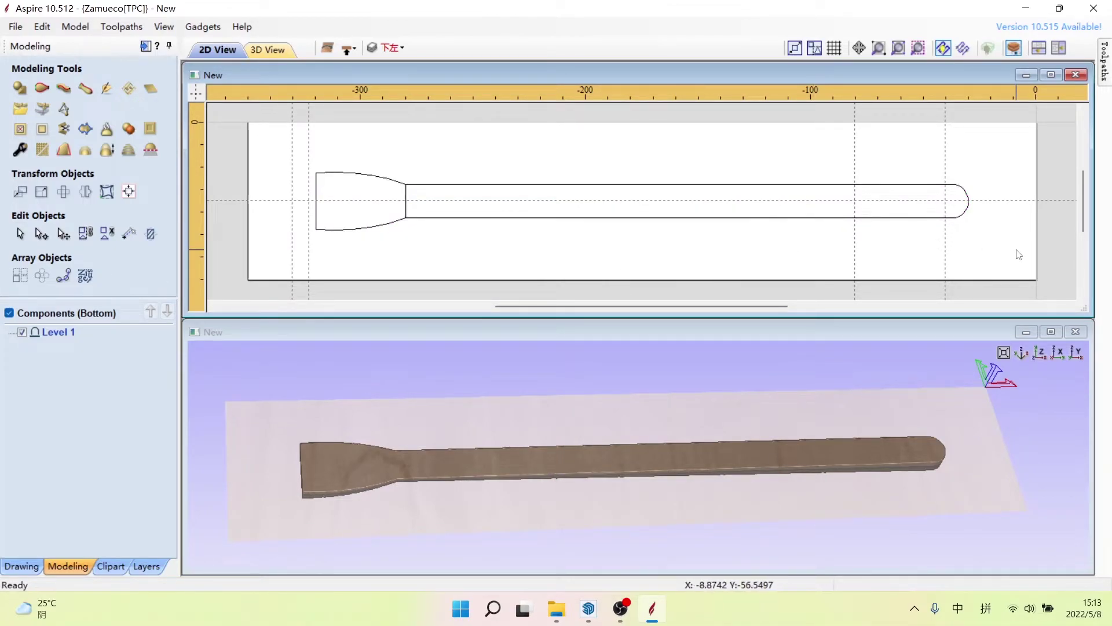
click(478, 215)
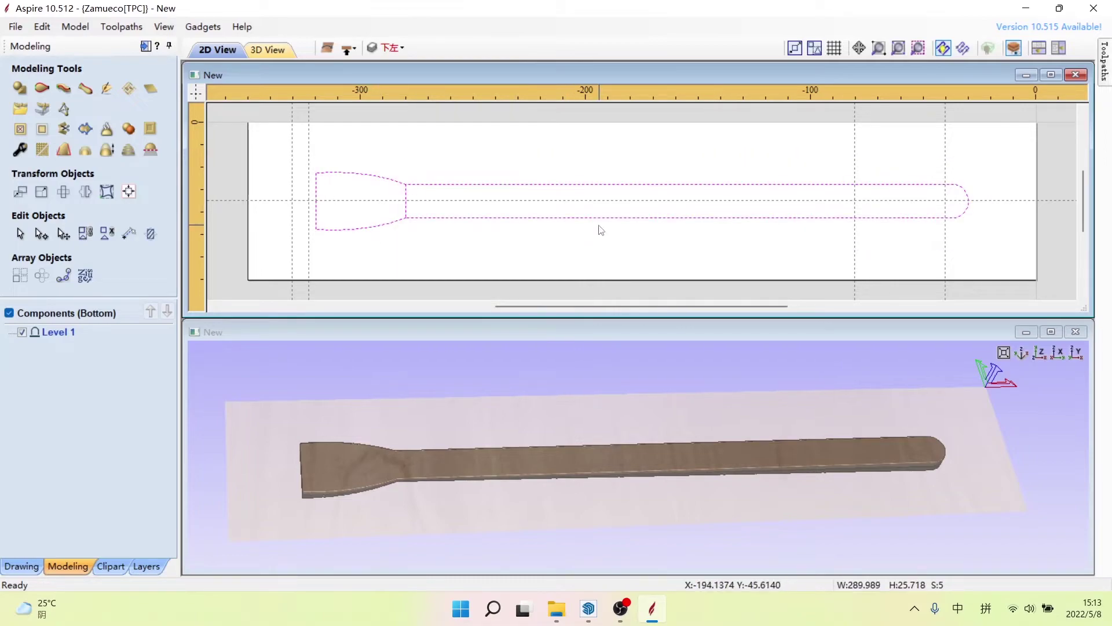
right_click(600, 227)
mouse_move(658, 517)
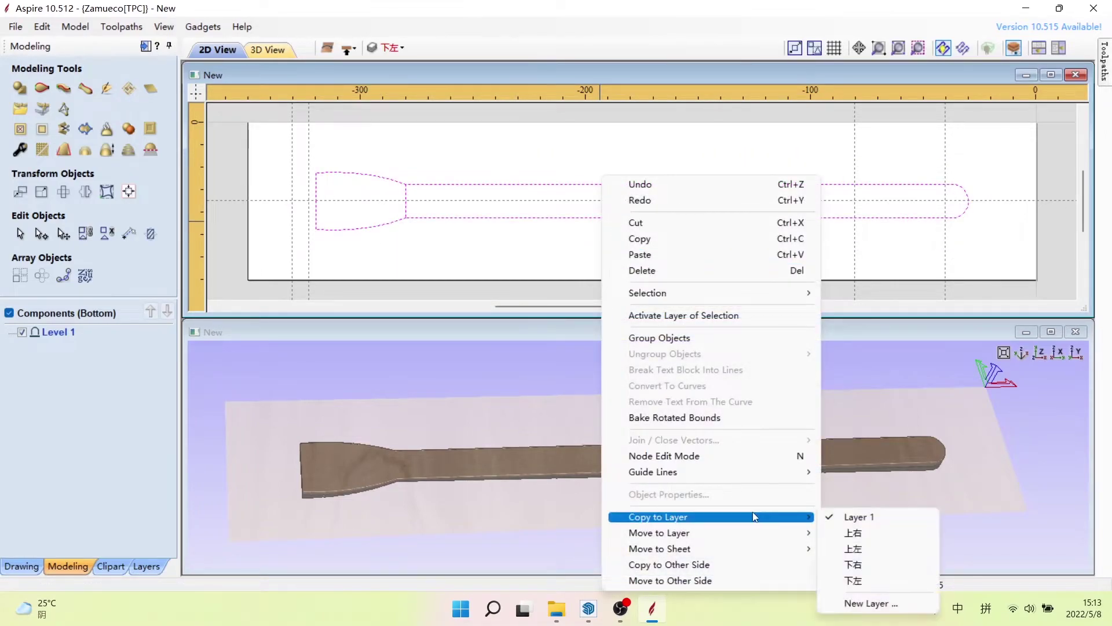
click(872, 565)
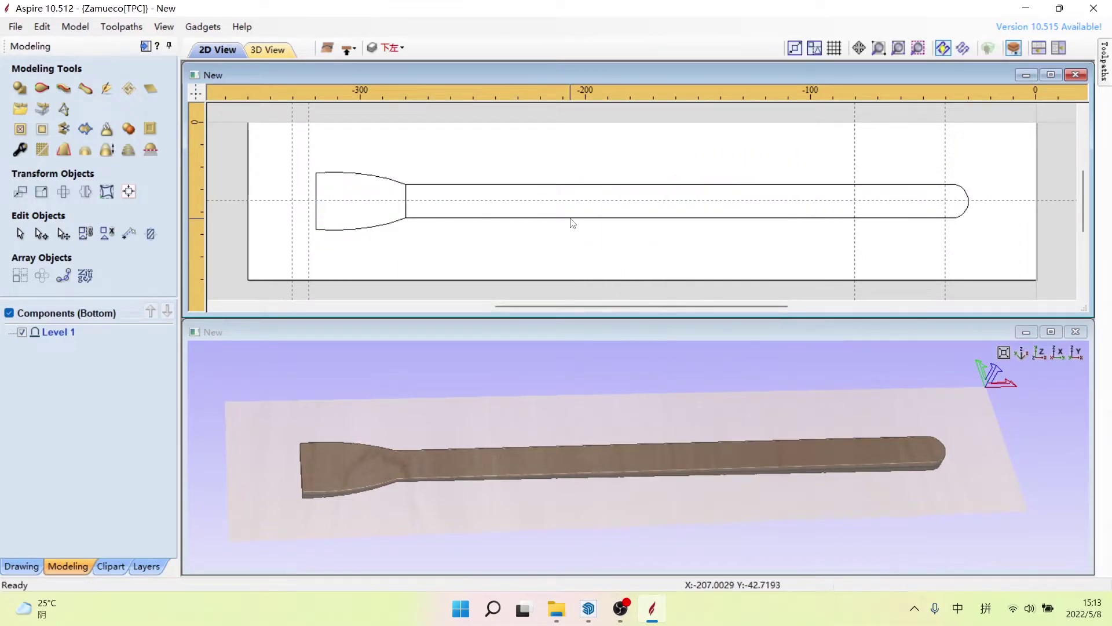
click(402, 50)
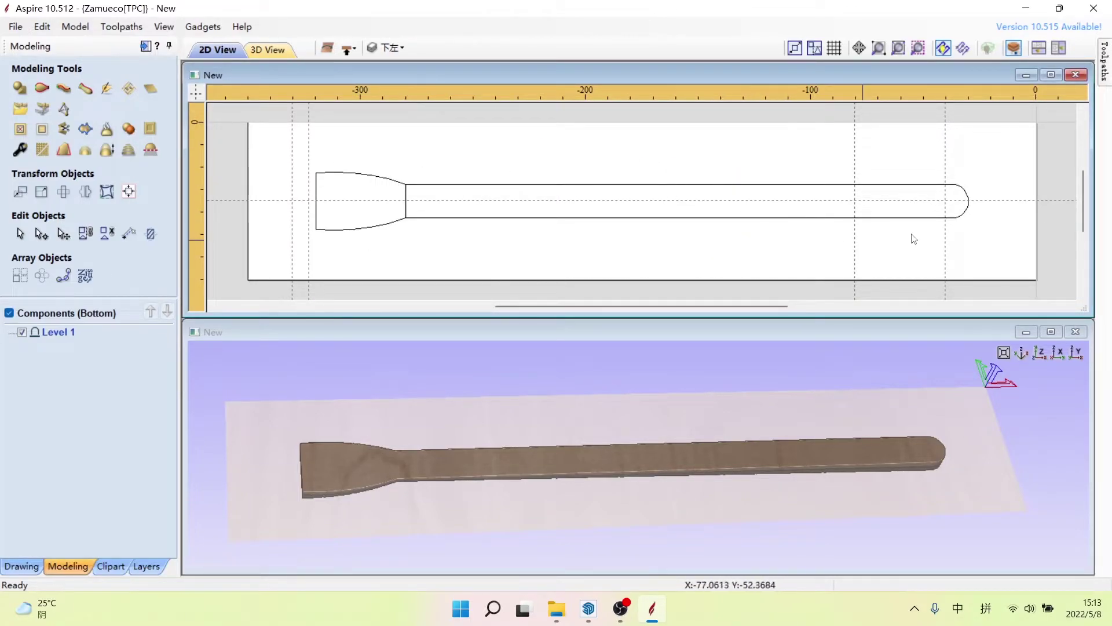
Step: Delete the handle outline on layer 下左
drag(819, 232, 760, 168)
key(Delete)
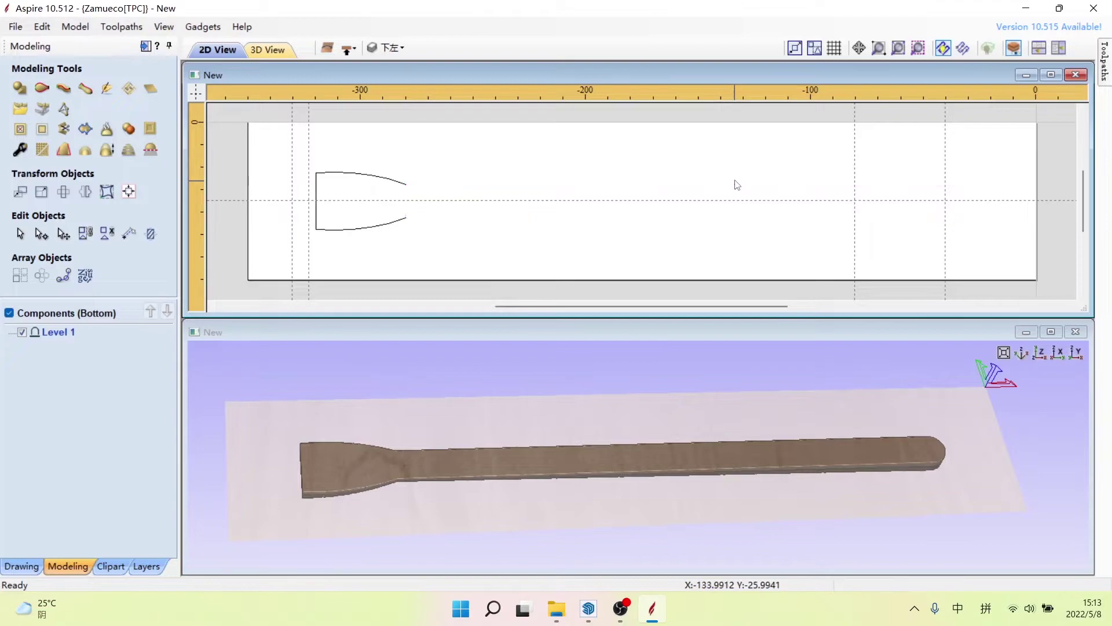
scroll(393, 197, up, 2)
scroll(394, 198, up, 2)
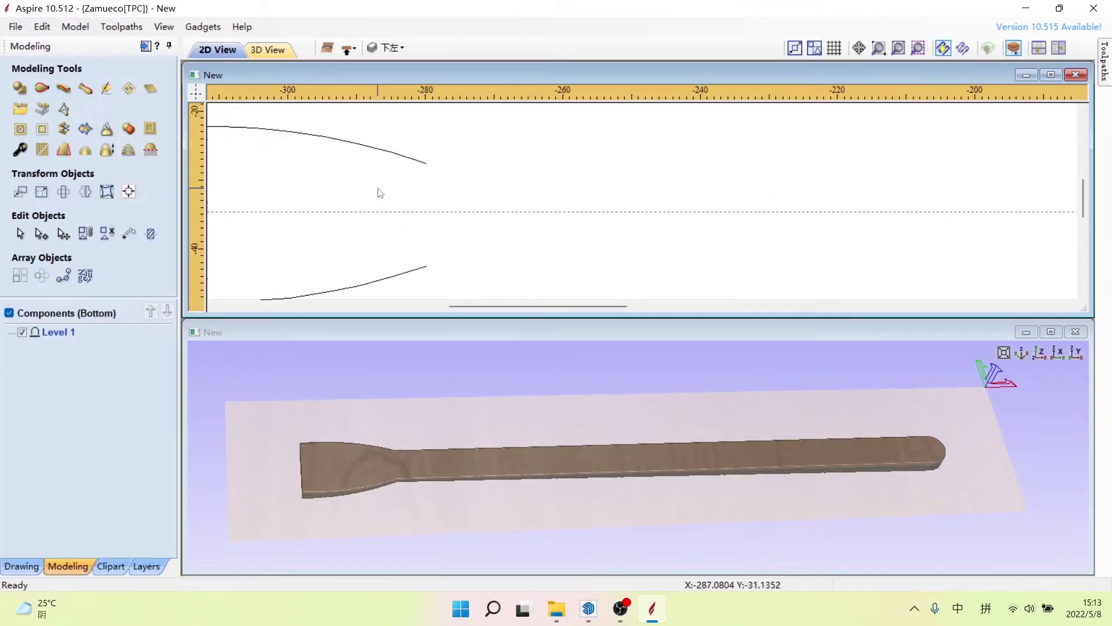
Step: Draw a vertical line closing the blade's narrow end between the upper and lower curves
click(41, 233)
click(19, 171)
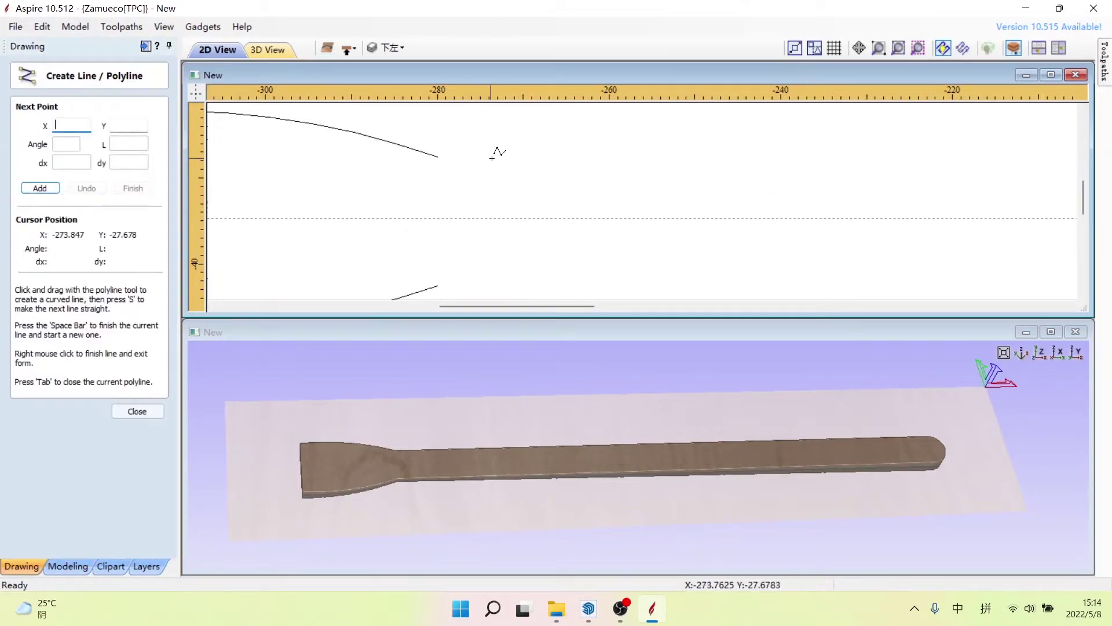
click(439, 155)
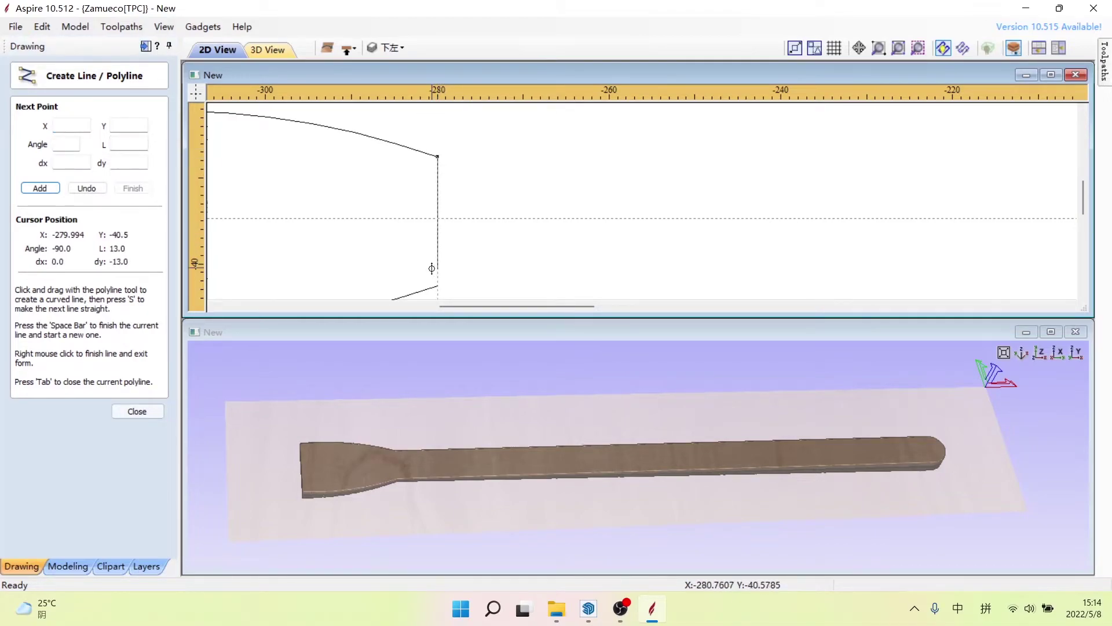
click(439, 285)
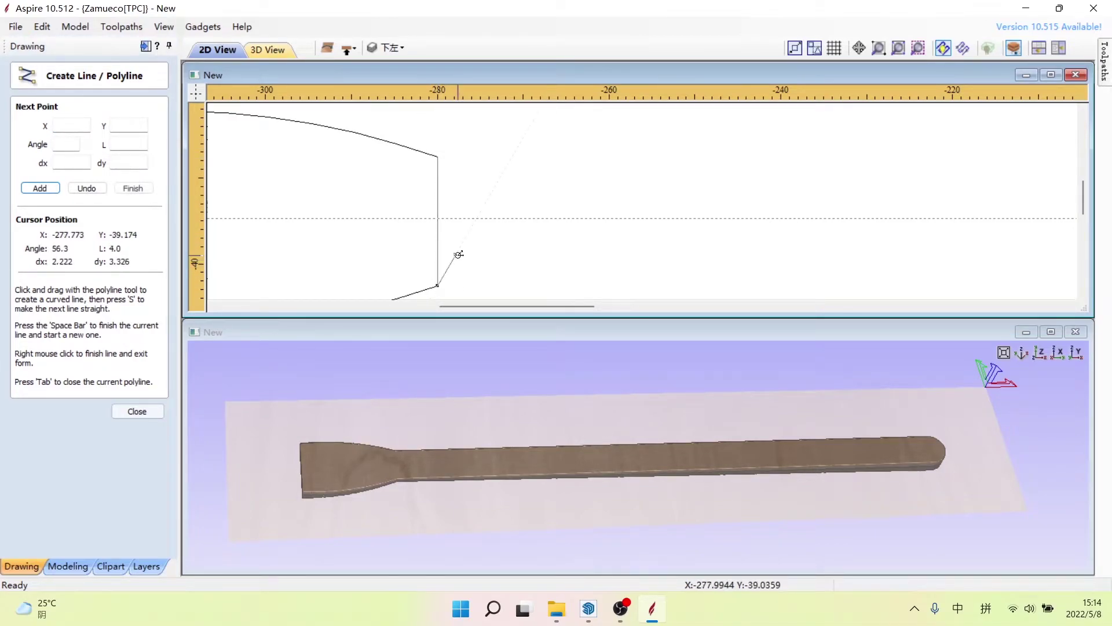
key(space)
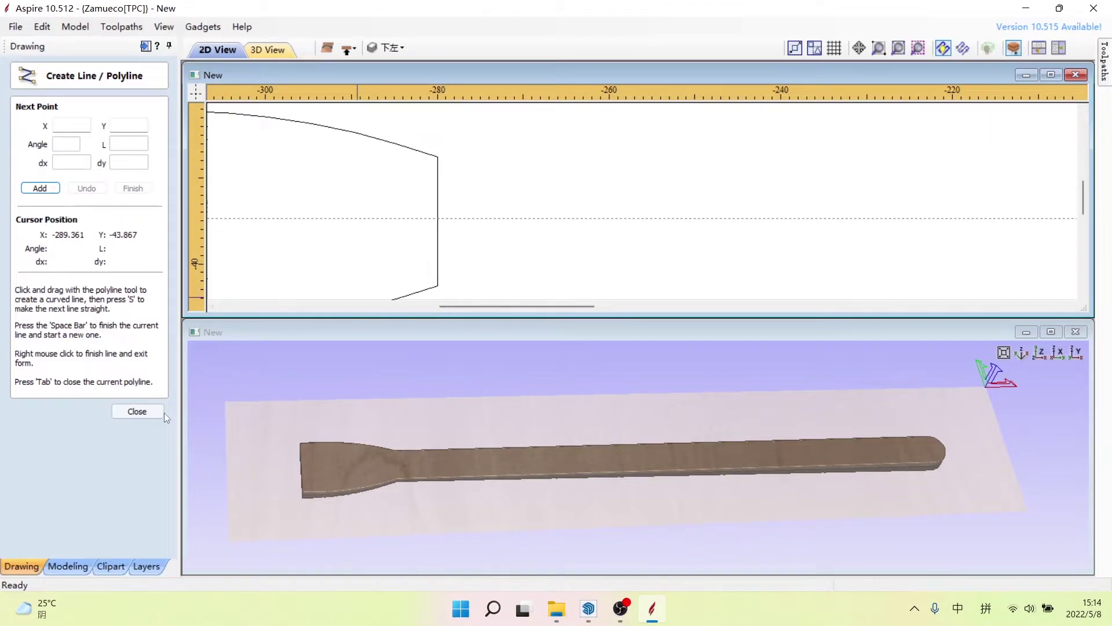
click(161, 411)
Step: Join the blade's five vectors into one closed outline and select it
scroll(494, 221, down, 2)
scroll(497, 231, down, 2)
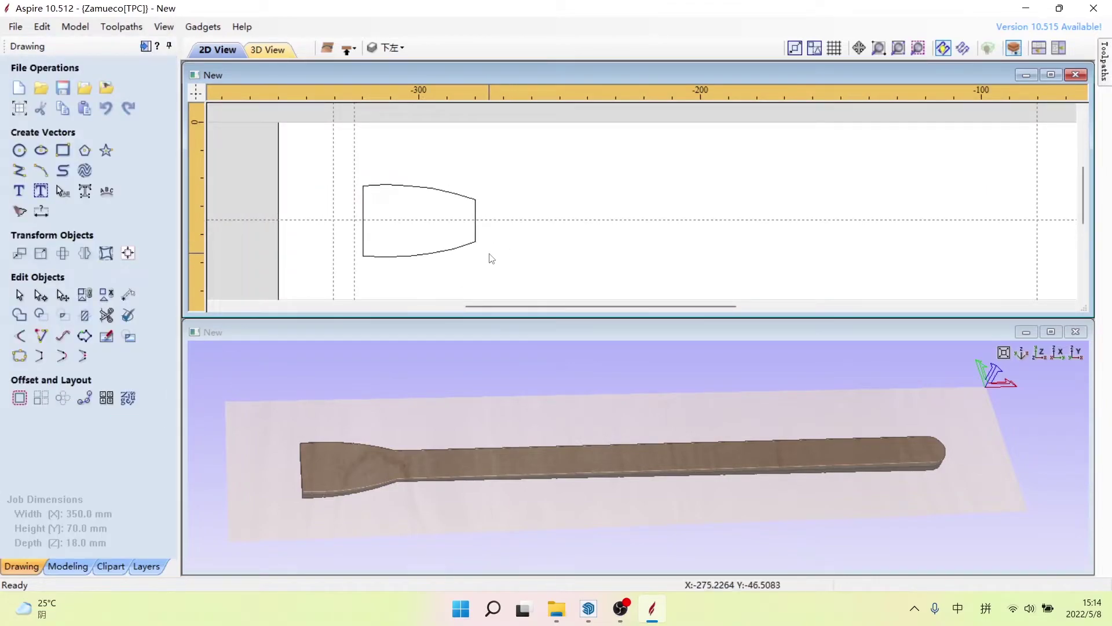
drag(511, 268, 343, 183)
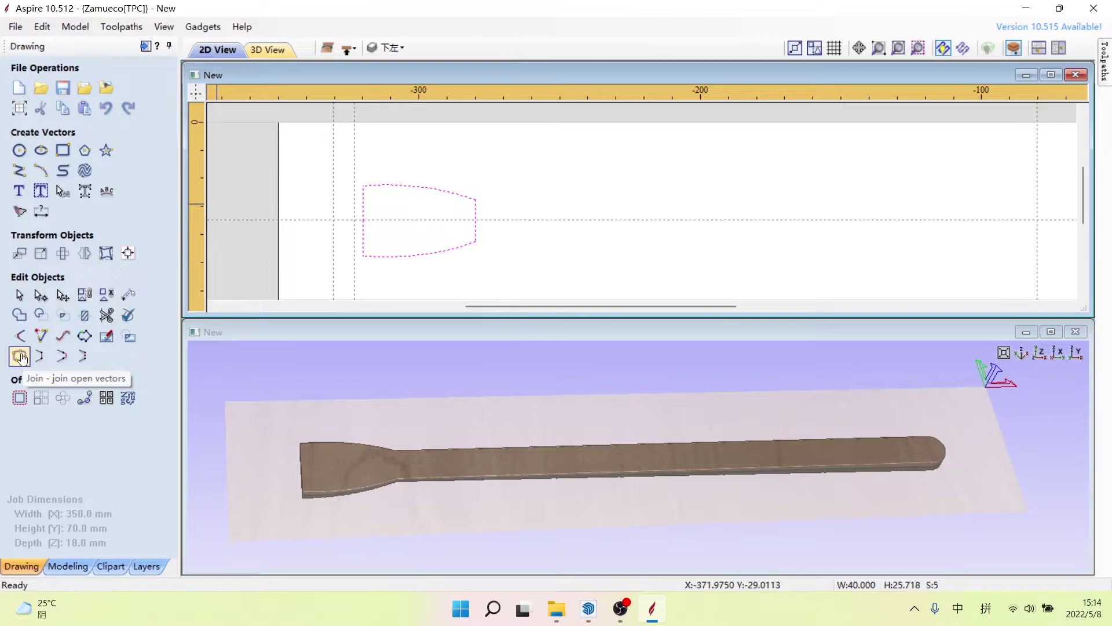
click(20, 356)
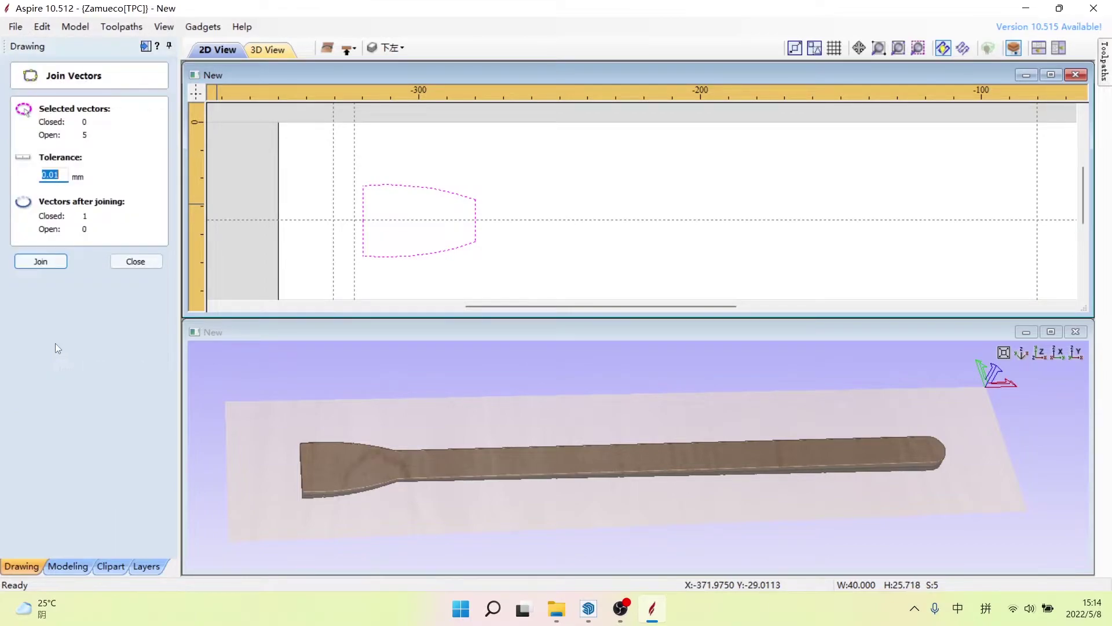
click(51, 260)
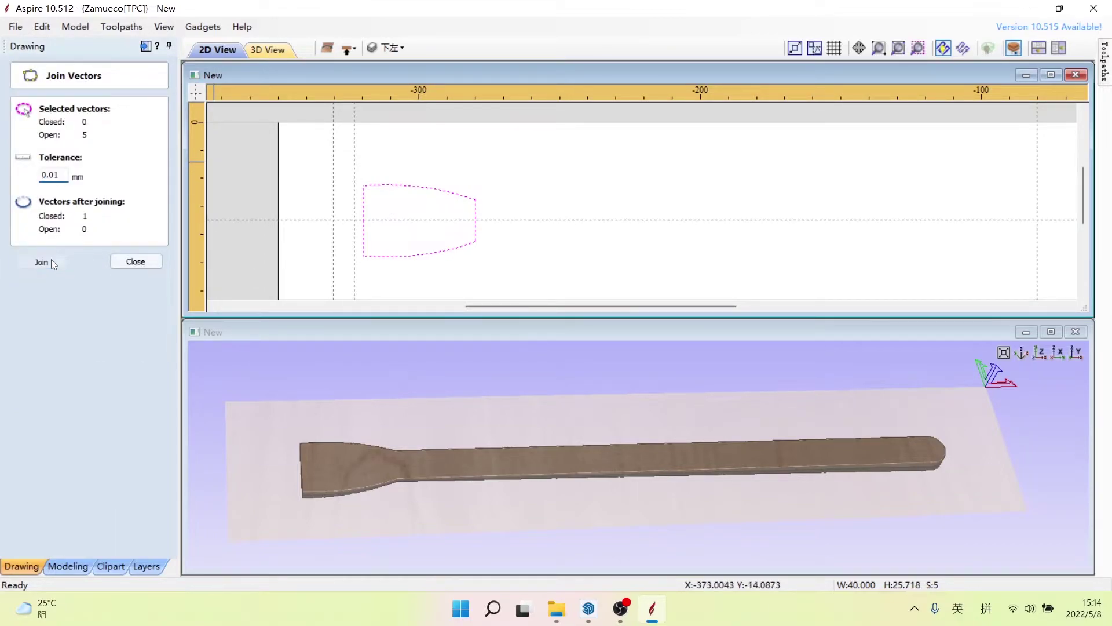
click(145, 262)
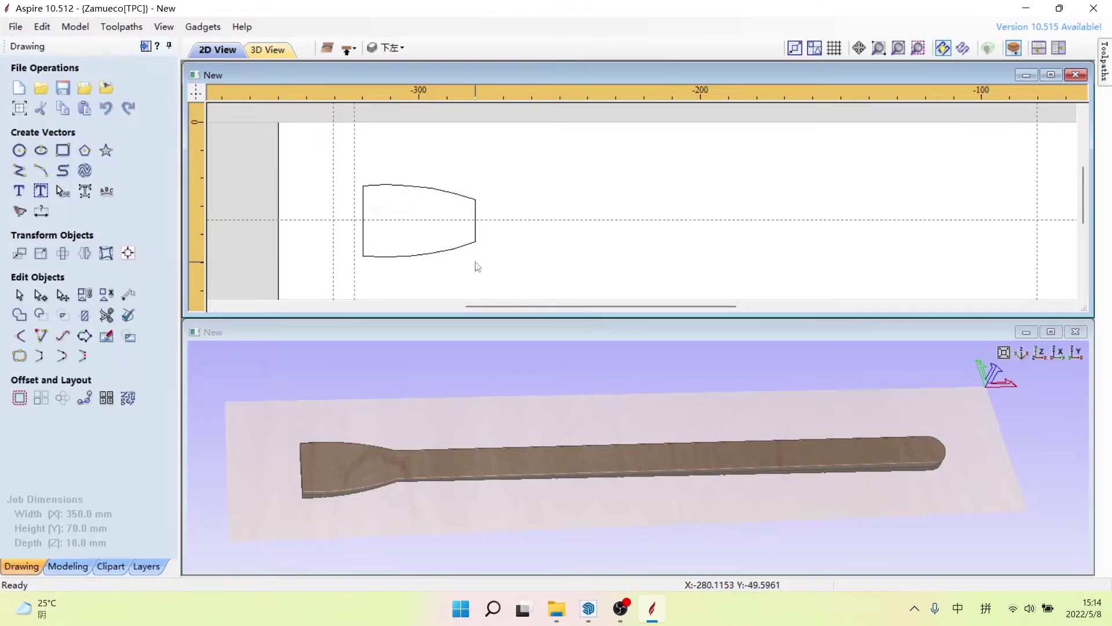
click(454, 244)
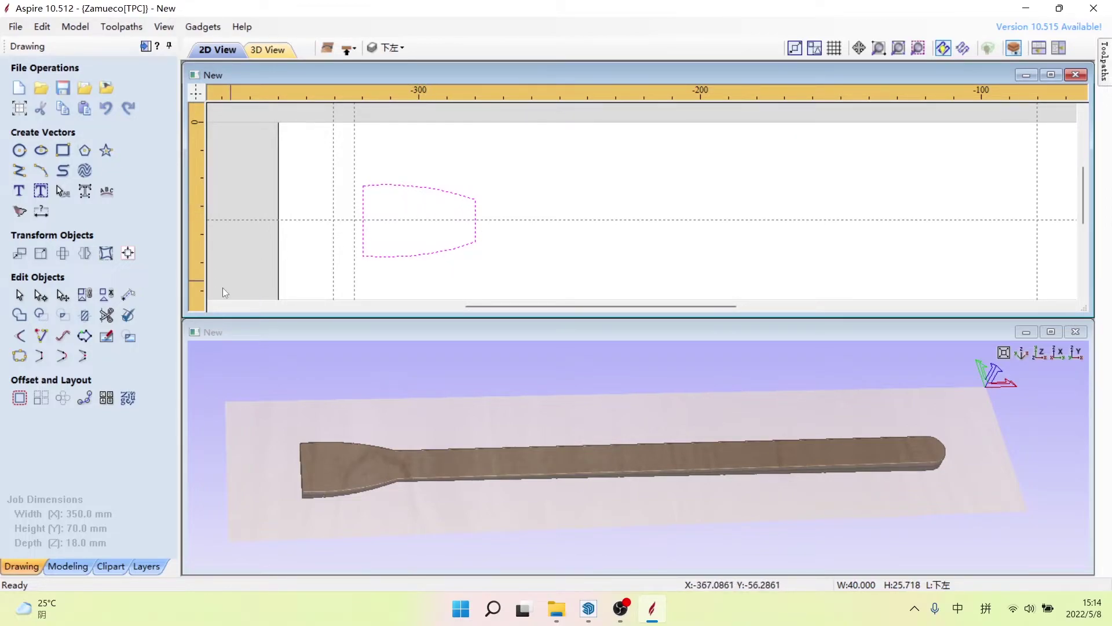
Step: Start a 3D shape from the closed blade outline, trying a 45° profile angle first
click(67, 566)
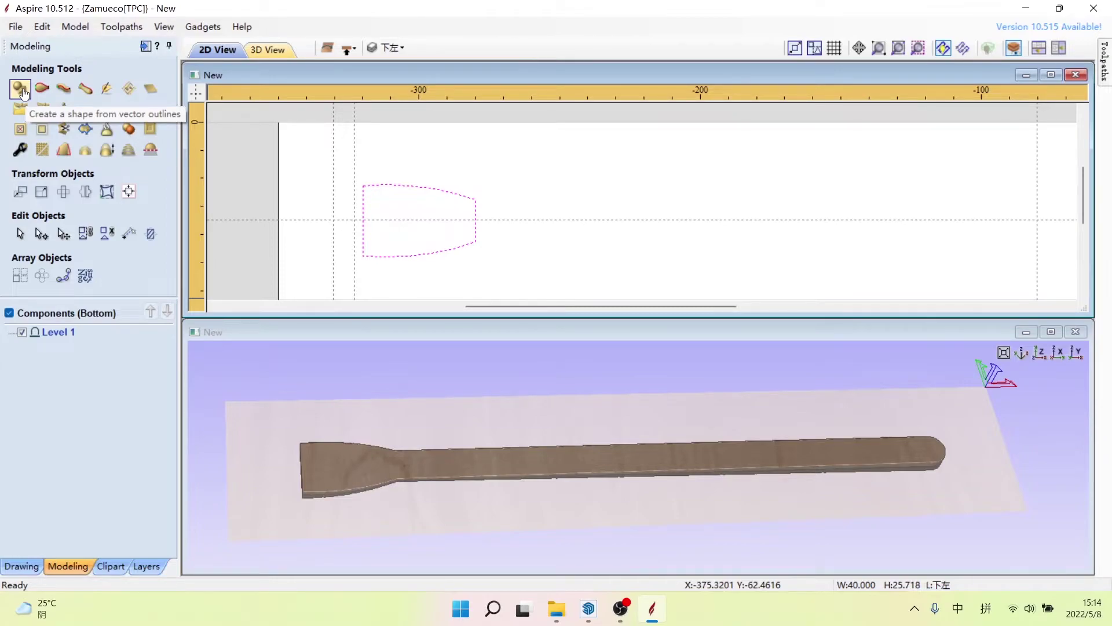
click(20, 90)
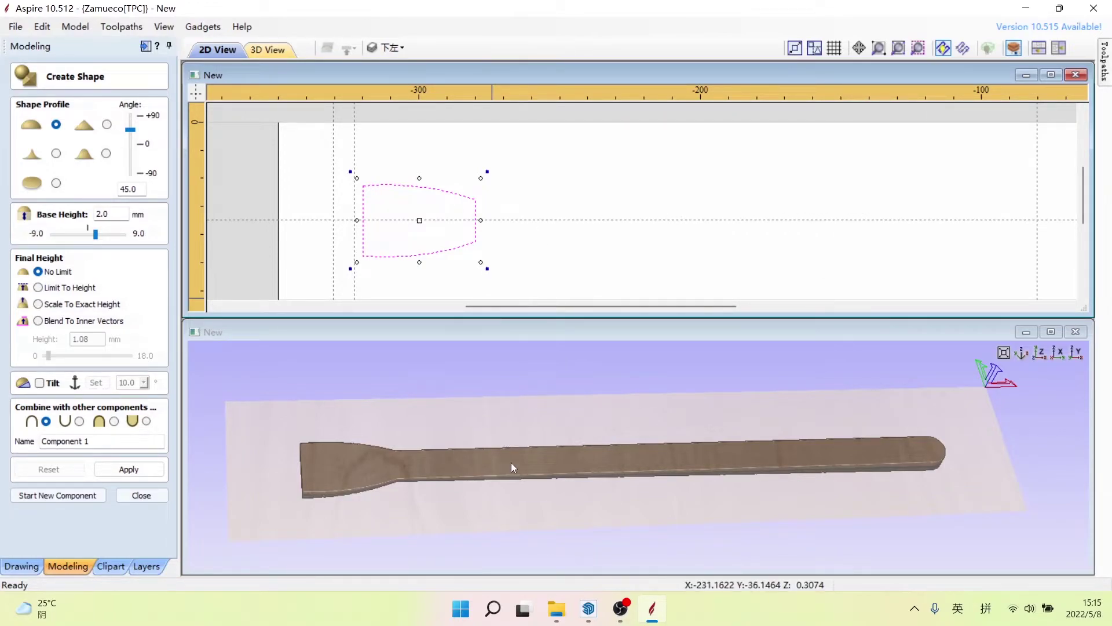
drag(513, 505, 524, 447)
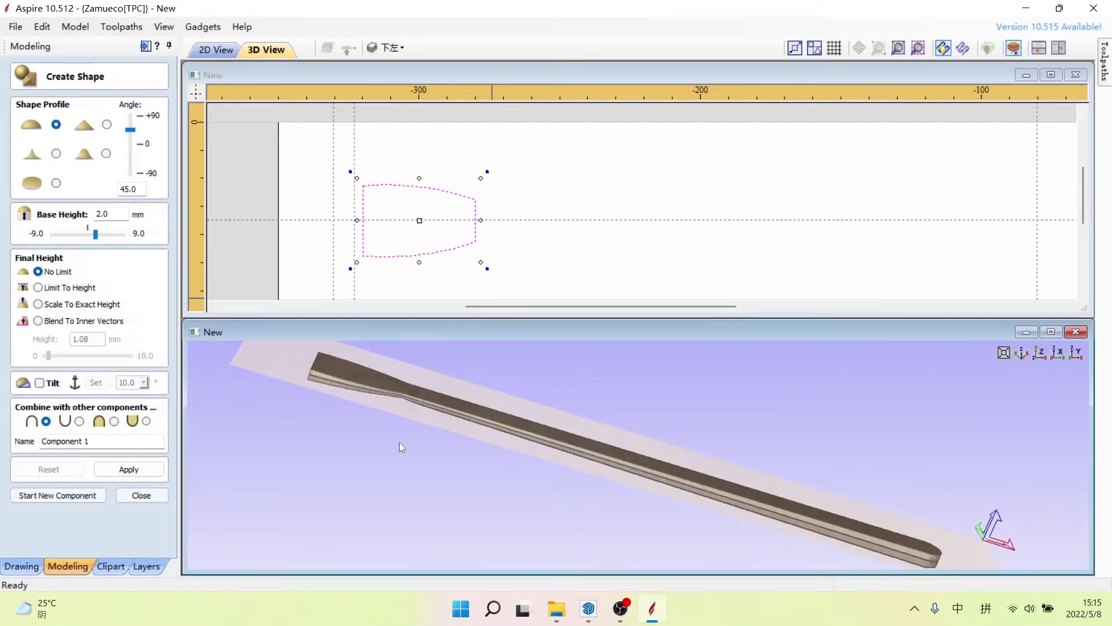
mouse_move(330, 359)
mouse_down()
mouse_move(322, 376)
mouse_move(342, 422)
mouse_up()
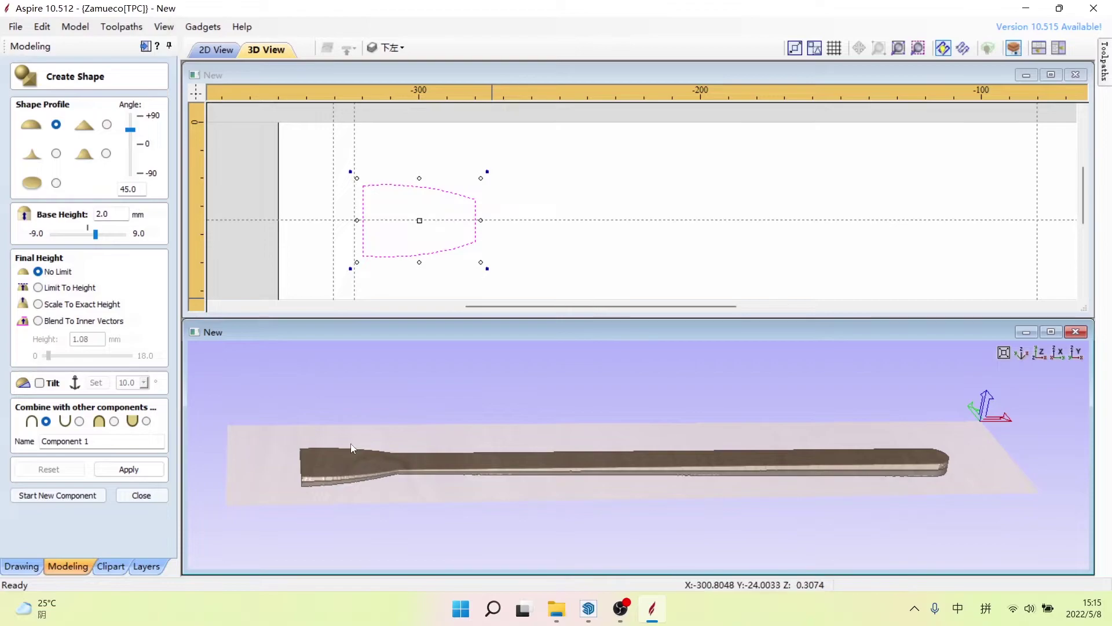
drag(131, 133, 131, 130)
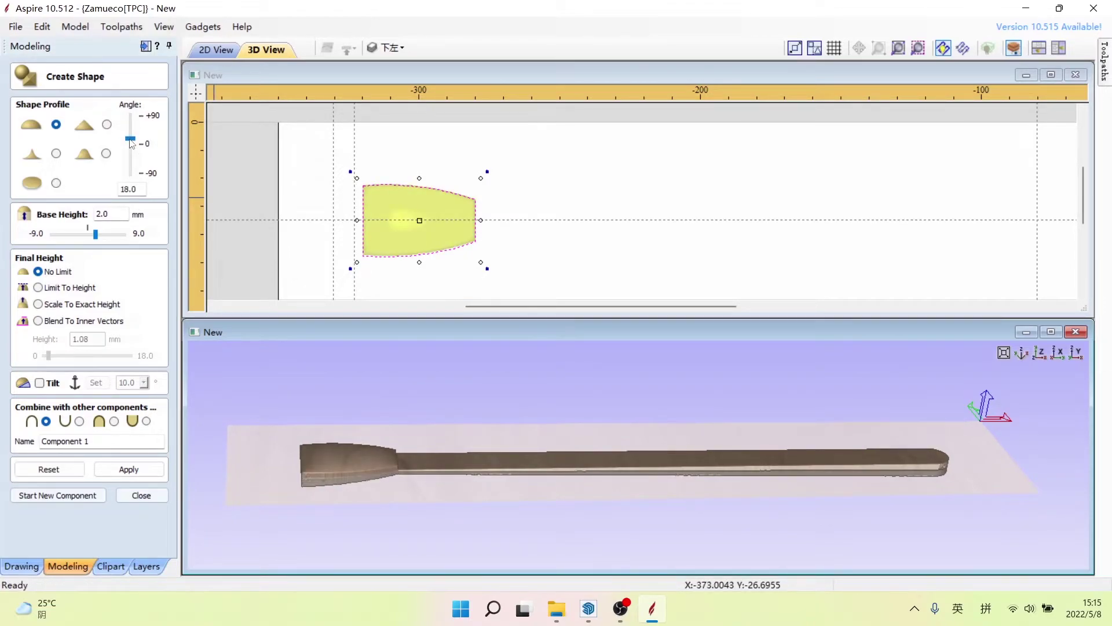
drag(136, 189, 130, 188)
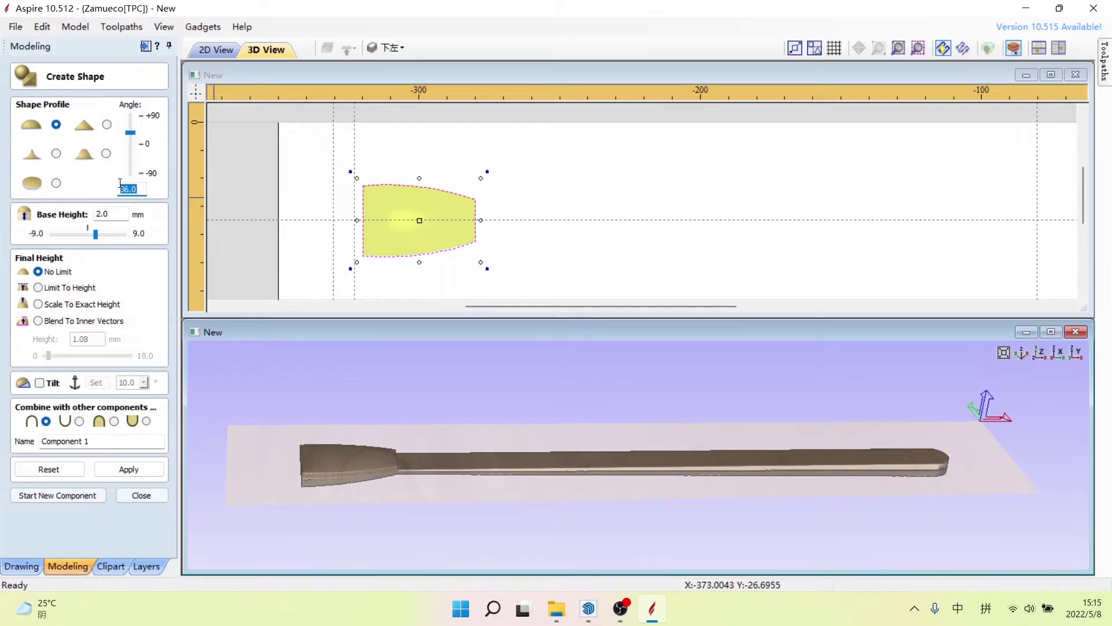
text(45)
key(Return)
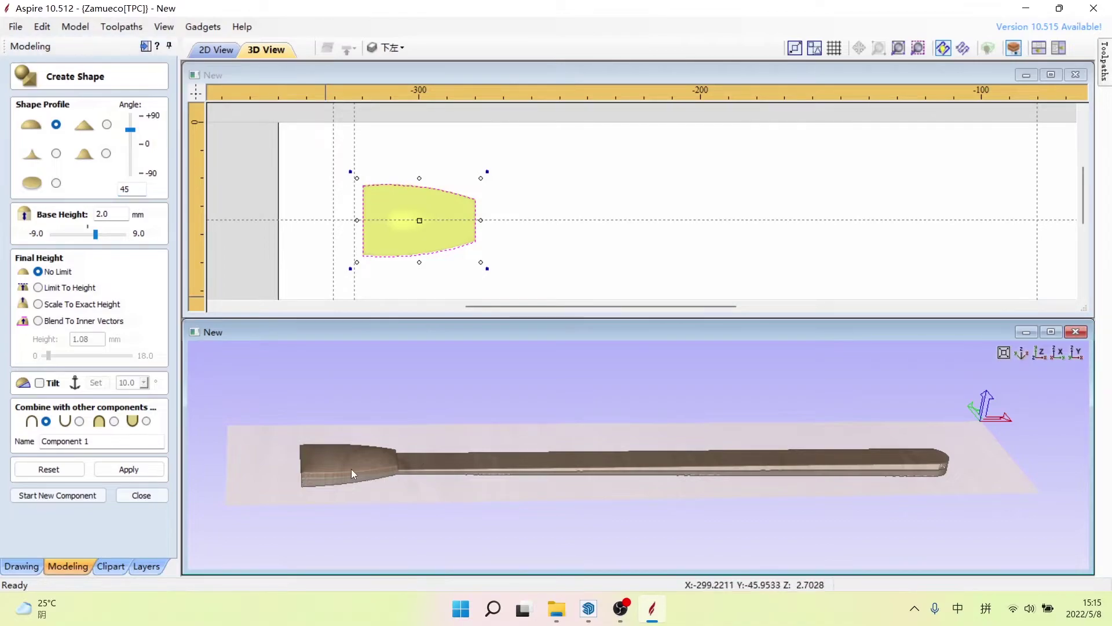
Step: Change the blade's profile angle to 35° and check it from the side
scroll(351, 468, up, 5)
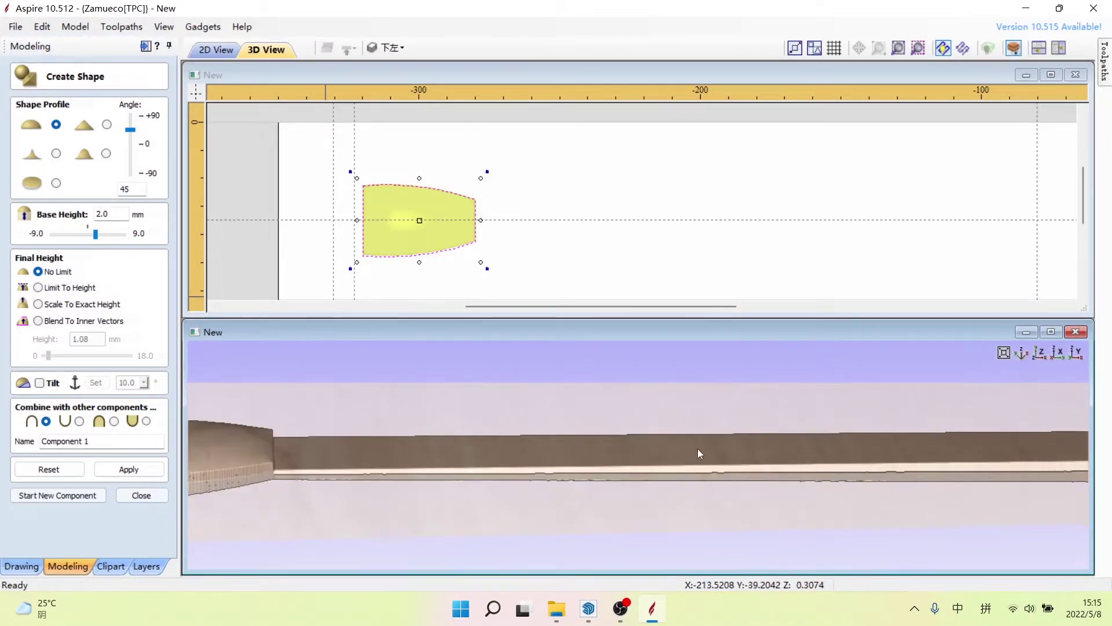
scroll(469, 478, down, 3)
scroll(479, 437, down, 2)
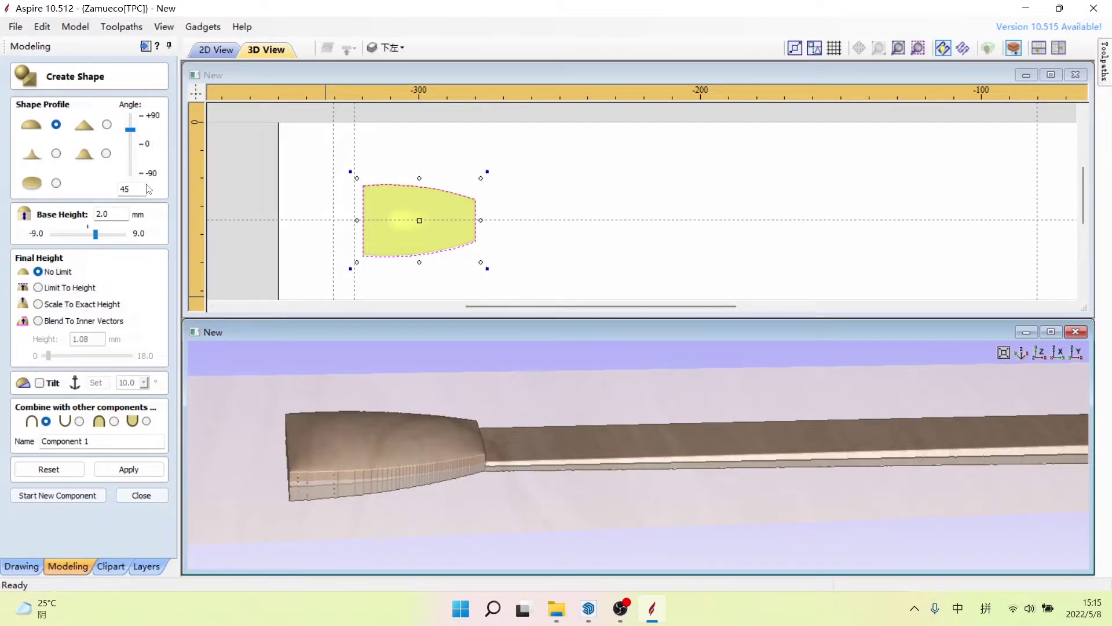
double_click(122, 188)
text(3)
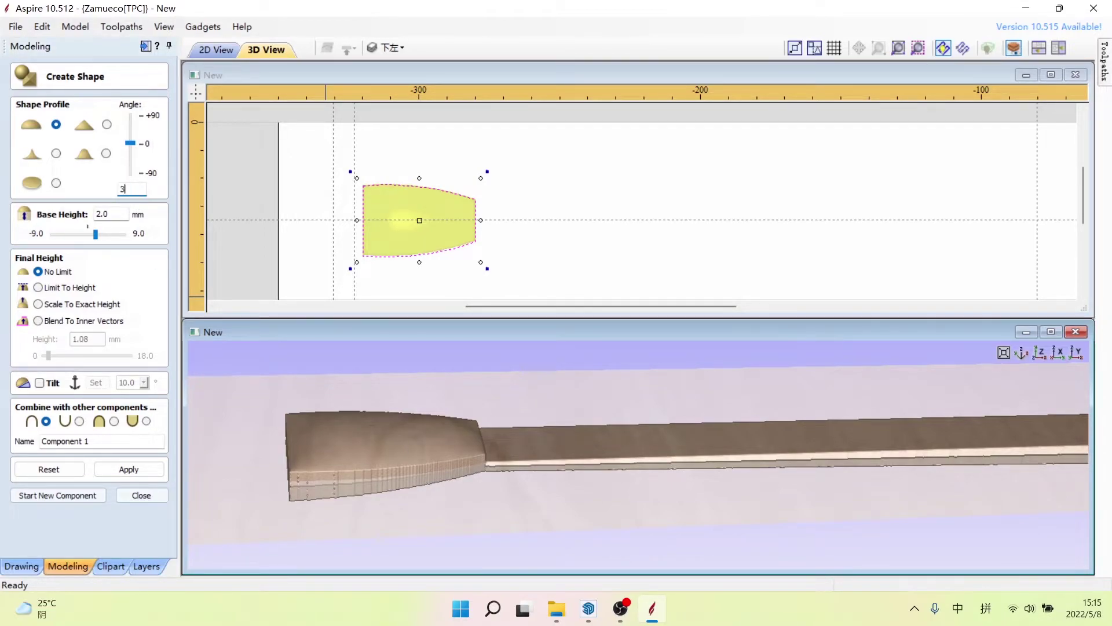
text(5)
key(Return)
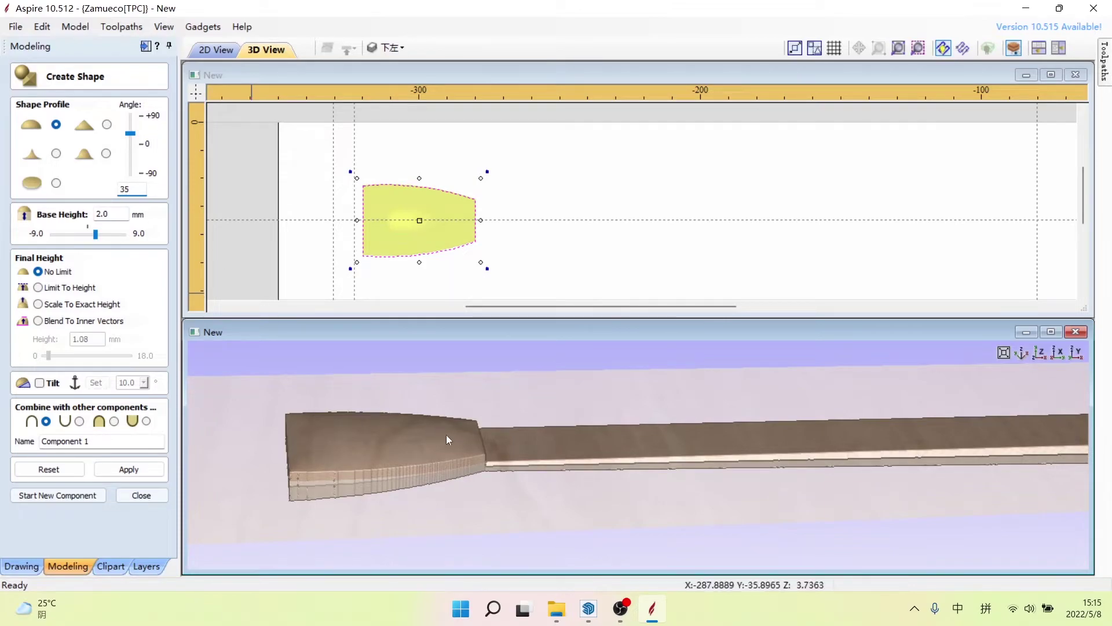
mouse_move(480, 435)
mouse_down()
mouse_move(468, 469)
mouse_move(442, 459)
mouse_up()
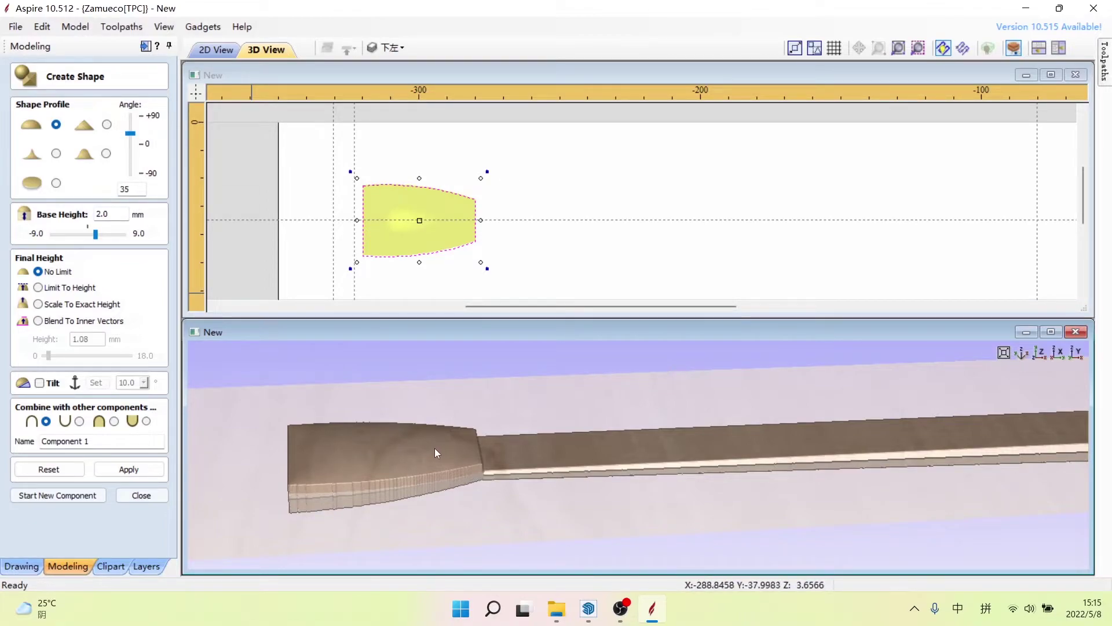
drag(566, 481, 563, 468)
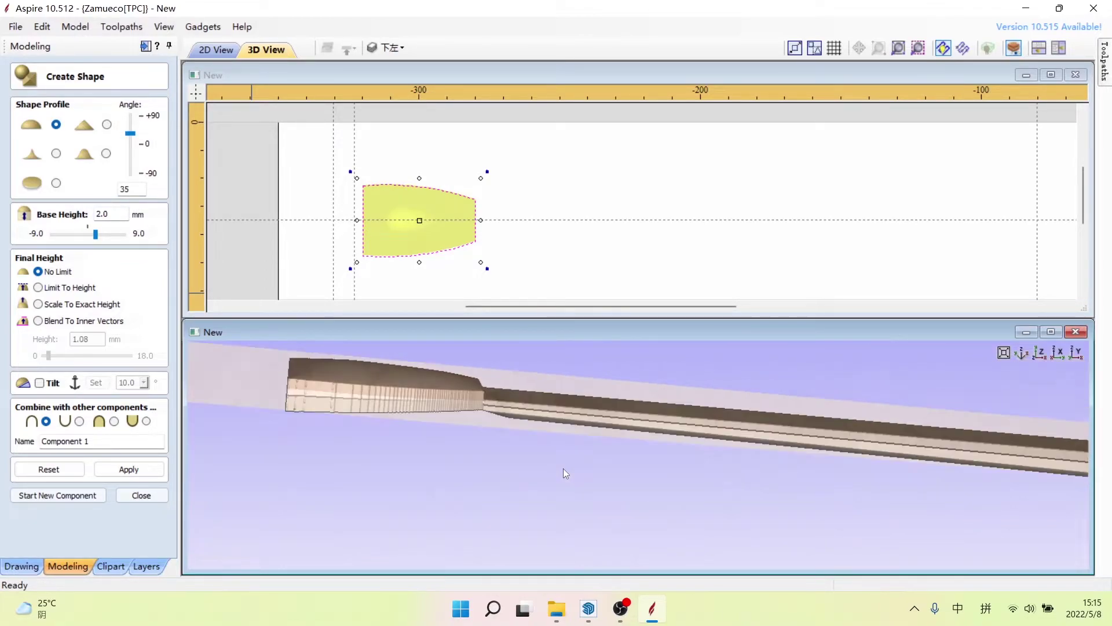
click(1076, 353)
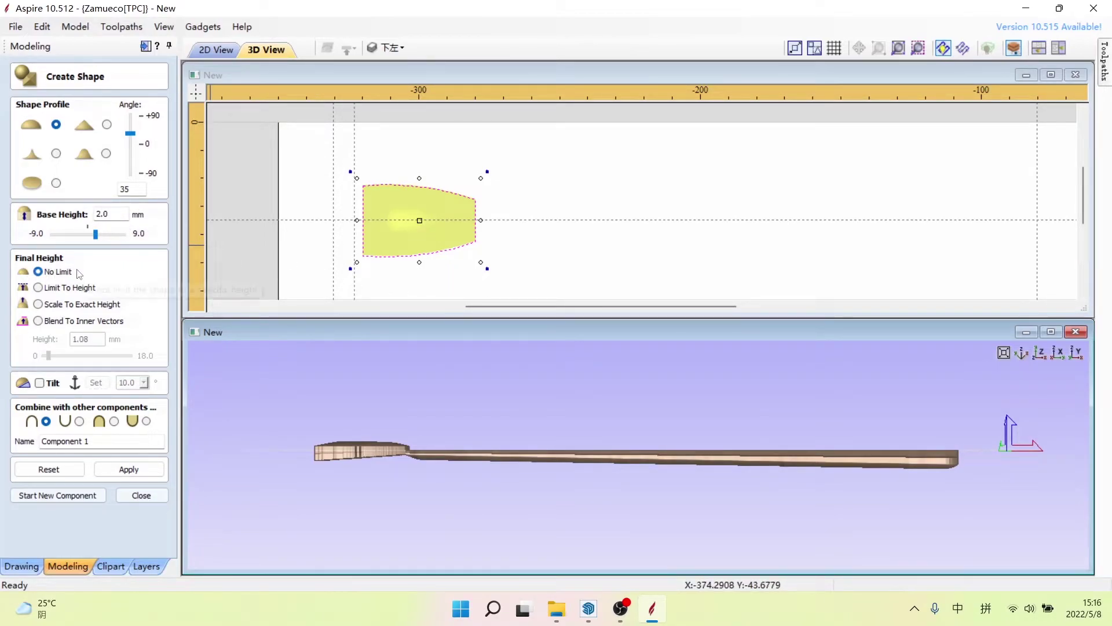
Step: Enable tilt on the blade shape, picking tilt points toward its narrow end
click(40, 383)
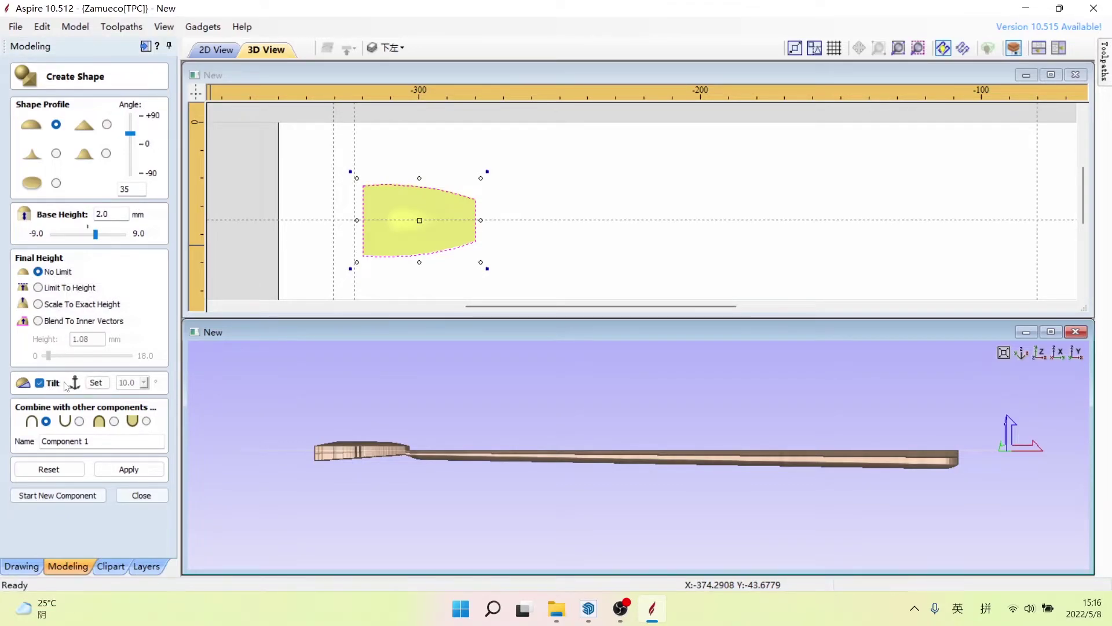
click(96, 382)
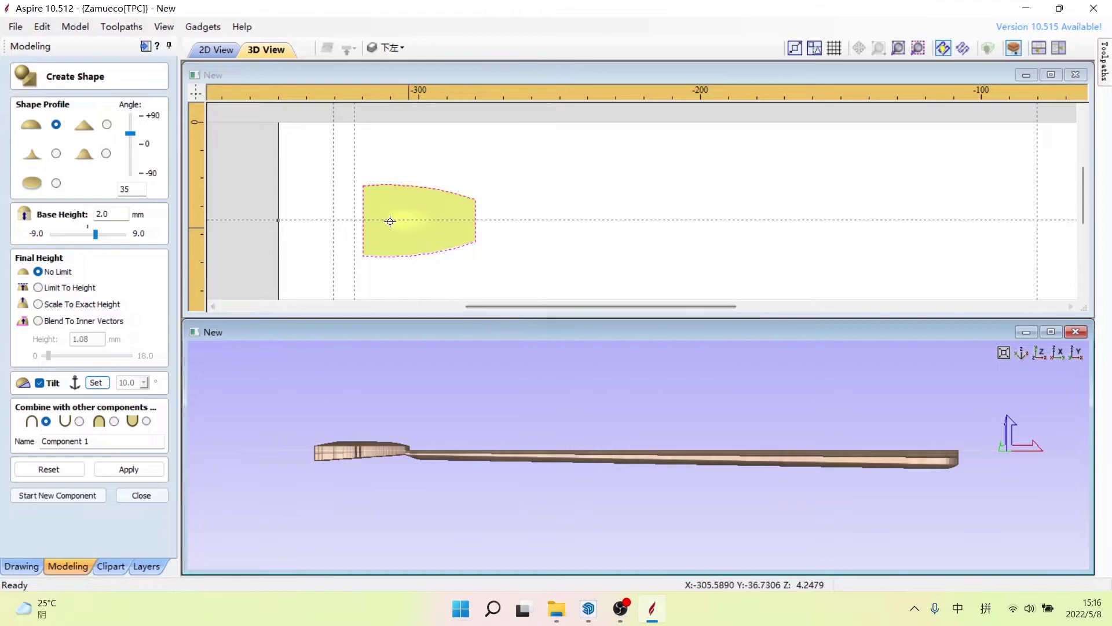
click(365, 221)
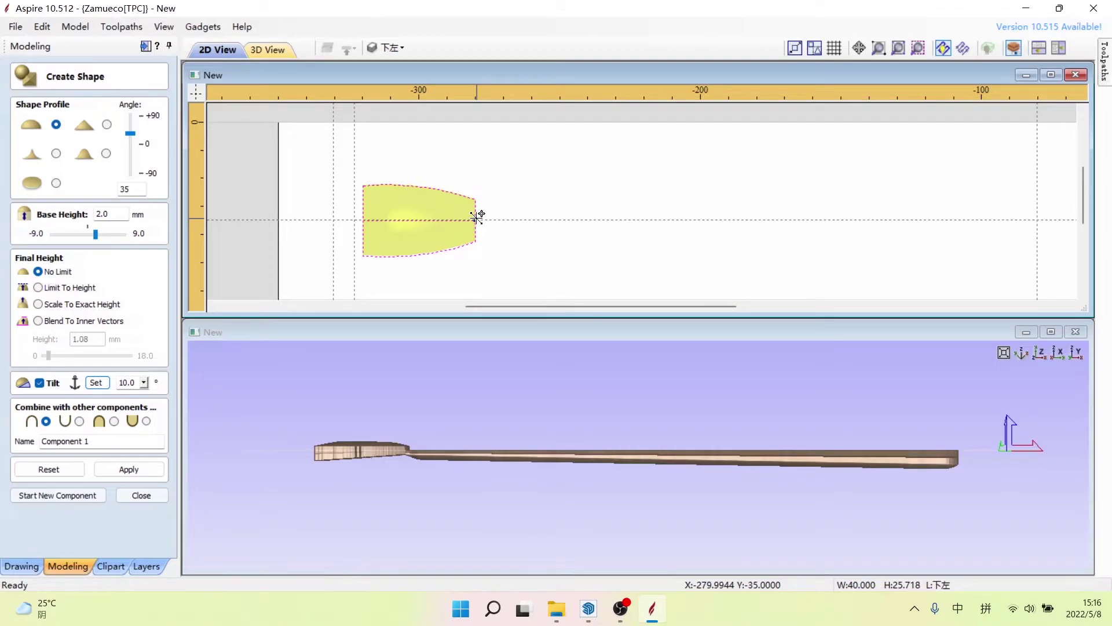
click(478, 217)
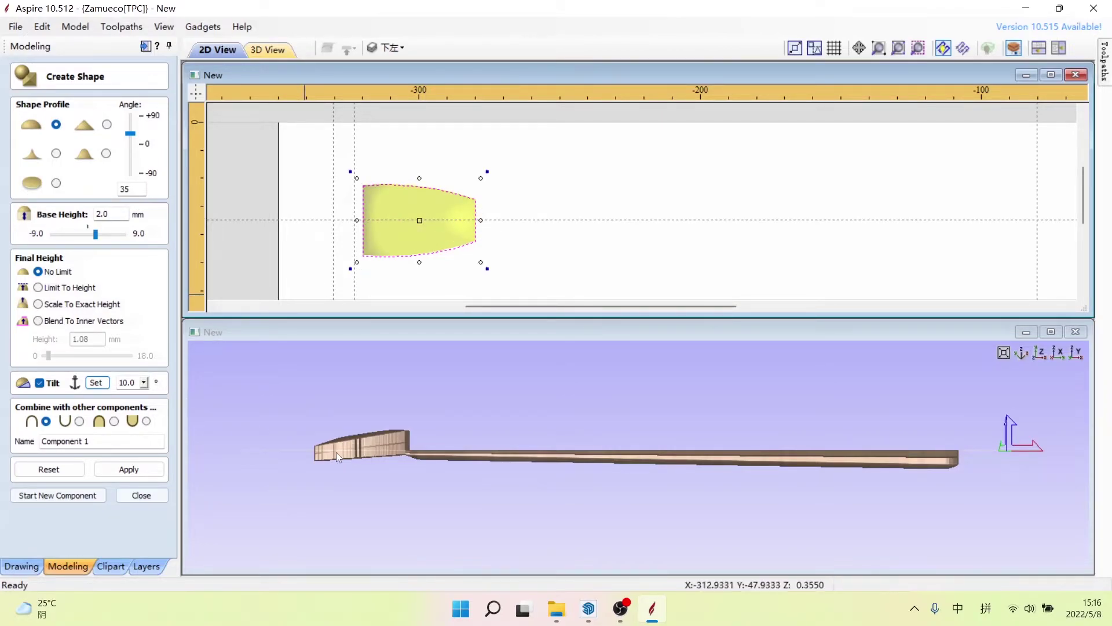
scroll(383, 436, up, 2)
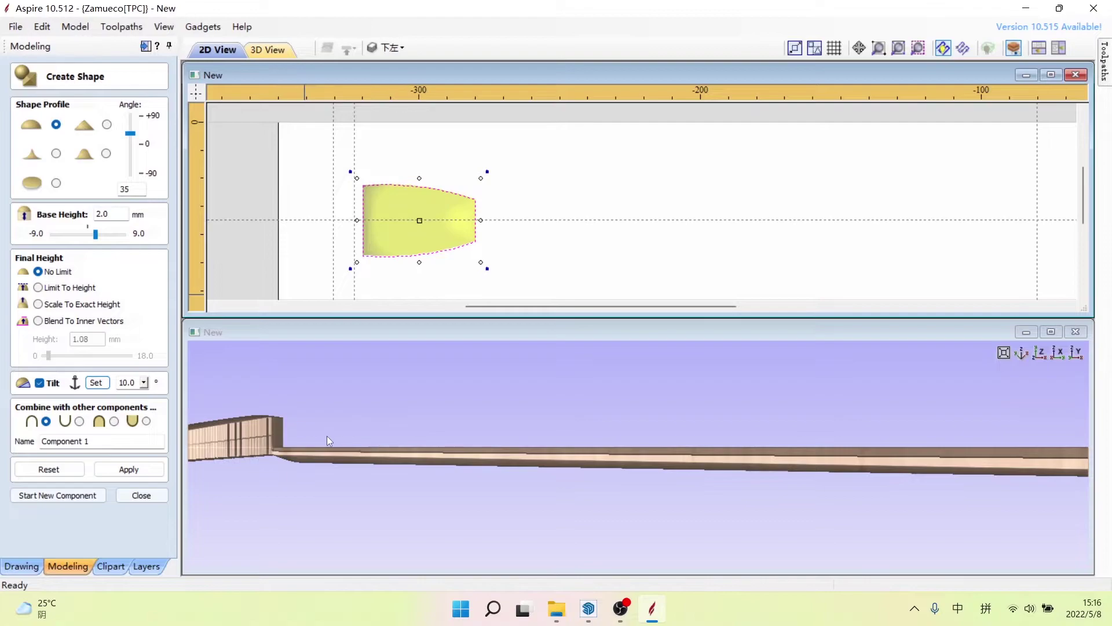
middle_drag(327, 436, 424, 424)
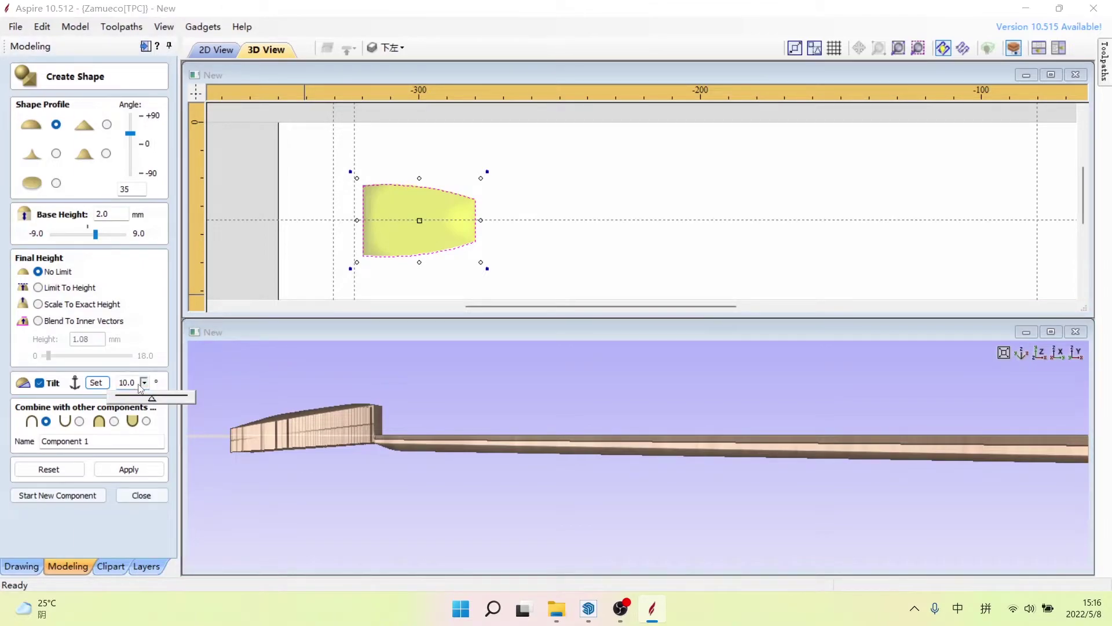
Step: Set the blade's tilt angle to 1.5° and rotate the view to check the top
double_click(123, 382)
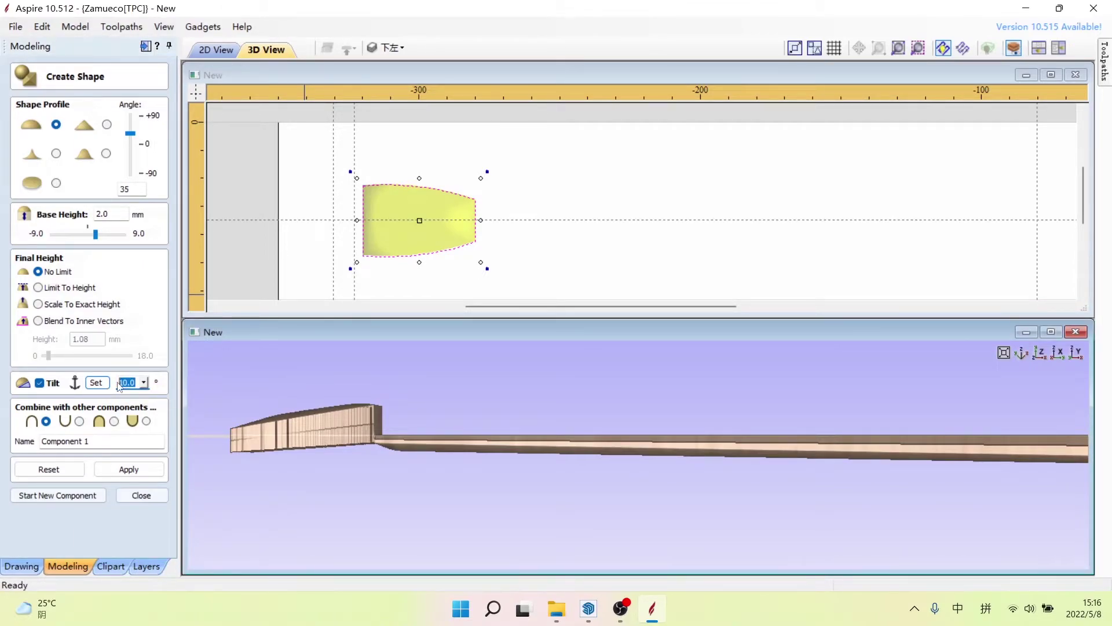
text(2)
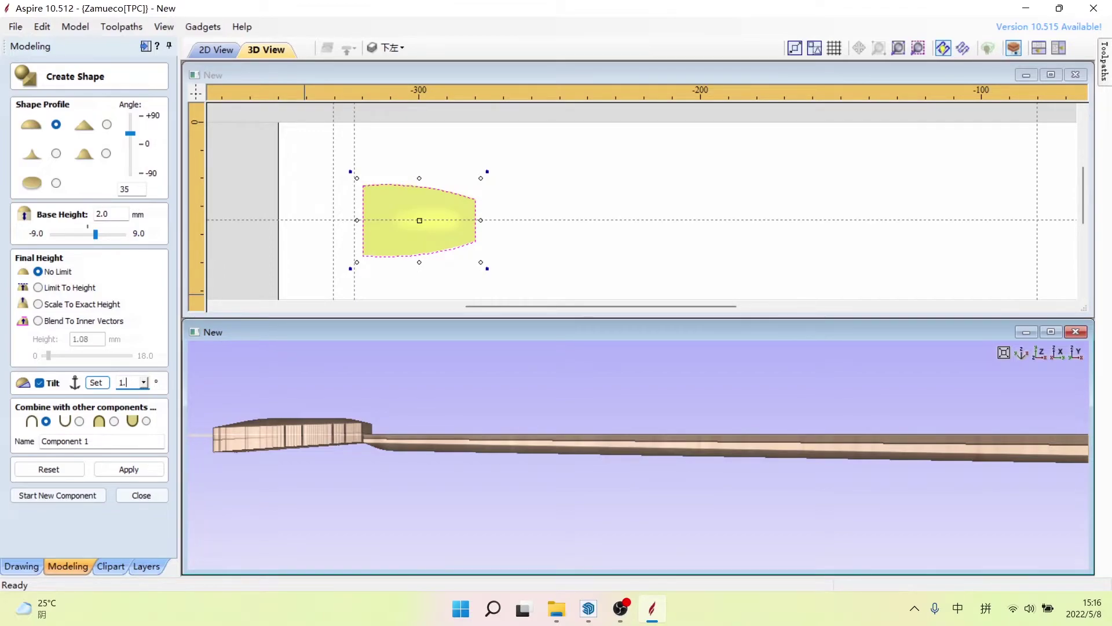
text(.5)
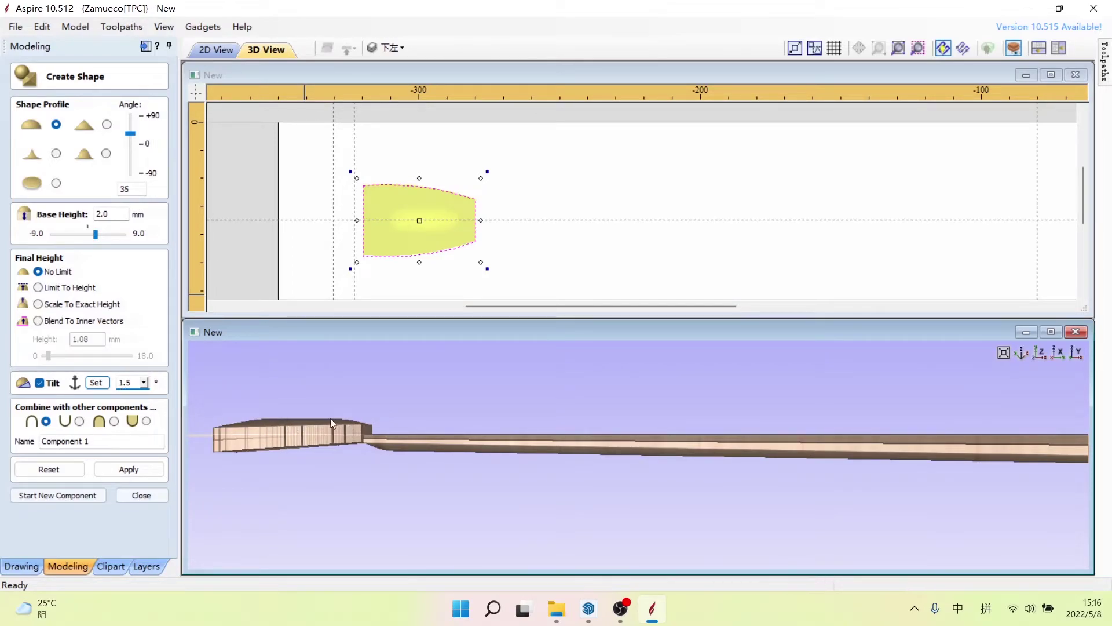
mouse_move(262, 430)
mouse_down()
mouse_move(269, 460)
mouse_move(42, 430)
mouse_up()
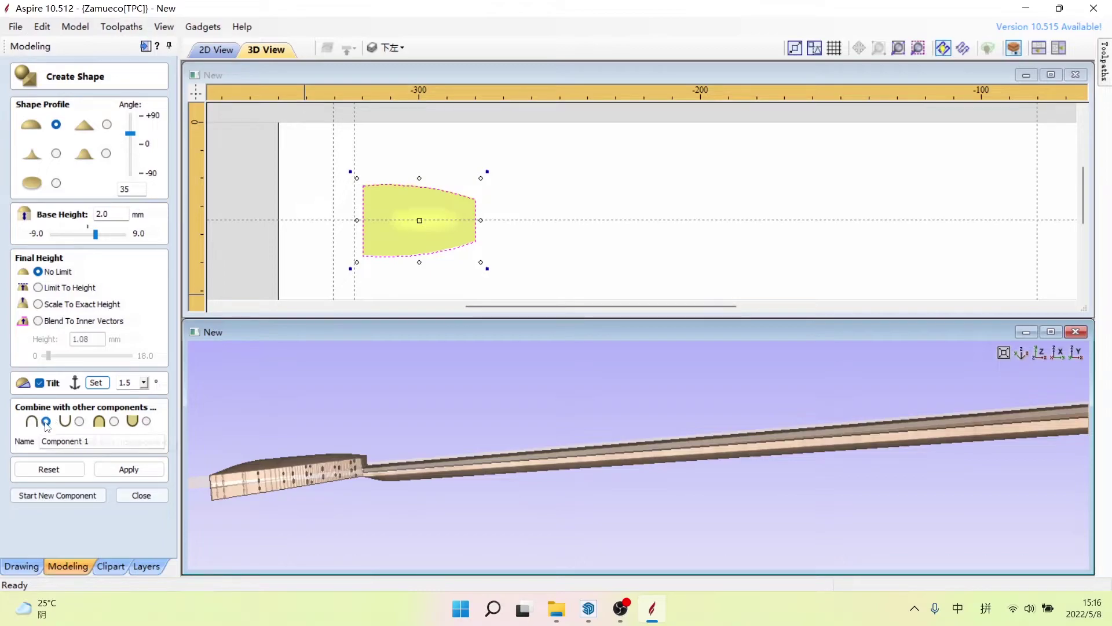
drag(113, 440, 40, 447)
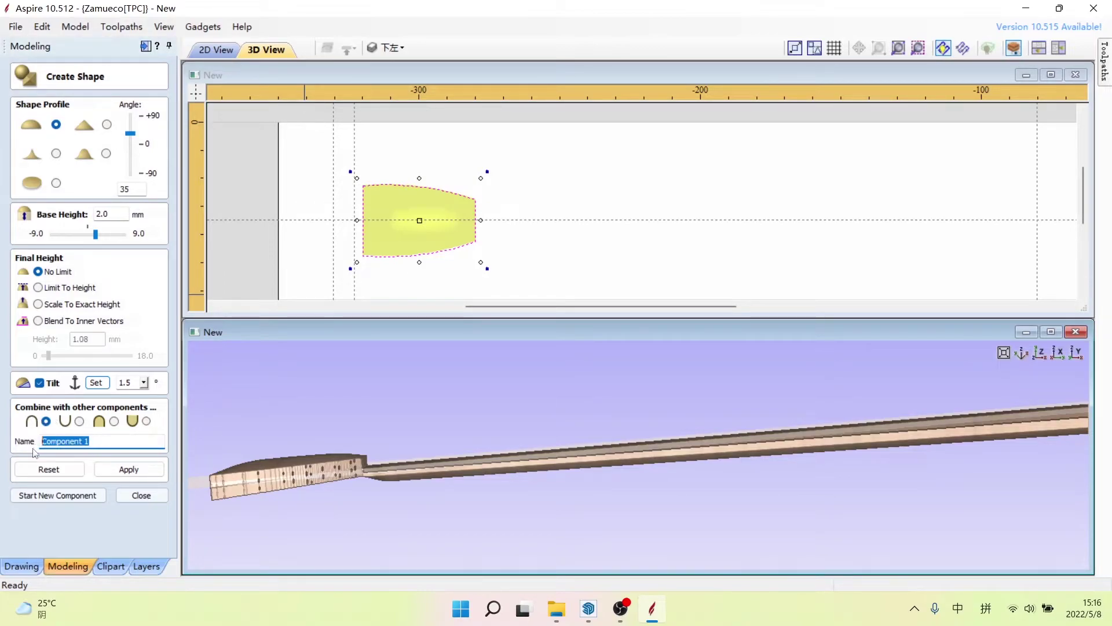
Step: Name the tilted head component 下左, apply it, and close shape creation
text(下)
text(zuo)
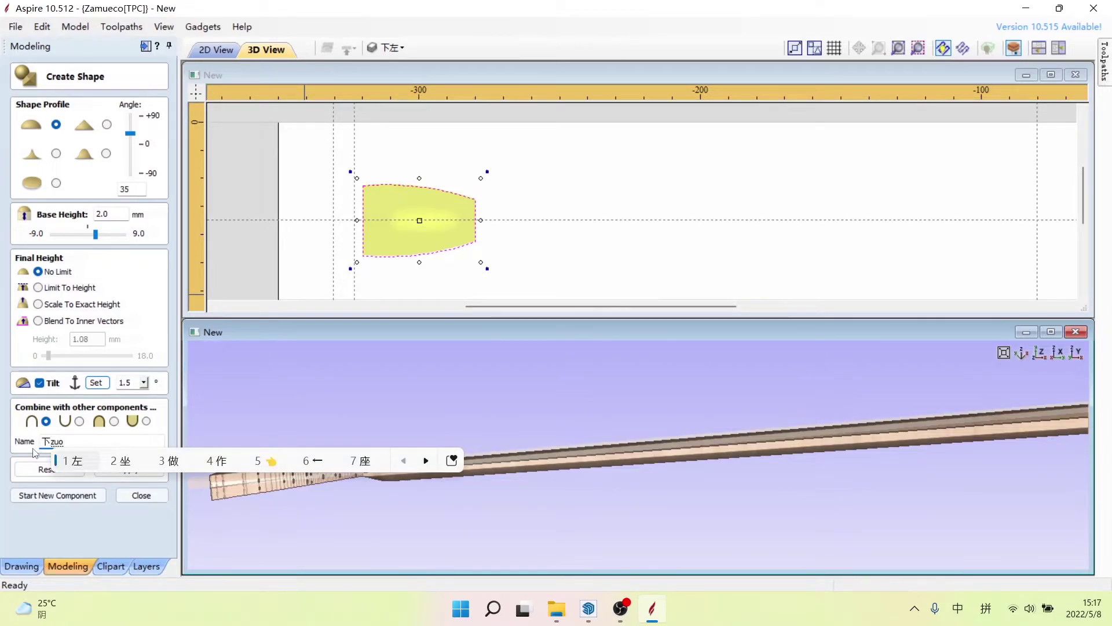
text(左)
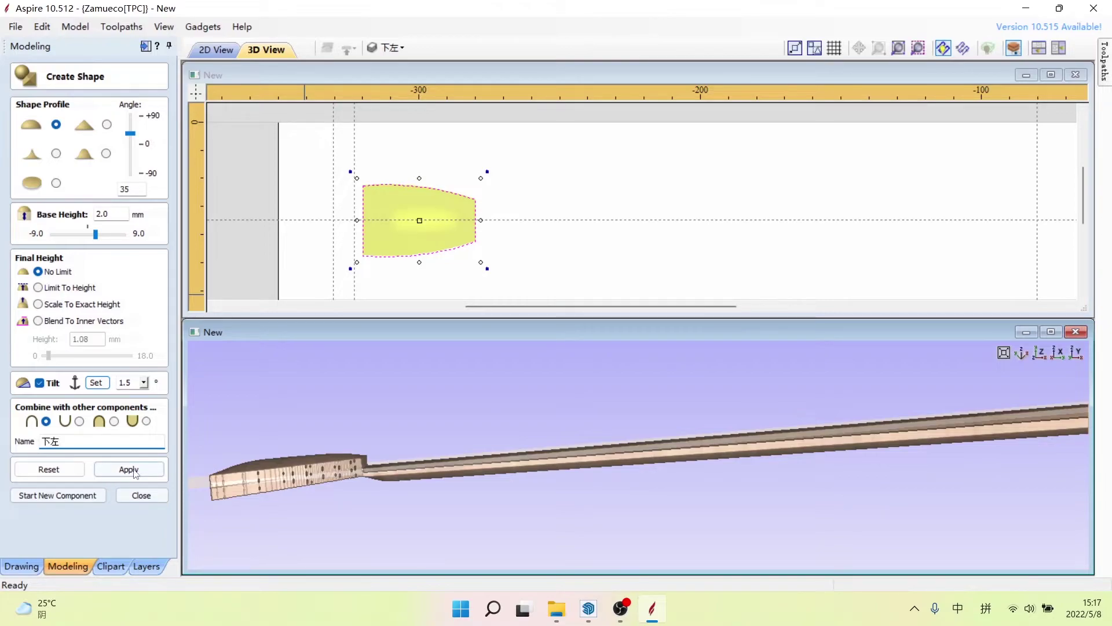
click(135, 470)
click(141, 494)
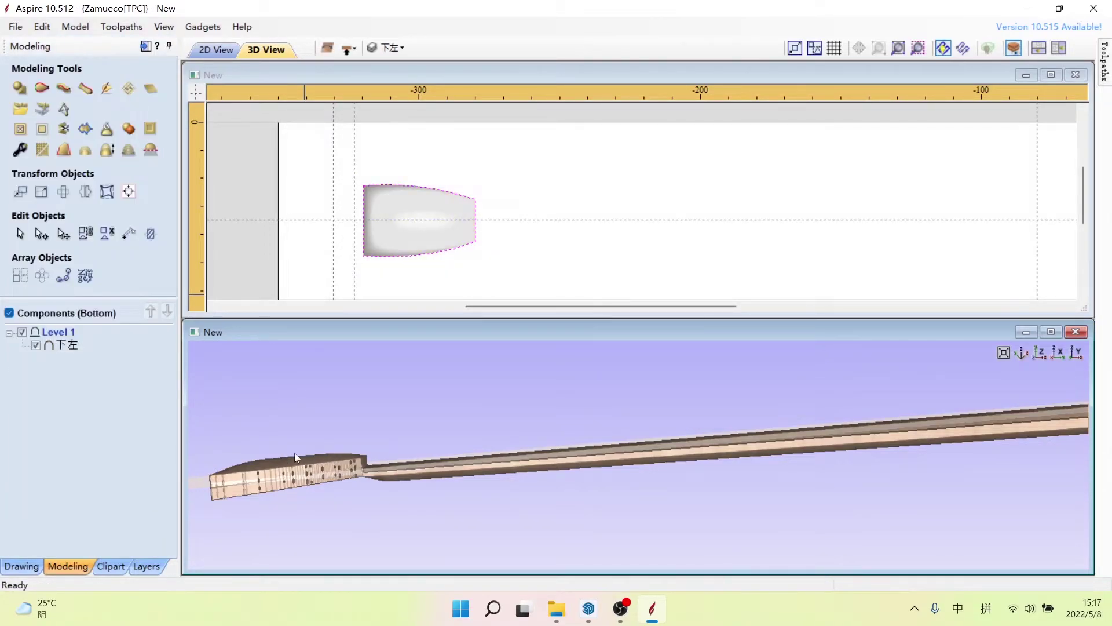
click(572, 262)
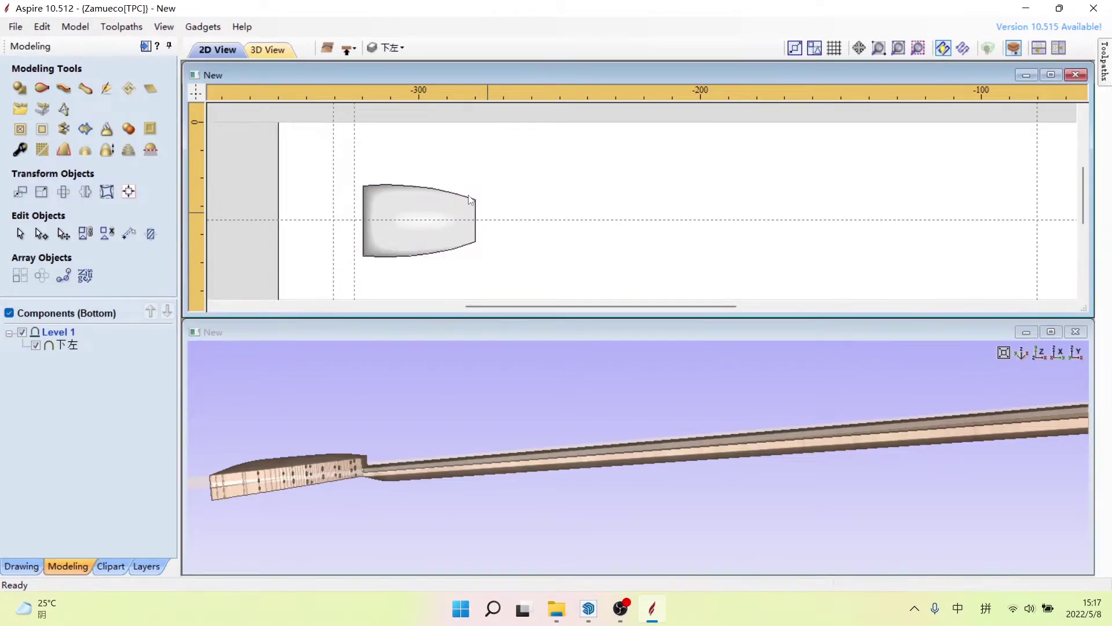
click(400, 48)
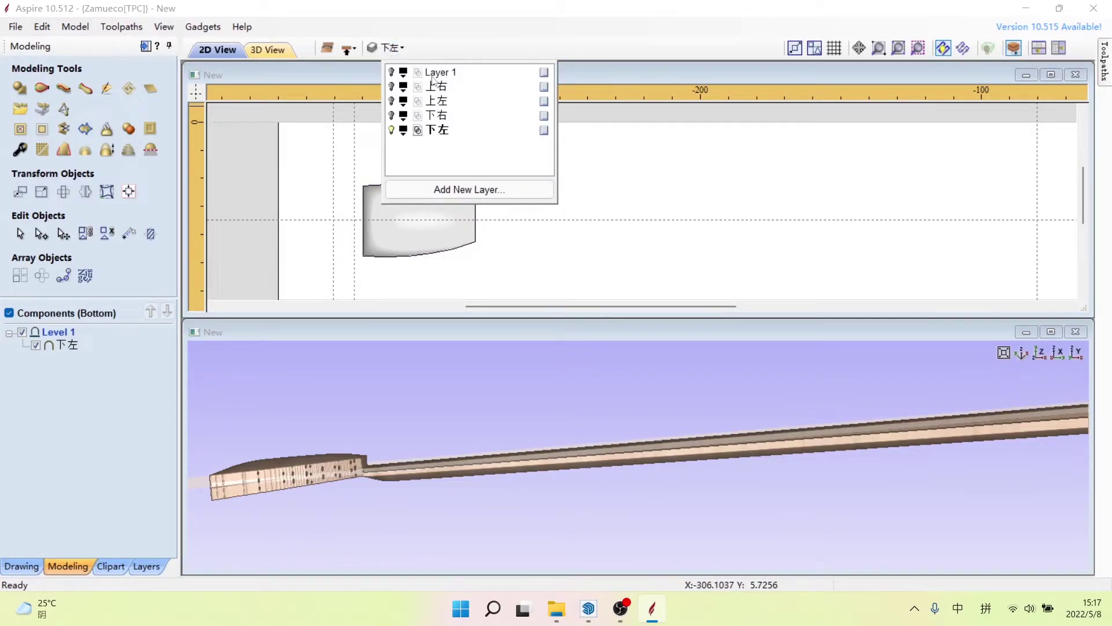
Step: Make 下右 the active layer, hiding 下左 and showing 下右
click(433, 117)
click(392, 130)
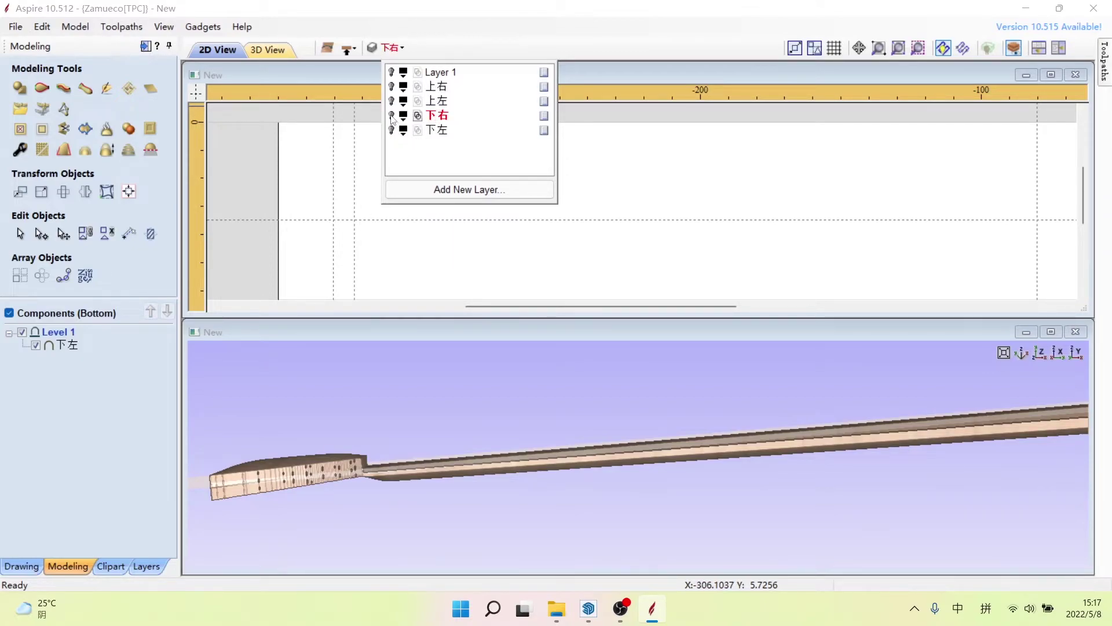
click(393, 118)
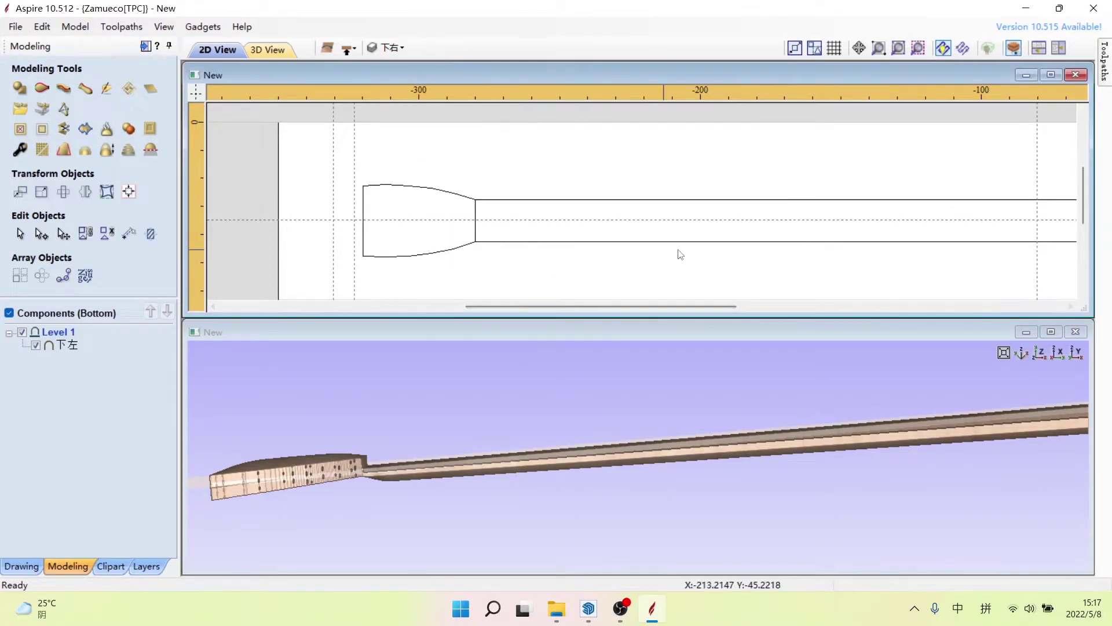
Step: Delete the flared head outline and select the 249.989 × 15 mm handle outline
scroll(595, 216, down, 1)
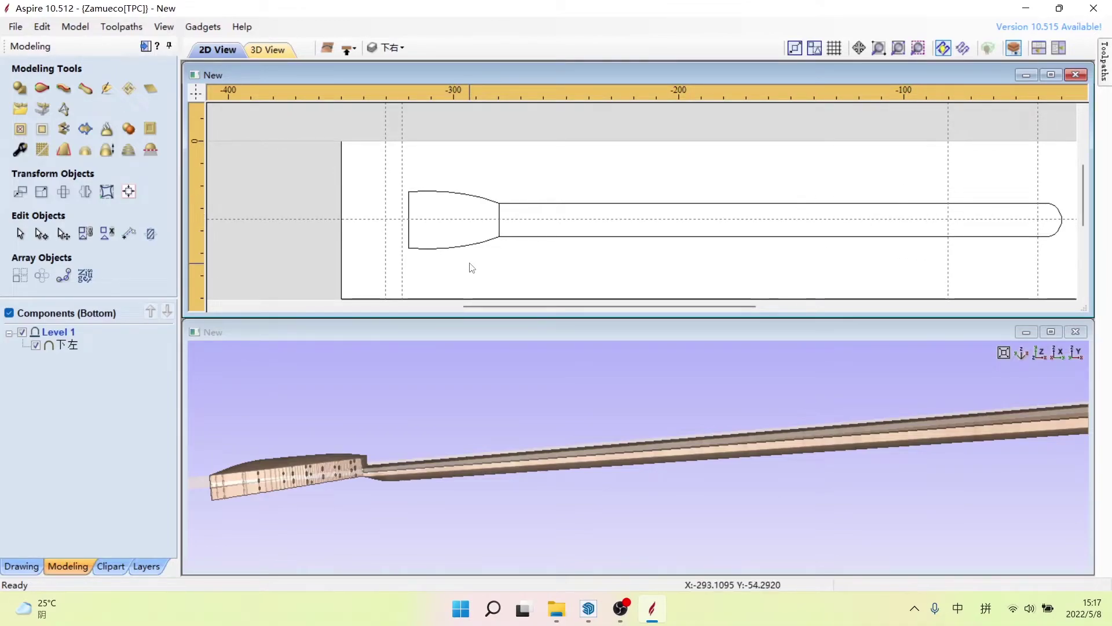
drag(472, 200, 405, 169)
key(Delete)
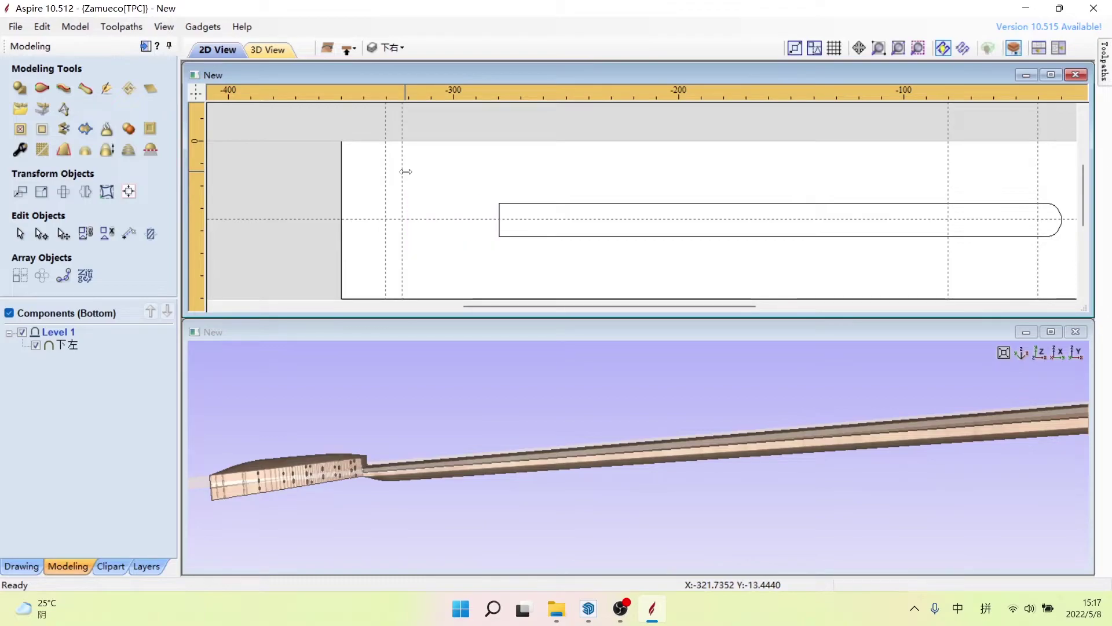
click(653, 236)
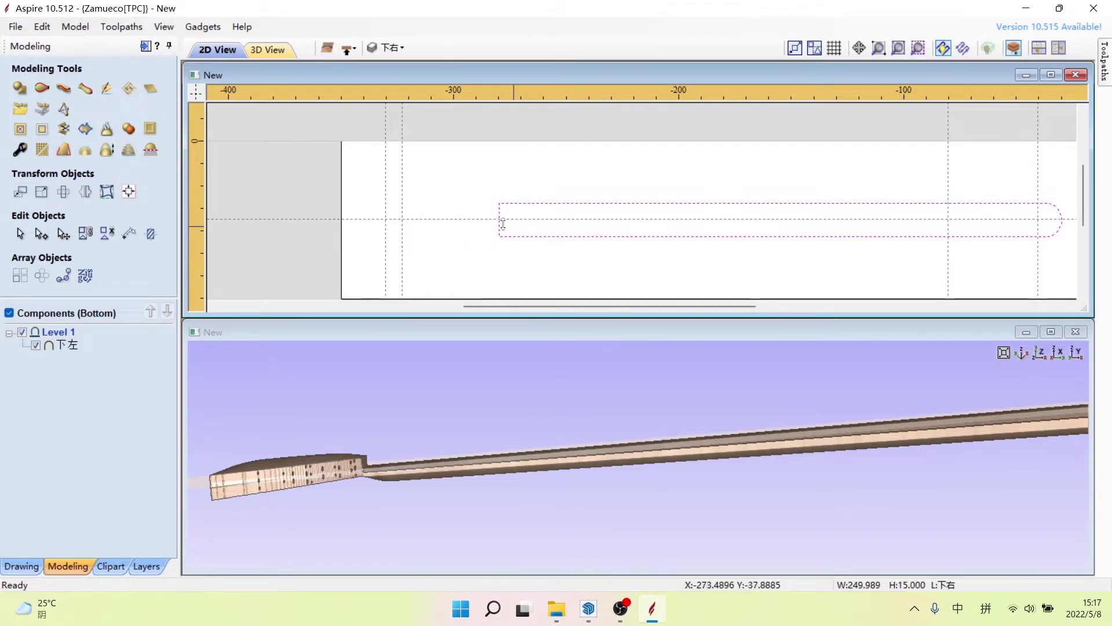
key(F3)
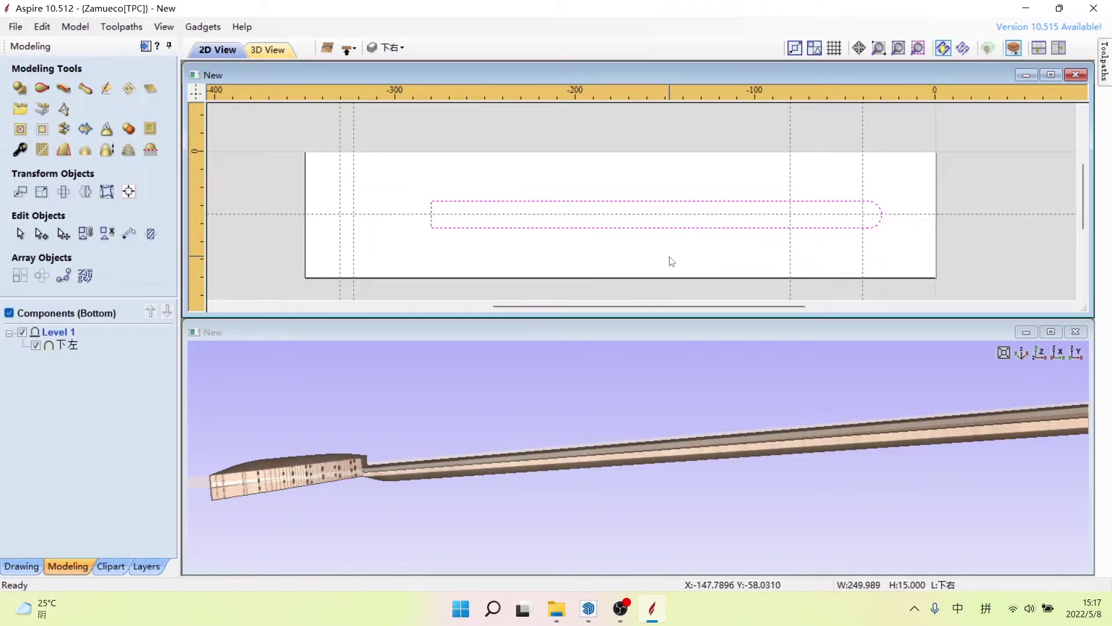
Step: Create a round-profile shape from the handle outline at a 45° angle
click(20, 89)
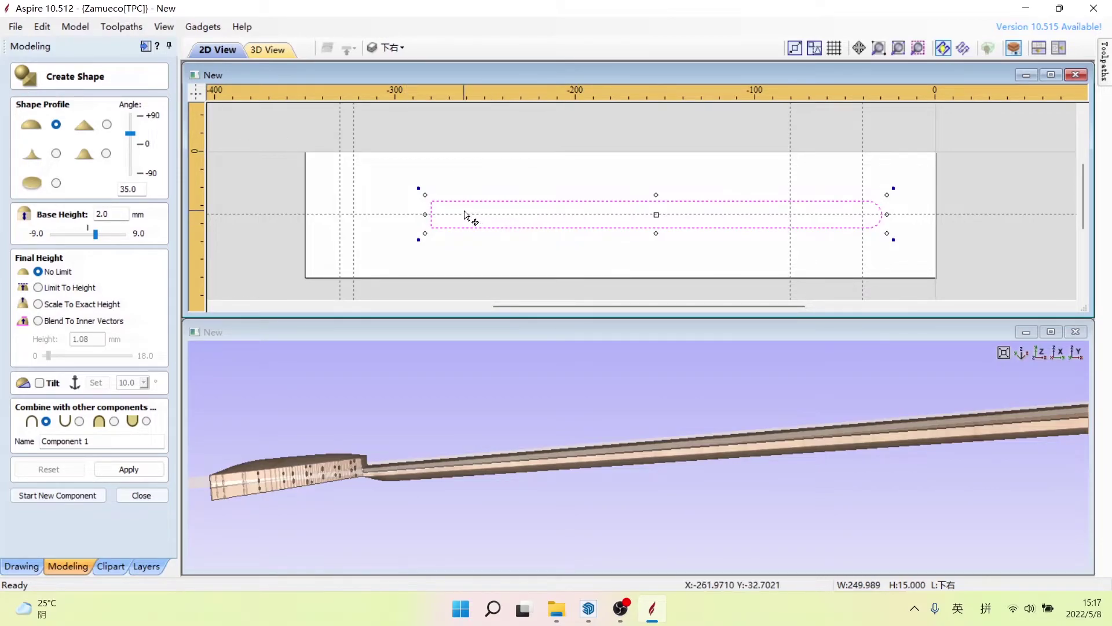
click(133, 137)
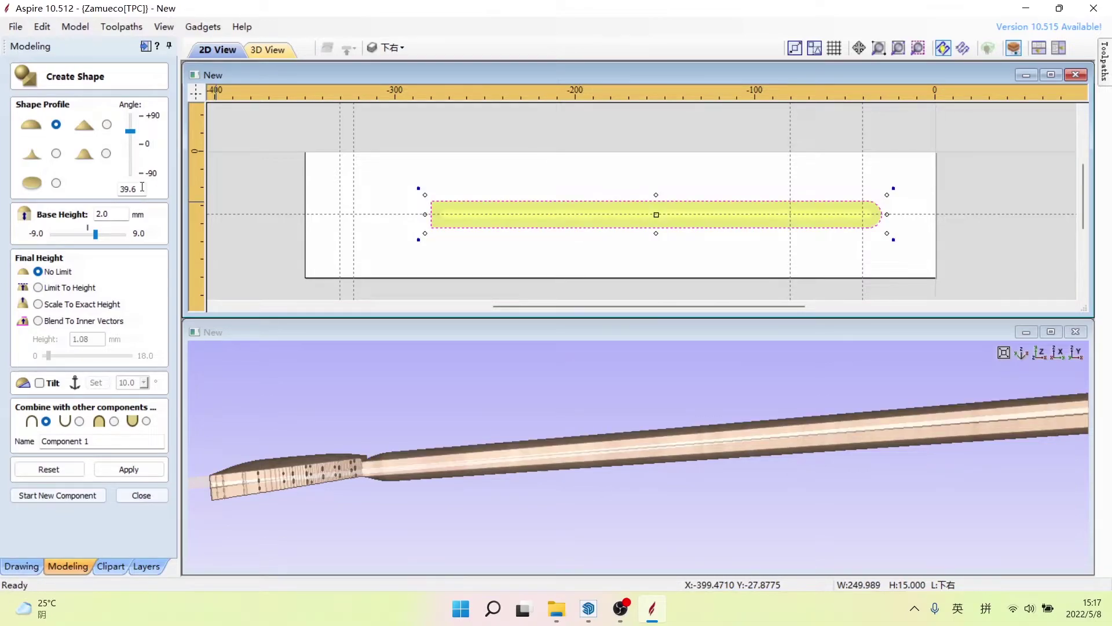
text(45)
key(Return)
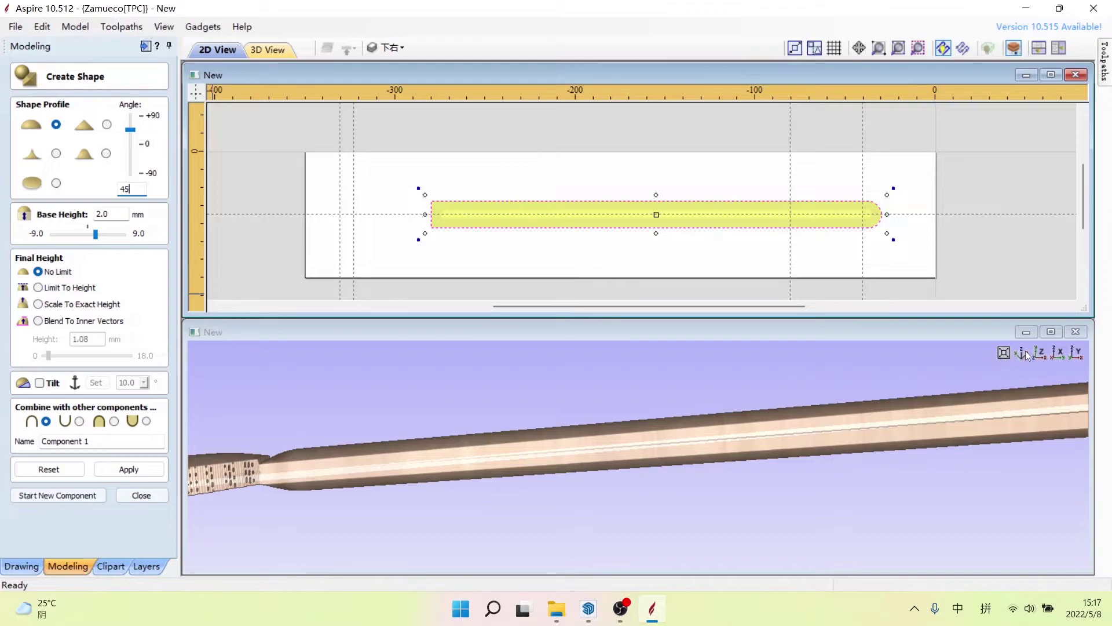
Step: Compare head and handle in top and front views, then stretch the handle to 264.532 mm
click(1039, 352)
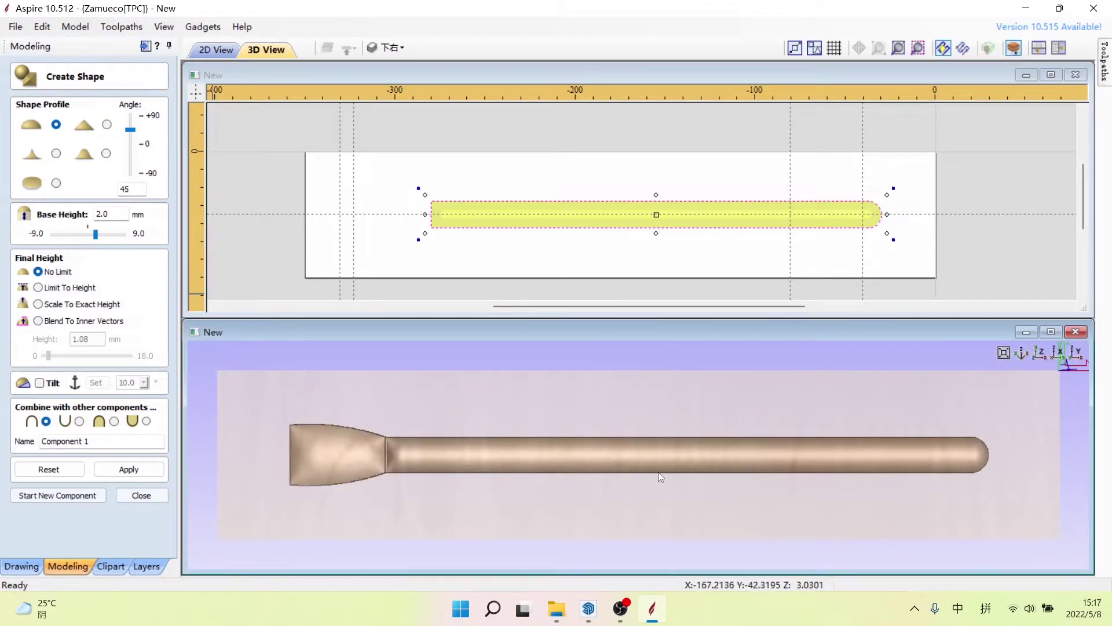
scroll(392, 456, up, 2)
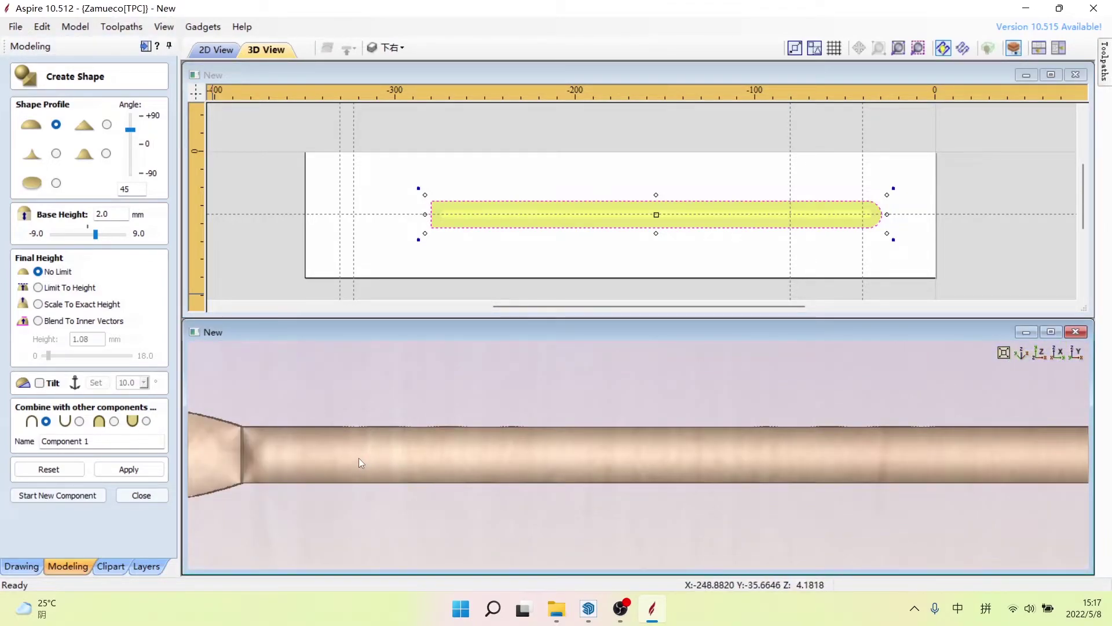
middle_drag(359, 458, 459, 450)
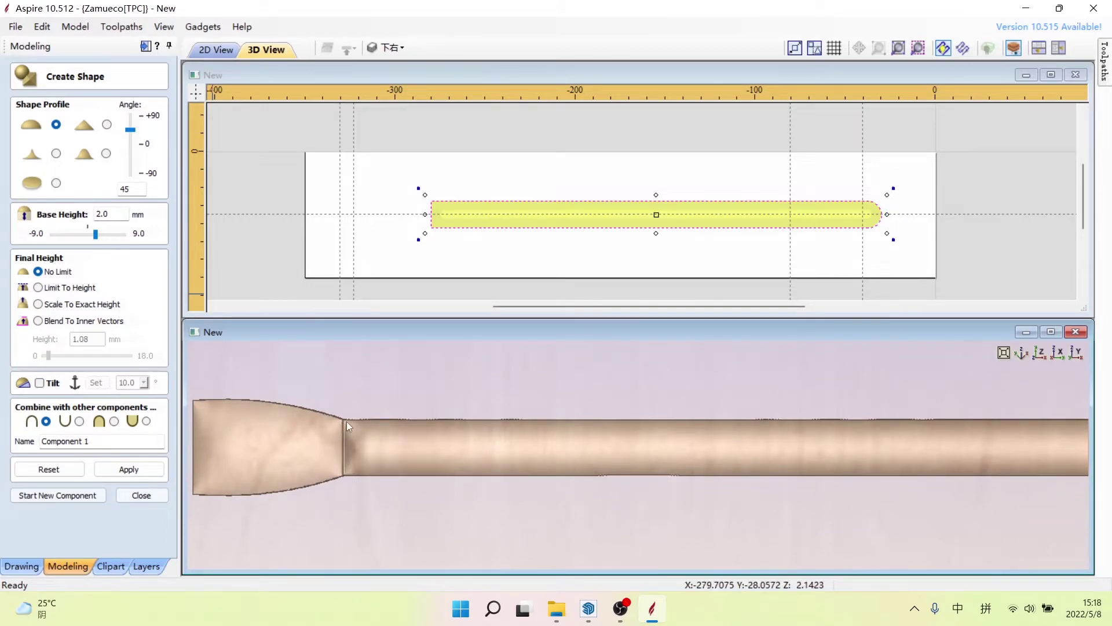
click(1077, 353)
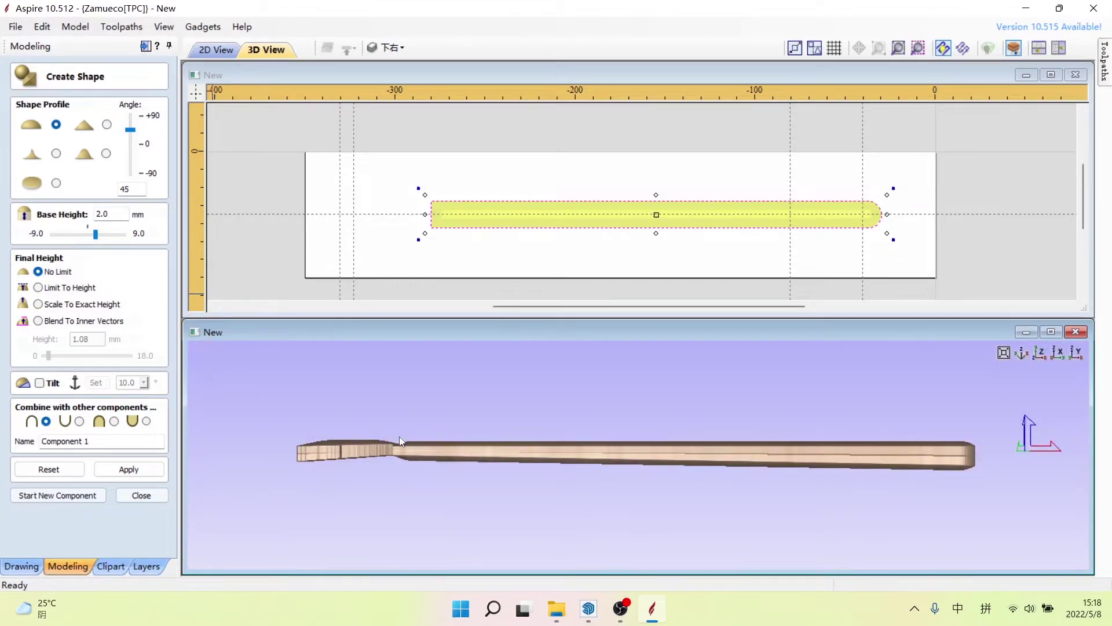
scroll(399, 436, up, 3)
drag(513, 443, 380, 445)
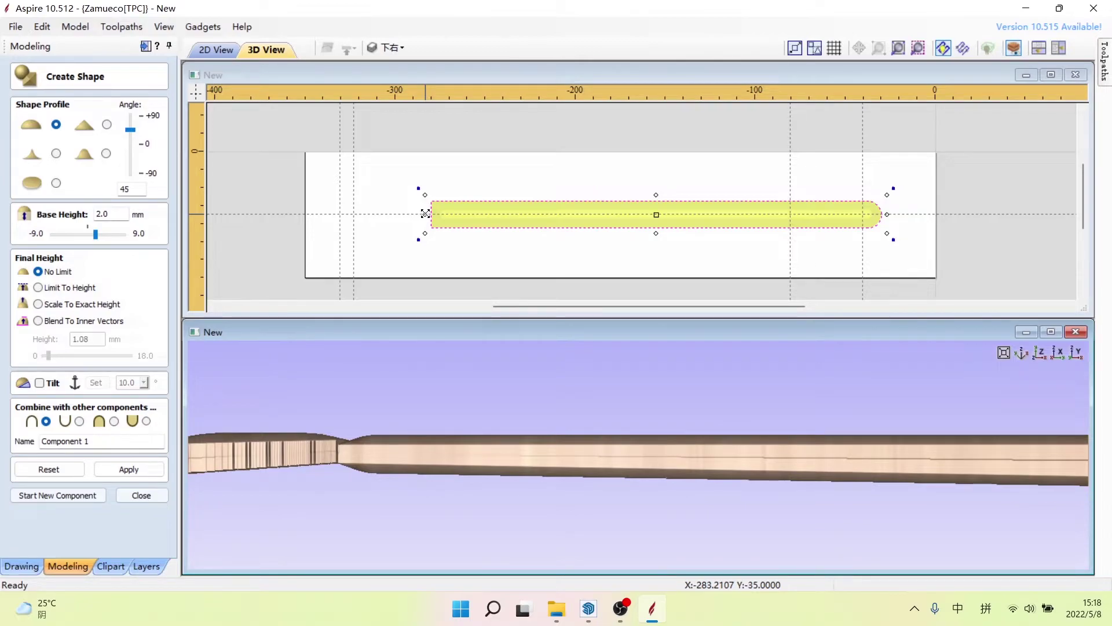
drag(425, 213, 407, 216)
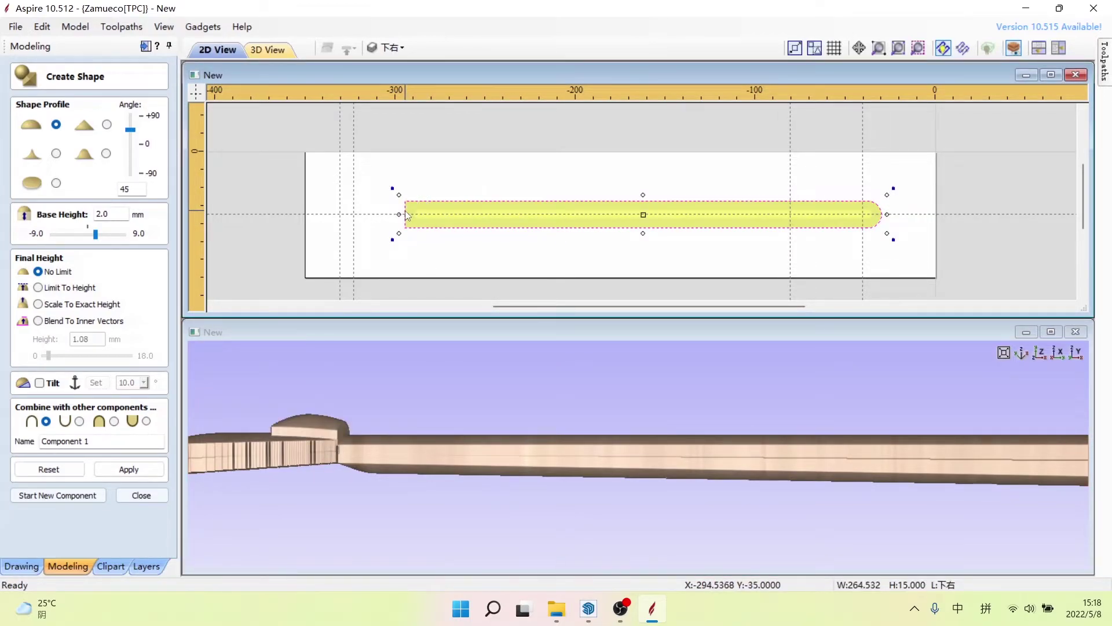
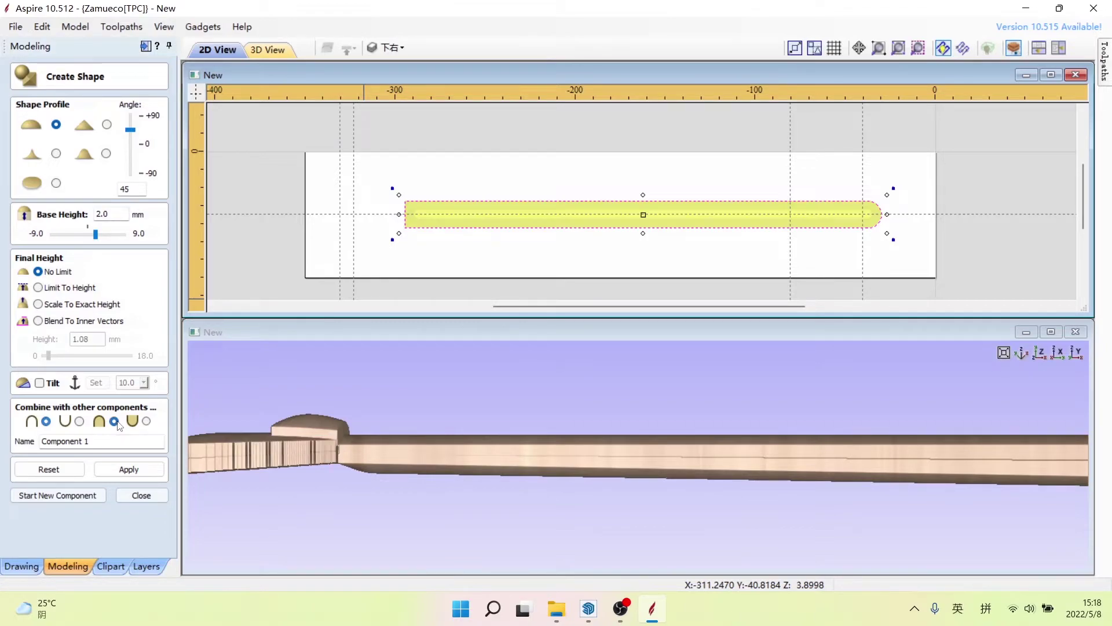
Step: Merge the rounded handle shape with the model, then check it from top and side views
click(114, 421)
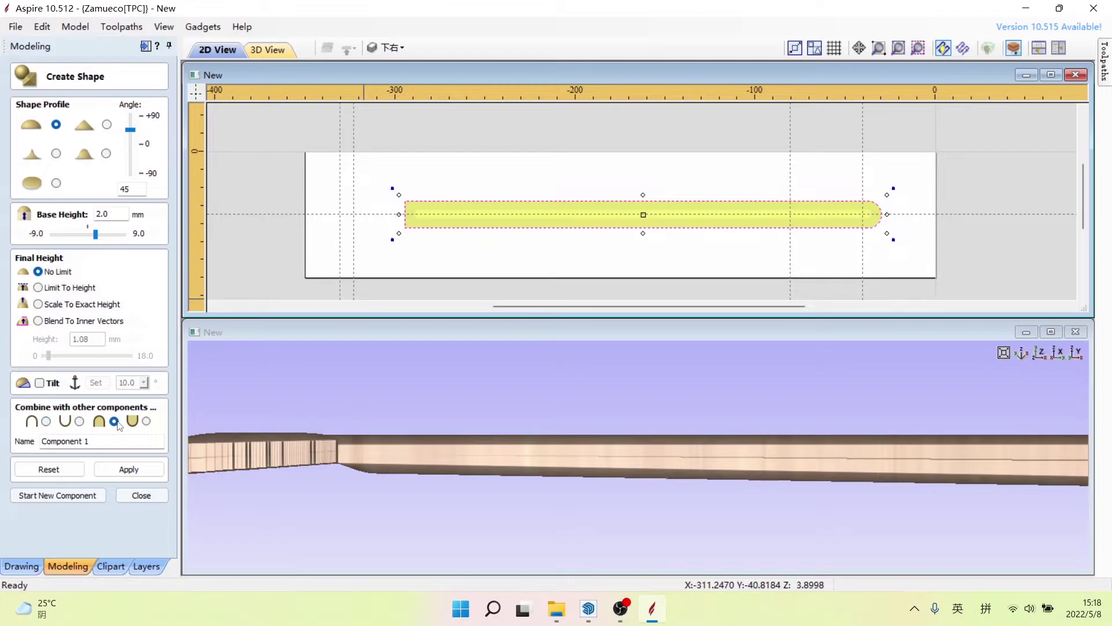
click(325, 442)
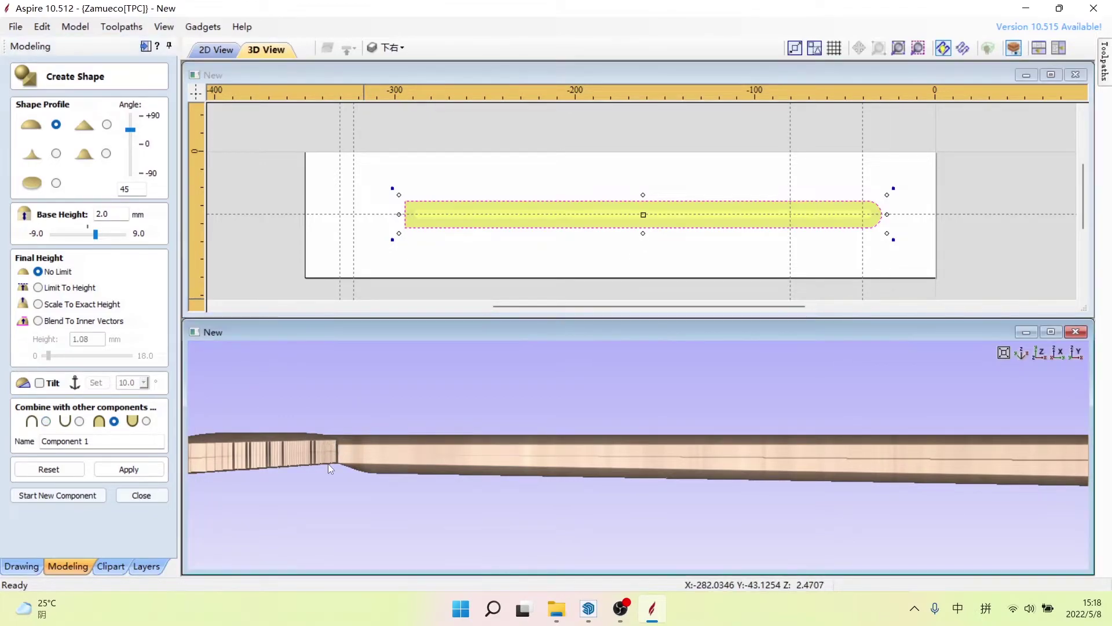
mouse_move(328, 464)
mouse_down()
mouse_move(330, 429)
mouse_move(363, 405)
mouse_move(363, 444)
mouse_up()
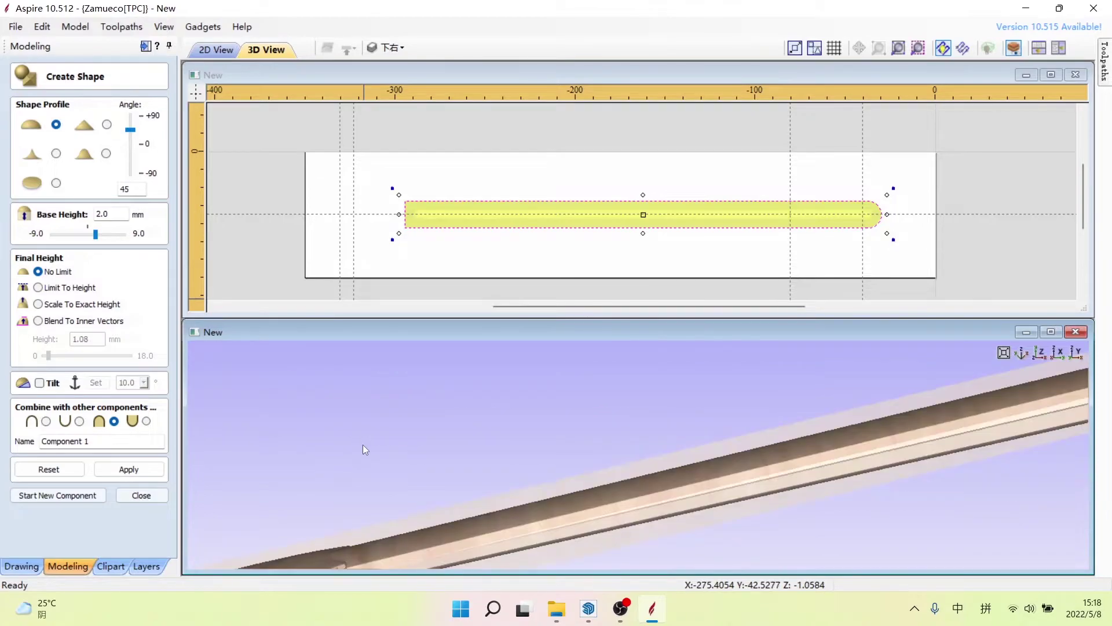
click(1041, 354)
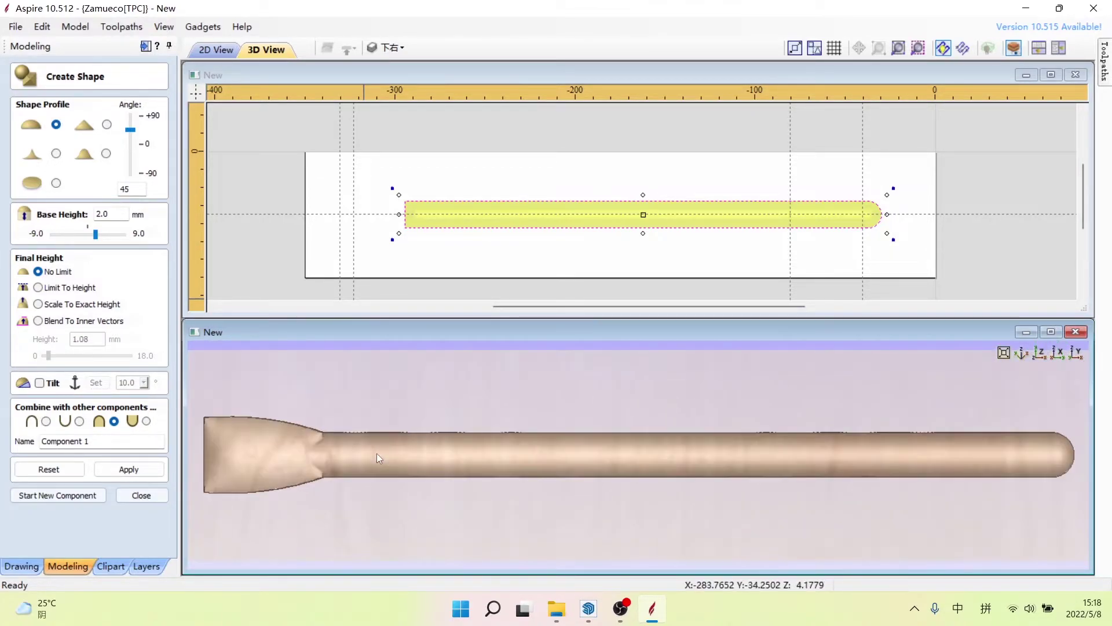
drag(339, 459, 336, 457)
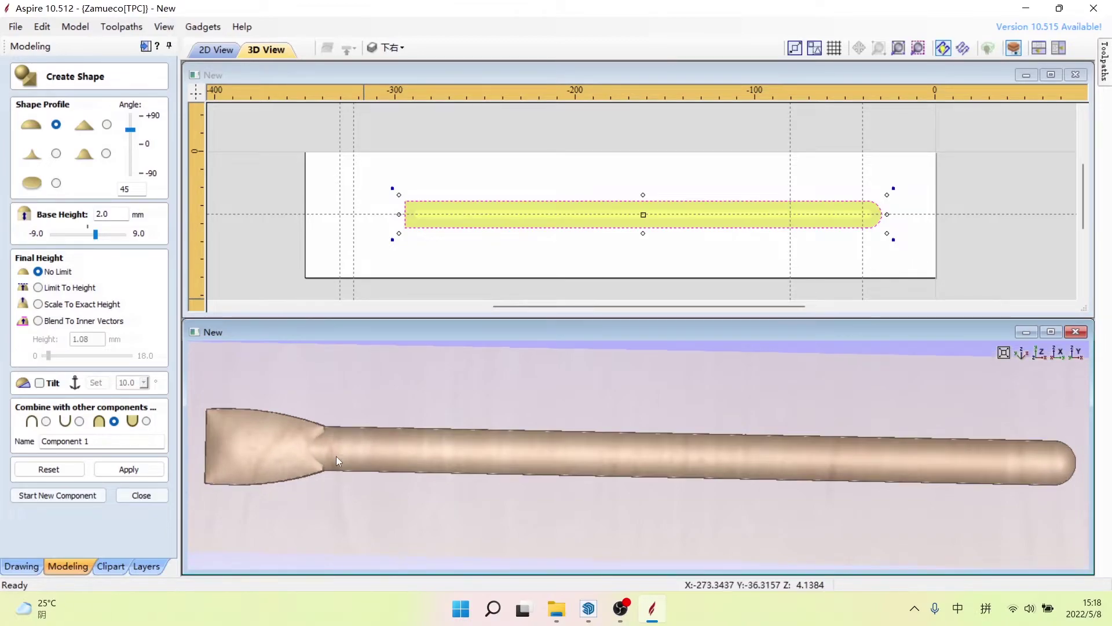
click(1075, 353)
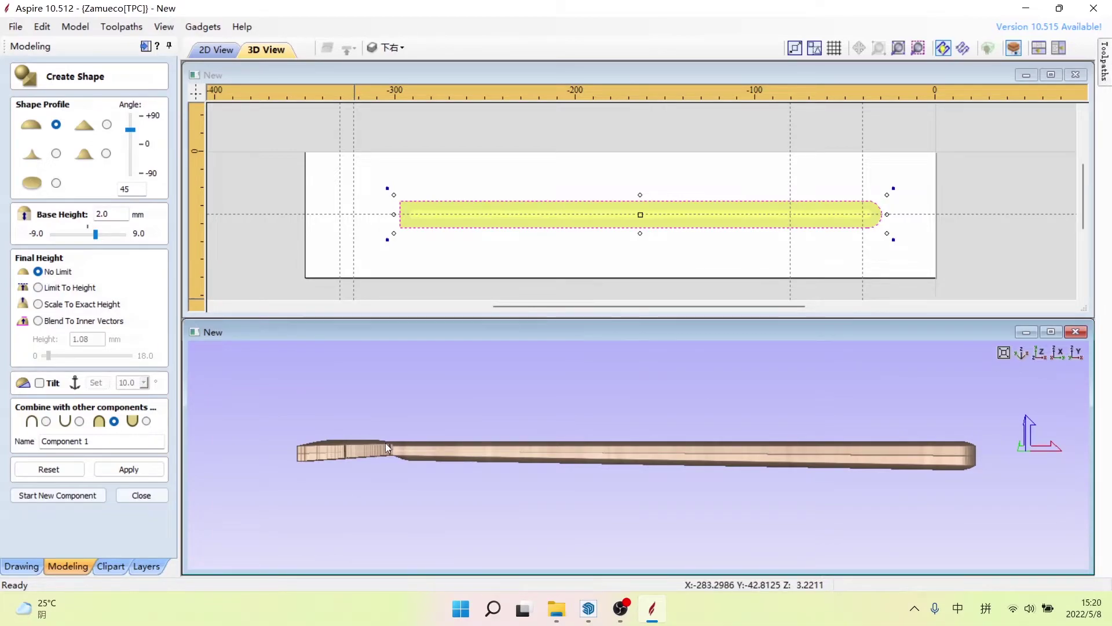
scroll(385, 442, up, 2)
scroll(464, 443, down, 1)
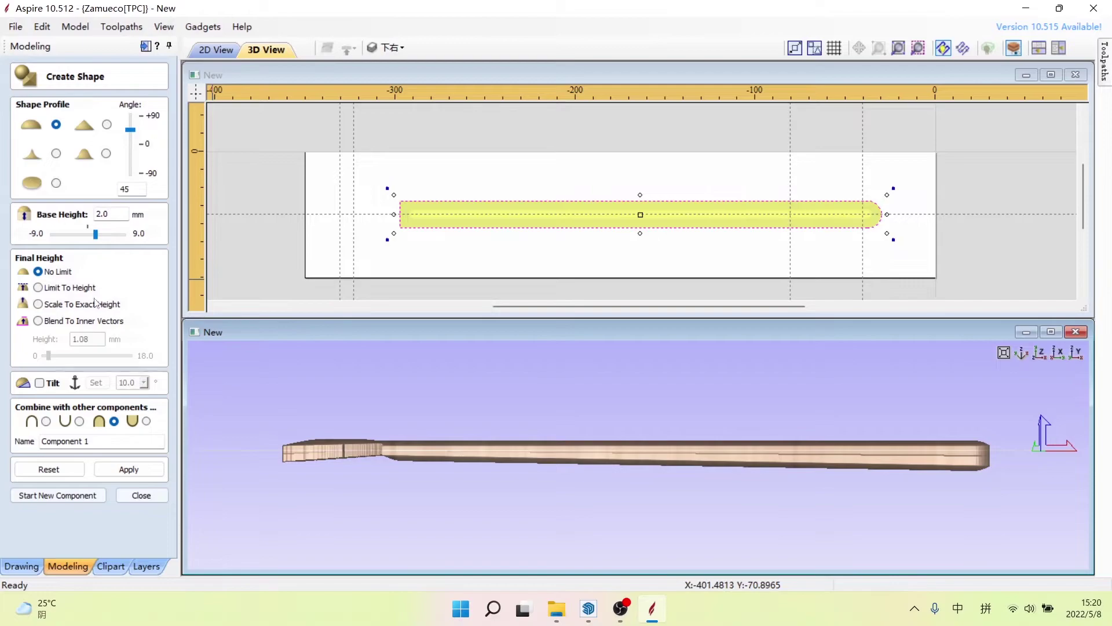
Step: Enable tilt along the handle from its left end to the rounded end, with angle 0.0
click(40, 383)
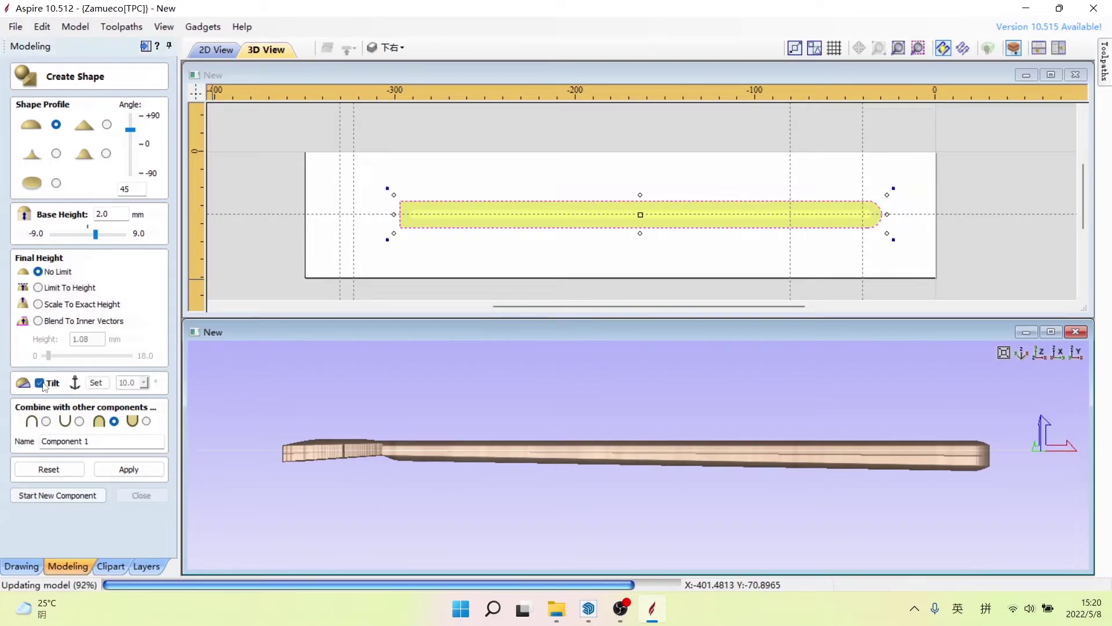
click(97, 388)
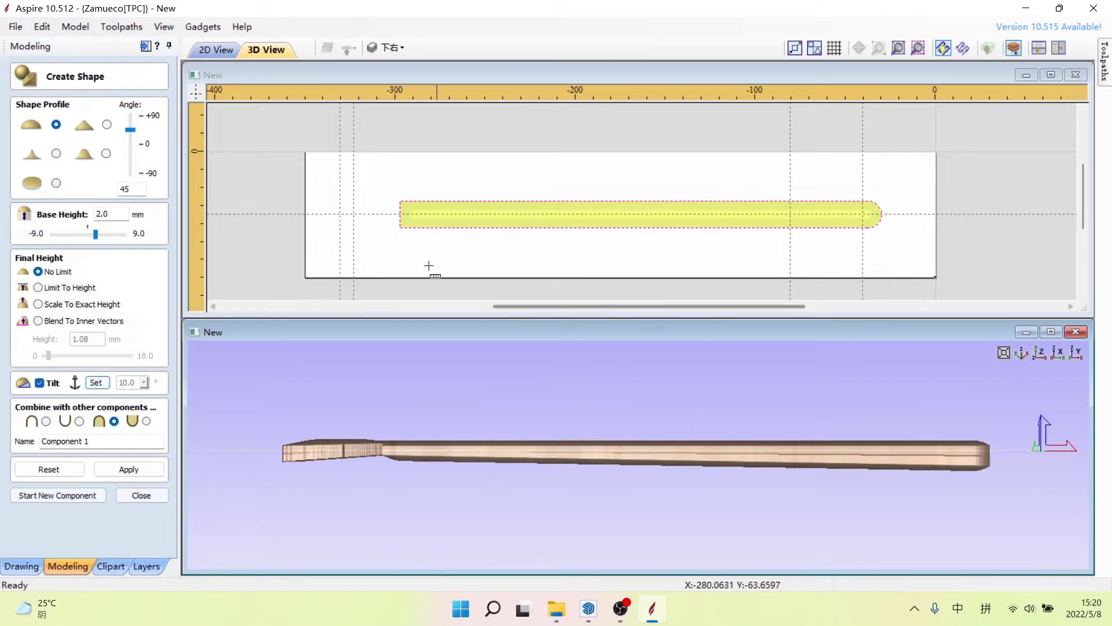
drag(401, 213, 881, 211)
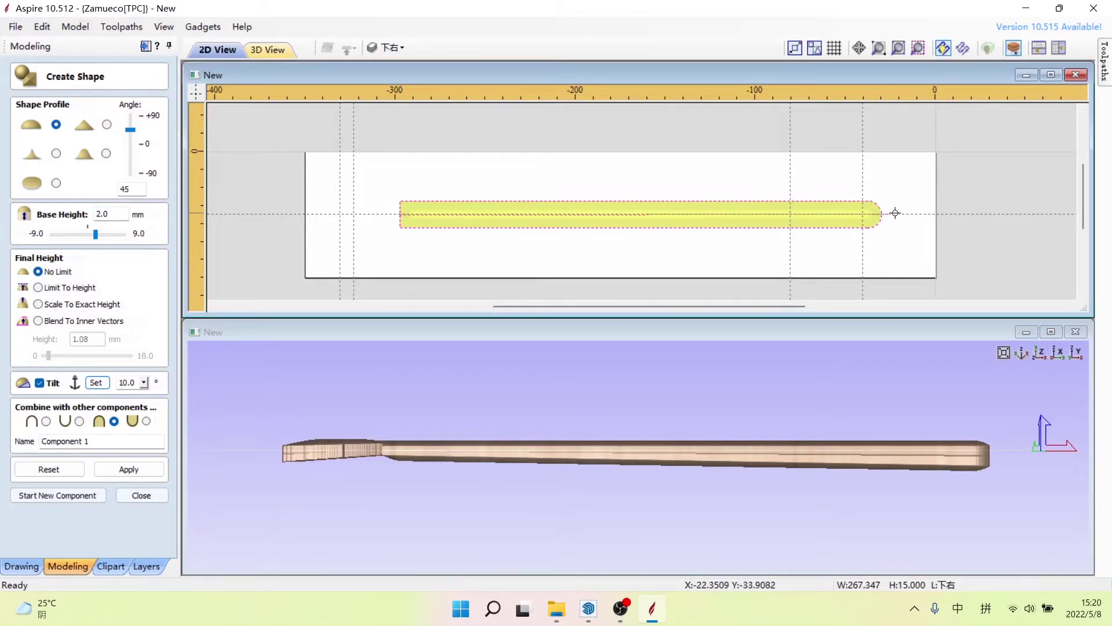
click(884, 212)
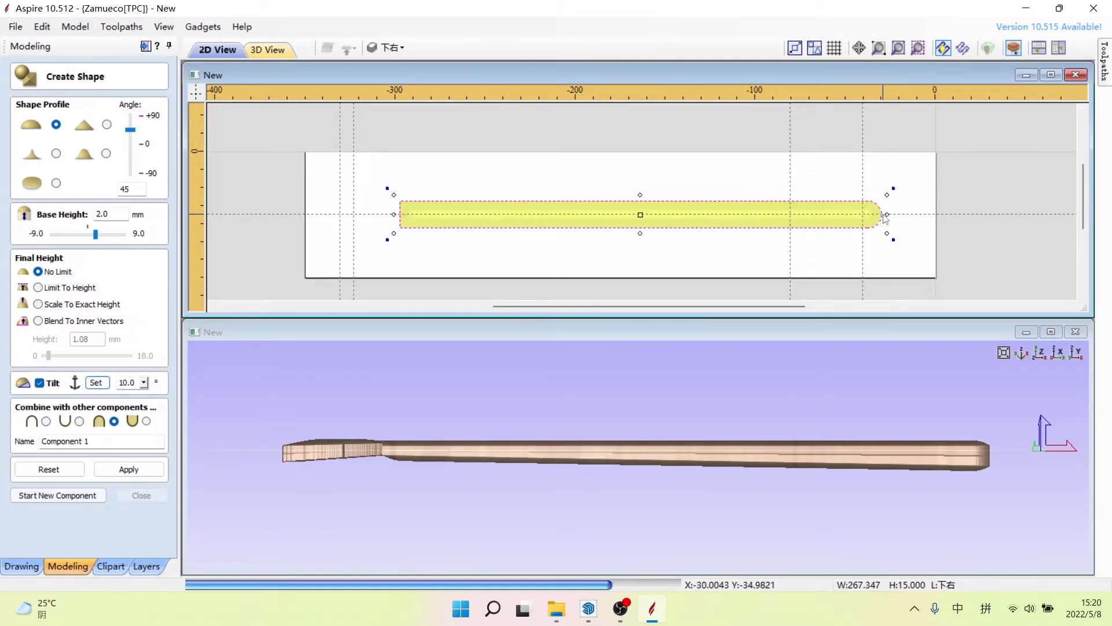
drag(144, 383, 152, 401)
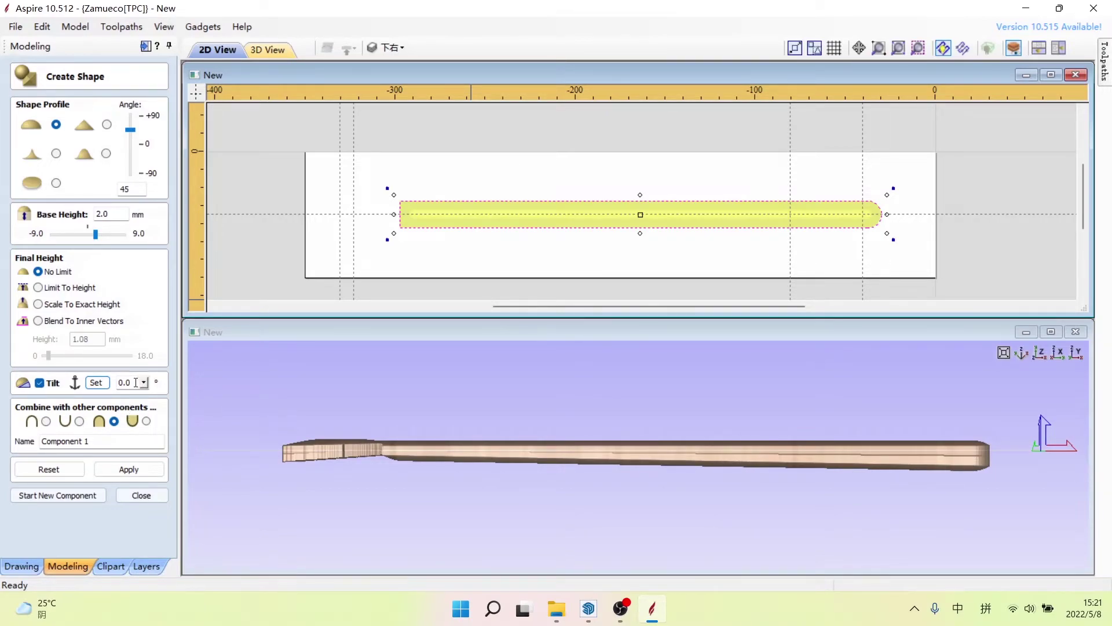
Step: Set the handle's tilt angle to -1° and orbit to inspect the tilt
drag(136, 382, 113, 382)
text(-1)
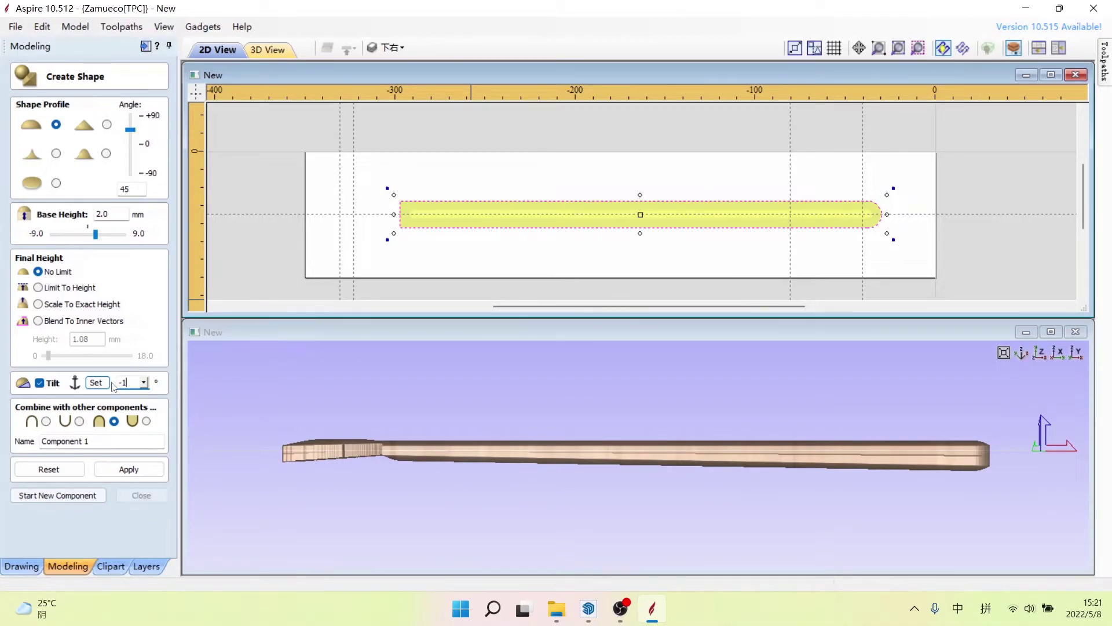
key(Return)
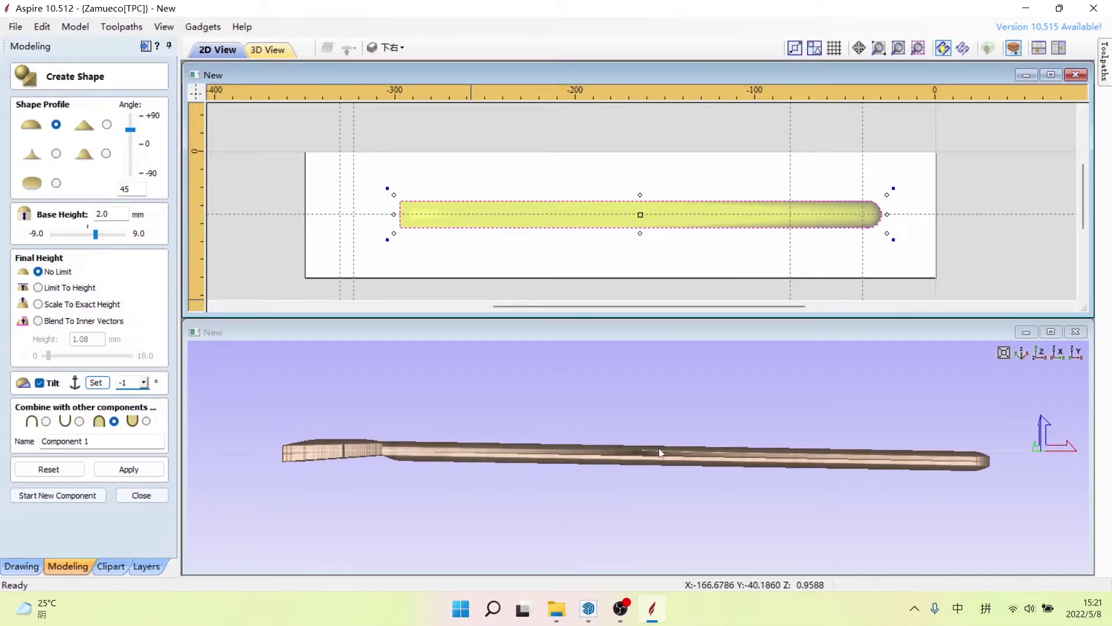
scroll(868, 467, up, 1)
drag(761, 463, 499, 446)
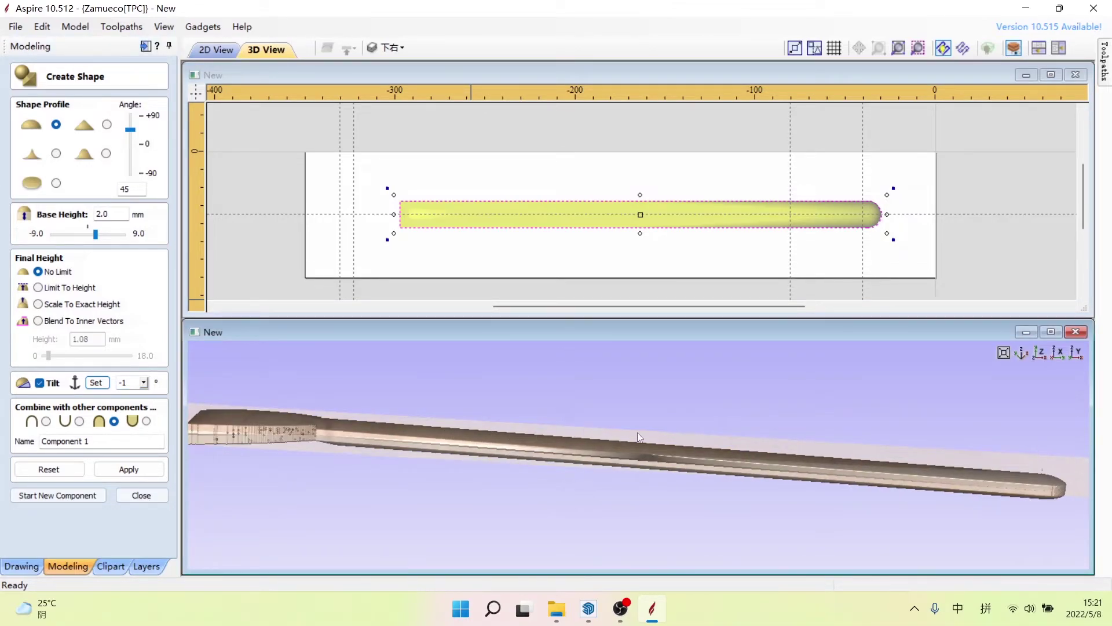
mouse_move(721, 446)
mouse_down()
mouse_move(756, 517)
mouse_move(718, 455)
mouse_move(752, 479)
mouse_move(753, 468)
mouse_move(698, 395)
mouse_move(642, 356)
mouse_up()
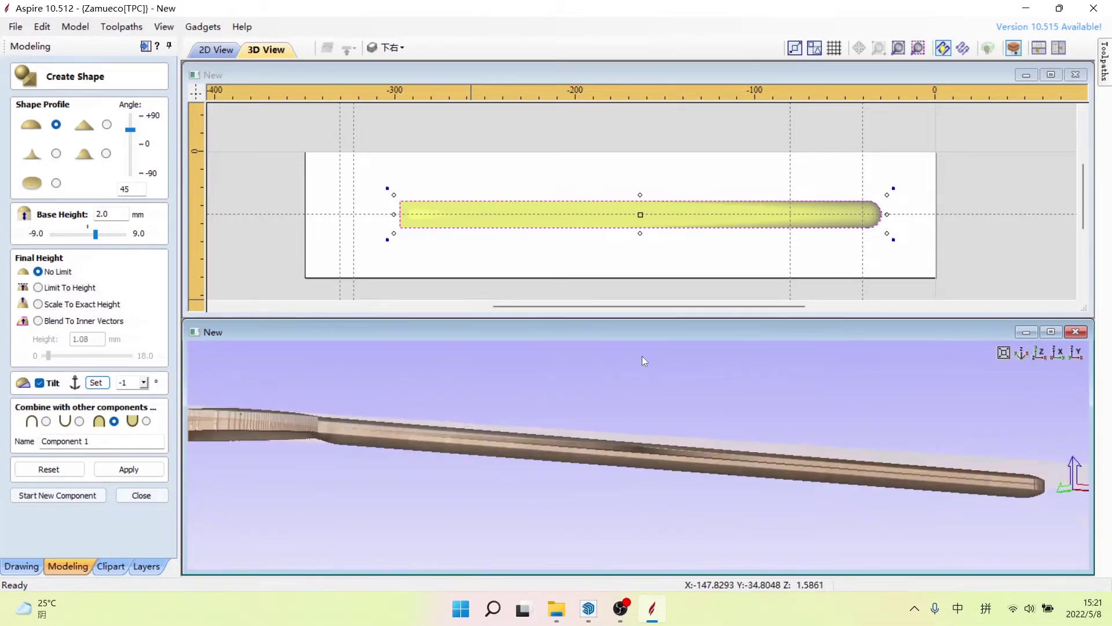
mouse_move(753, 482)
mouse_down()
mouse_move(763, 480)
mouse_move(719, 458)
mouse_move(701, 475)
mouse_move(715, 491)
mouse_move(638, 475)
mouse_up()
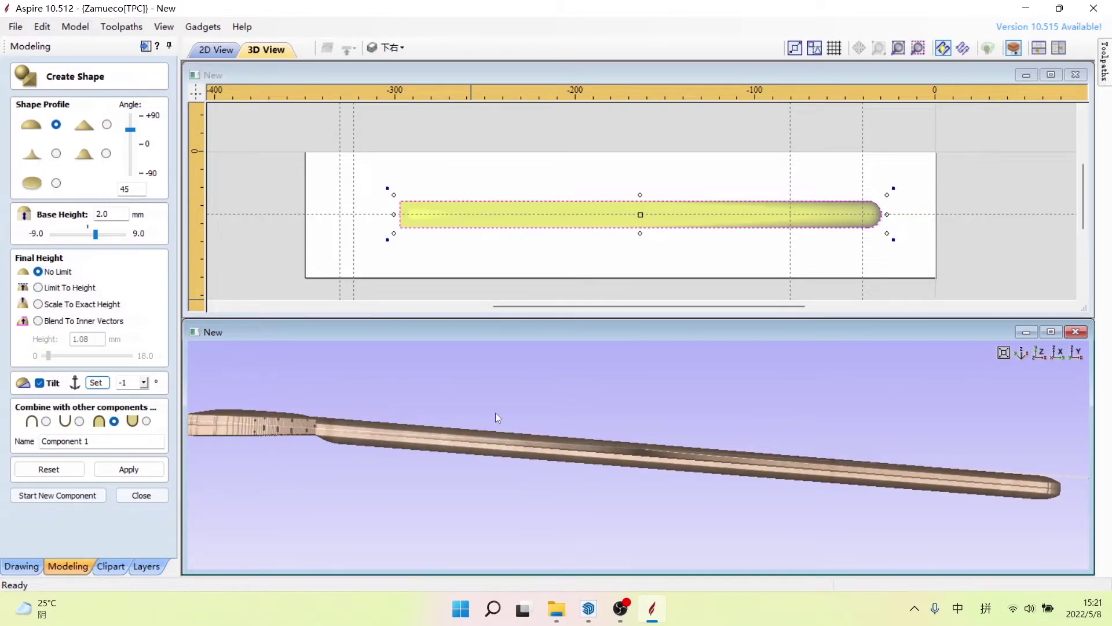
drag(495, 412, 757, 381)
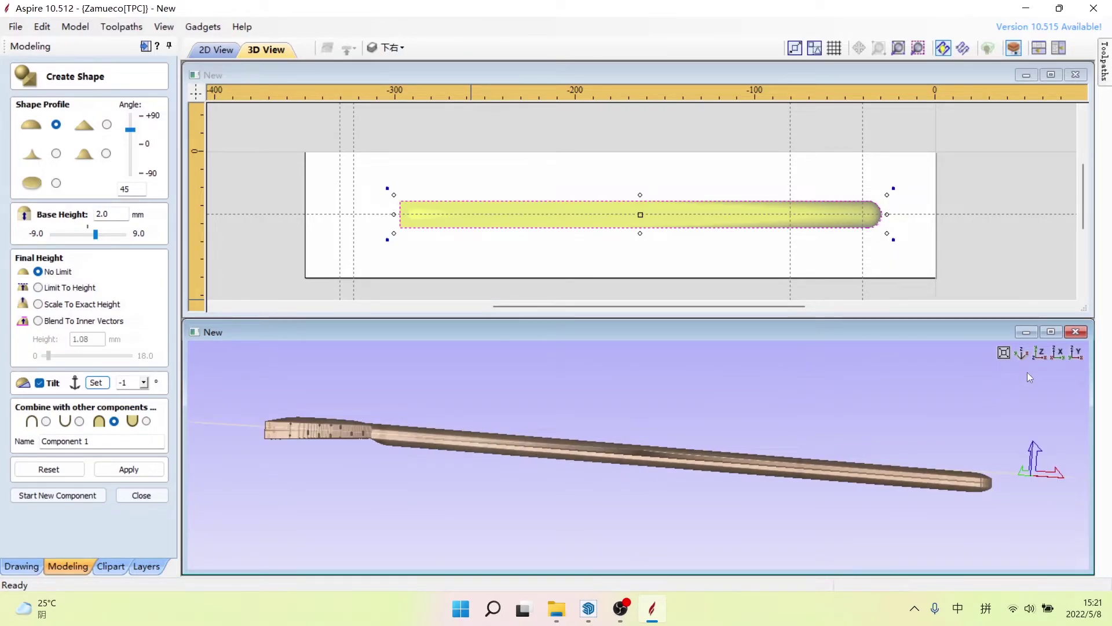
Step: Check the tilted handle from the side and select the component's name
click(1077, 353)
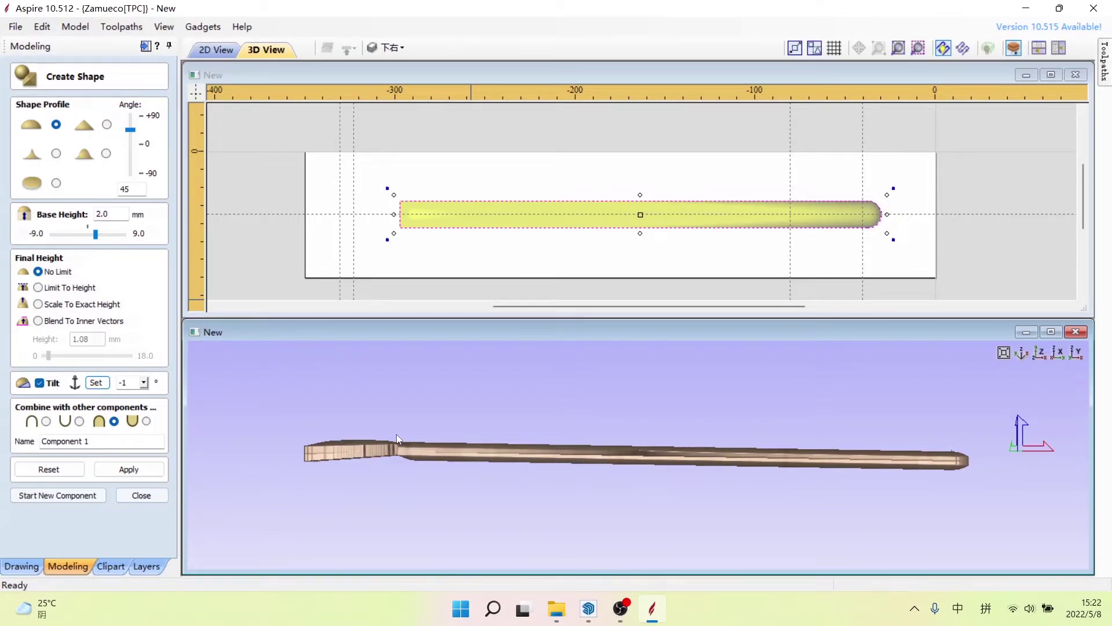
mouse_move(446, 442)
mouse_down()
mouse_move(448, 457)
mouse_move(444, 419)
mouse_move(449, 433)
mouse_up()
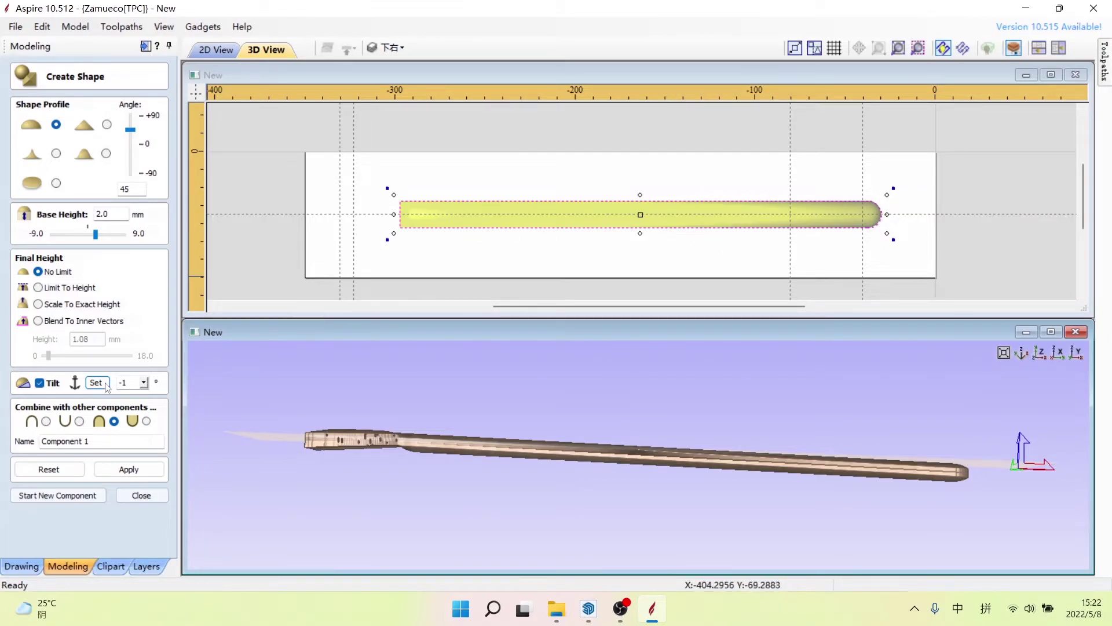
drag(104, 440, 6, 434)
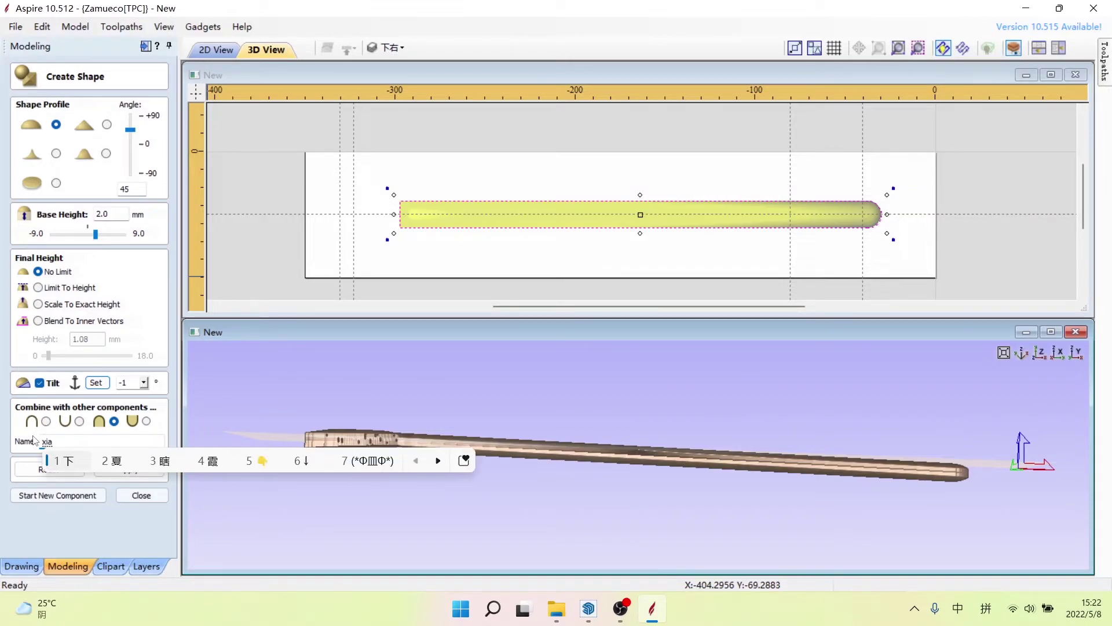
Step: Apply the tilted shape as component '下右' and close shape creation
text(下右)
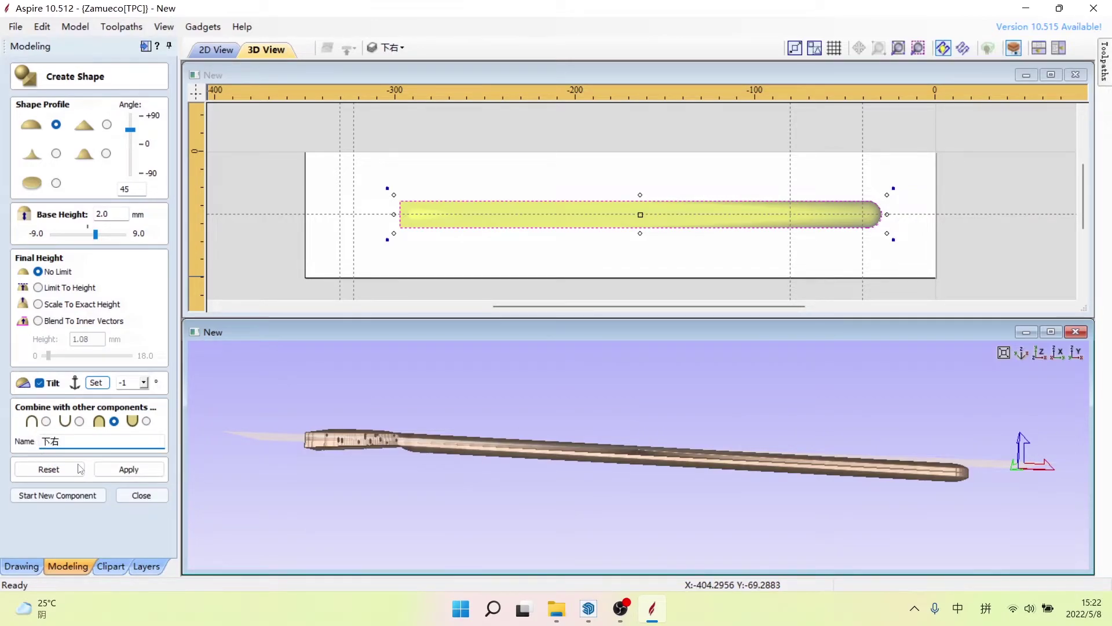
click(127, 470)
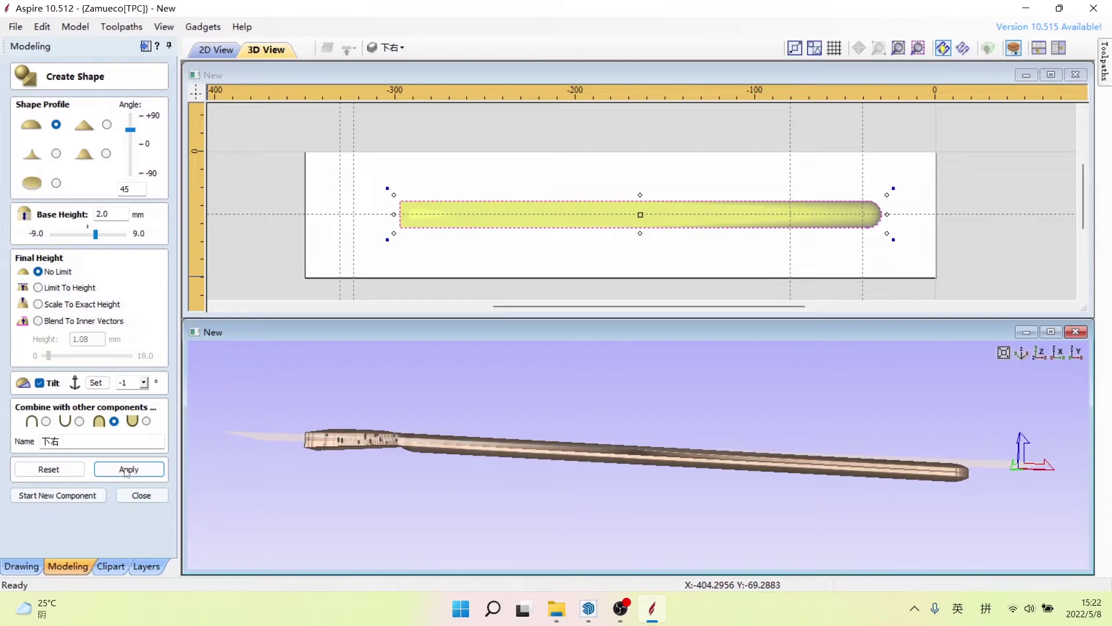
click(150, 494)
mouse_move(583, 434)
mouse_down()
mouse_move(586, 524)
mouse_move(610, 544)
mouse_move(639, 450)
mouse_move(643, 380)
mouse_move(628, 437)
mouse_move(599, 450)
mouse_move(541, 438)
mouse_move(537, 400)
mouse_move(567, 477)
mouse_move(638, 450)
mouse_move(606, 416)
mouse_up()
mouse_move(464, 450)
mouse_down()
mouse_move(483, 499)
mouse_move(549, 501)
mouse_move(562, 436)
mouse_move(591, 468)
mouse_move(627, 429)
mouse_move(578, 479)
mouse_move(576, 402)
mouse_move(572, 504)
mouse_move(574, 430)
mouse_move(575, 443)
mouse_up()
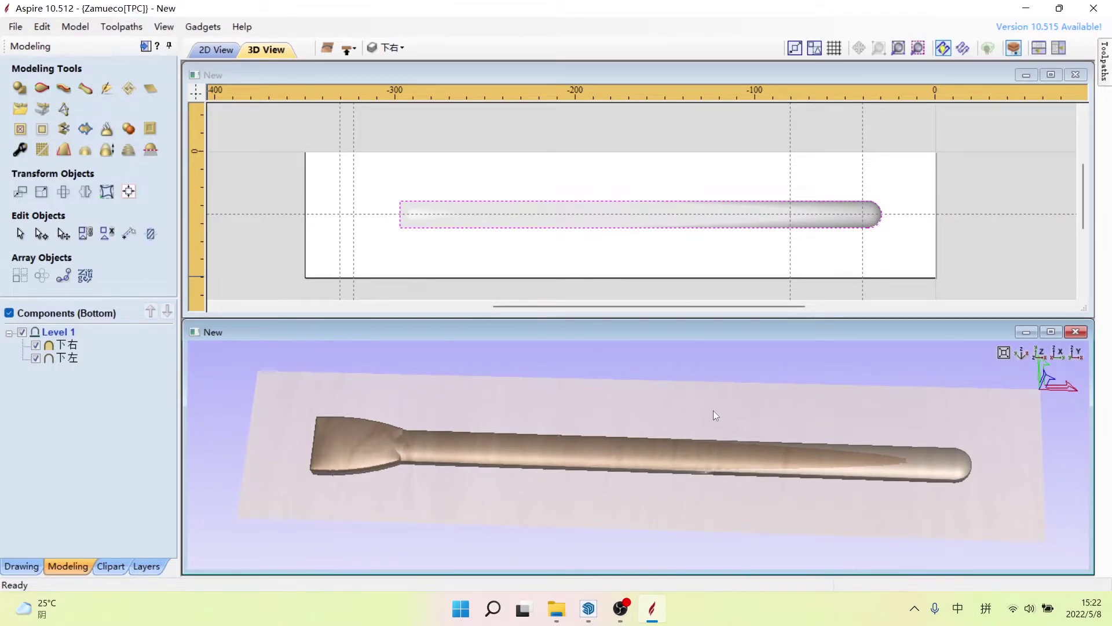
click(111, 566)
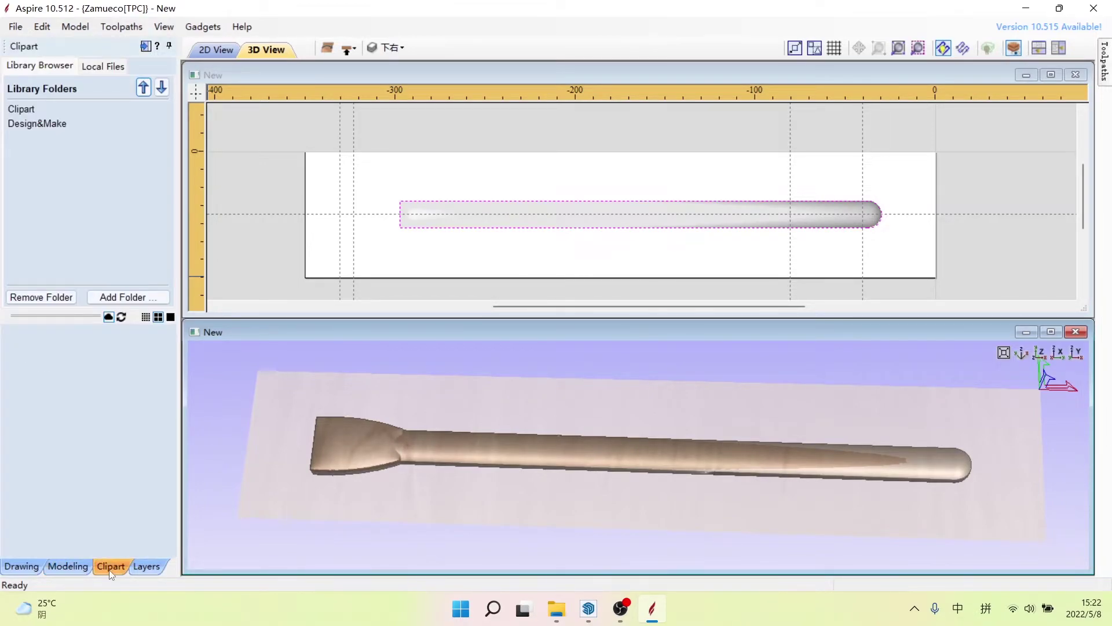
Step: Place a _Rectangular tab from the 3D Tabs clipart onto the handle
click(21, 110)
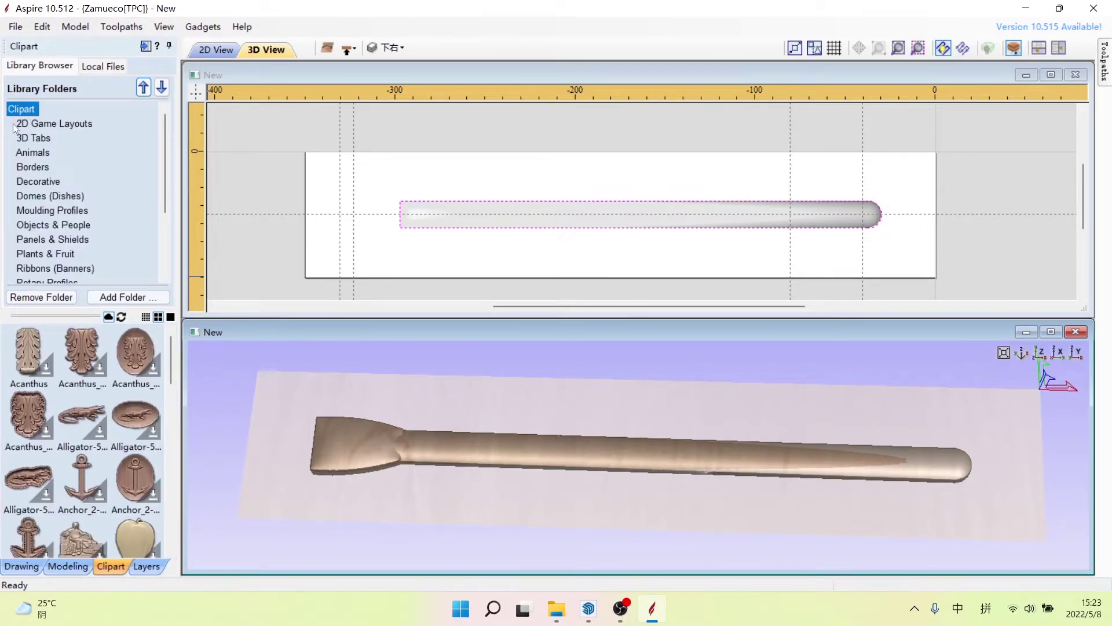
click(34, 140)
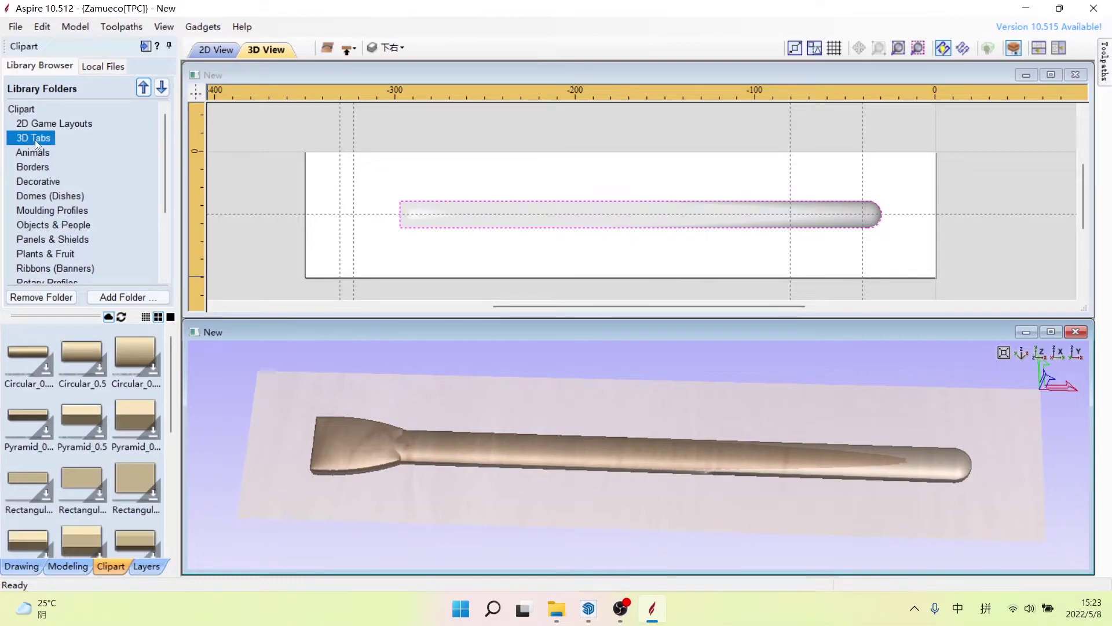
scroll(116, 415, down, 5)
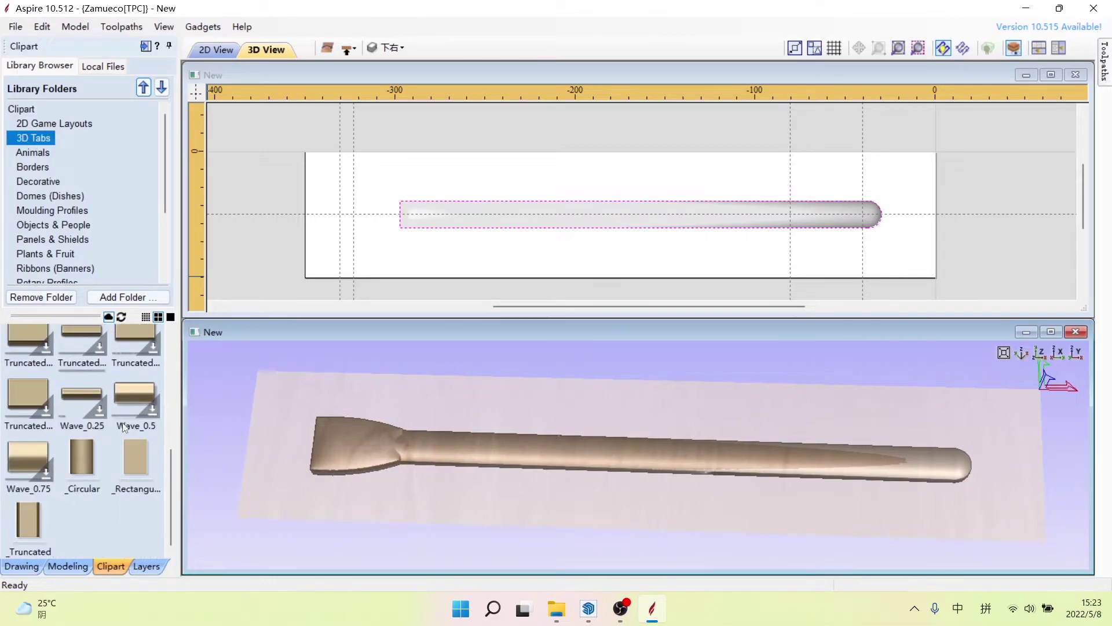
click(132, 451)
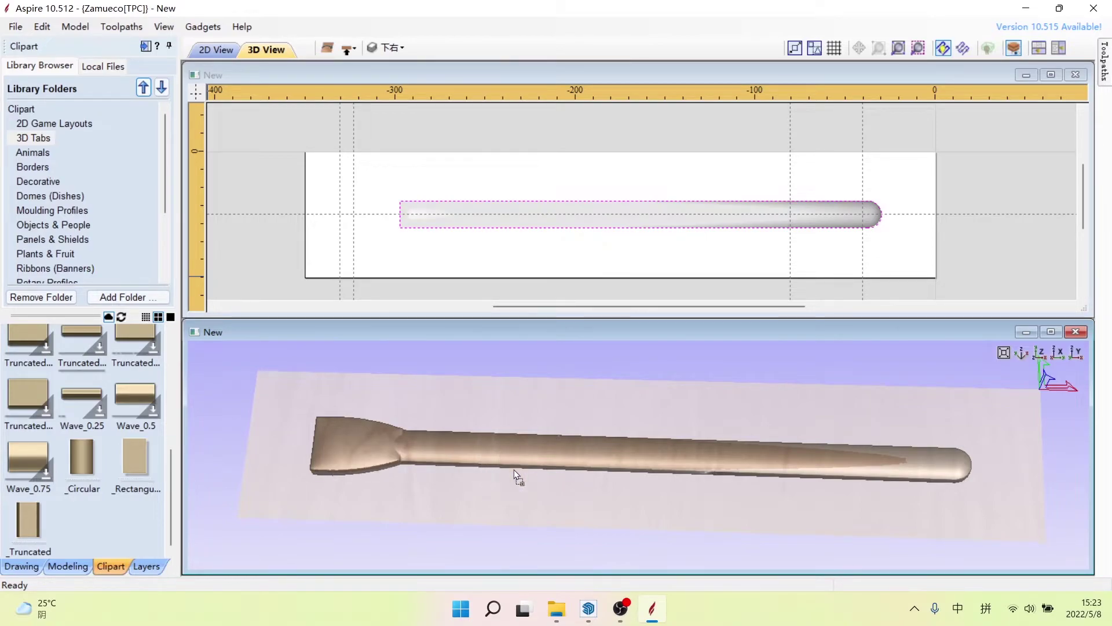
drag(514, 470, 514, 470)
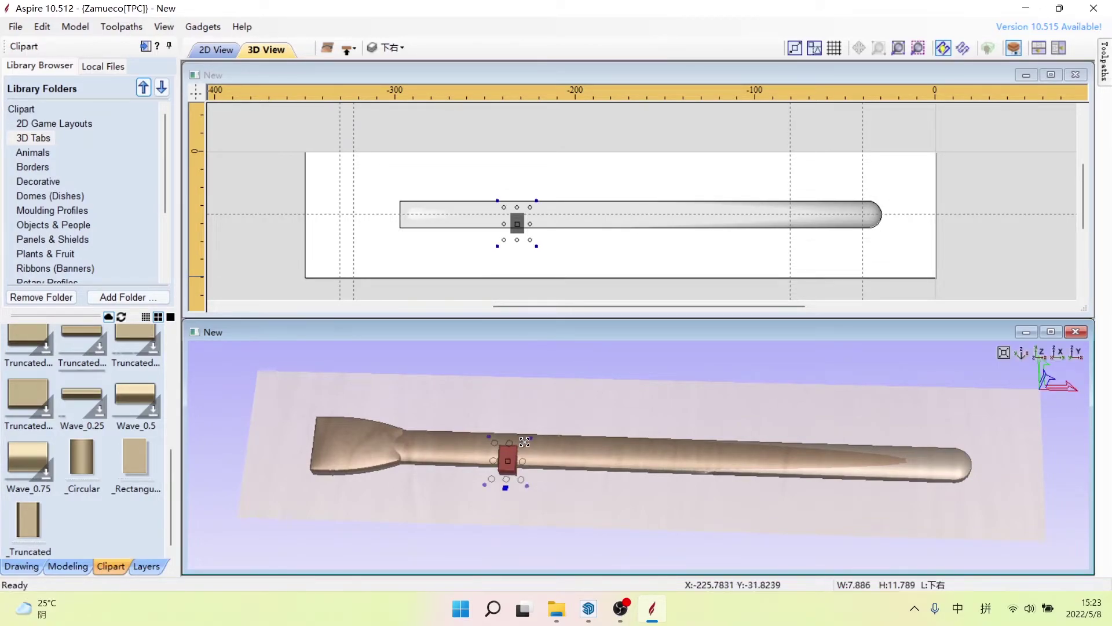
click(518, 453)
Step: Shrink the tab slightly and check it from the top and side views
click(1040, 353)
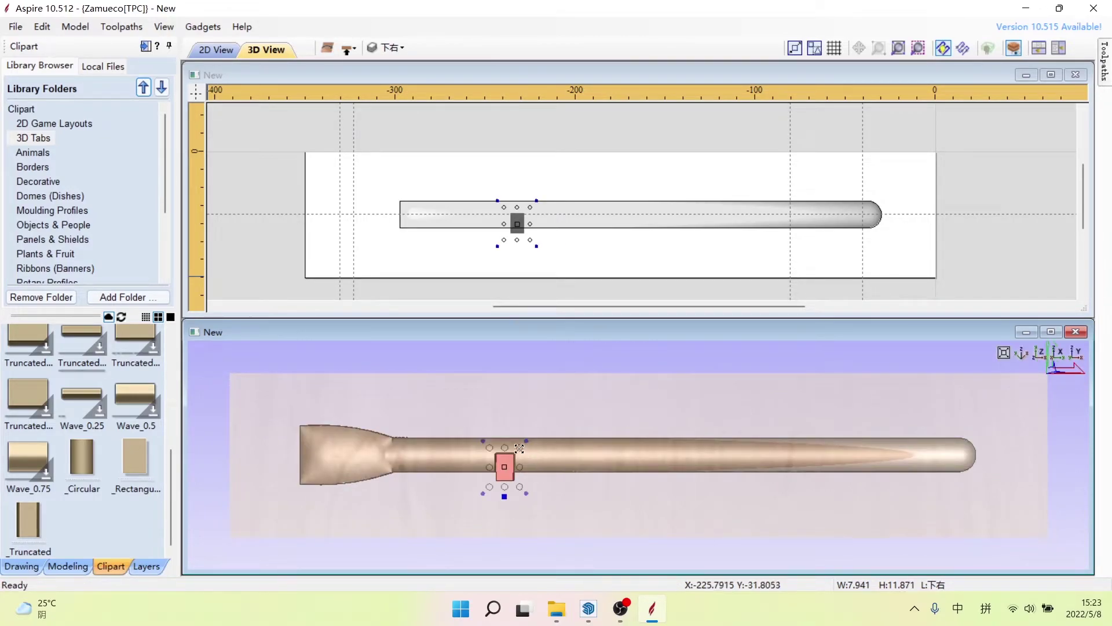
drag(518, 447, 514, 453)
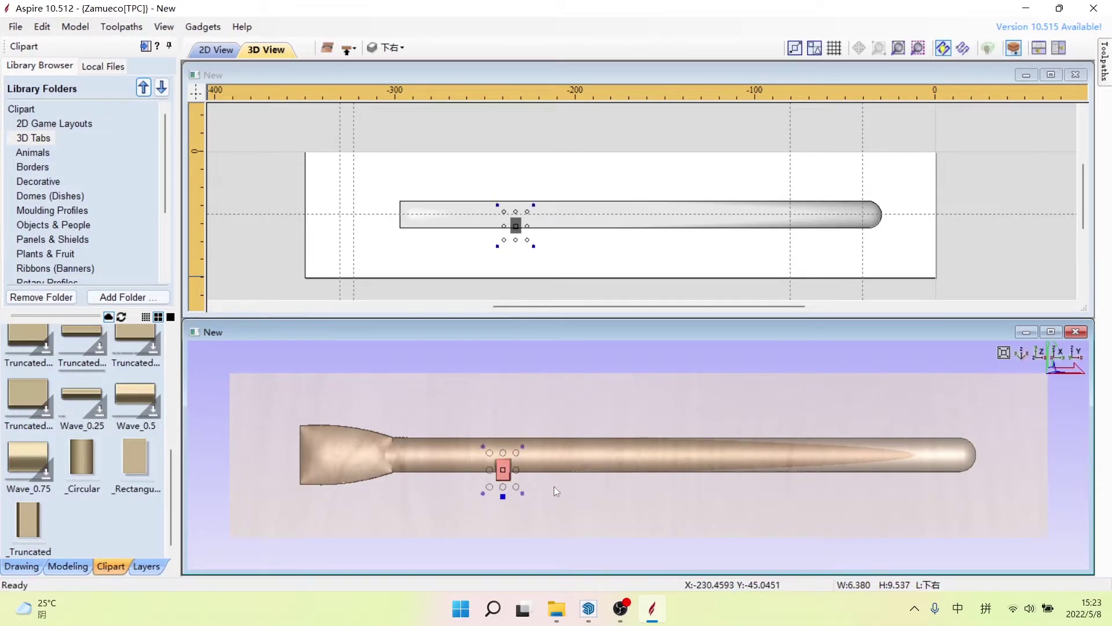
click(1074, 353)
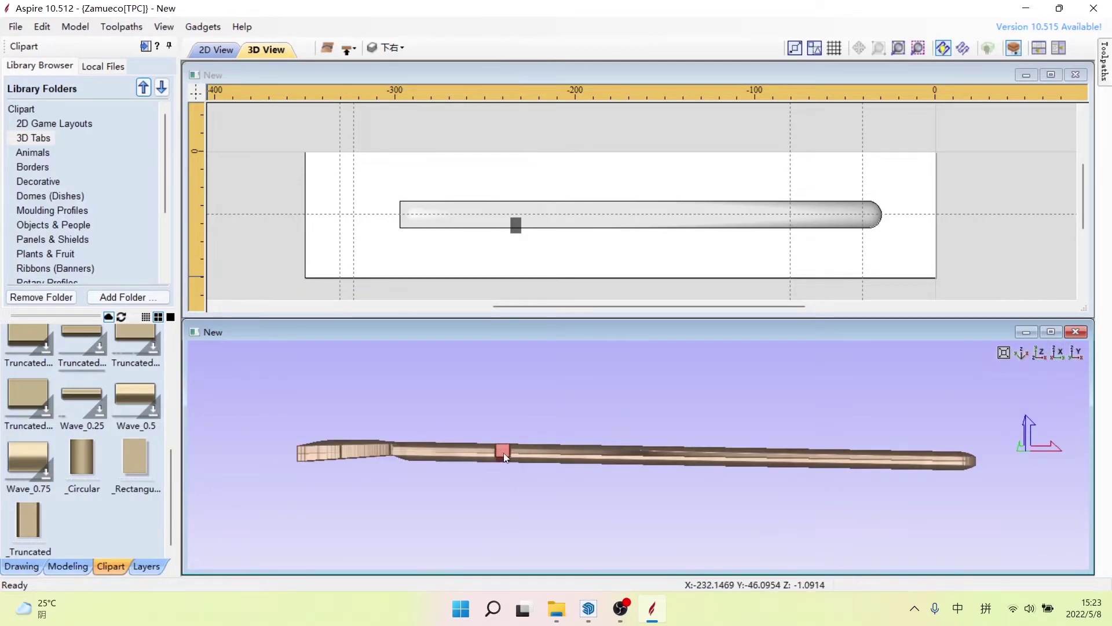
scroll(494, 446, up, 3)
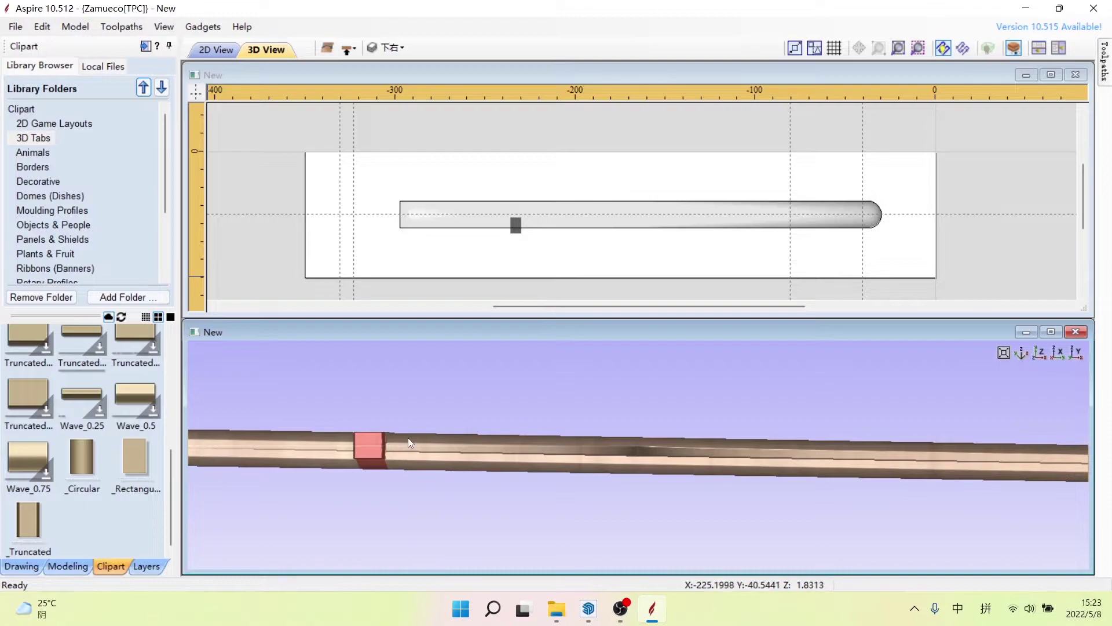
mouse_move(444, 421)
middle_down()
mouse_move(454, 464)
mouse_move(479, 430)
middle_up()
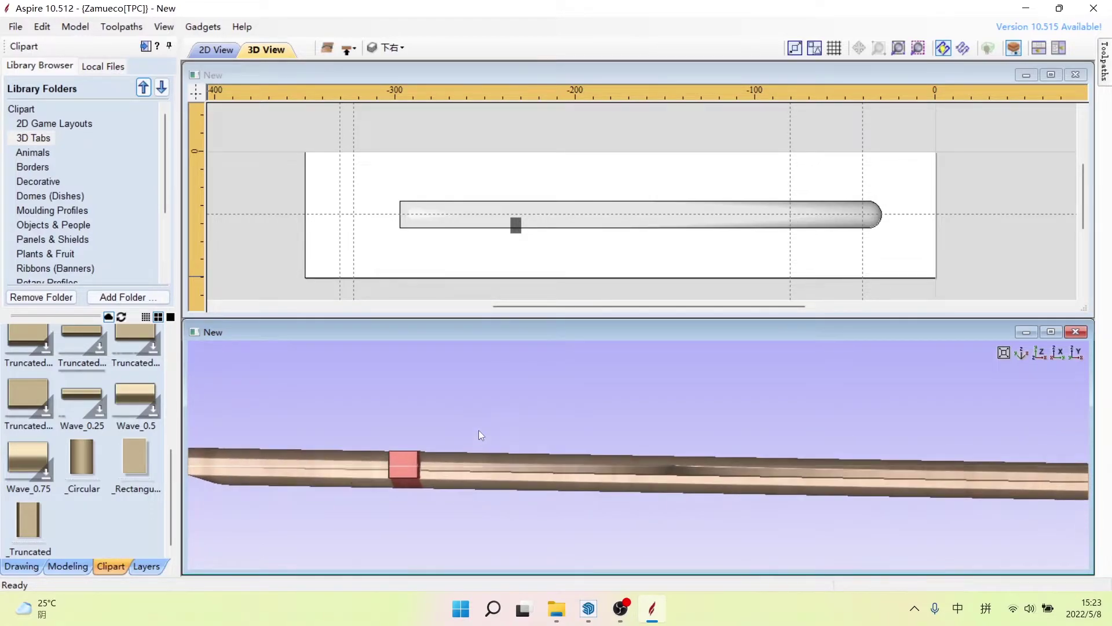
click(1040, 353)
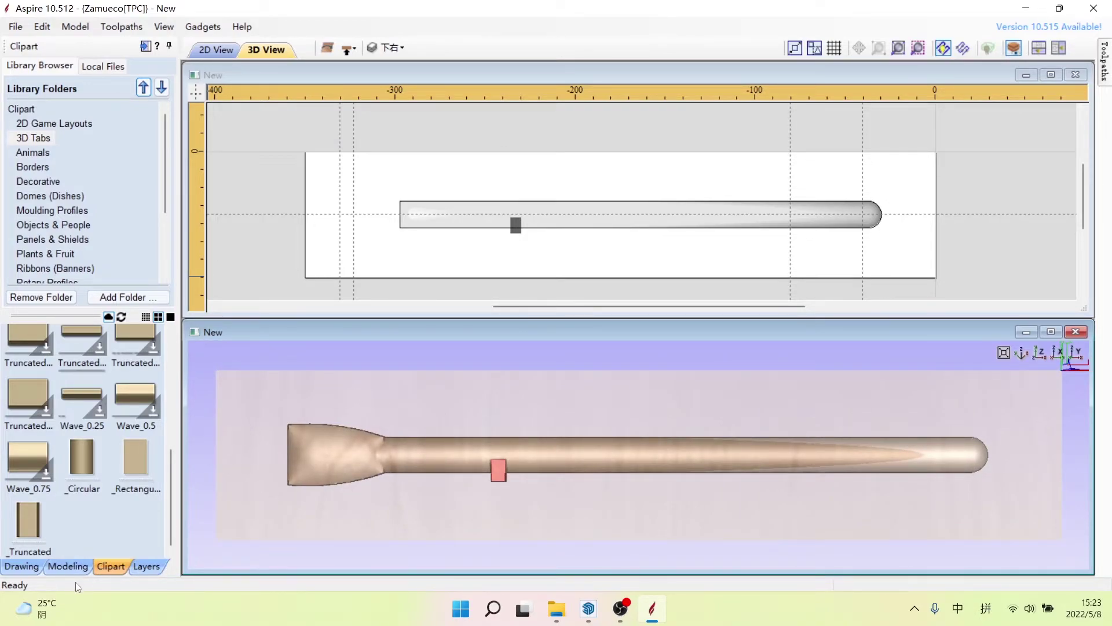
click(75, 566)
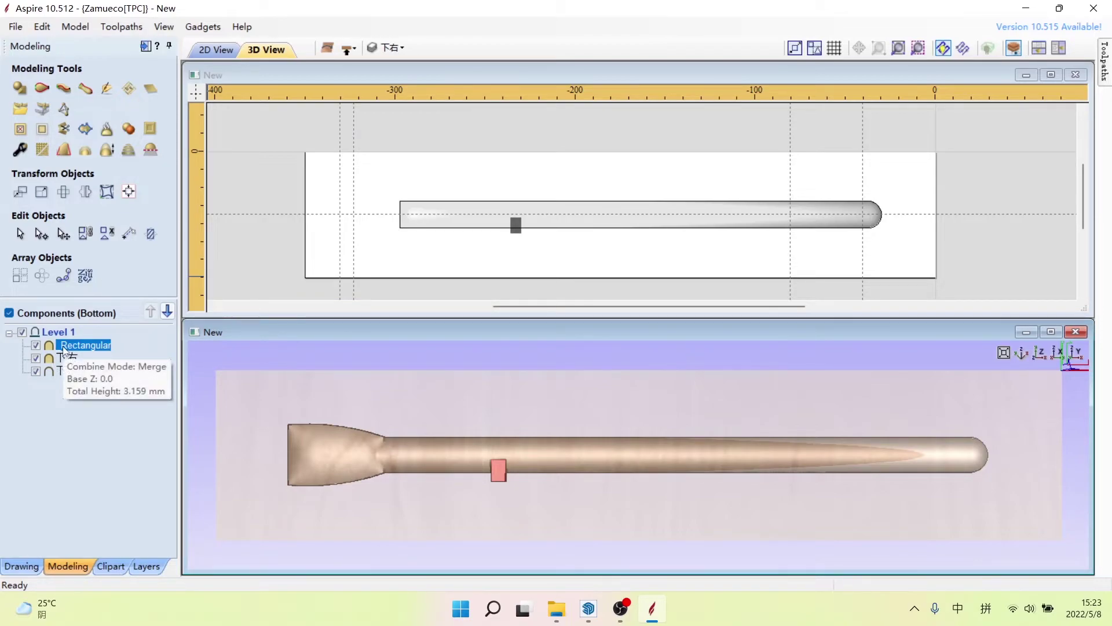
Step: Zoom and rotate around the rectangular tab, then select the tab block
scroll(507, 472, up, 2)
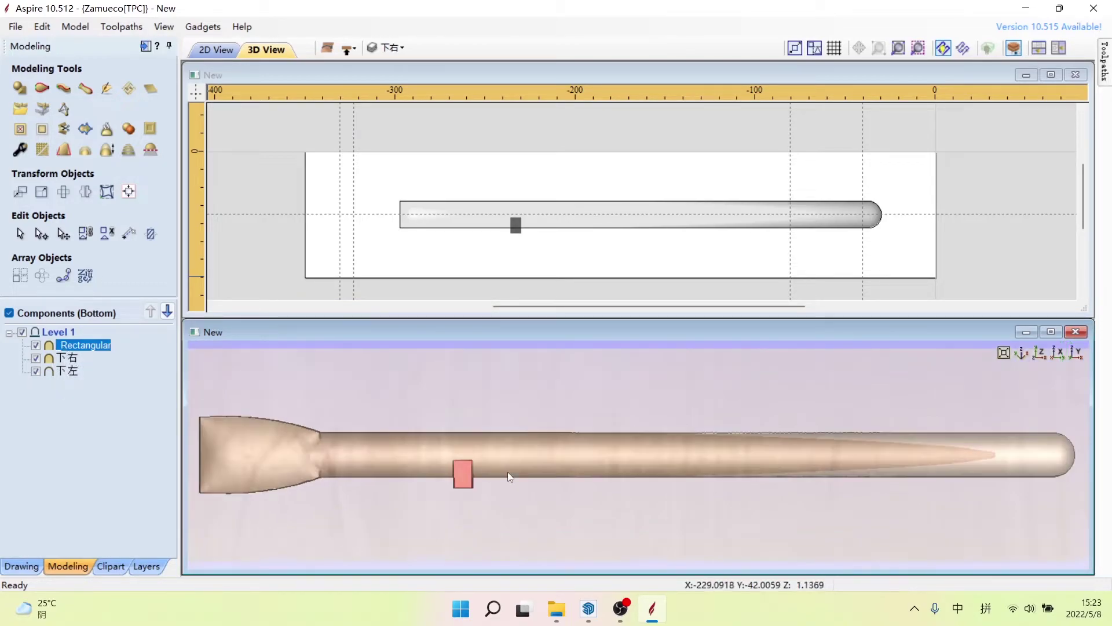
scroll(508, 472, up, 2)
scroll(436, 476, up, 2)
mouse_move(434, 466)
middle_down()
mouse_move(308, 445)
mouse_move(348, 427)
mouse_move(446, 425)
middle_up()
scroll(363, 450, up, 1)
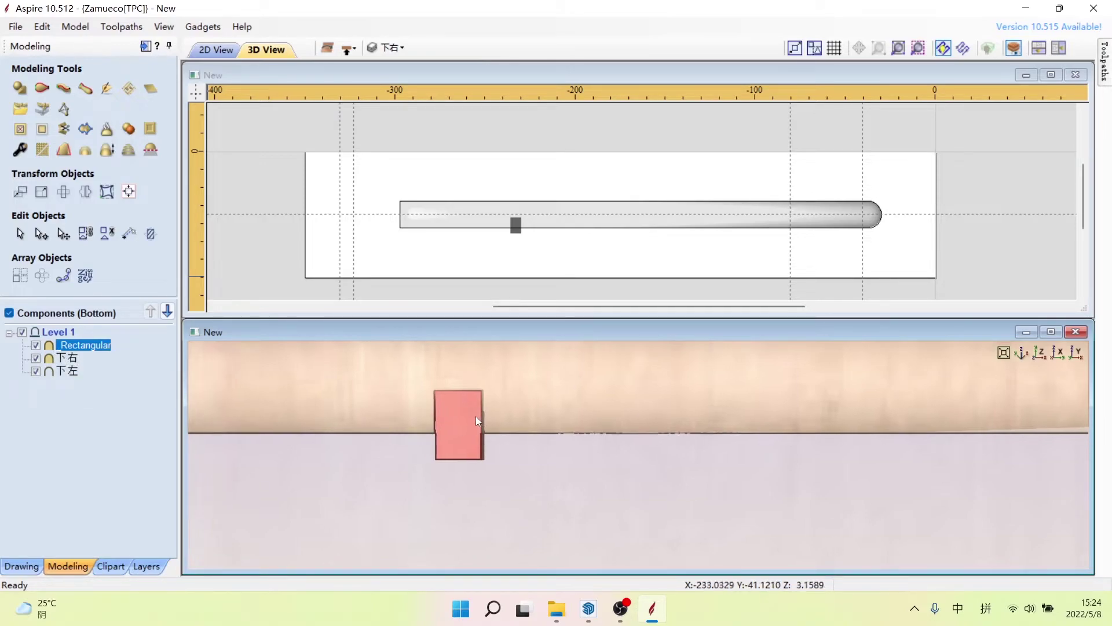
middle_drag(475, 416, 496, 420)
mouse_move(496, 421)
mouse_down()
mouse_move(537, 464)
mouse_move(554, 456)
mouse_move(457, 420)
mouse_move(516, 388)
mouse_move(484, 489)
mouse_move(495, 477)
mouse_up()
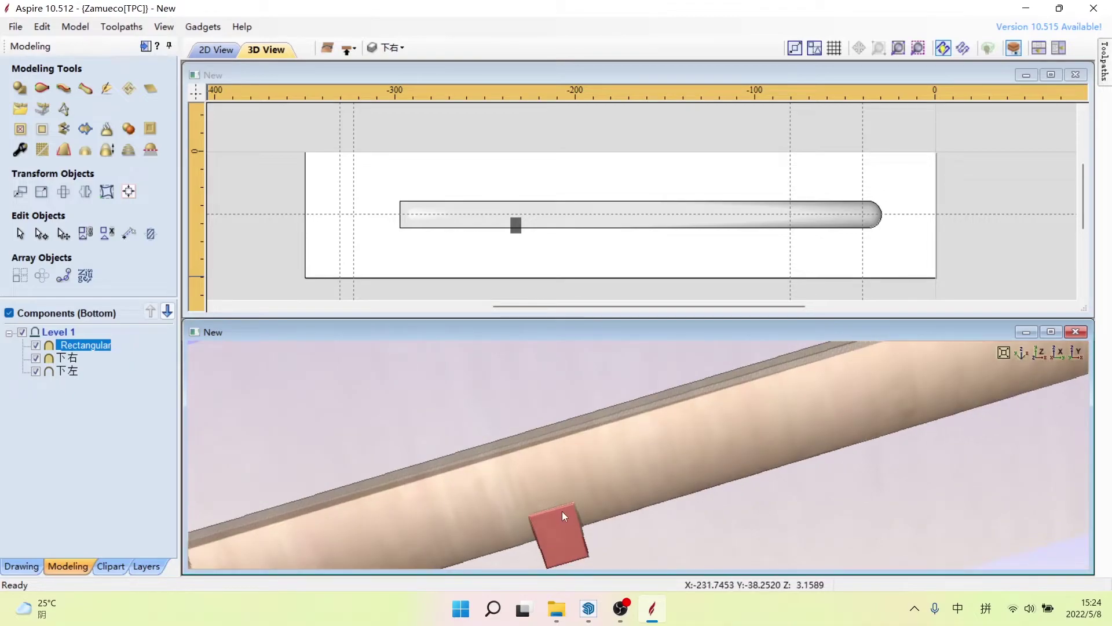
mouse_move(562, 511)
mouse_down()
mouse_move(585, 520)
mouse_move(578, 398)
mouse_move(523, 439)
mouse_move(548, 475)
mouse_move(572, 481)
mouse_move(509, 405)
mouse_up()
click(509, 406)
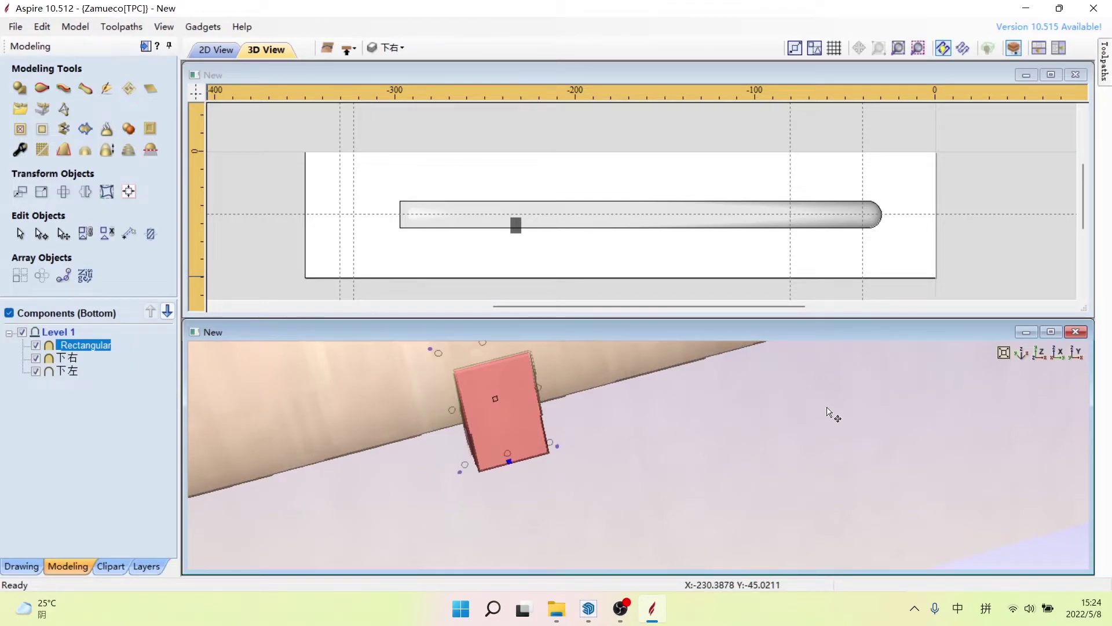
scroll(843, 467, down, 1)
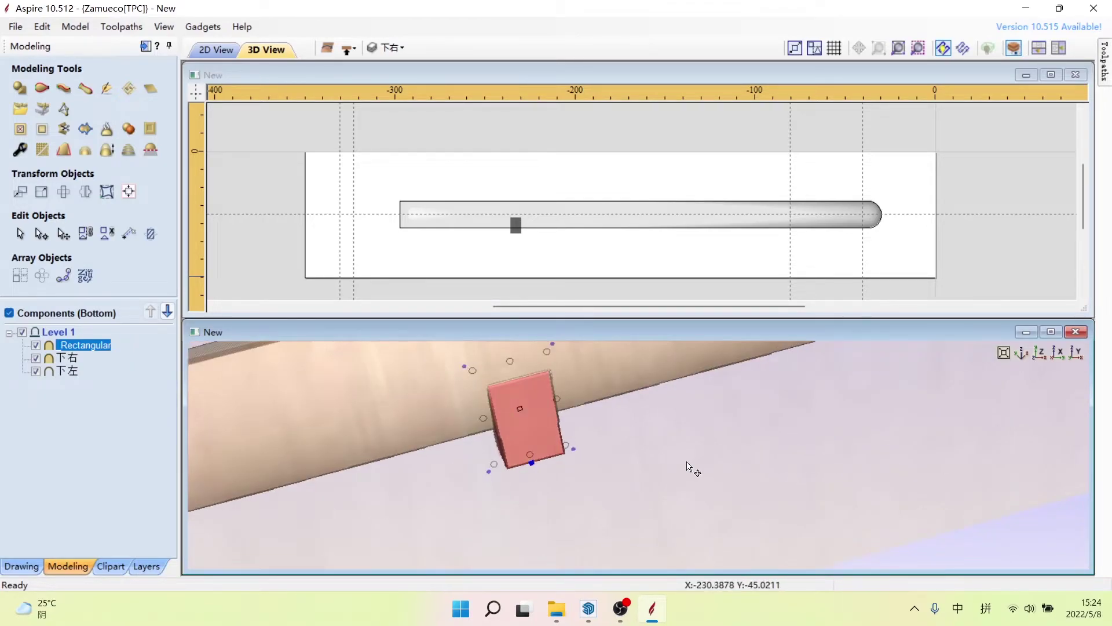
Step: Set the _Rectangular tab's Shape Height to 1.8 mm and check it in 3D
scroll(637, 464, down, 1)
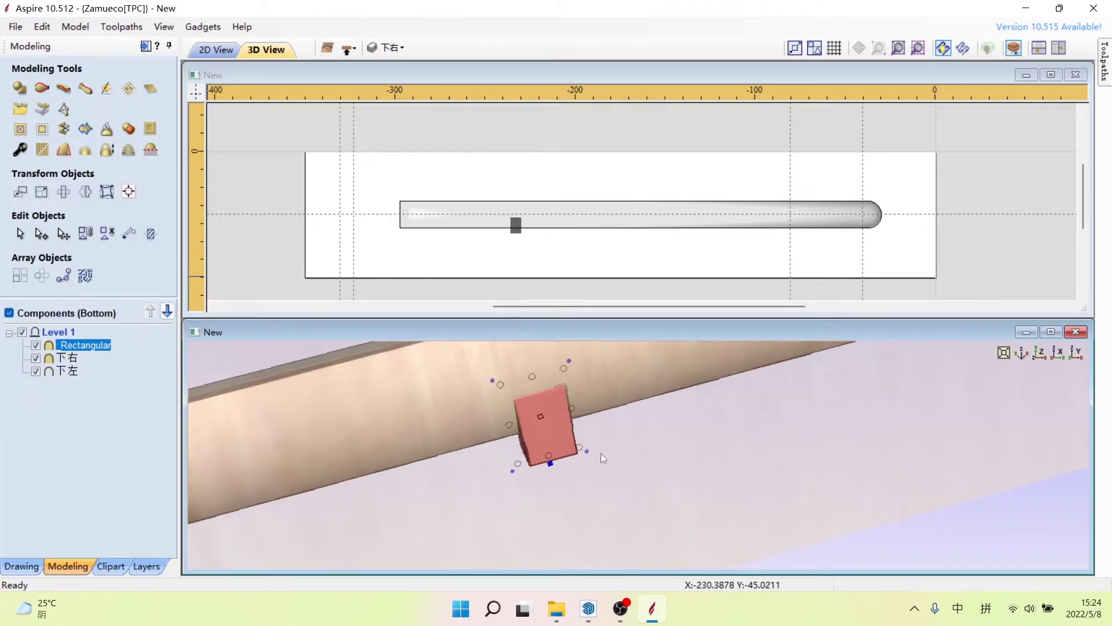
double_click(65, 346)
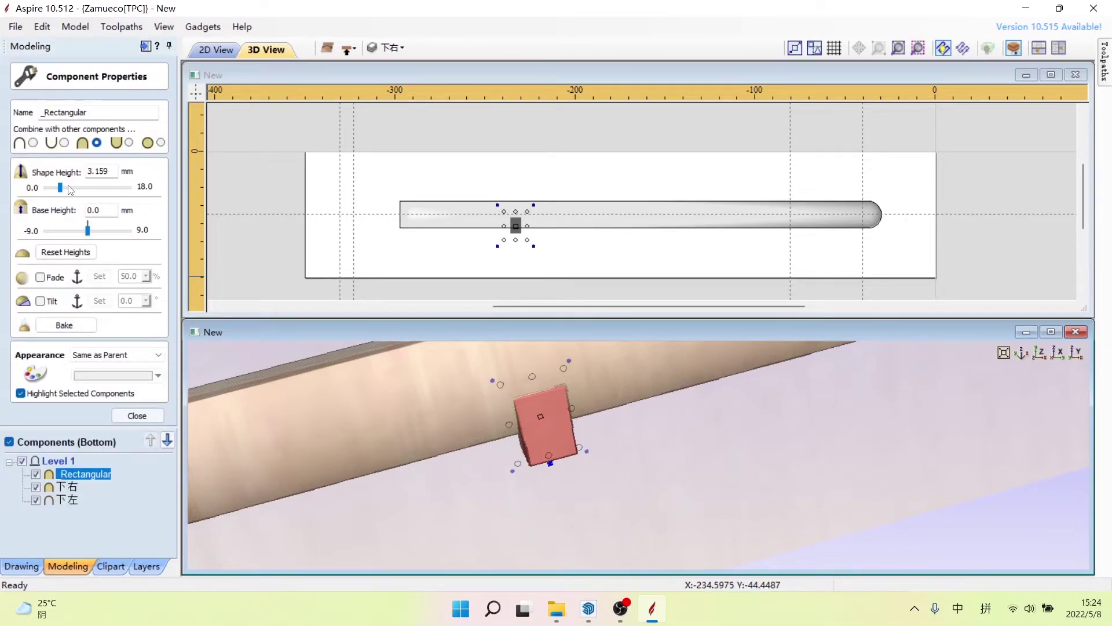
drag(62, 190, 62, 190)
text(1.98)
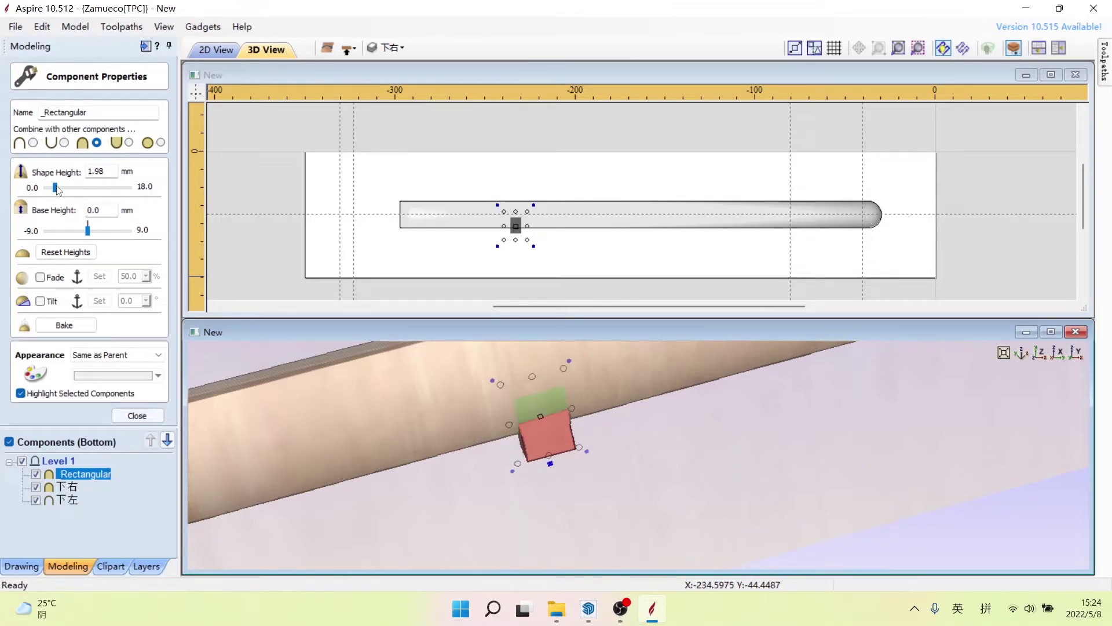
click(106, 172)
text(1.8)
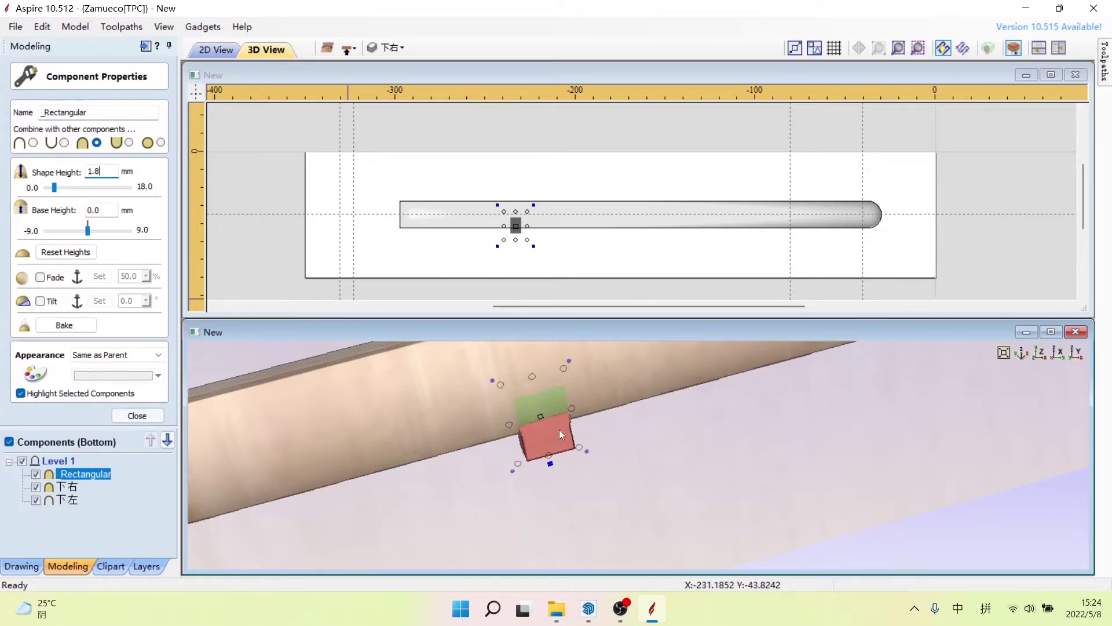
drag(629, 444, 653, 458)
scroll(605, 434, down, 2)
scroll(603, 434, down, 2)
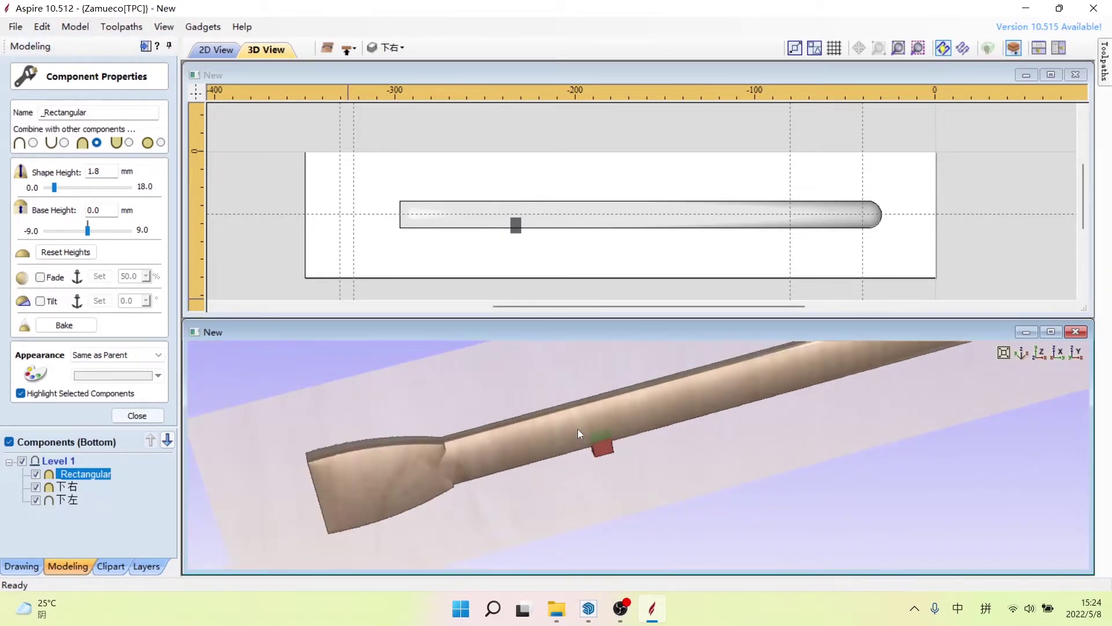
mouse_move(578, 428)
mouse_down()
mouse_move(621, 411)
mouse_move(641, 424)
mouse_up()
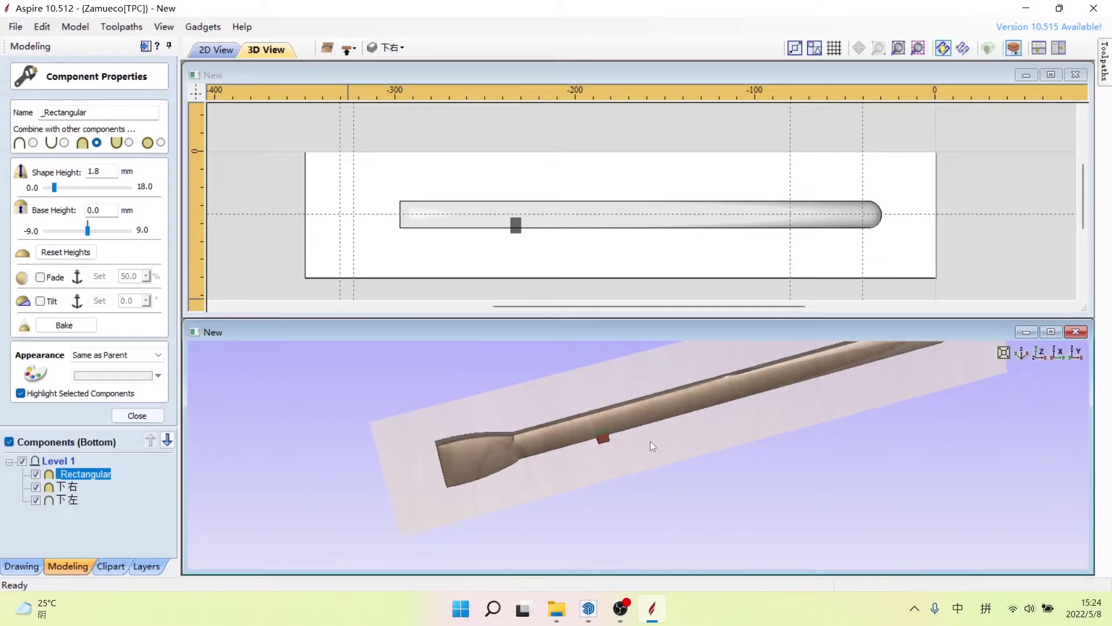
click(1046, 357)
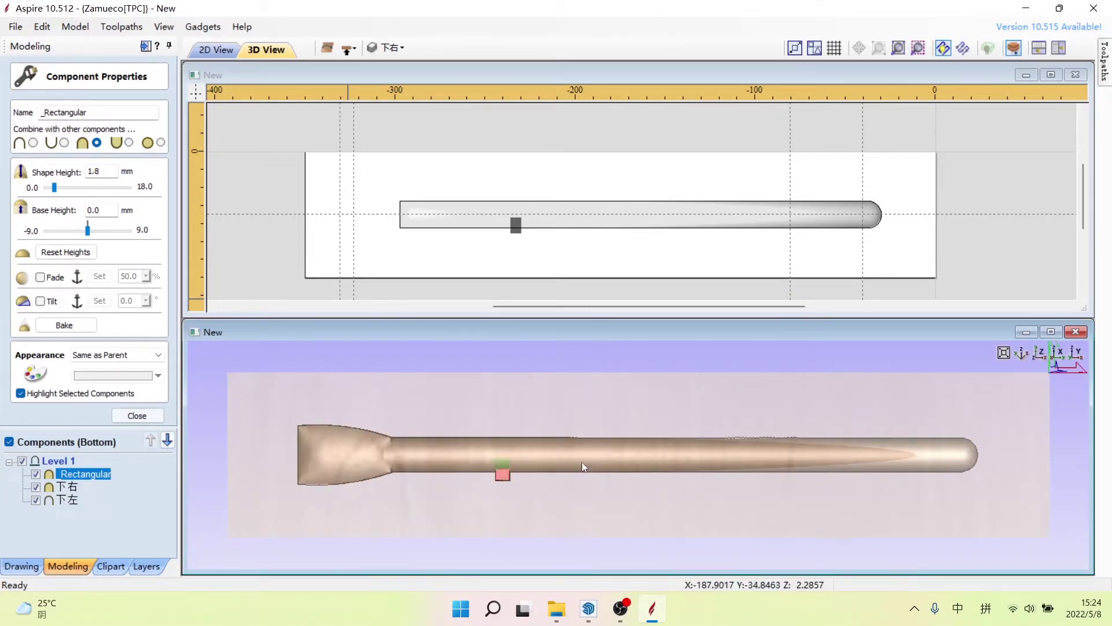
Step: Copy the tab twice: Rectangular [1] near the rounded end, Rectangular [2] at the flared end
click(501, 474)
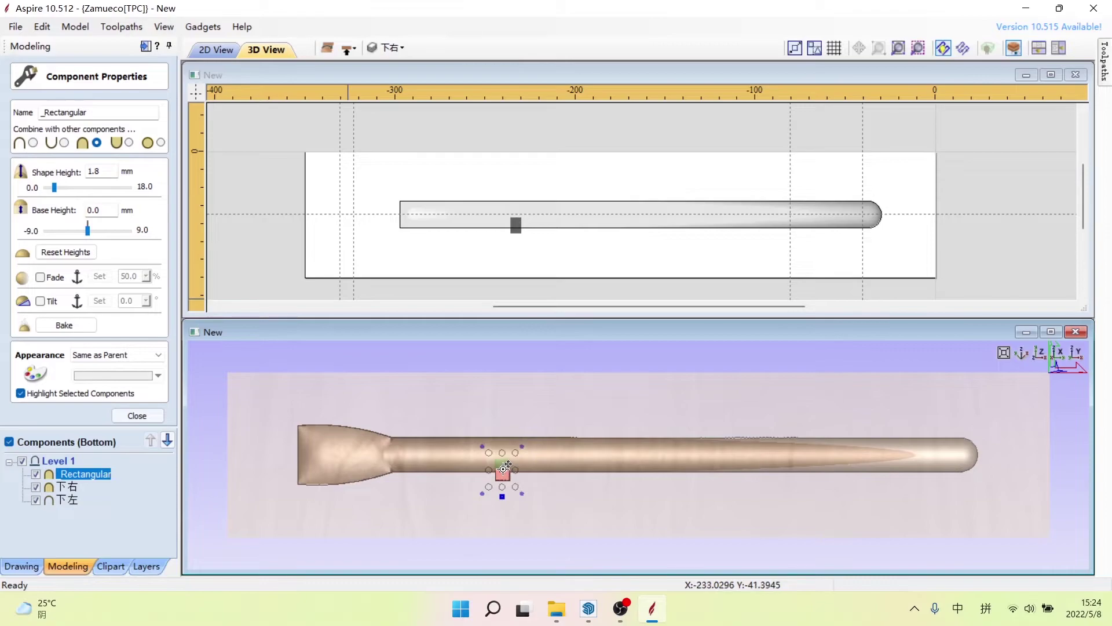
drag(504, 465, 816, 429)
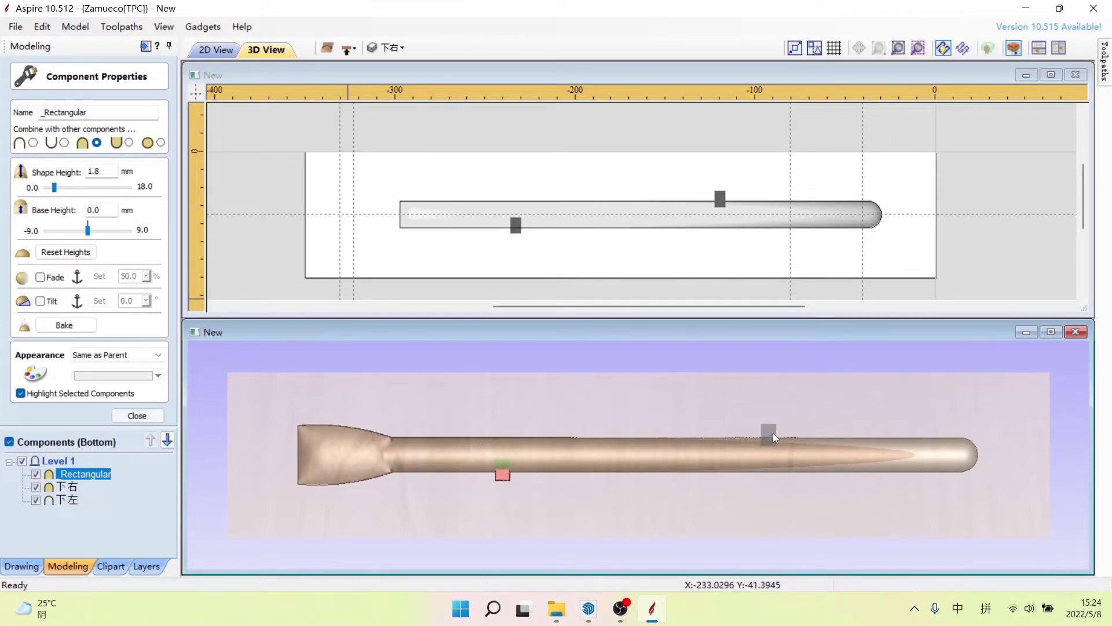
drag(815, 429, 826, 433)
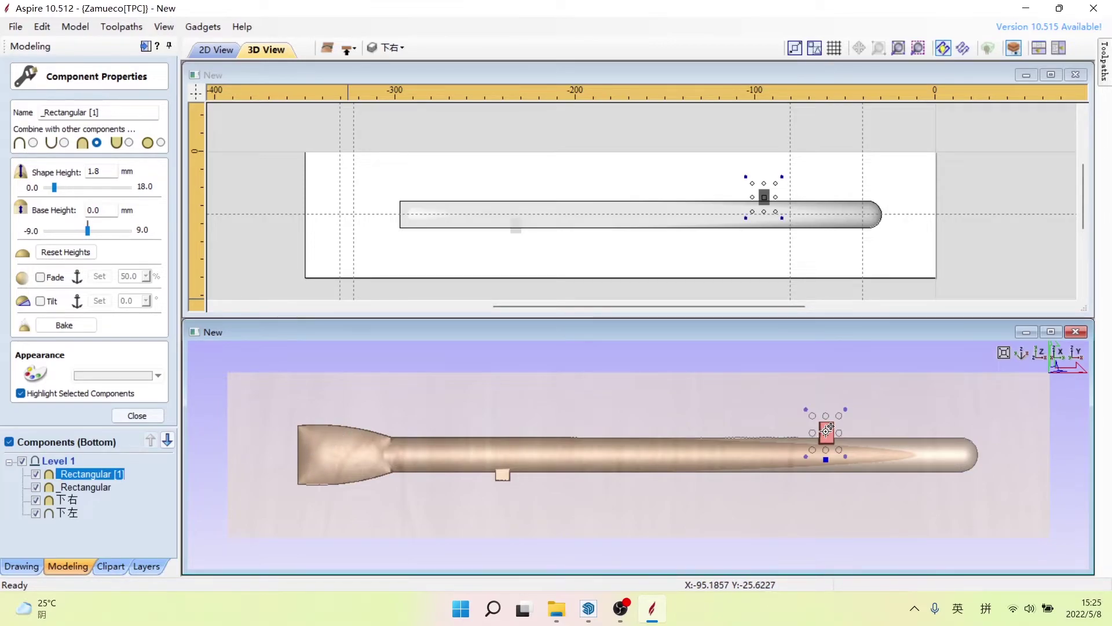
drag(823, 433, 334, 416)
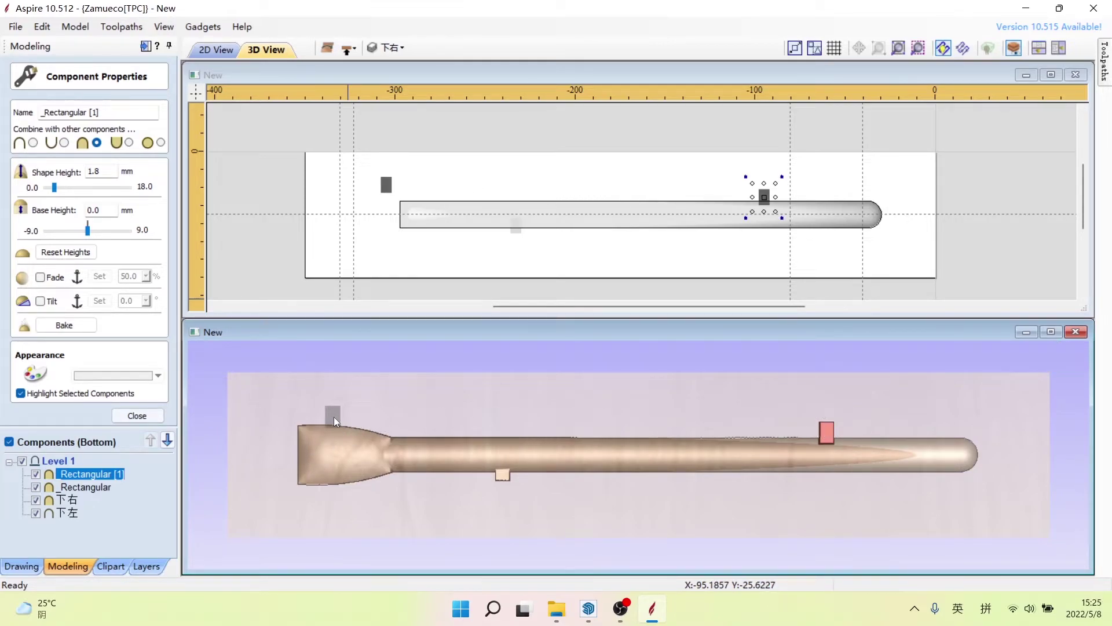
drag(334, 416, 326, 420)
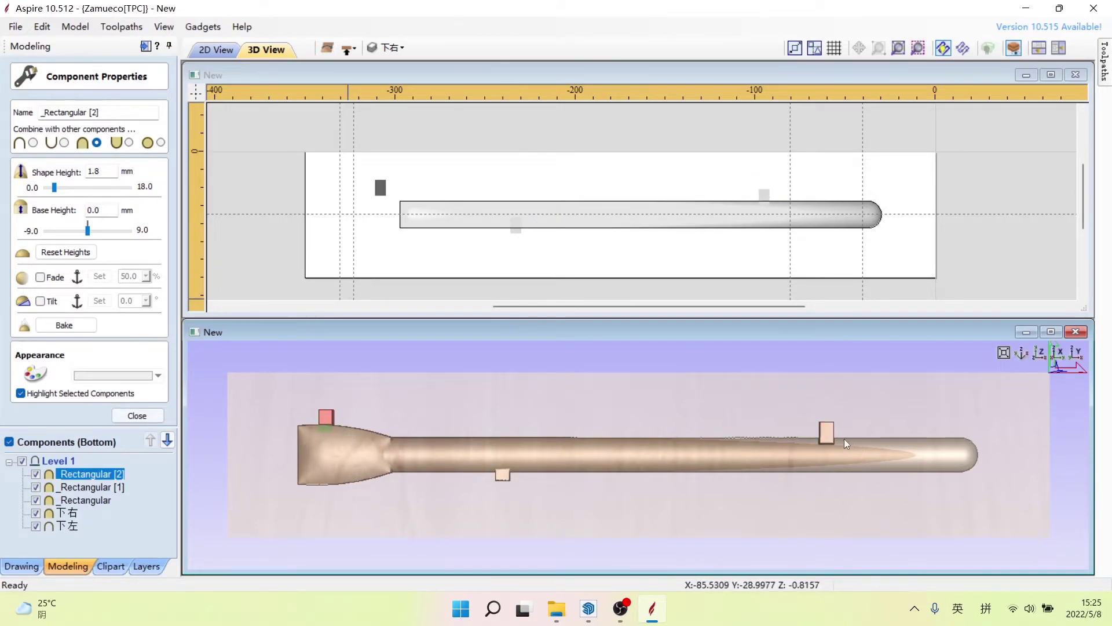
Step: Orbit and zoom around the handle to inspect the new tab copies
drag(737, 432, 356, 428)
middle_drag(355, 428, 596, 424)
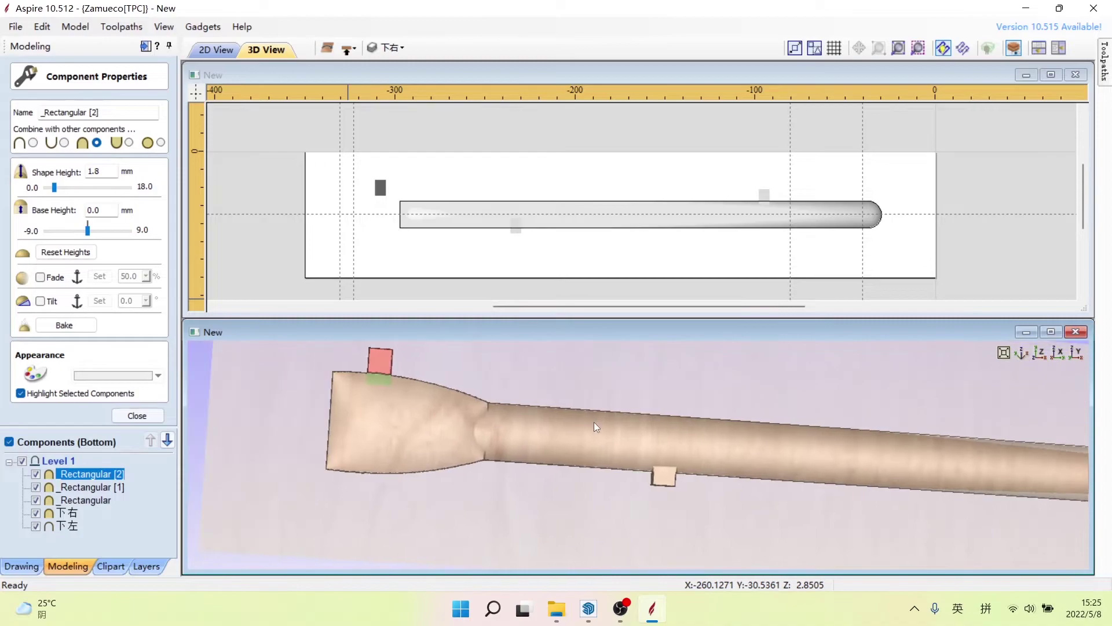
scroll(405, 386, up, 2)
scroll(389, 385, up, 1)
scroll(431, 413, down, 2)
middle_drag(432, 412, 580, 417)
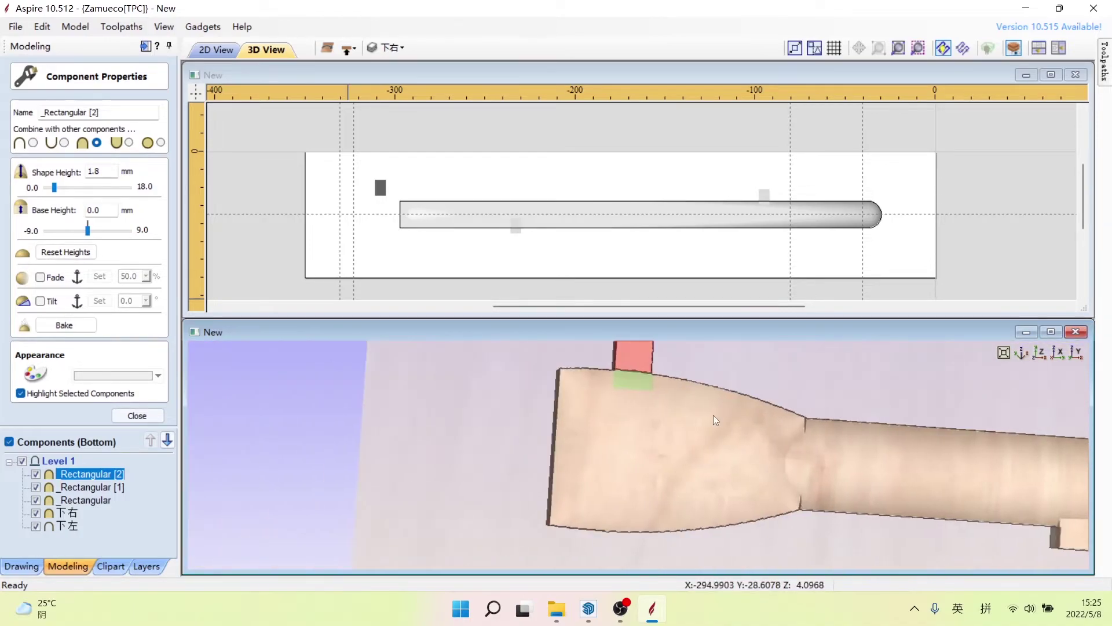
drag(579, 417, 698, 442)
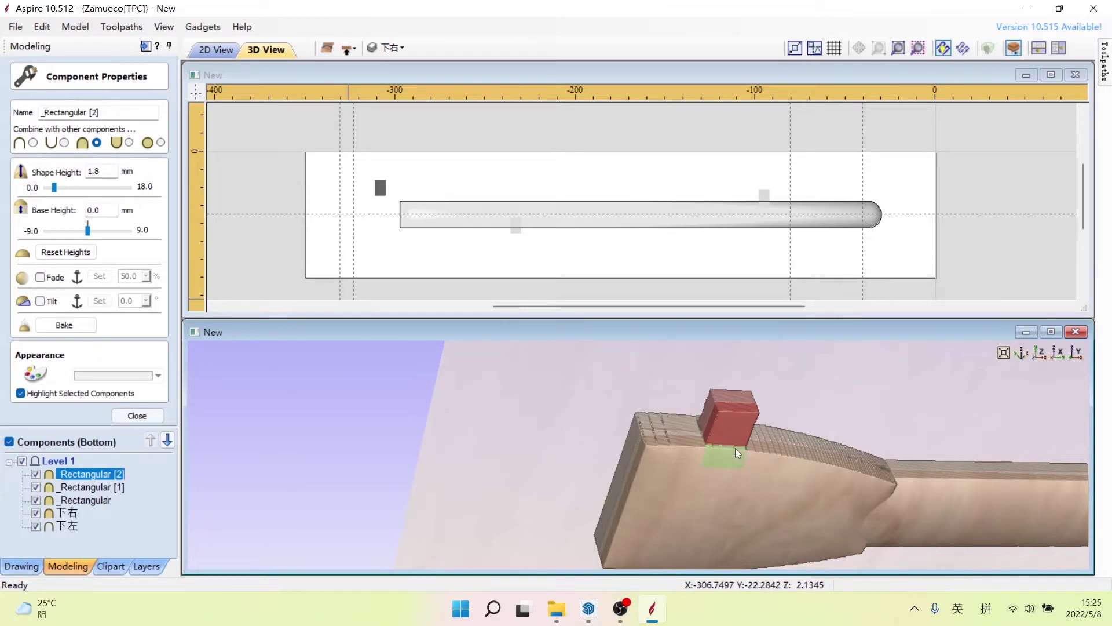
mouse_move(739, 454)
mouse_down()
mouse_move(635, 446)
mouse_move(922, 488)
mouse_move(641, 459)
mouse_move(924, 465)
mouse_move(927, 450)
mouse_move(861, 467)
mouse_move(875, 449)
mouse_move(920, 448)
mouse_up()
scroll(898, 459, down, 2)
scroll(895, 452, down, 2)
scroll(892, 446, up, 5)
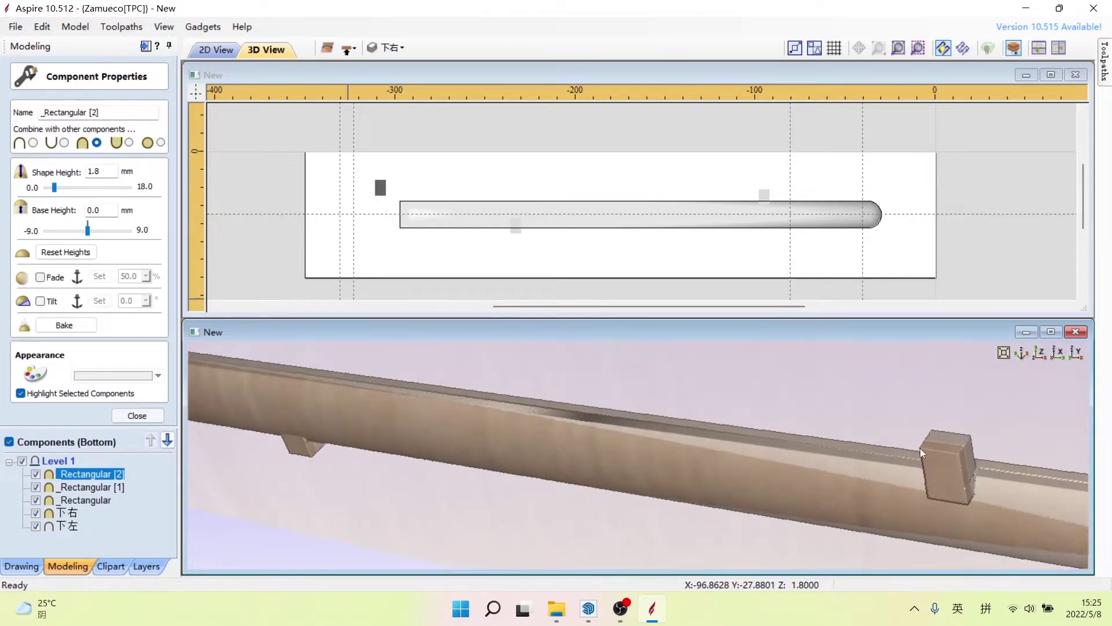
Step: Select the tab copies in turn and review their 1.8 mm shape height
click(940, 461)
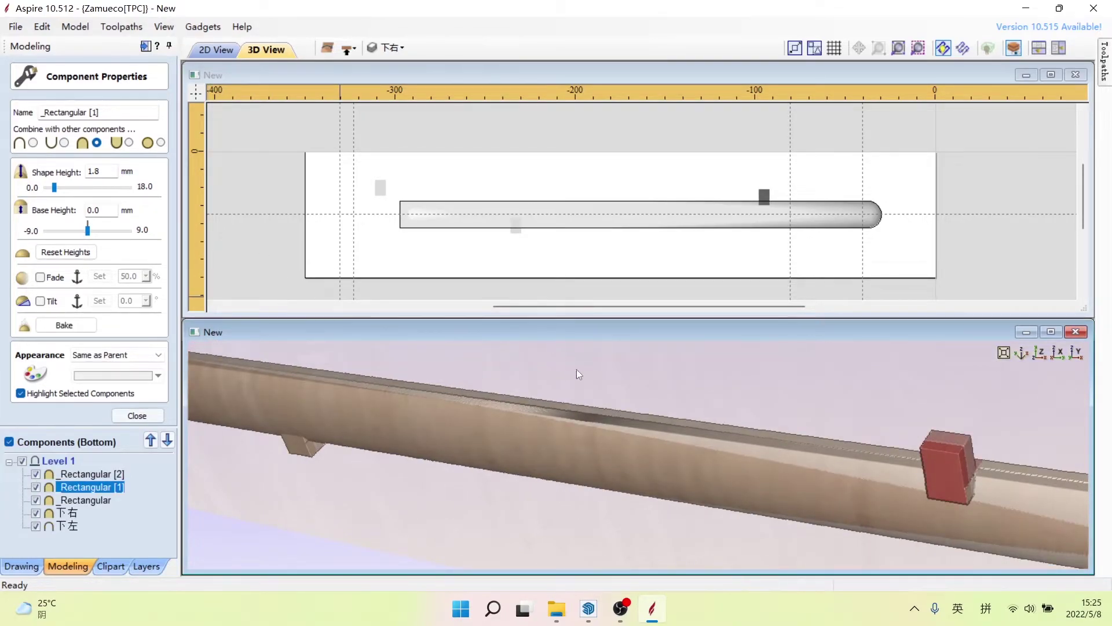
drag(934, 494, 936, 493)
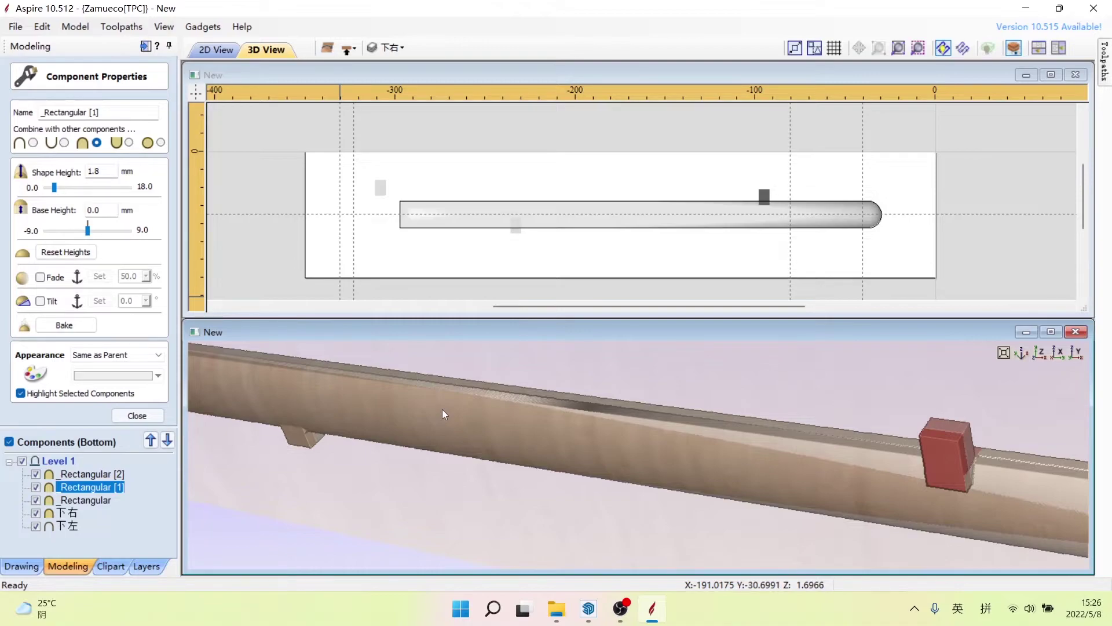
drag(107, 175, 91, 172)
text(1)
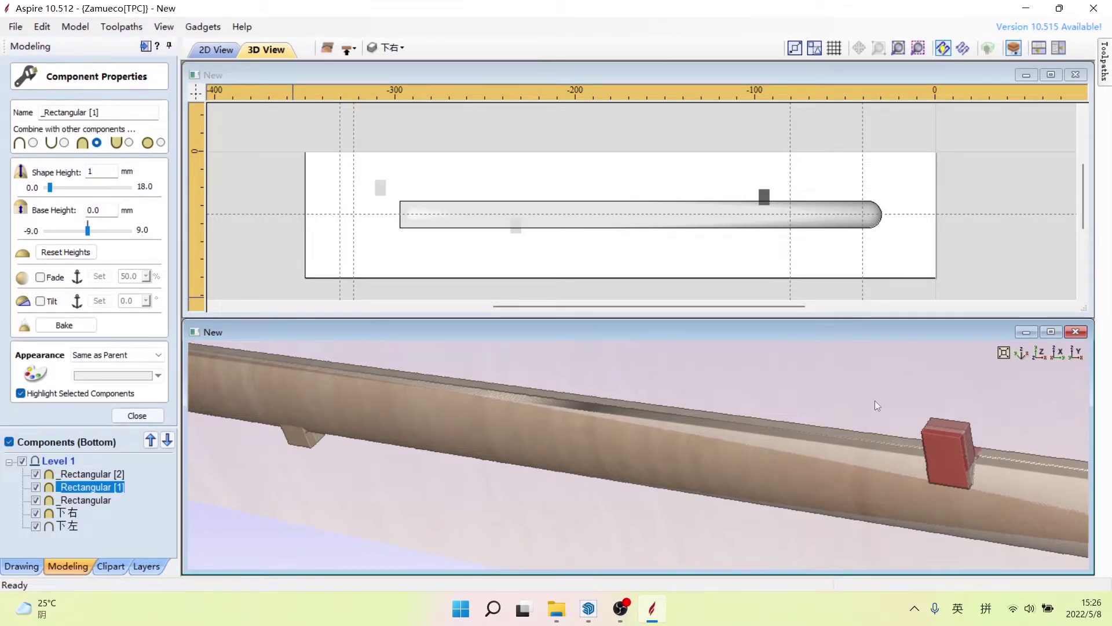
mouse_move(800, 418)
mouse_down()
mouse_move(826, 394)
mouse_move(714, 397)
mouse_up()
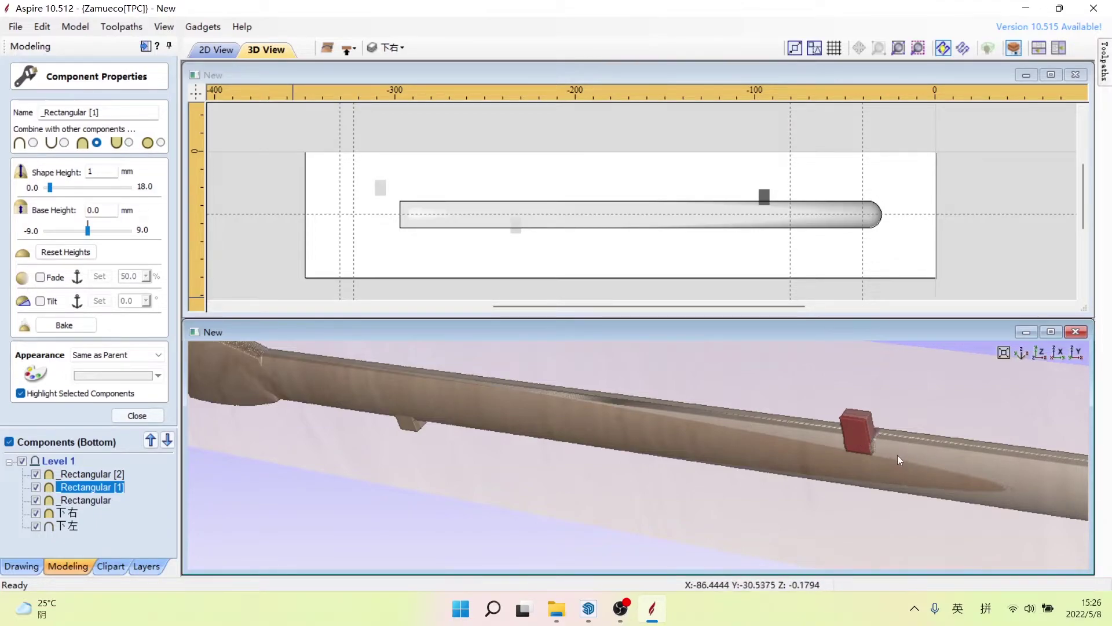
scroll(916, 443, down, 3)
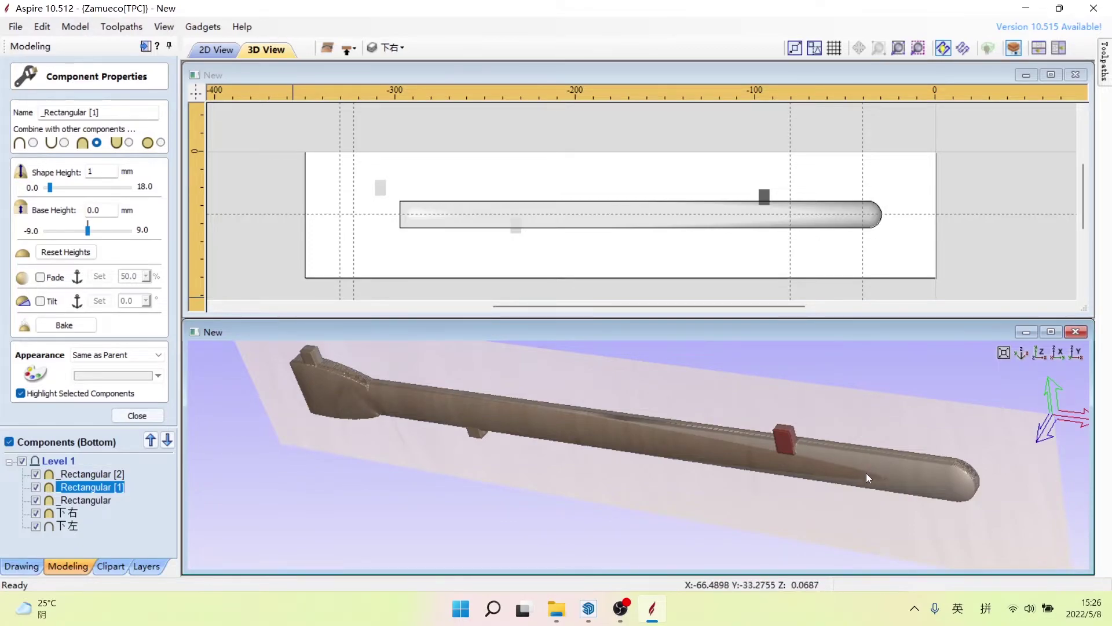
drag(868, 482, 884, 446)
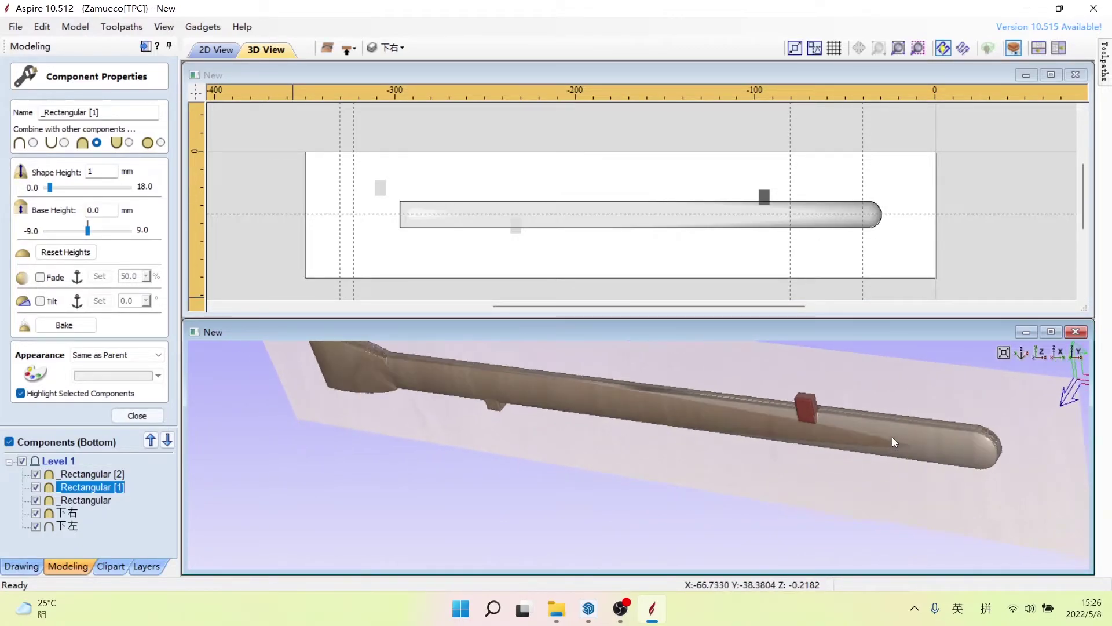
click(829, 433)
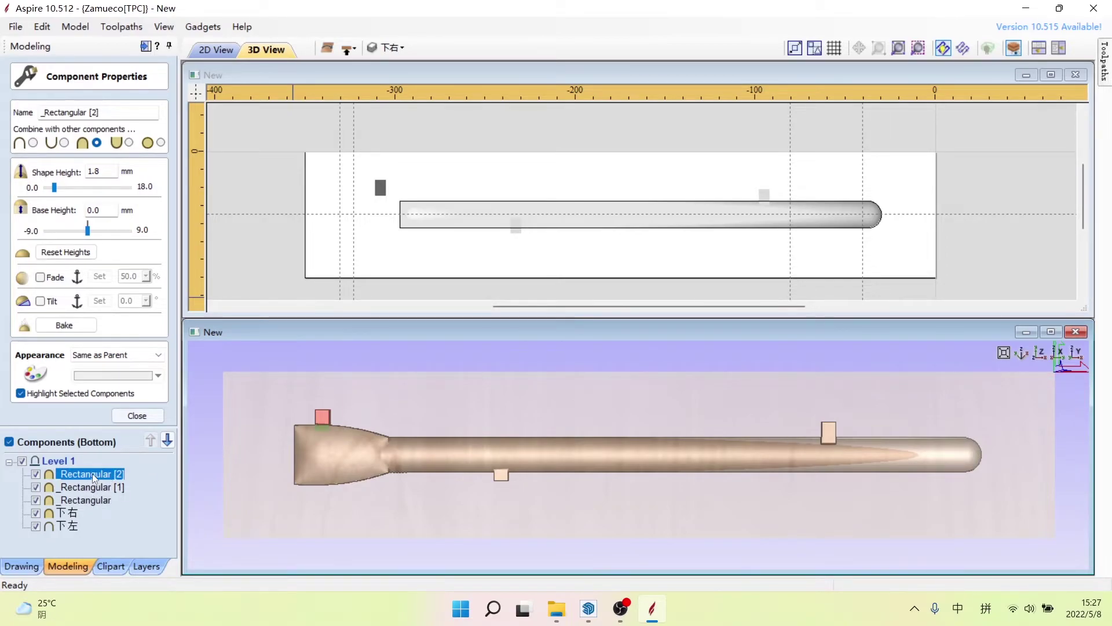
Step: Copy the three Rectangular locating blocks to the handle's other side
click(93, 478)
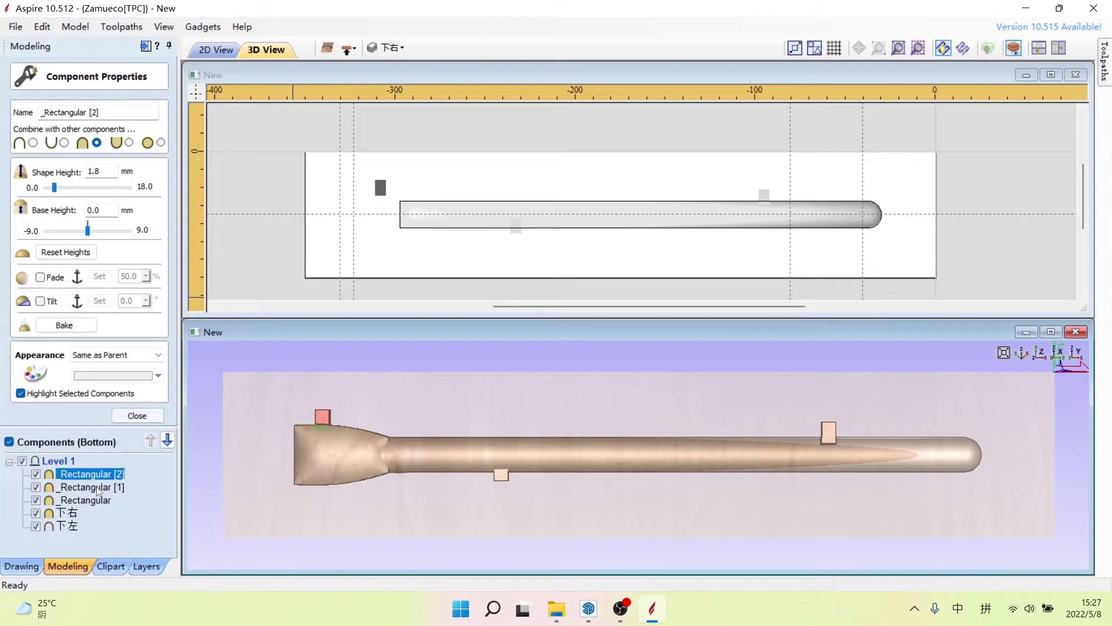
shift+click(99, 502)
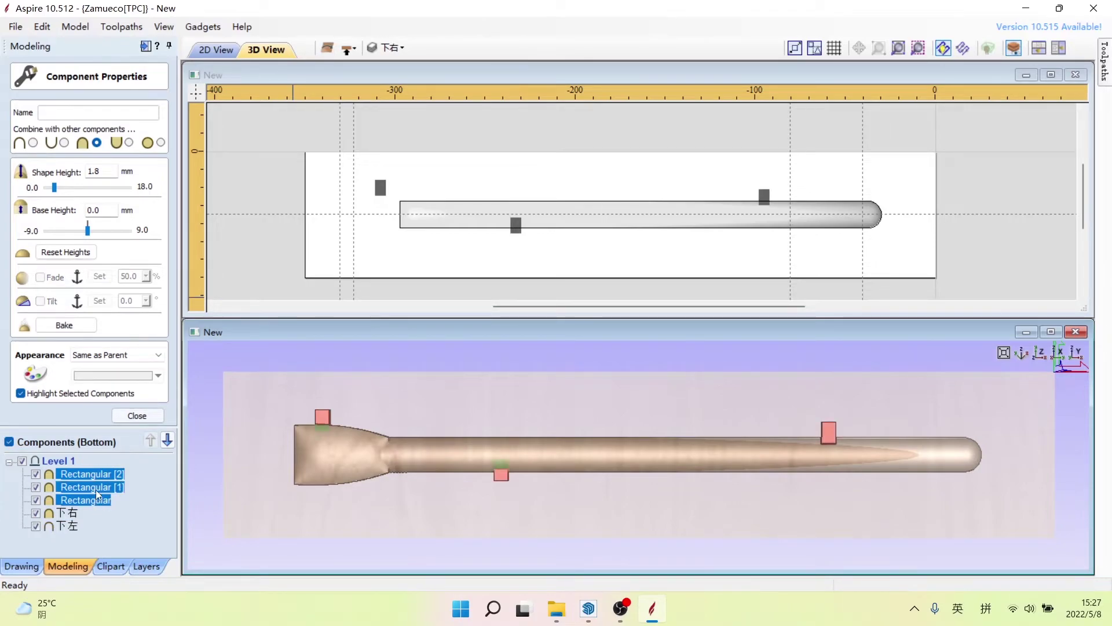
right_click(98, 492)
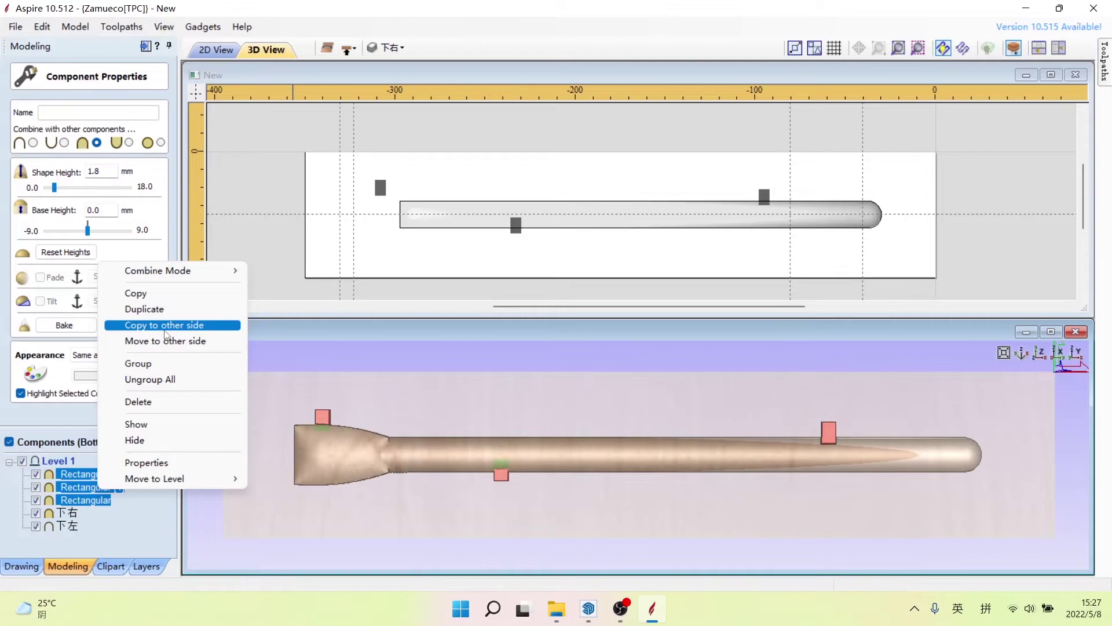
click(166, 326)
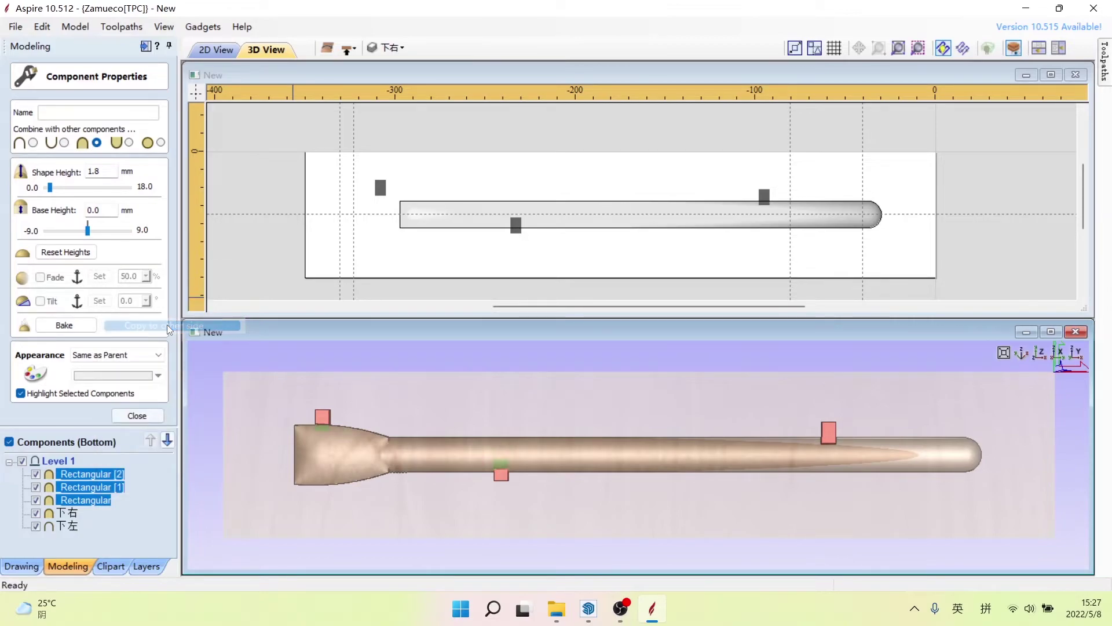
click(137, 415)
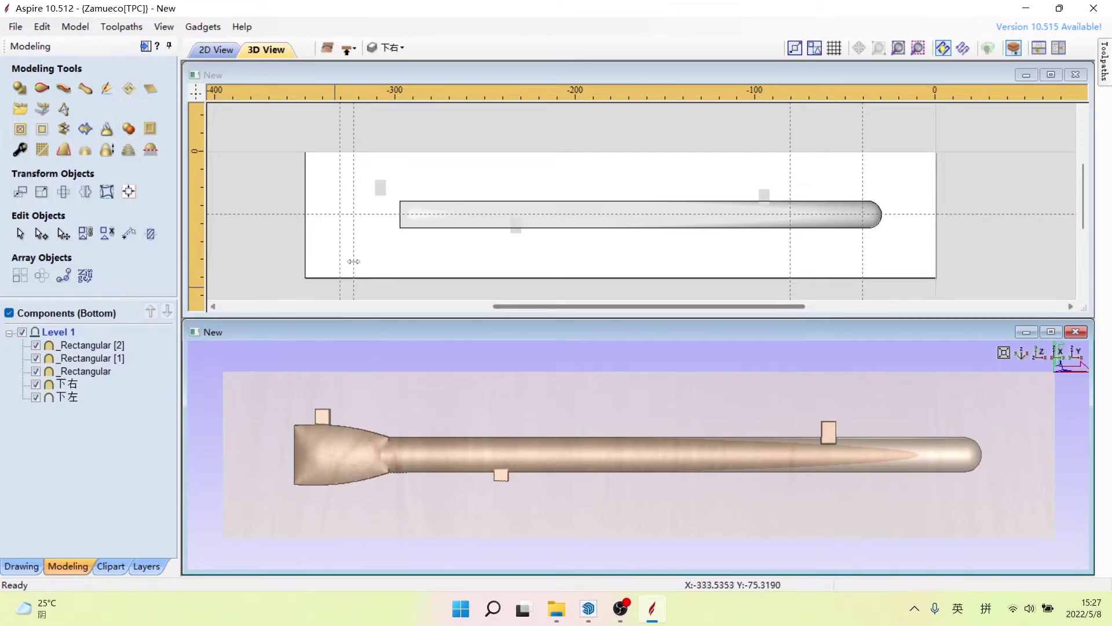
Step: Verify the copied blocks on the top side, then return to the bottom side
click(348, 49)
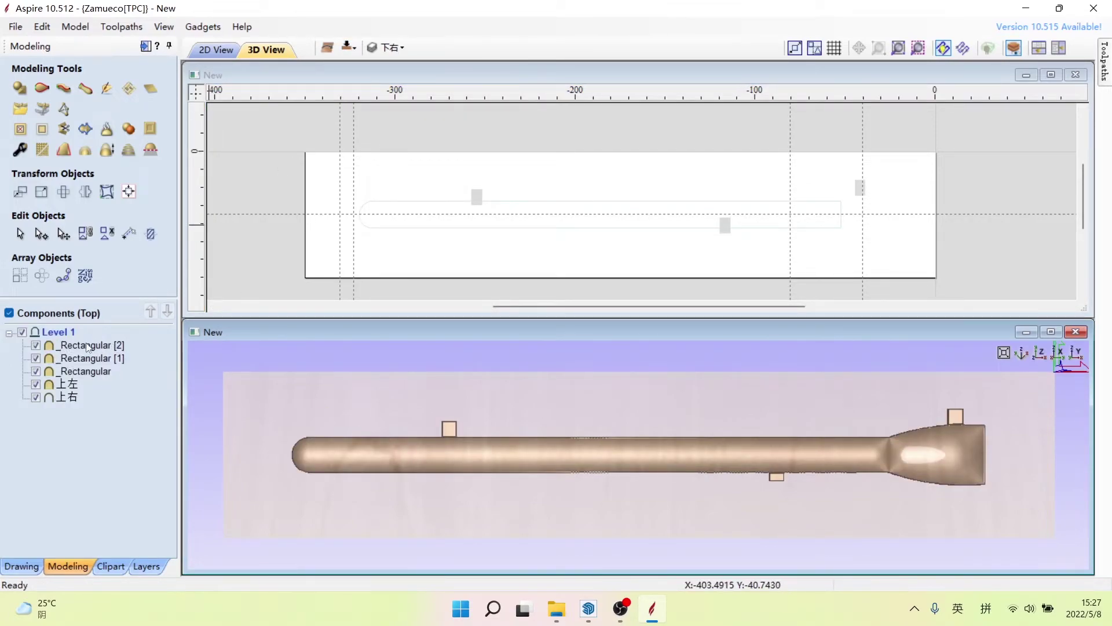
click(87, 345)
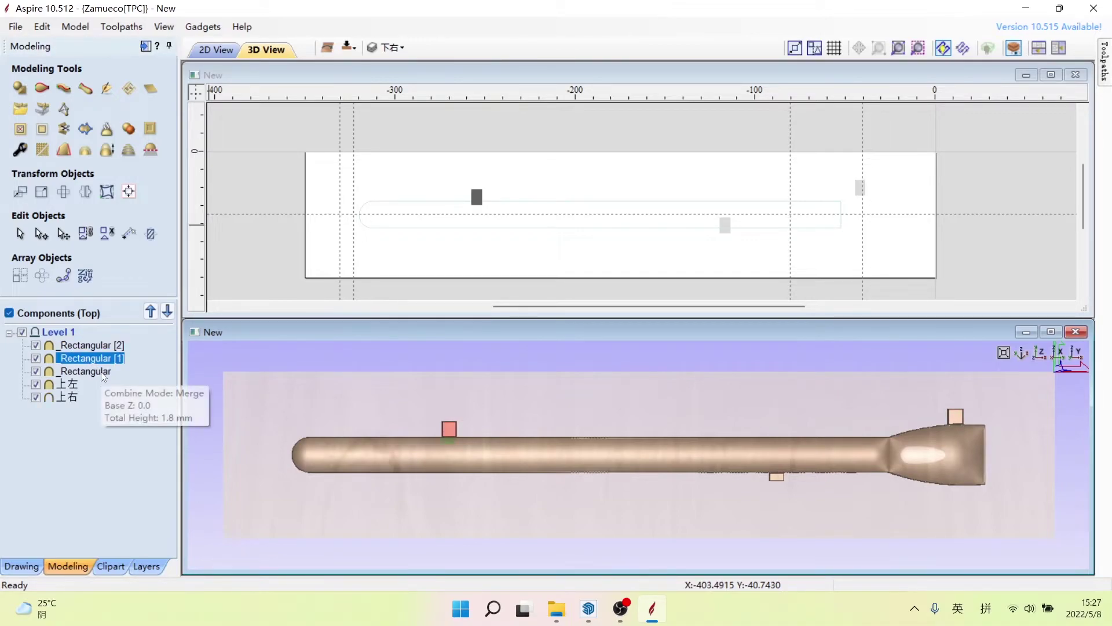
click(103, 376)
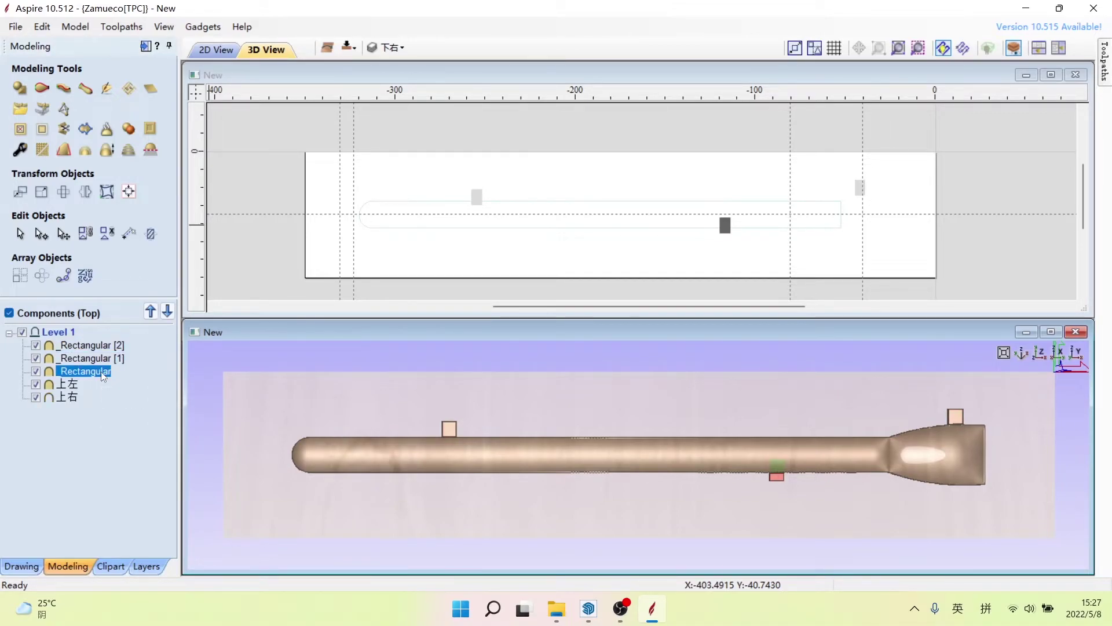
click(348, 47)
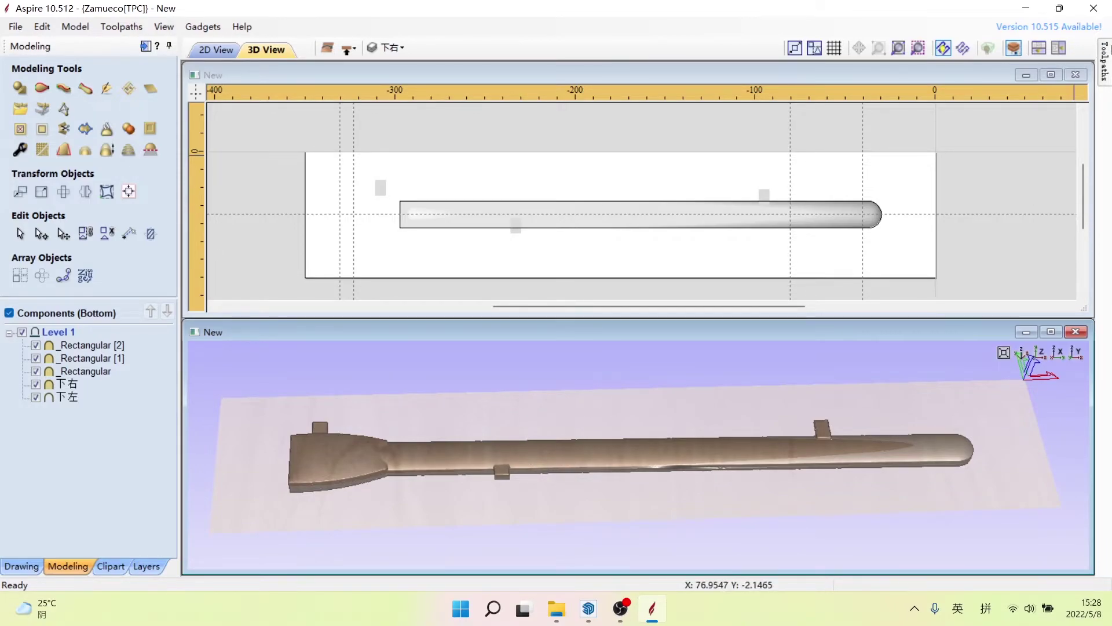
click(1106, 63)
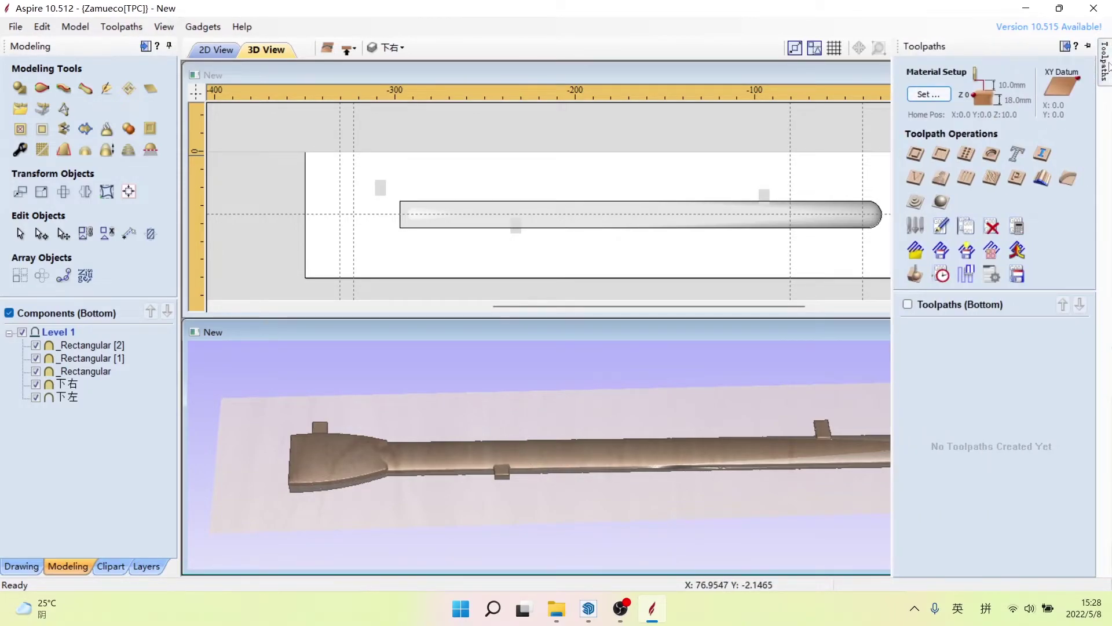
Step: Apply 18.0 mm material thickness with the handle model centred, leaving a 2.428 mm gap
click(941, 96)
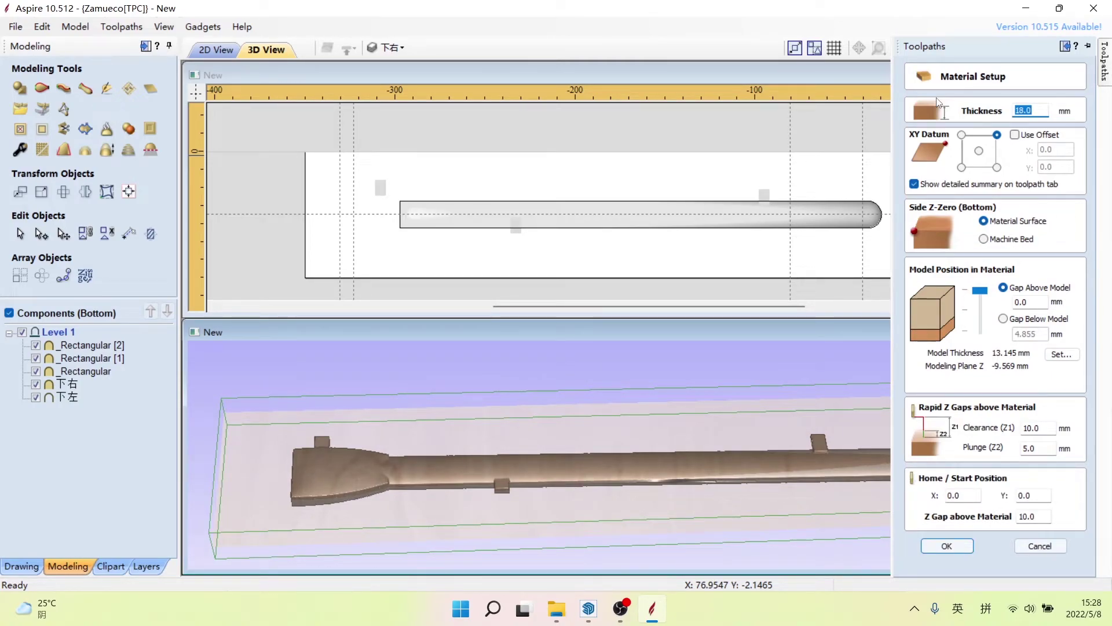
click(1038, 111)
click(968, 314)
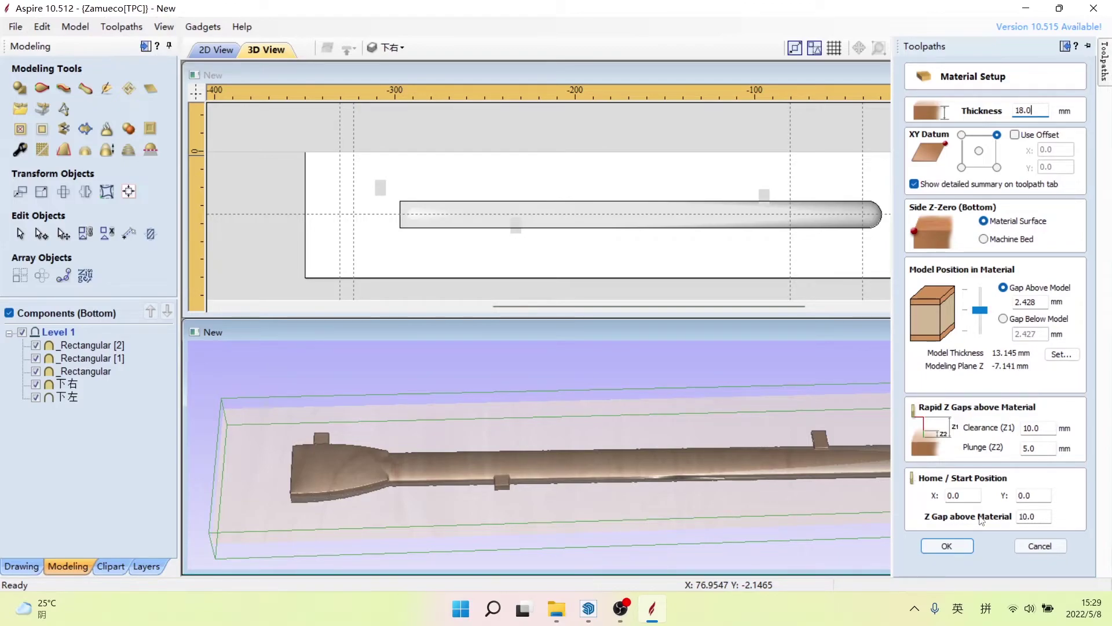
click(954, 549)
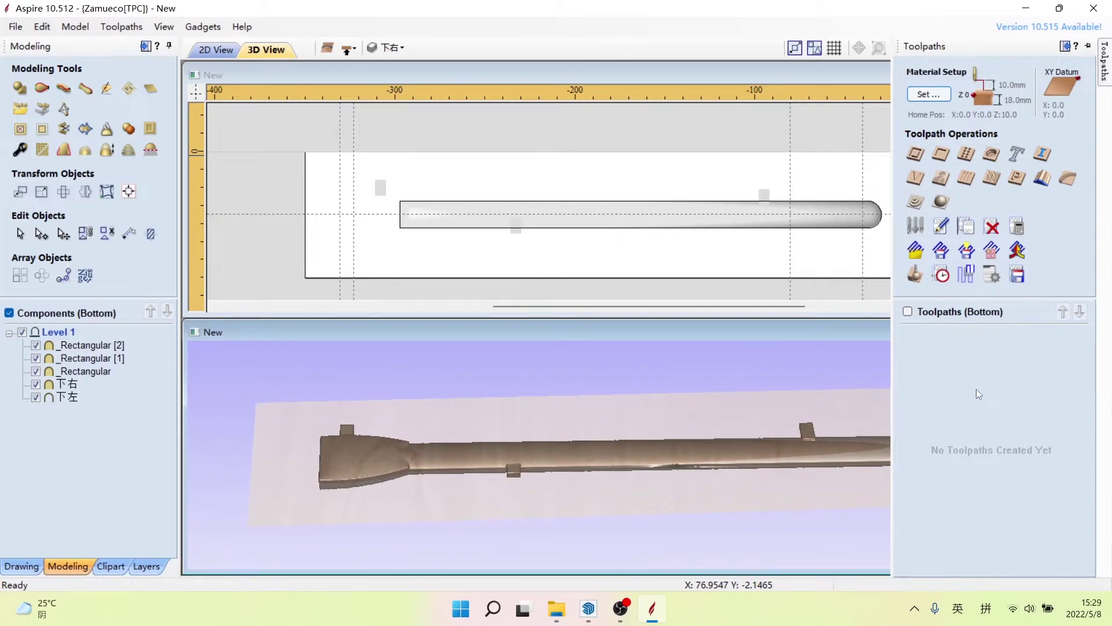
Step: Switch to the top side in top view and show the 上右, 上左 and 下左 layers
click(347, 48)
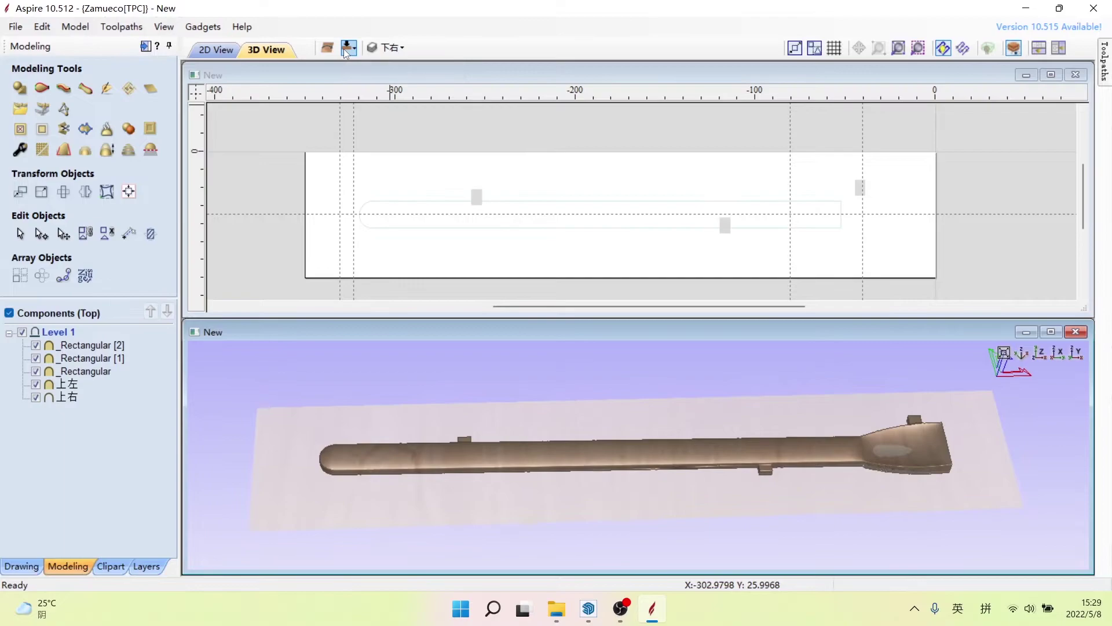
click(1040, 353)
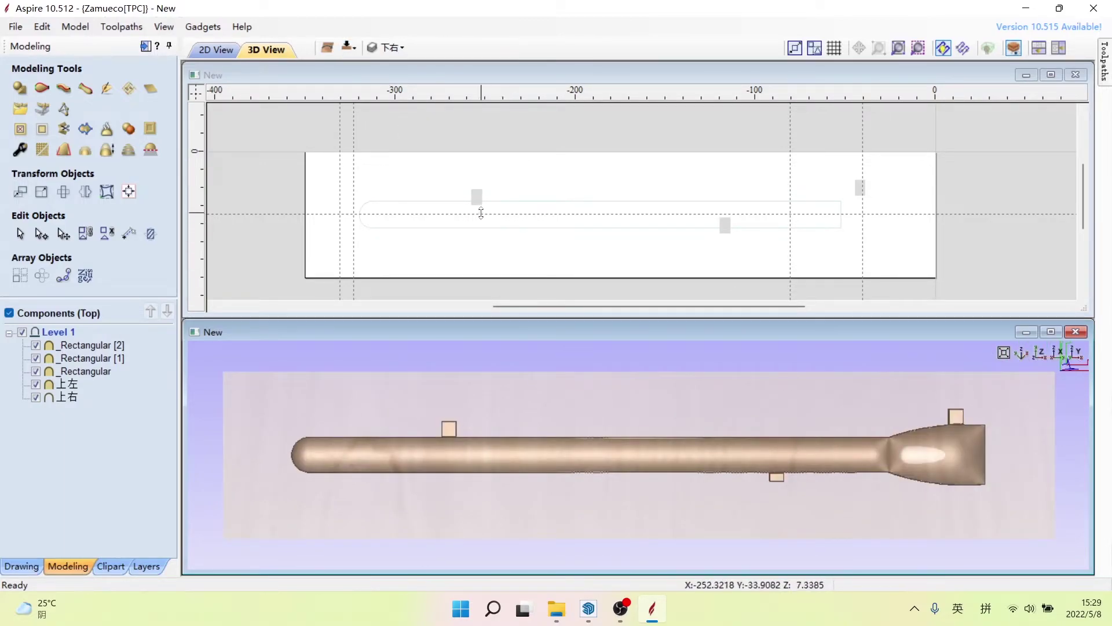
click(396, 49)
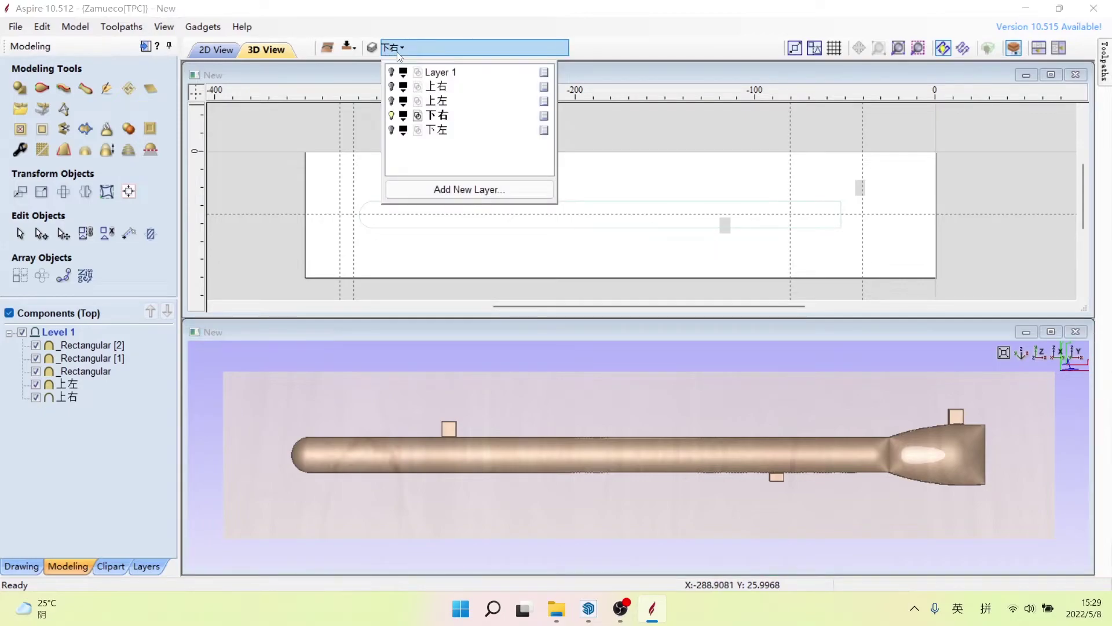
click(392, 87)
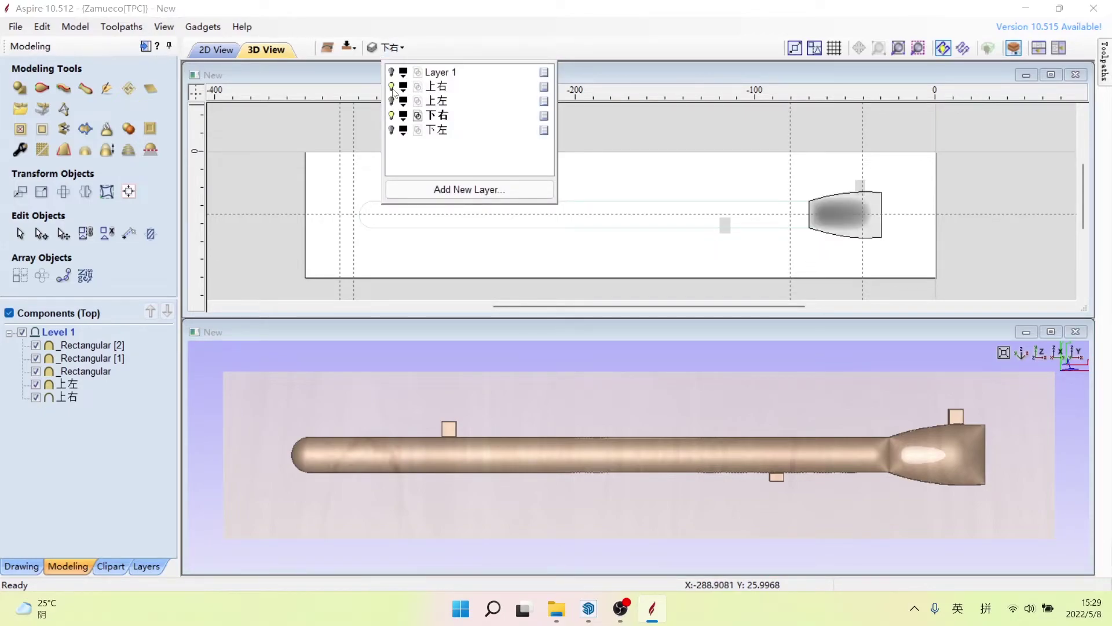
click(392, 102)
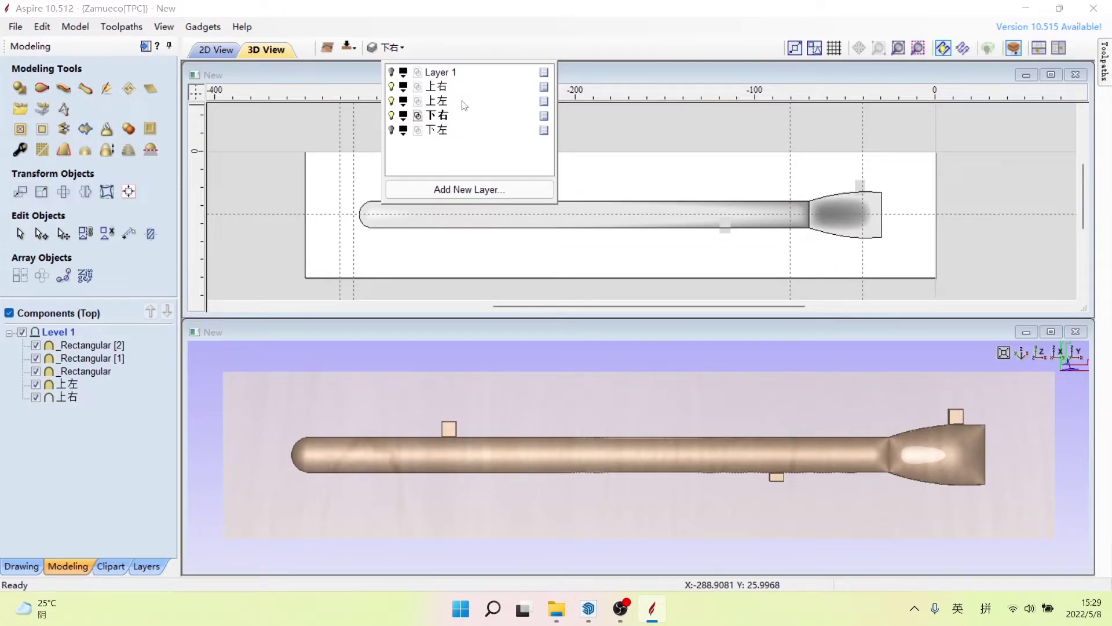
click(392, 131)
Step: Start a top-side 3D roughing toolpath and select the _Rectangular component in the tree
click(532, 24)
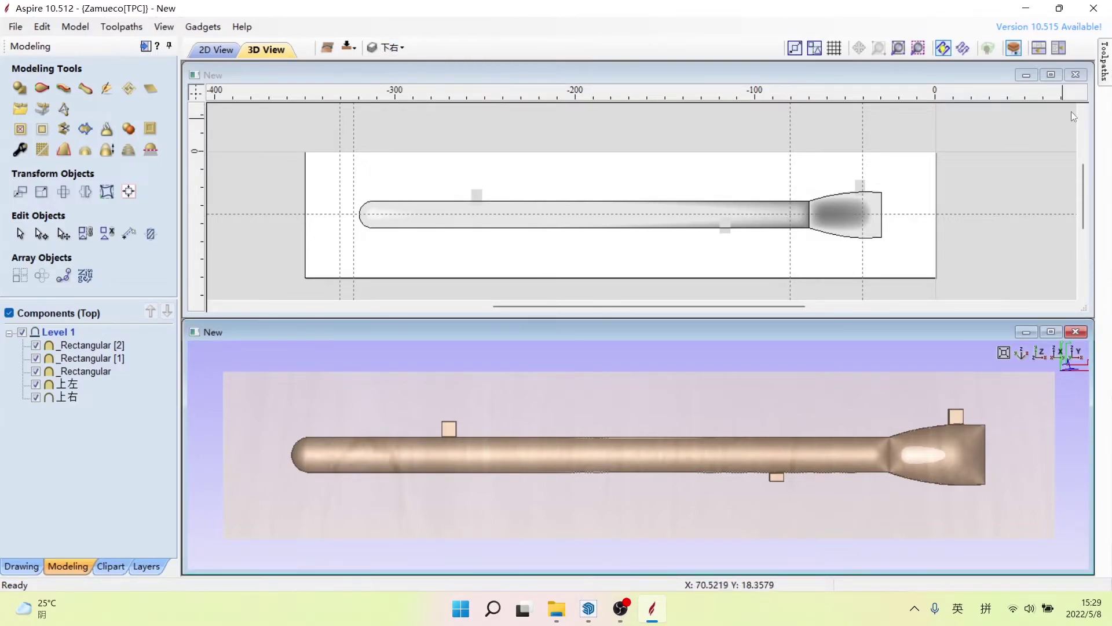
click(1104, 69)
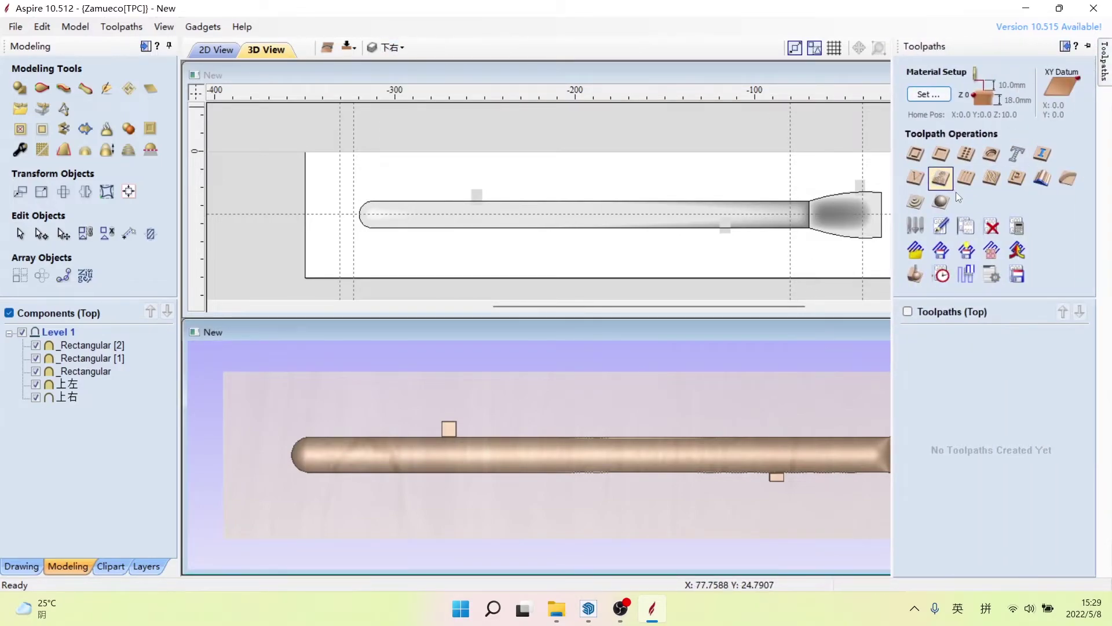
click(916, 205)
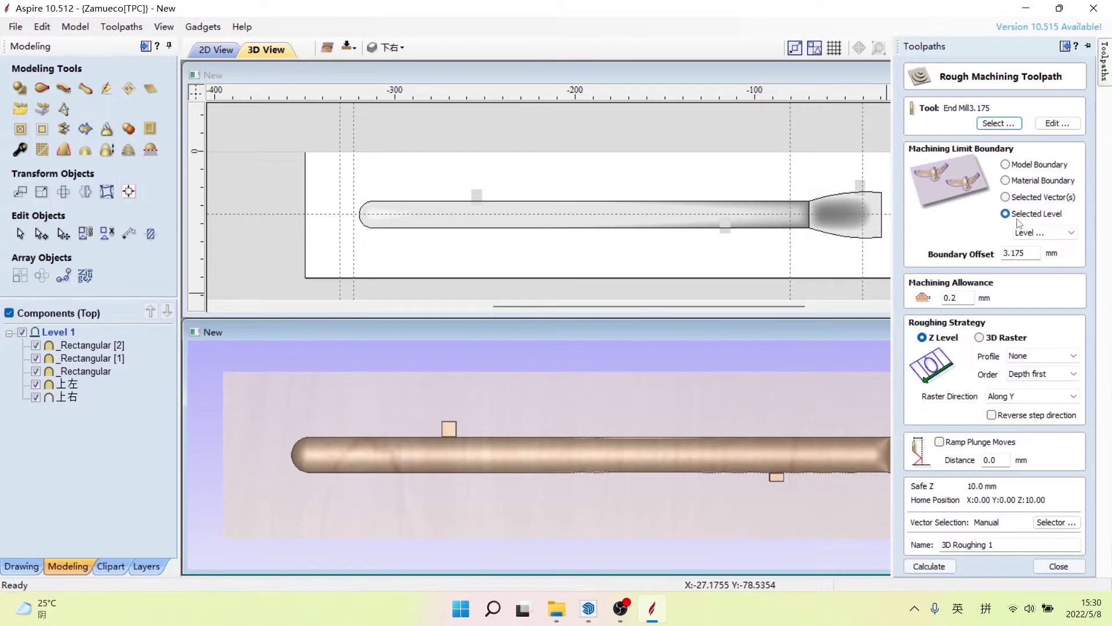
click(98, 374)
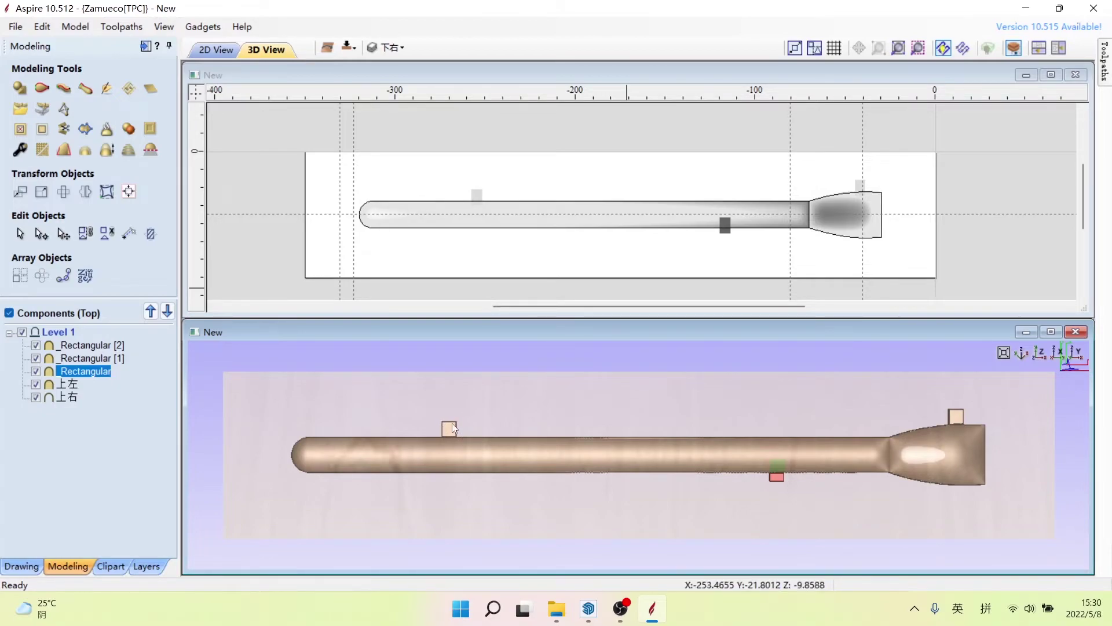
Step: Insert a new Level 2 above Level 1 in the Components tree
click(87, 347)
click(56, 332)
right_click(56, 332)
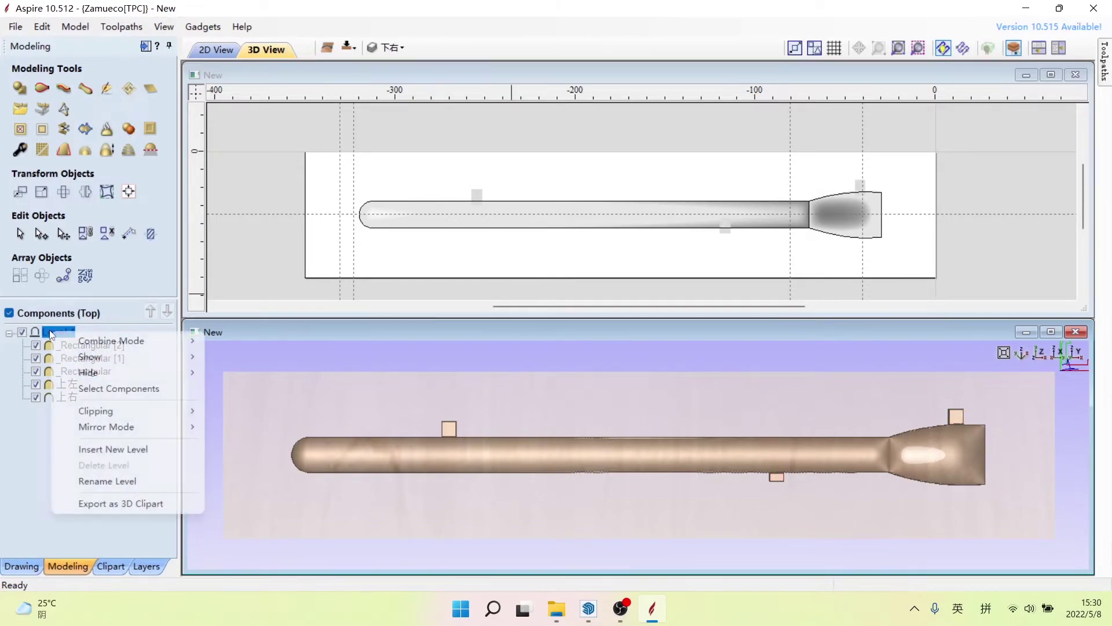
click(127, 449)
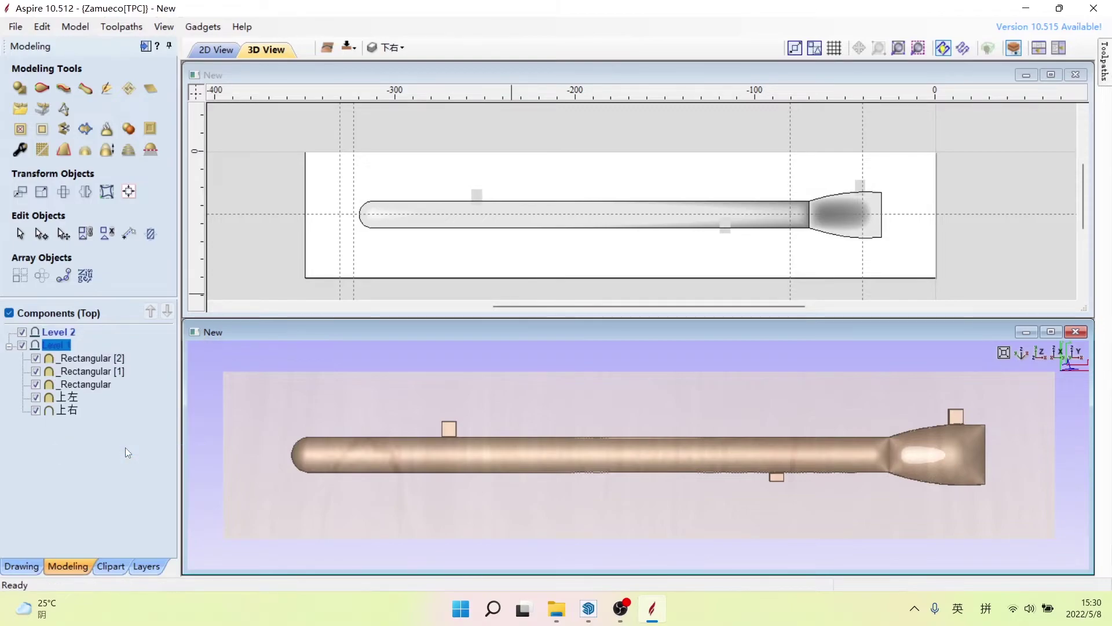
Step: Move the three Rectangular blocks into Level 2 and set its Combine Mode to Merge
click(99, 380)
click(96, 371)
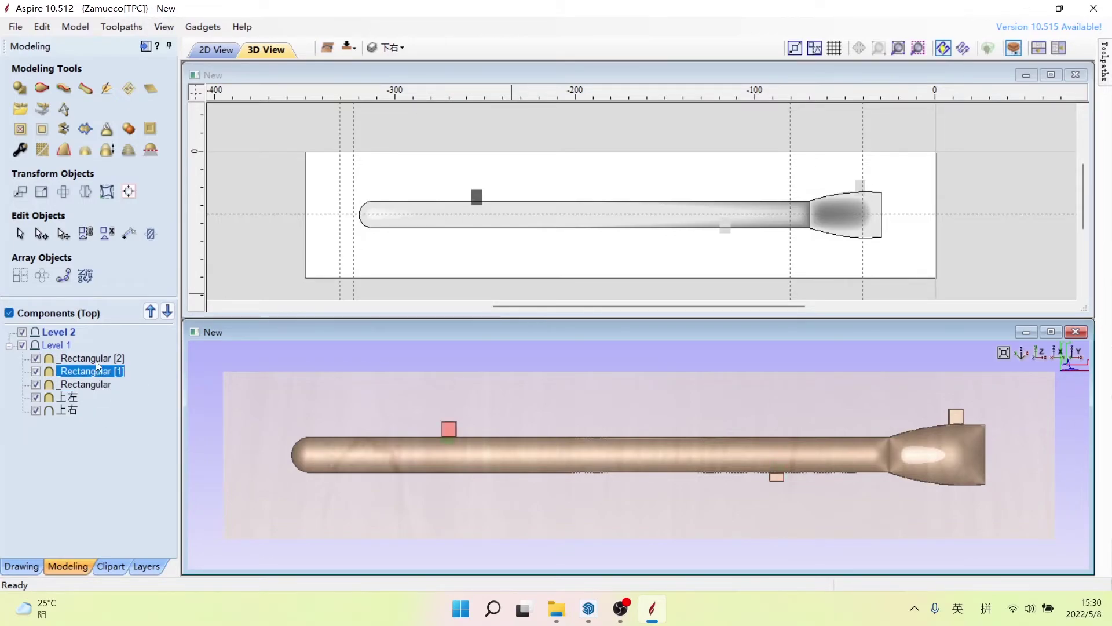
shift+click(105, 387)
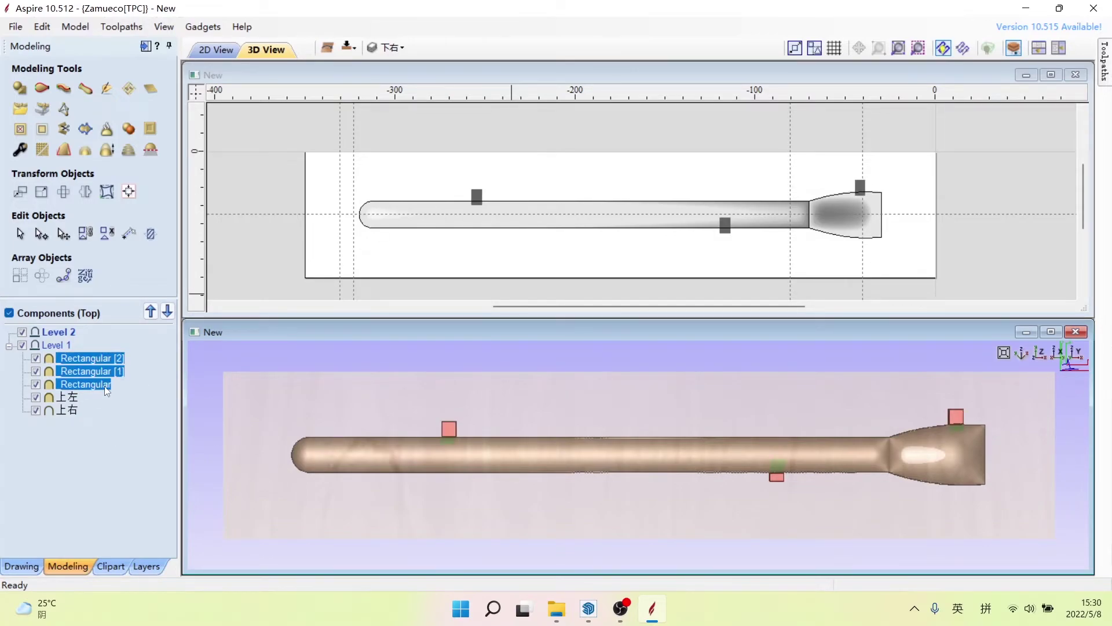
drag(106, 387, 67, 336)
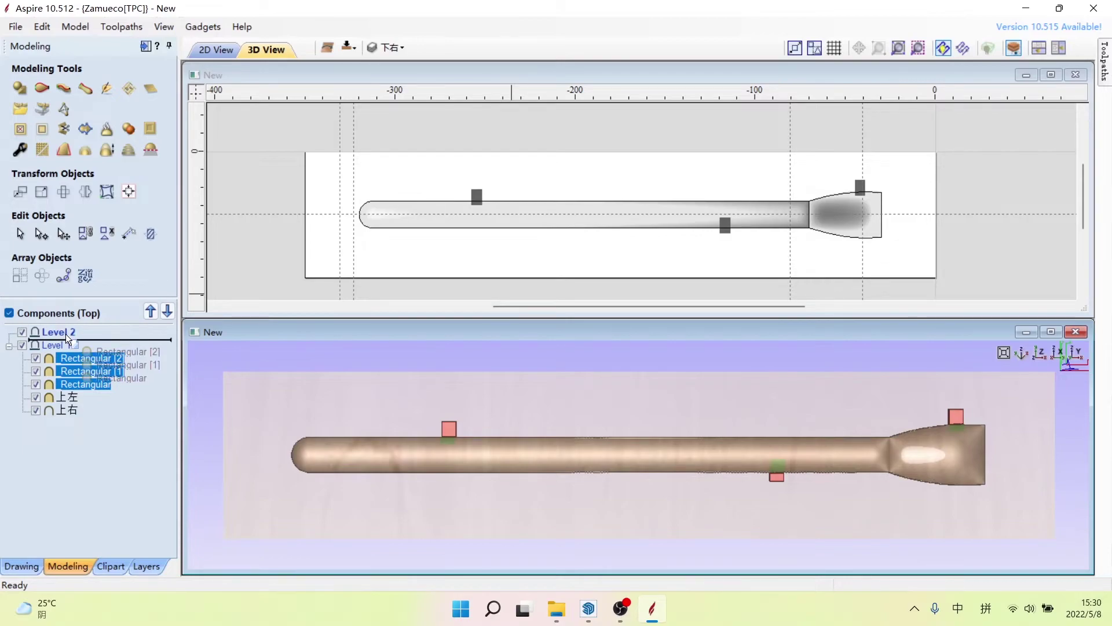
click(131, 390)
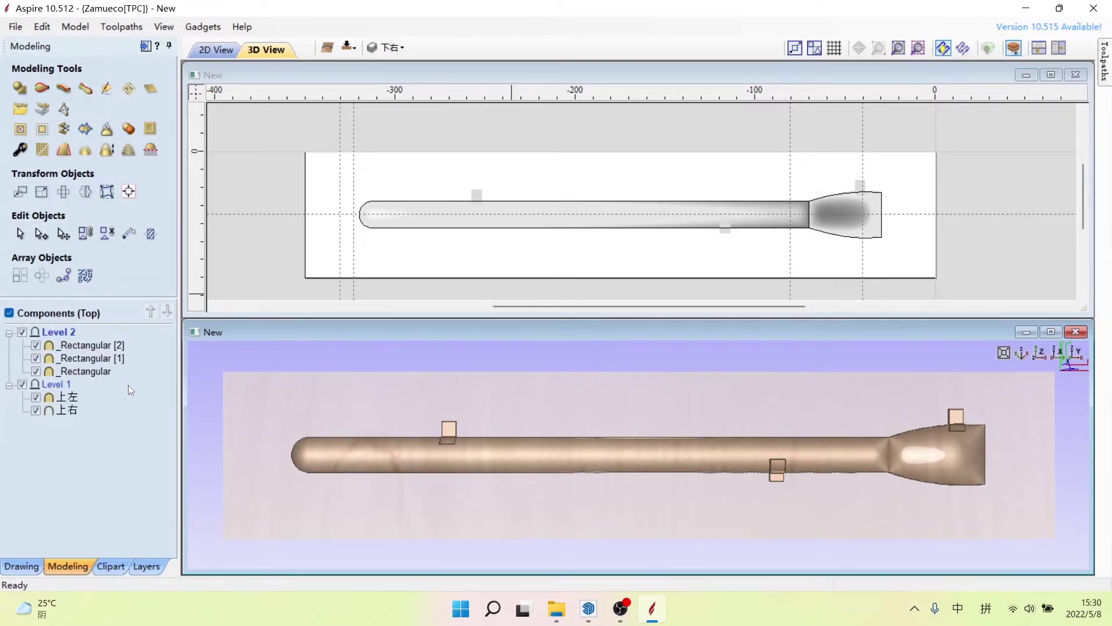
right_click(62, 335)
mouse_move(121, 342)
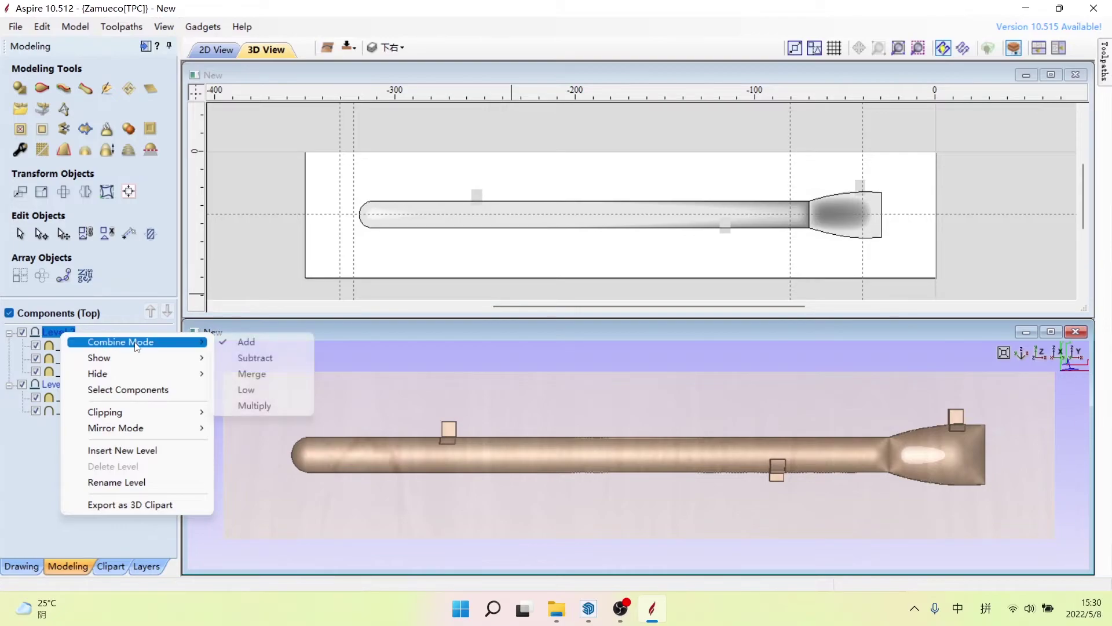
click(276, 378)
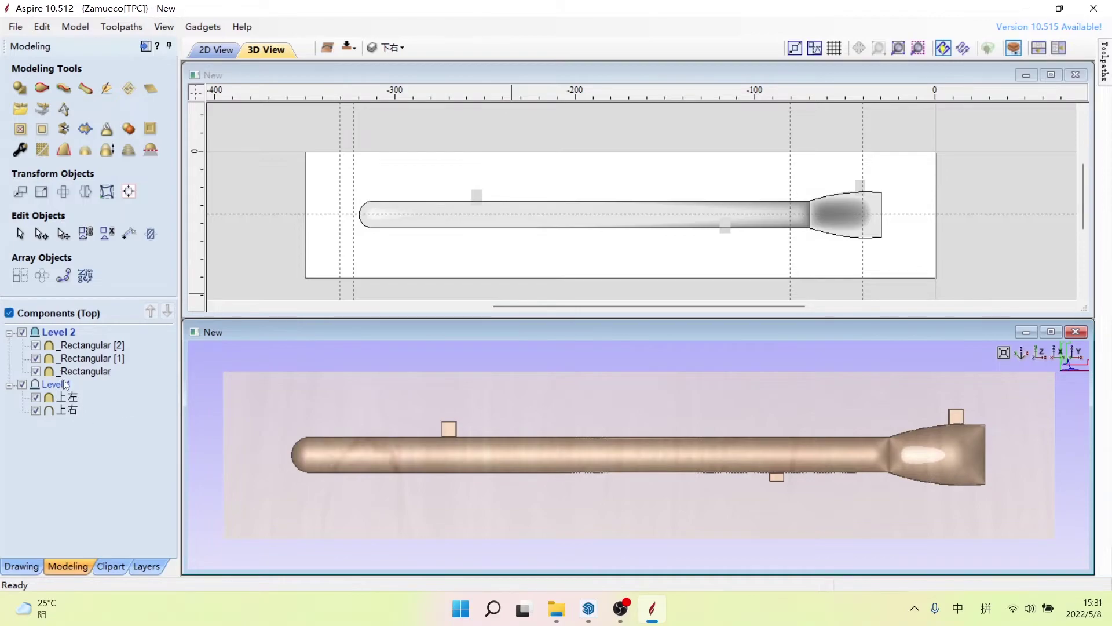
click(1105, 64)
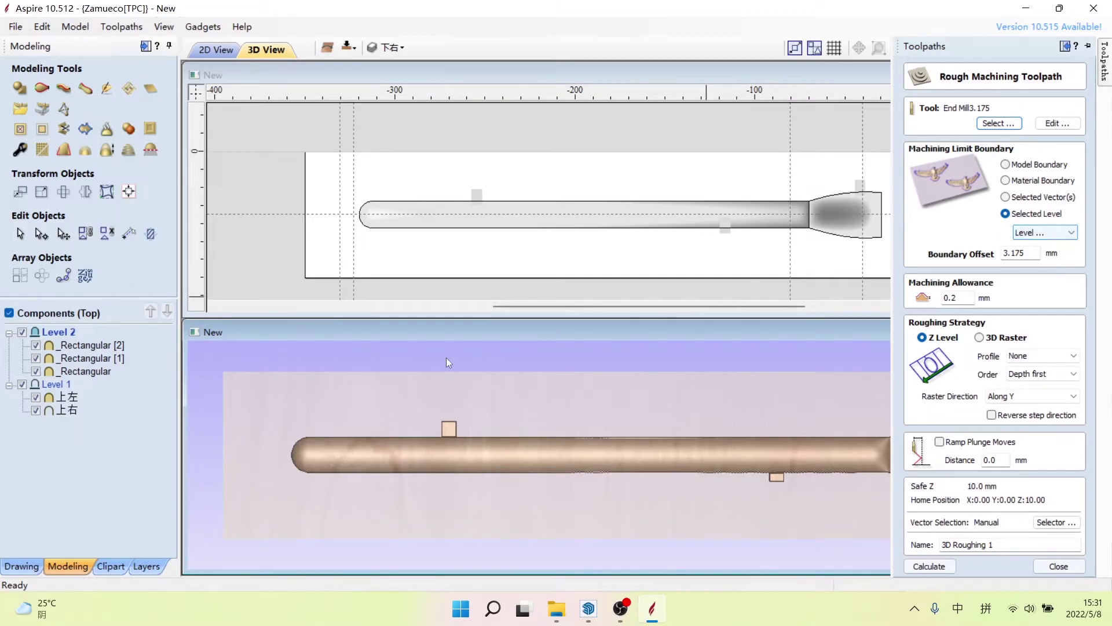
Step: Limit the roughing toolpath's Selected Level boundary to Level 1
click(1043, 233)
click(1044, 266)
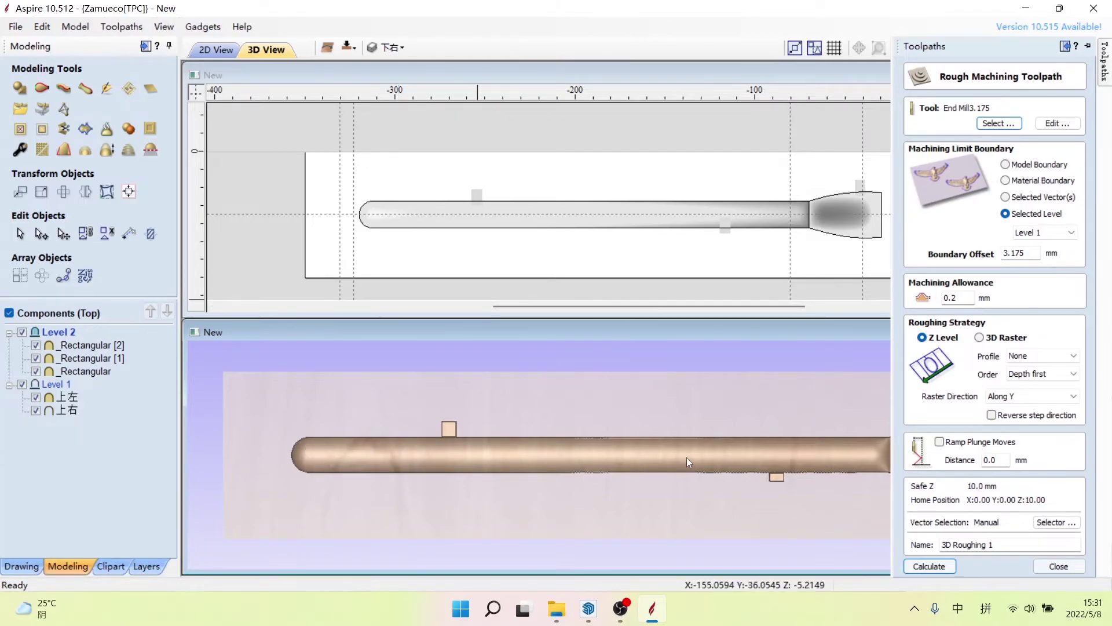
scroll(649, 450, down, 2)
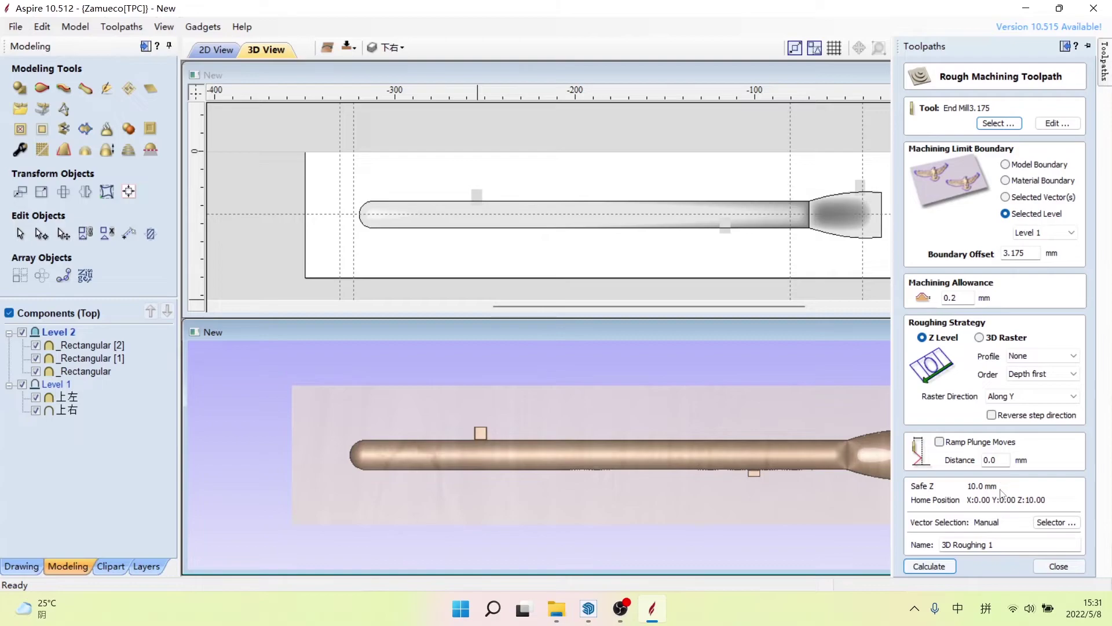
Step: Name the roughing toolpath 上粗, calculate it and close the preview
click(1004, 542)
drag(1005, 543, 934, 548)
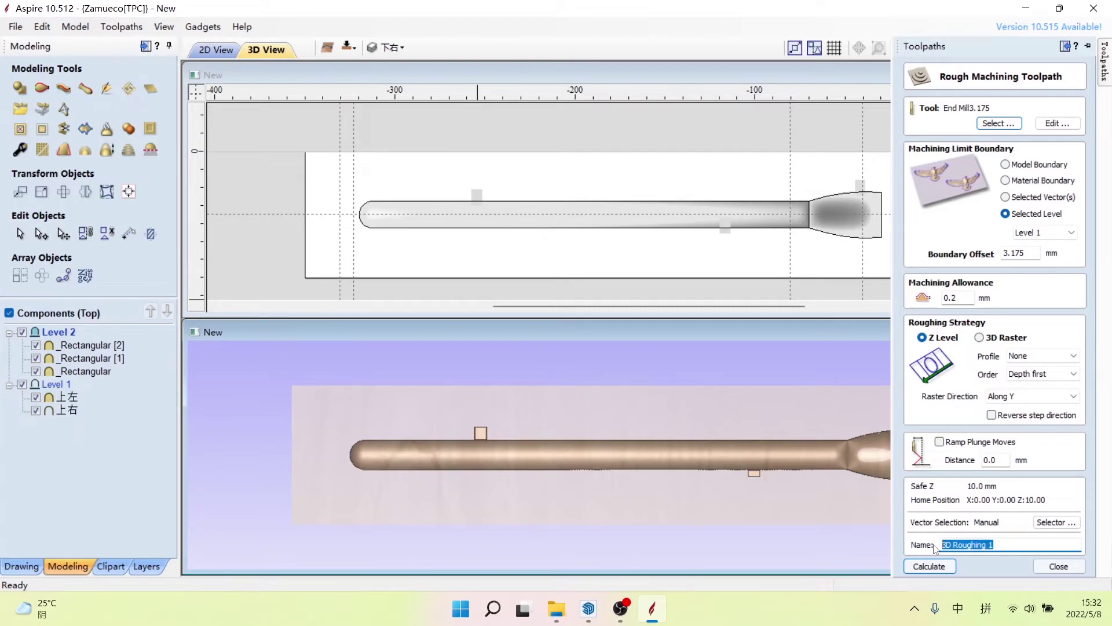
text(上)
text(粗)
click(929, 567)
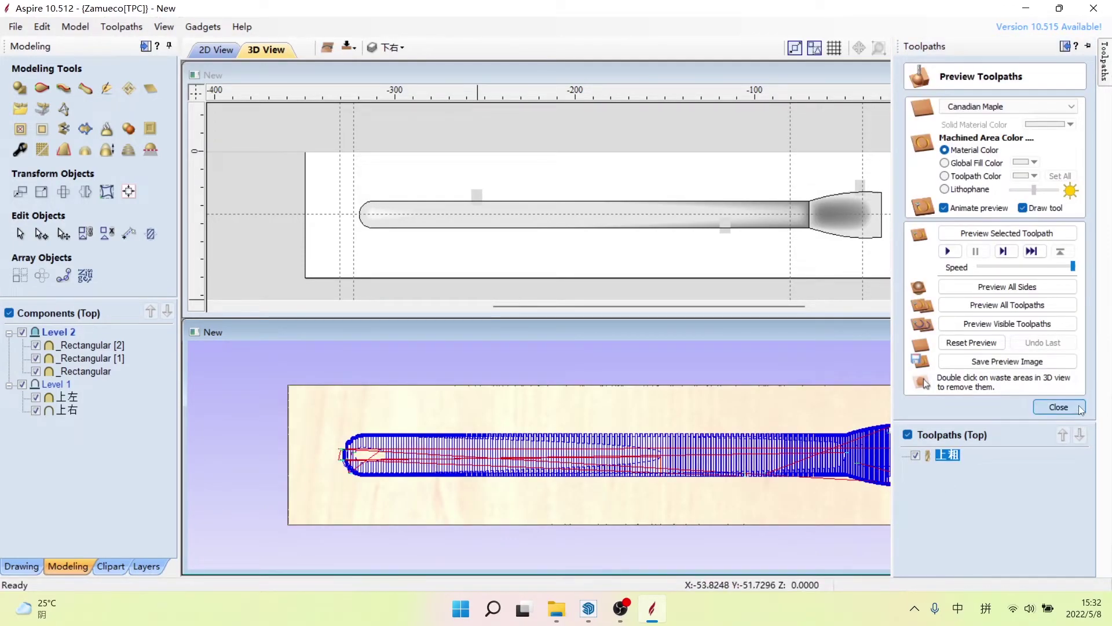
click(1058, 407)
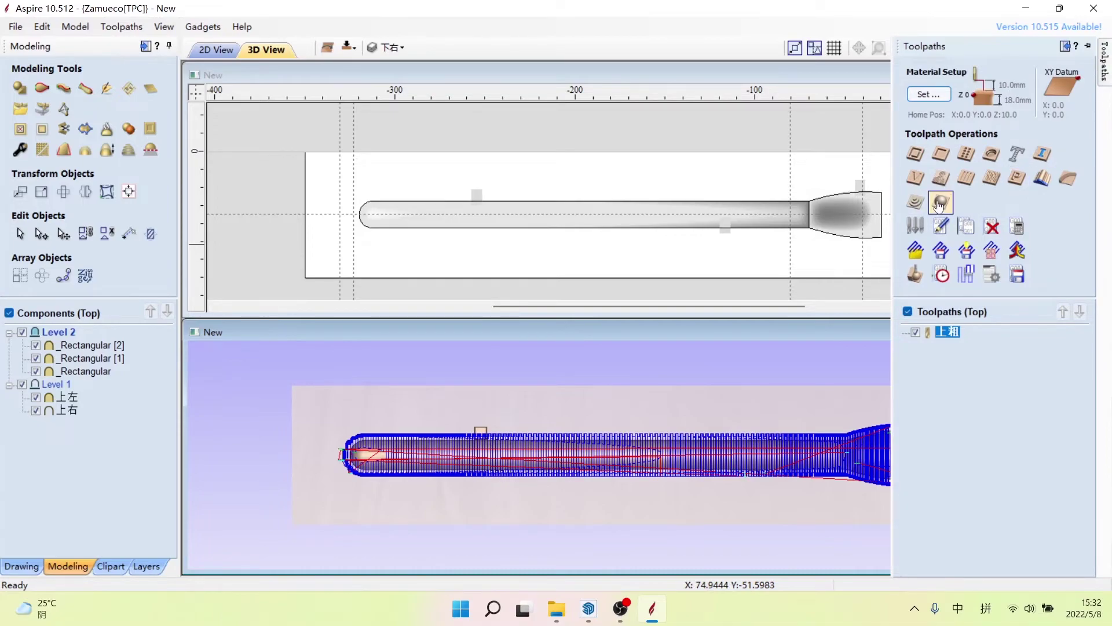
Step: Start a 3D finishing toolpath limited to Level 1 using the Ball Nose3.175 cutter
click(940, 201)
click(1041, 231)
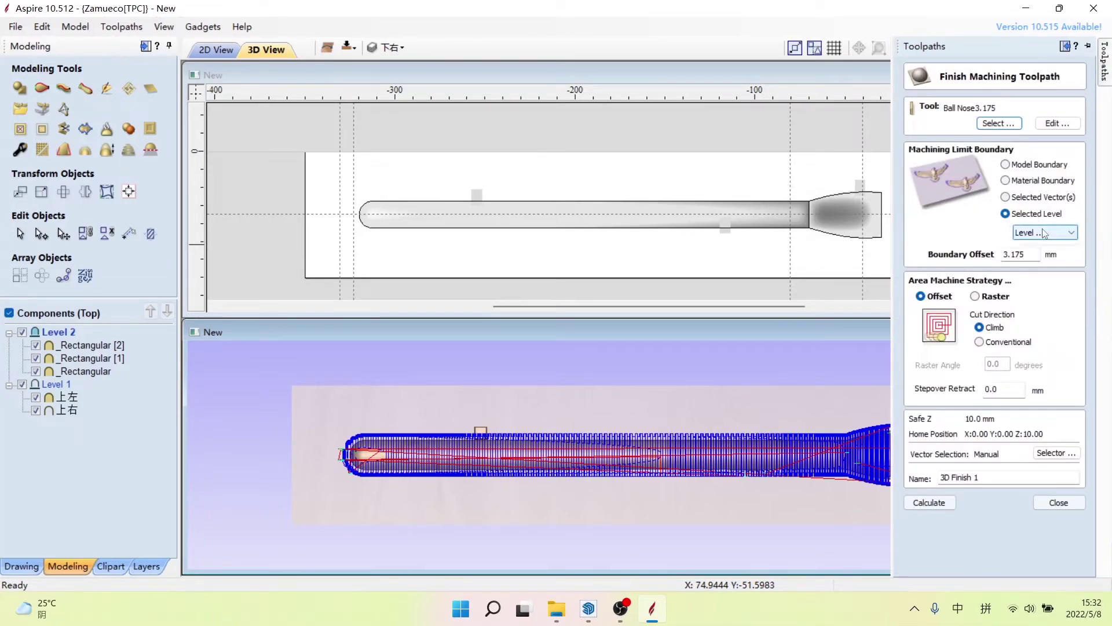
click(1052, 265)
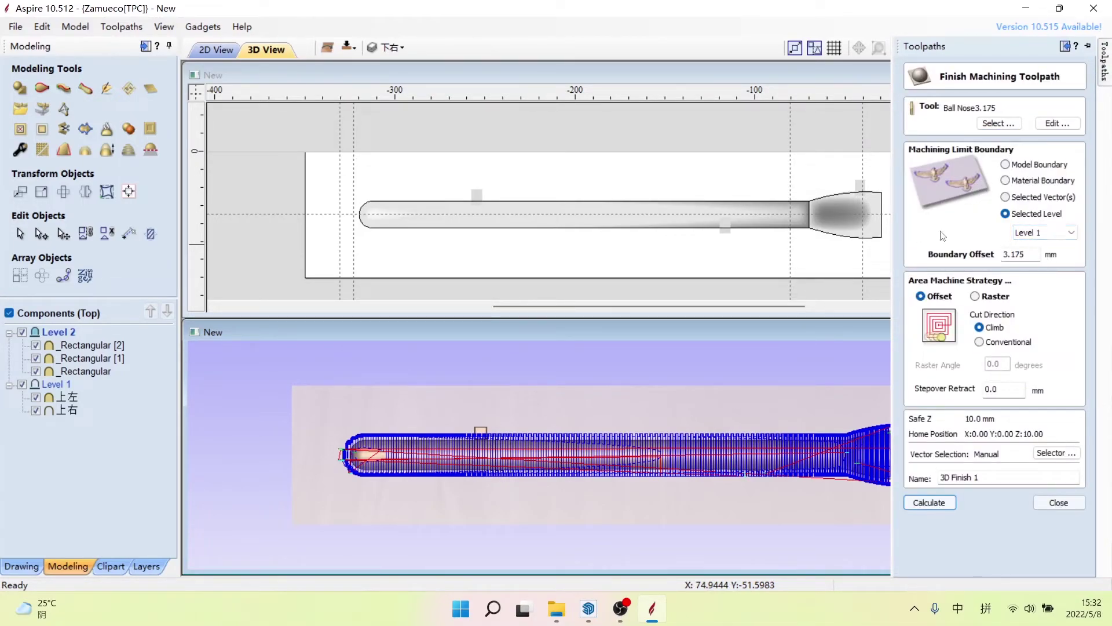
click(995, 124)
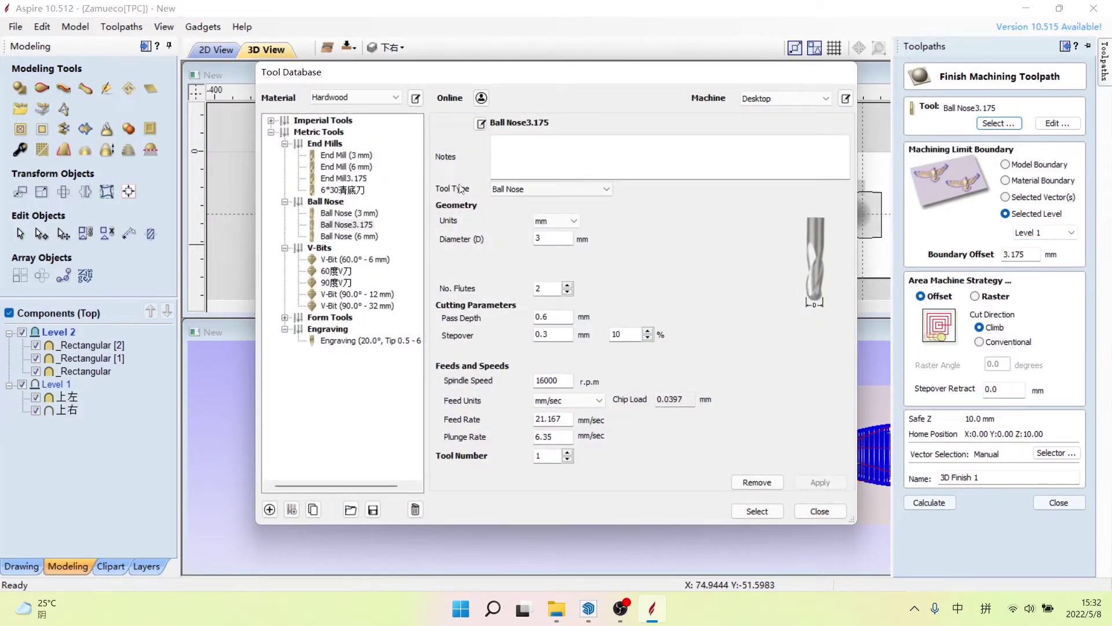
click(346, 225)
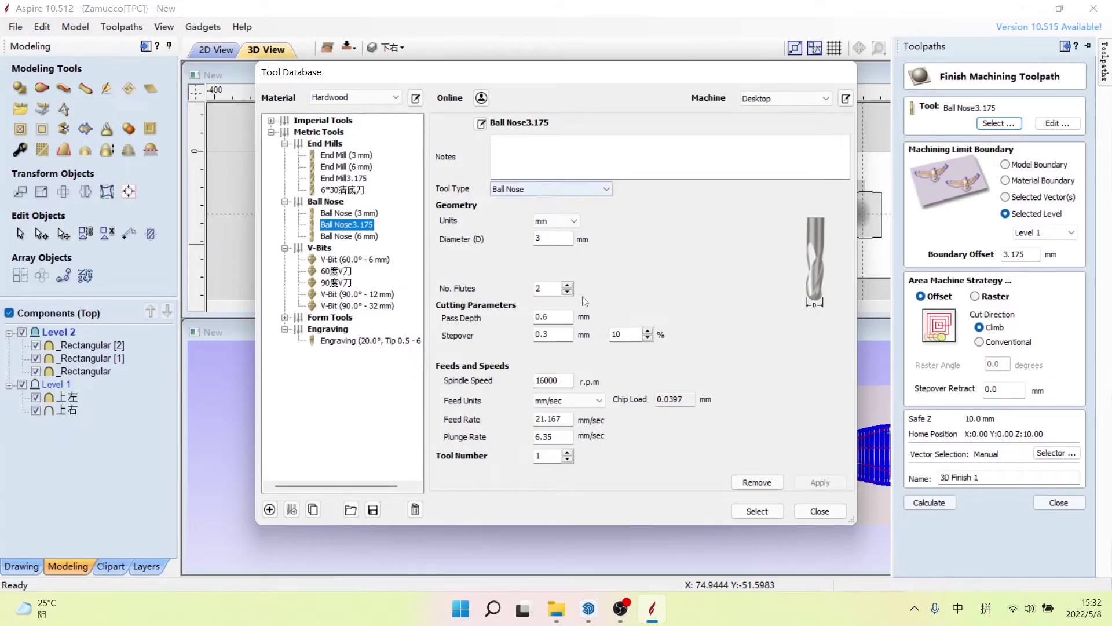
click(766, 516)
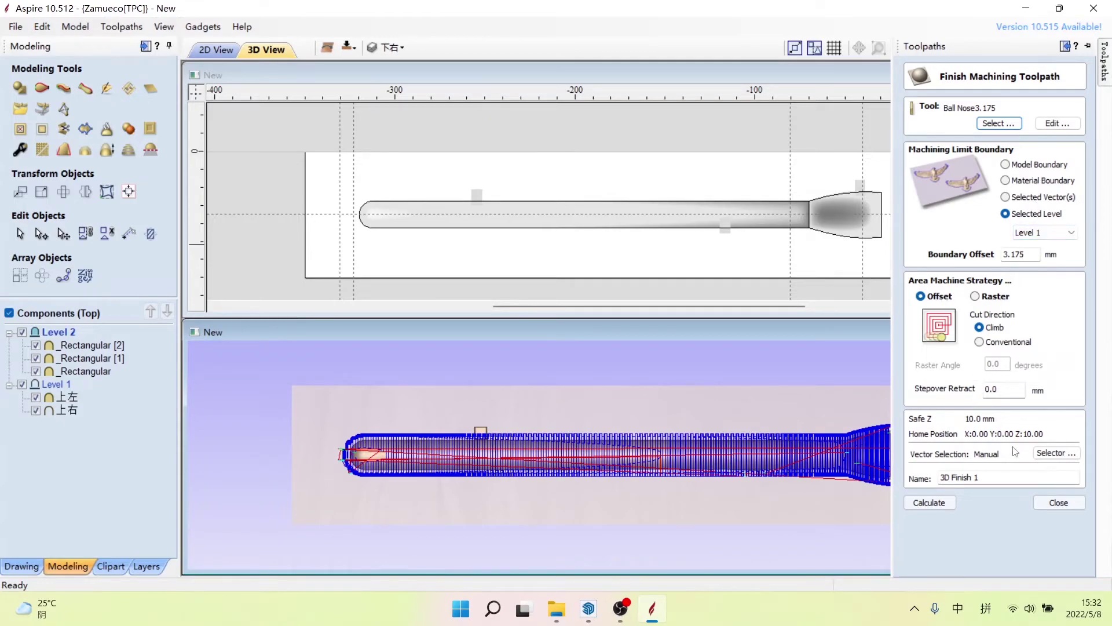
Step: Name the finishing toolpath 上粗, calculate it and preview the handle carved in wood
drag(998, 475, 928, 479)
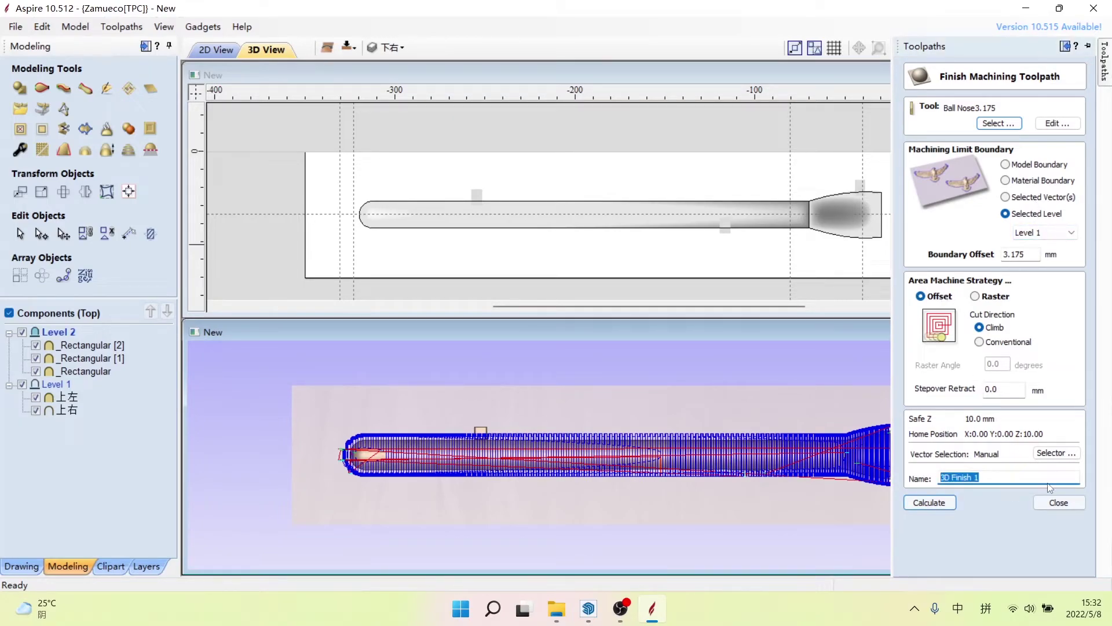
text(上粗)
click(929, 503)
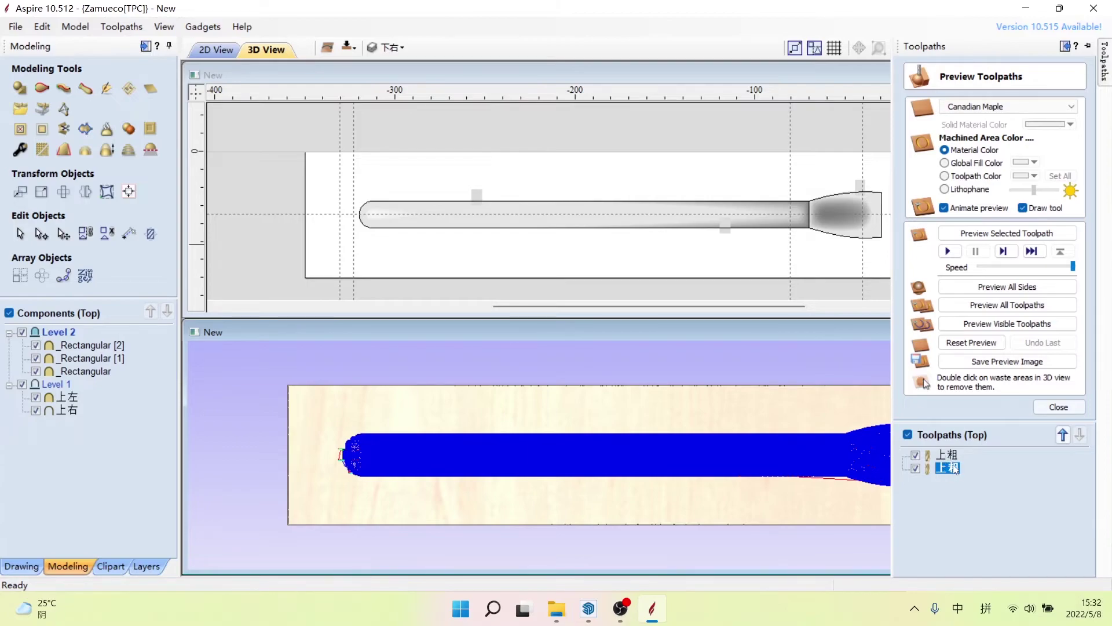
click(989, 234)
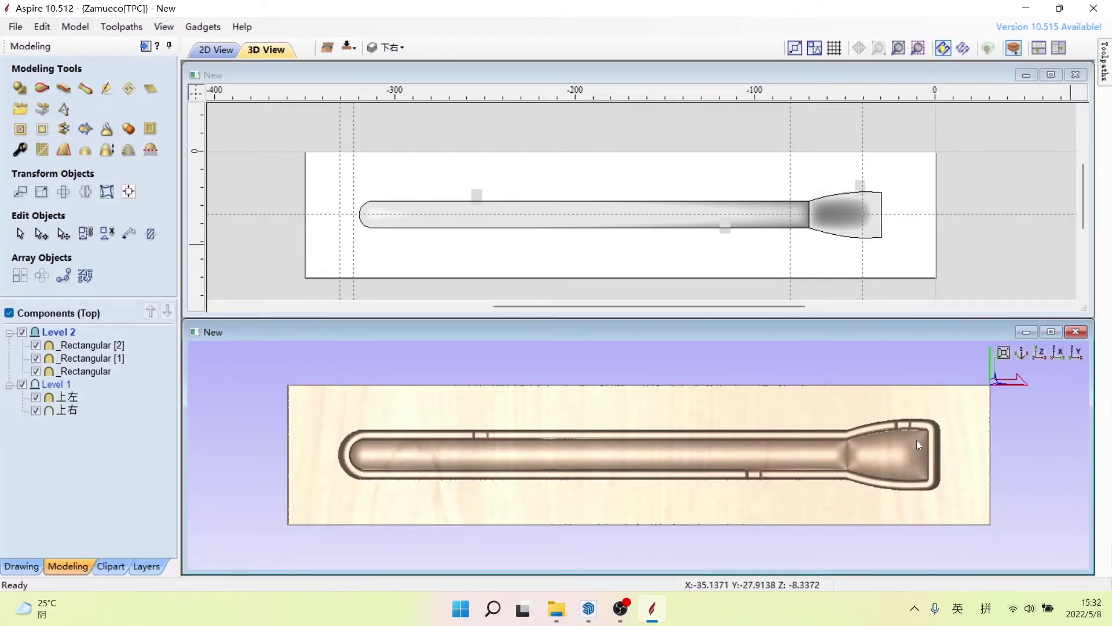
Step: Orbit the preview to inspect the carved top side, then switch to the bottom side
mouse_move(817, 467)
mouse_down()
mouse_move(746, 460)
mouse_move(772, 405)
mouse_up()
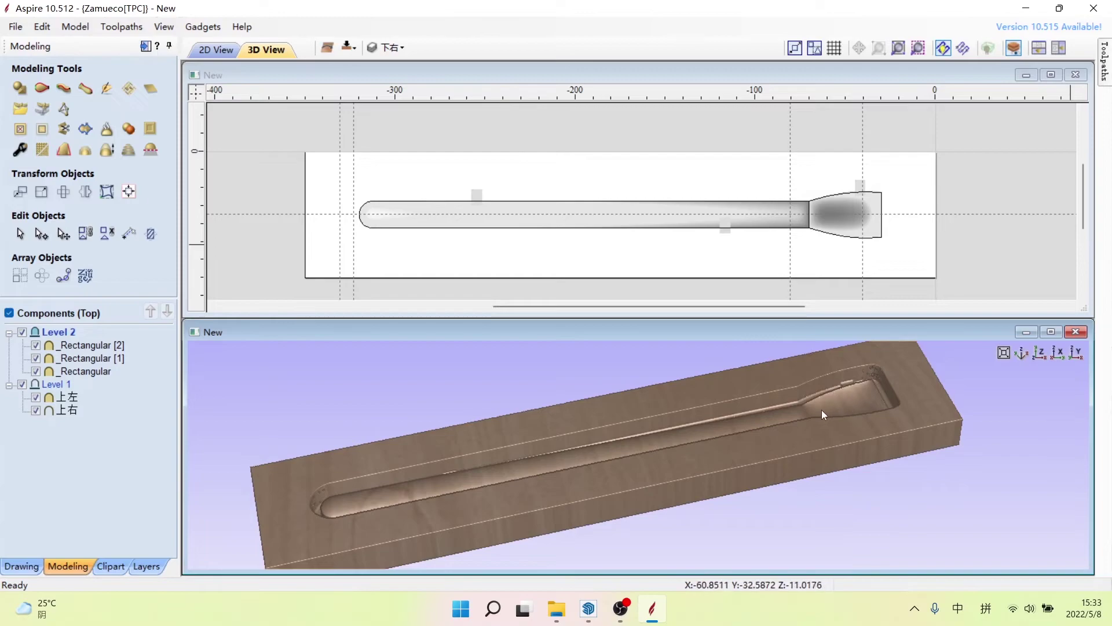
drag(877, 388, 921, 430)
drag(409, 458, 454, 486)
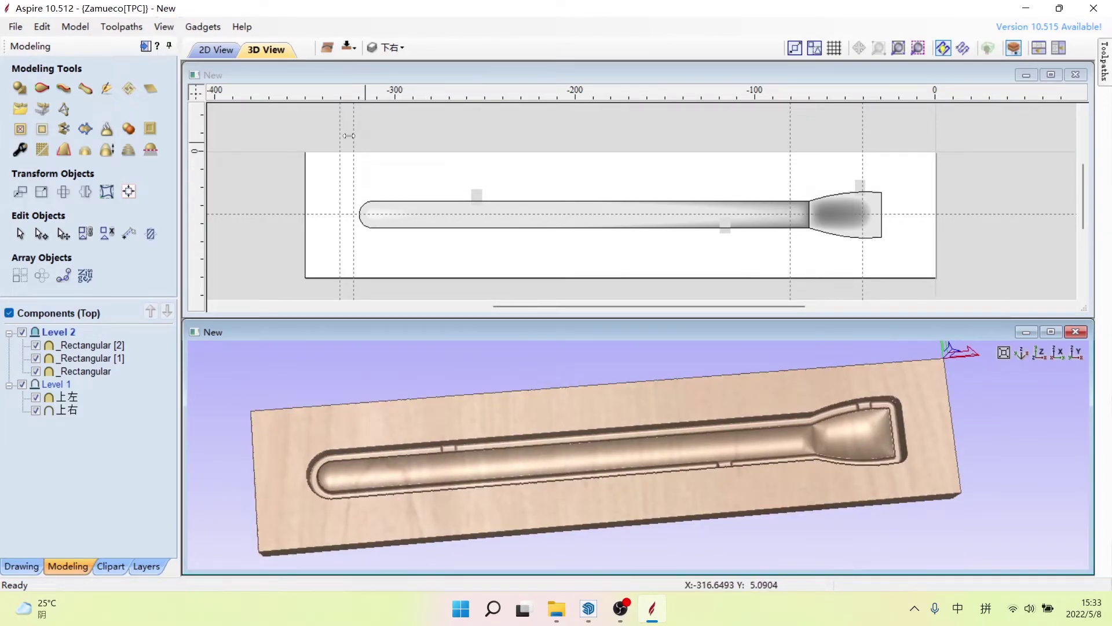
click(350, 47)
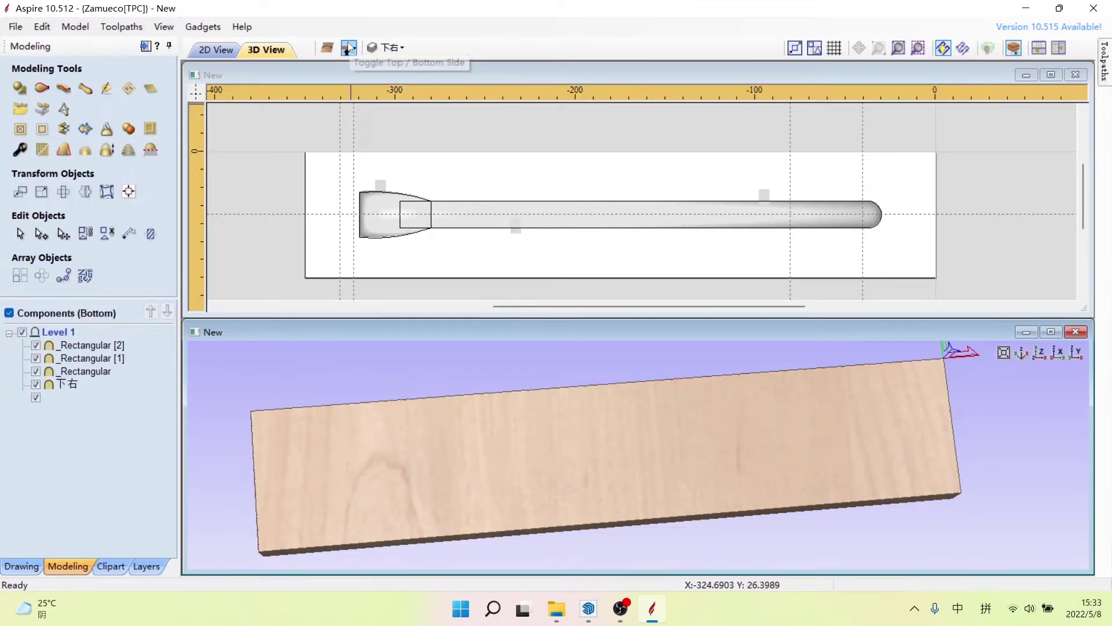
Step: View from the top and start a bottom 3D roughing toolpath with End Mill3.175
click(1038, 355)
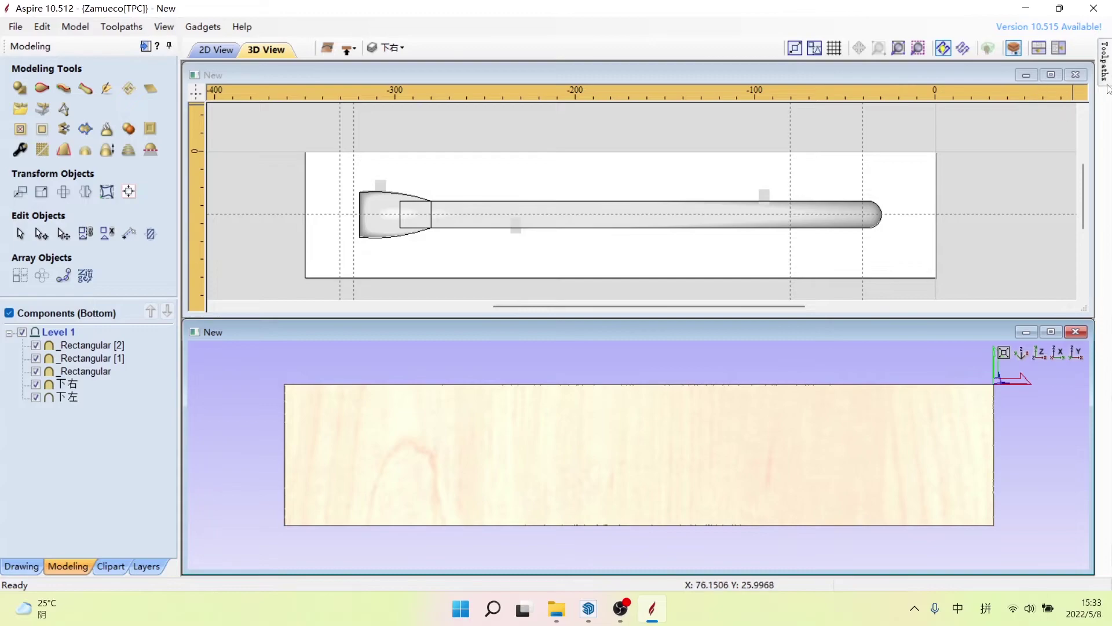
click(1058, 407)
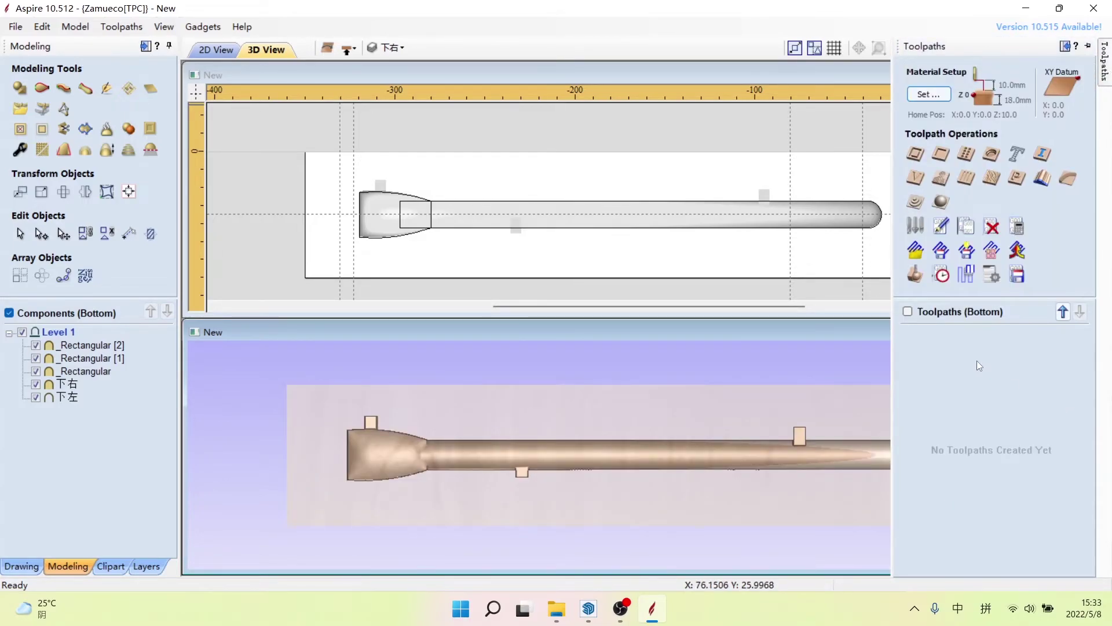
click(915, 204)
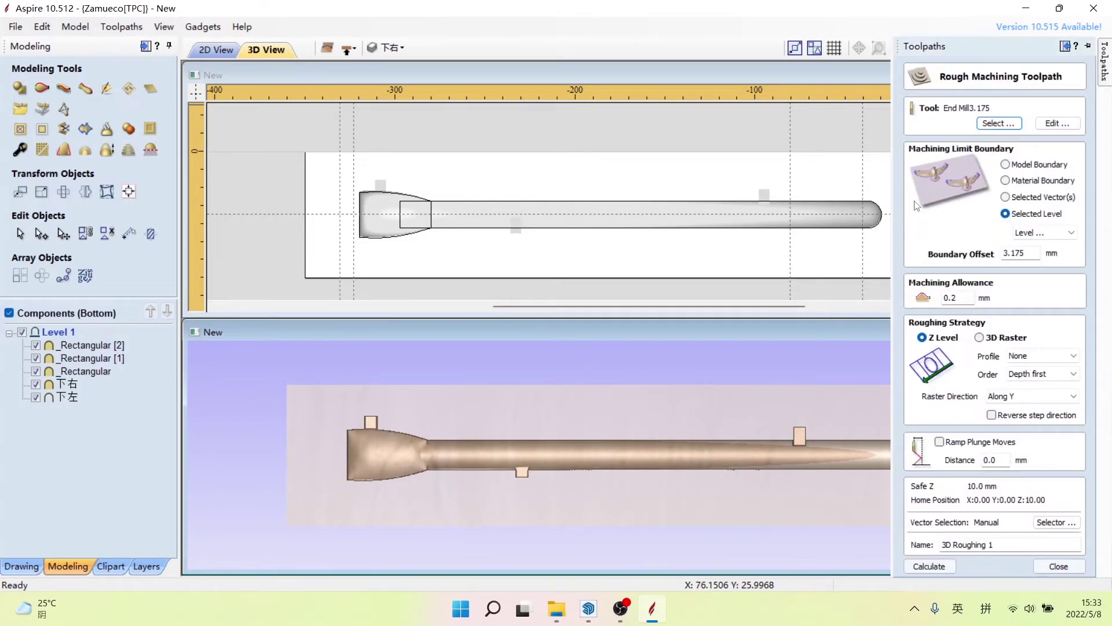
click(998, 124)
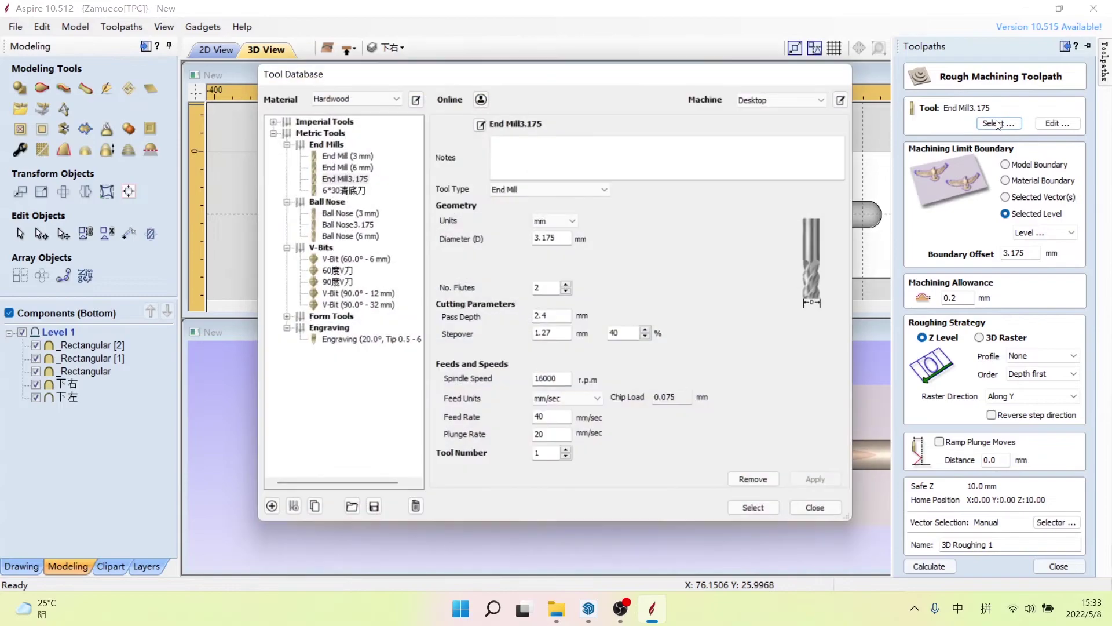
click(757, 511)
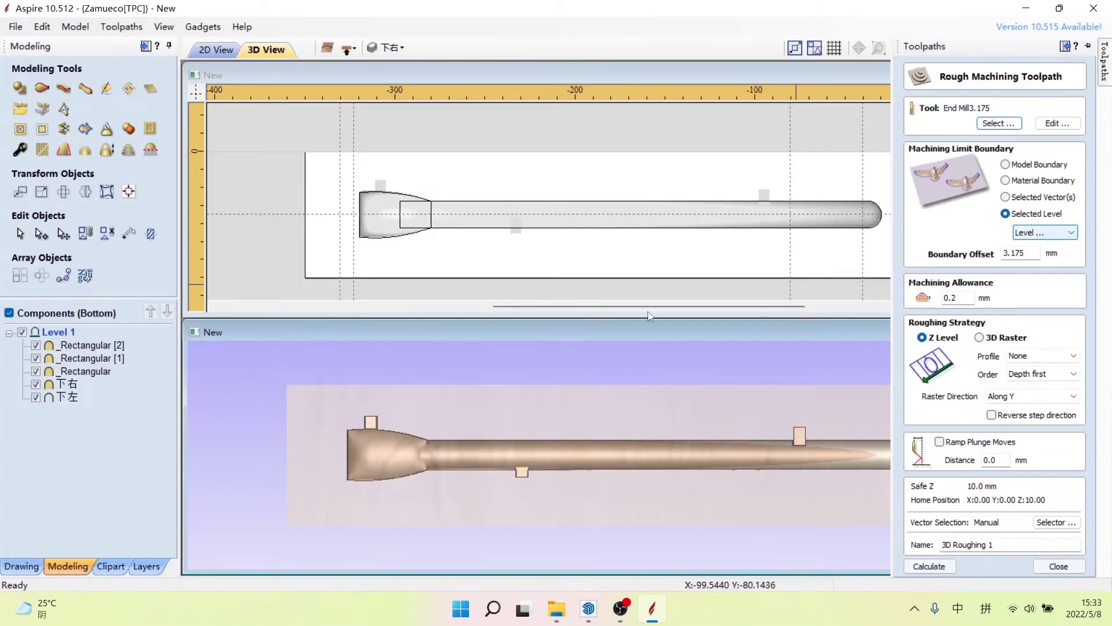
Step: Insert Level 2, move the three Rectangular components into it, and set it to Merge
right_click(58, 330)
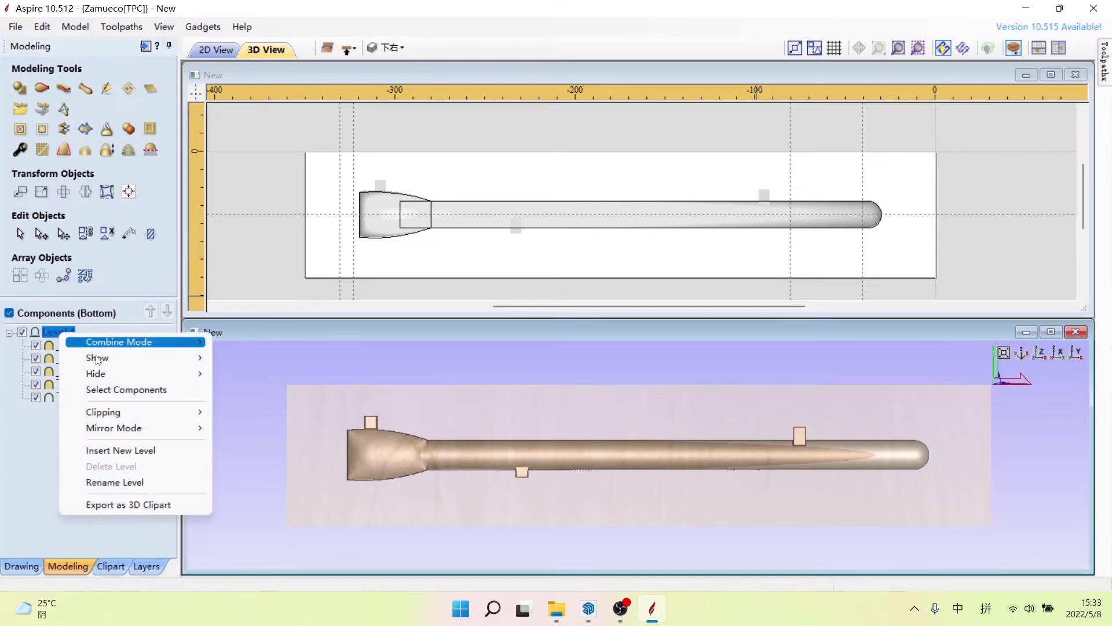
click(139, 451)
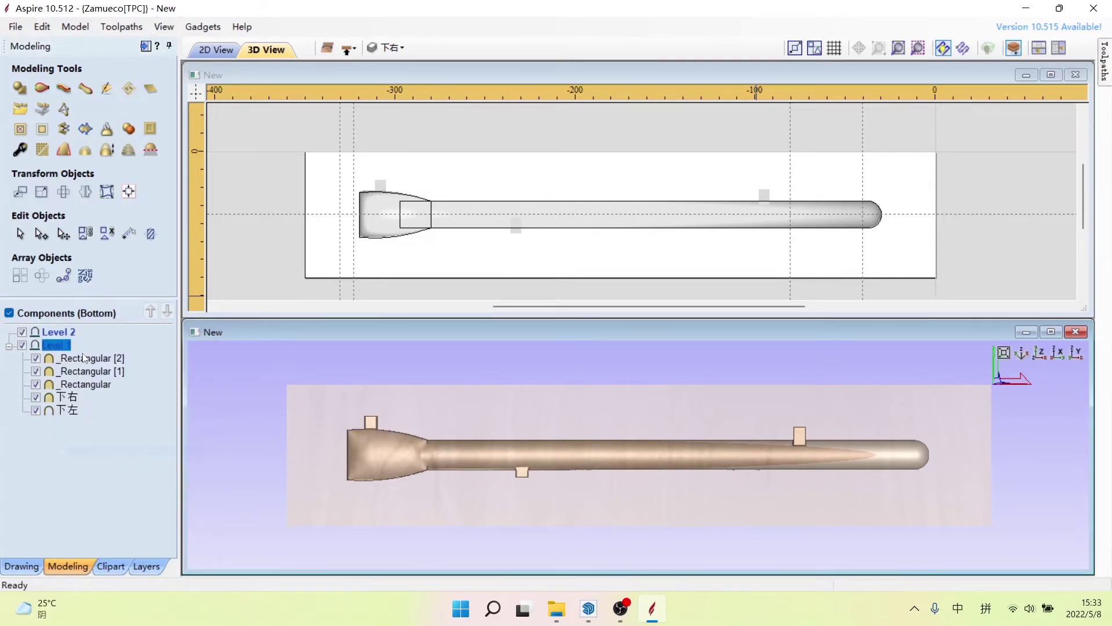
click(99, 361)
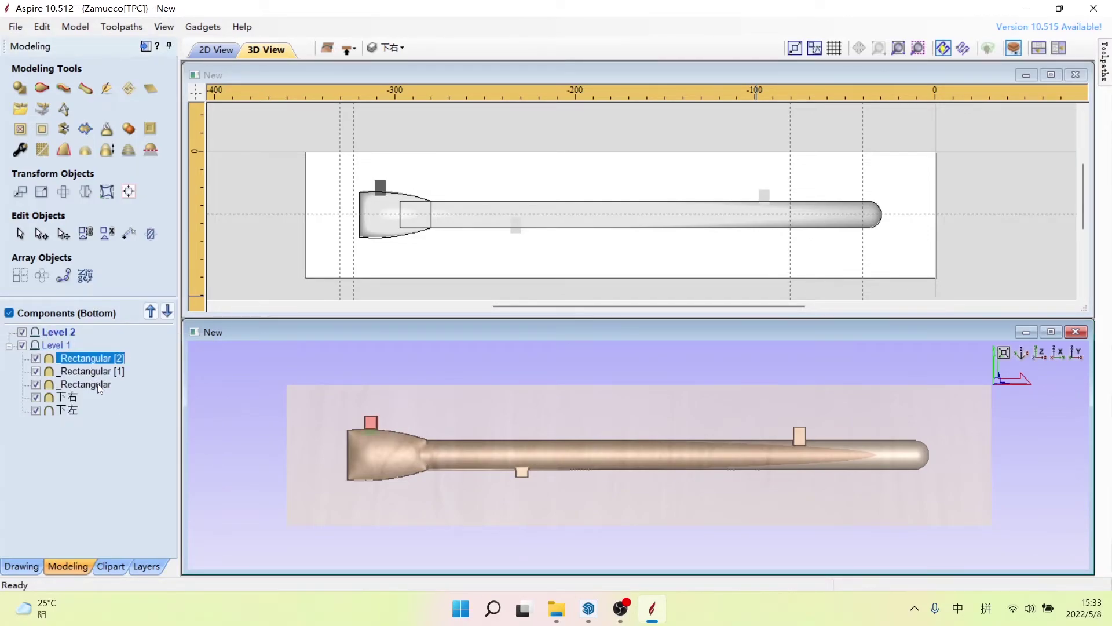
shift+click(97, 387)
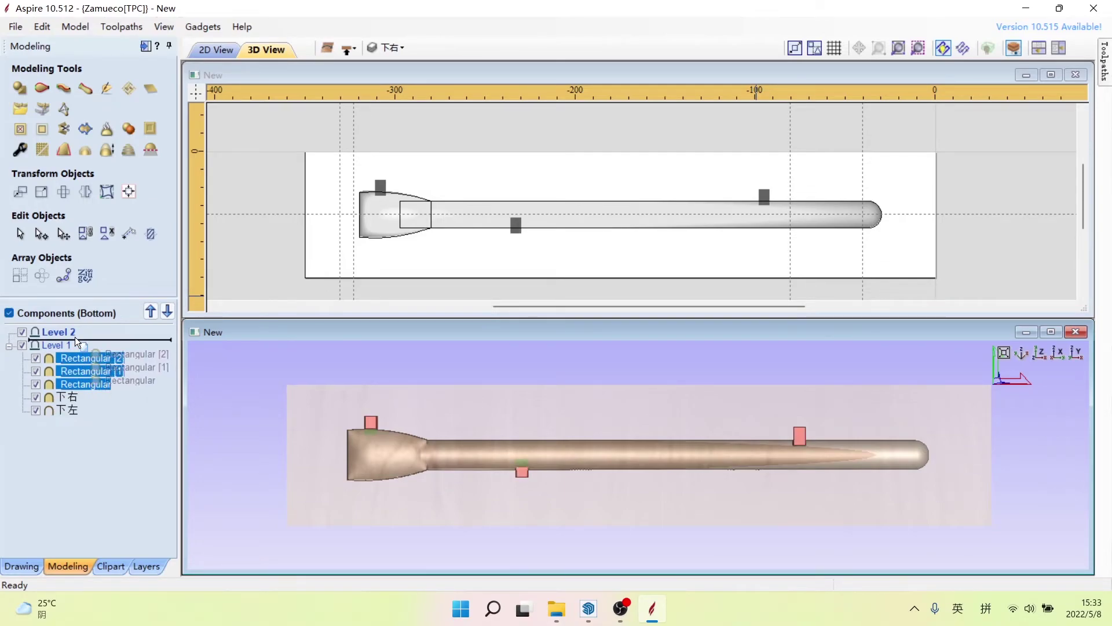
drag(79, 358, 75, 336)
click(60, 332)
right_click(60, 332)
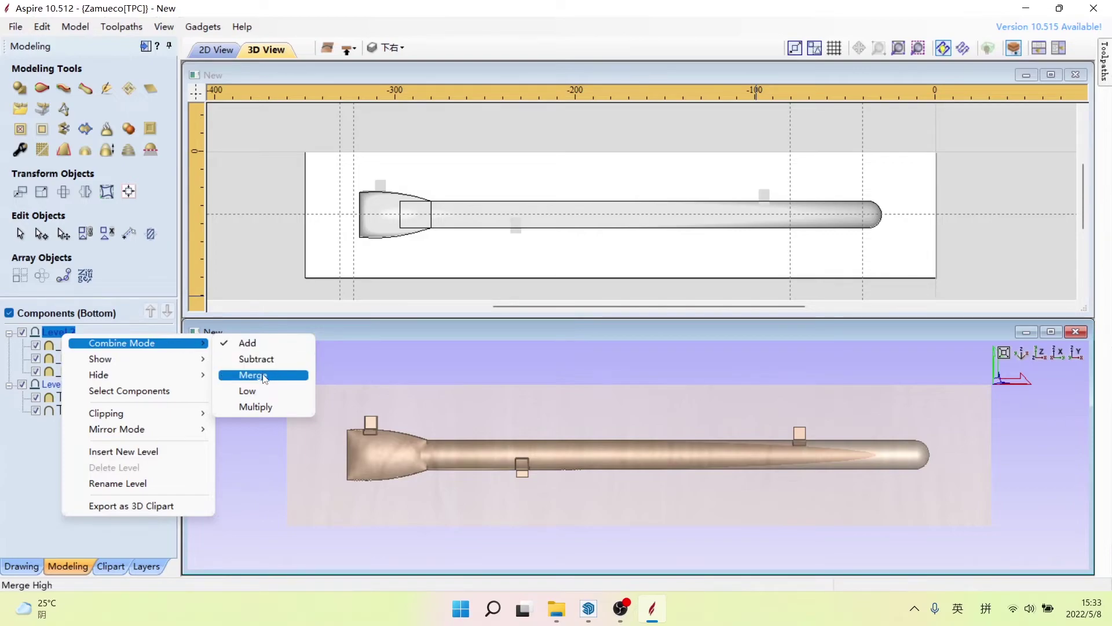
click(263, 377)
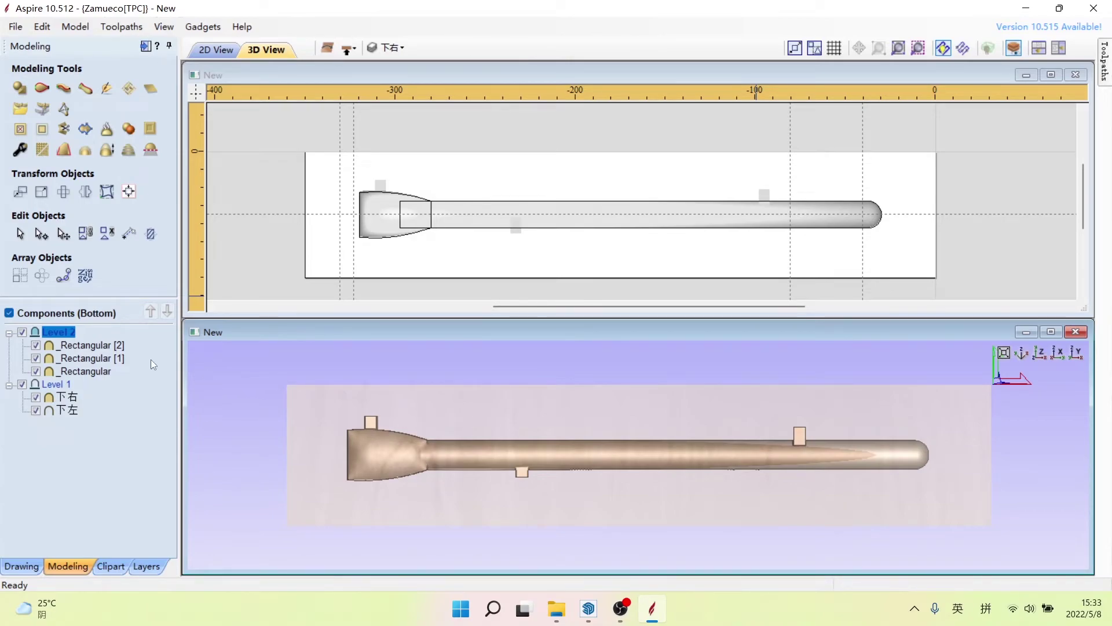
Step: Limit the bottom roughing toolpath's boundary to Level 1
click(1104, 81)
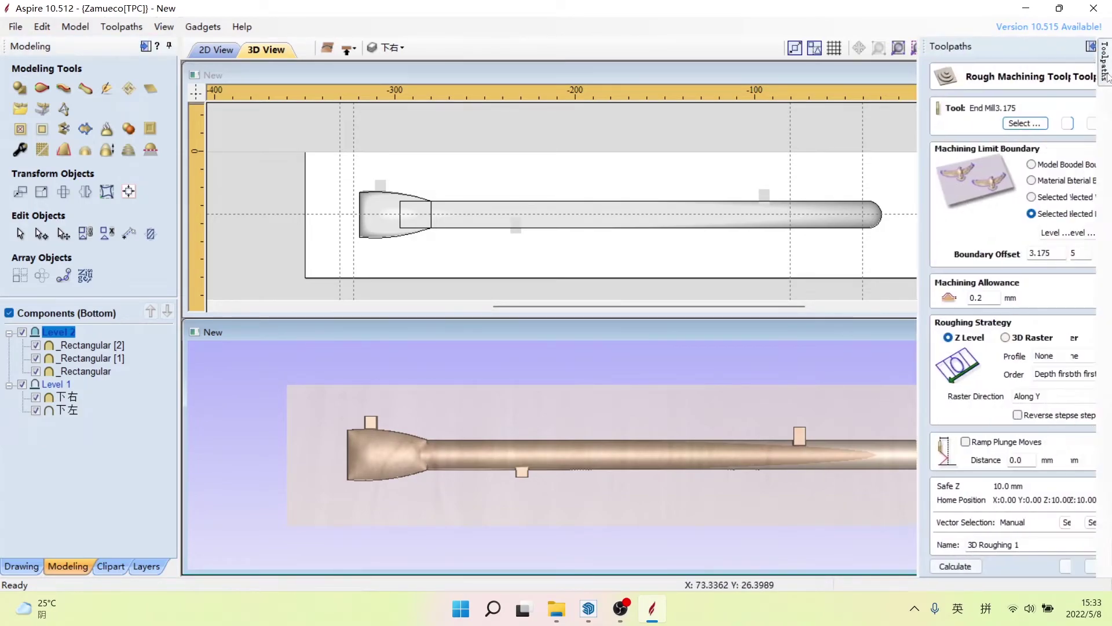
click(1042, 233)
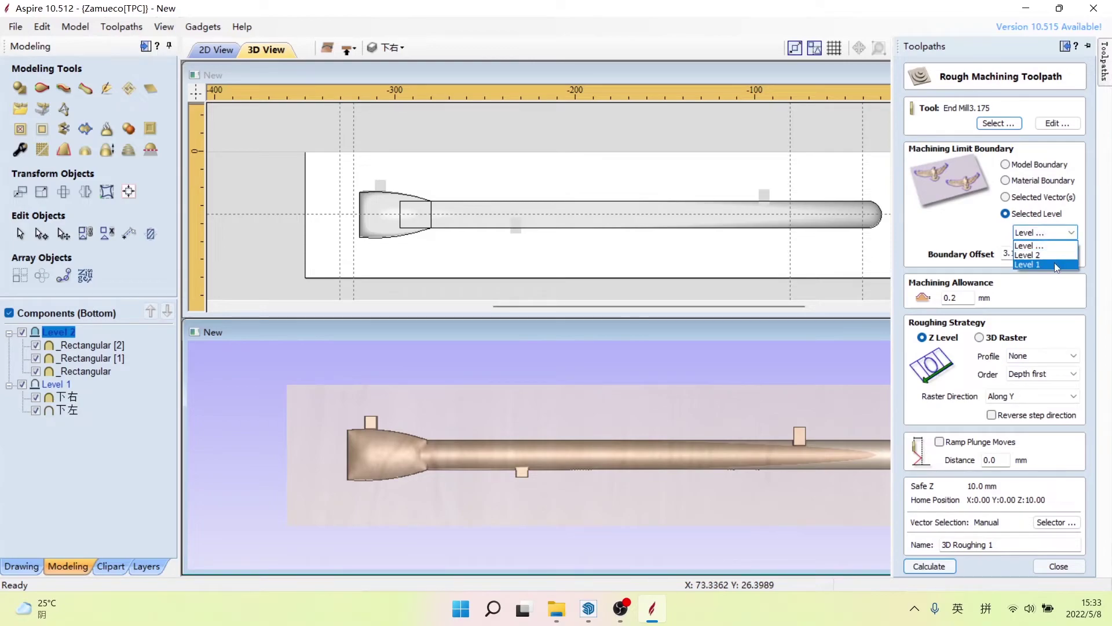
click(1055, 262)
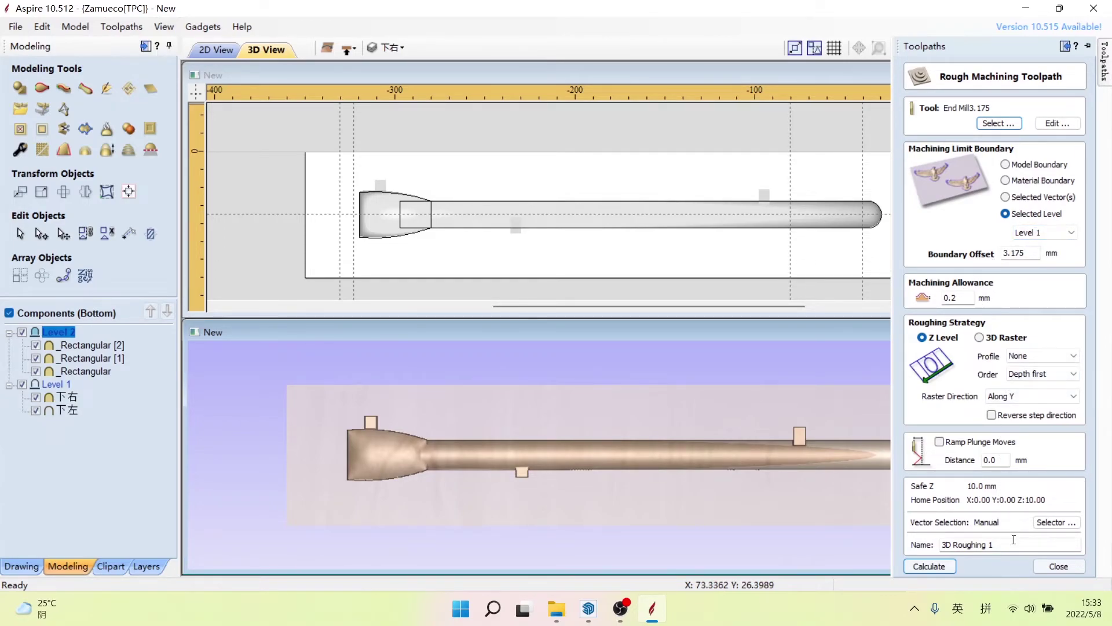
Step: Name the bottom roughing toolpath x下粗, calculate it and close the preview
drag(1014, 539, 943, 541)
text(xia)
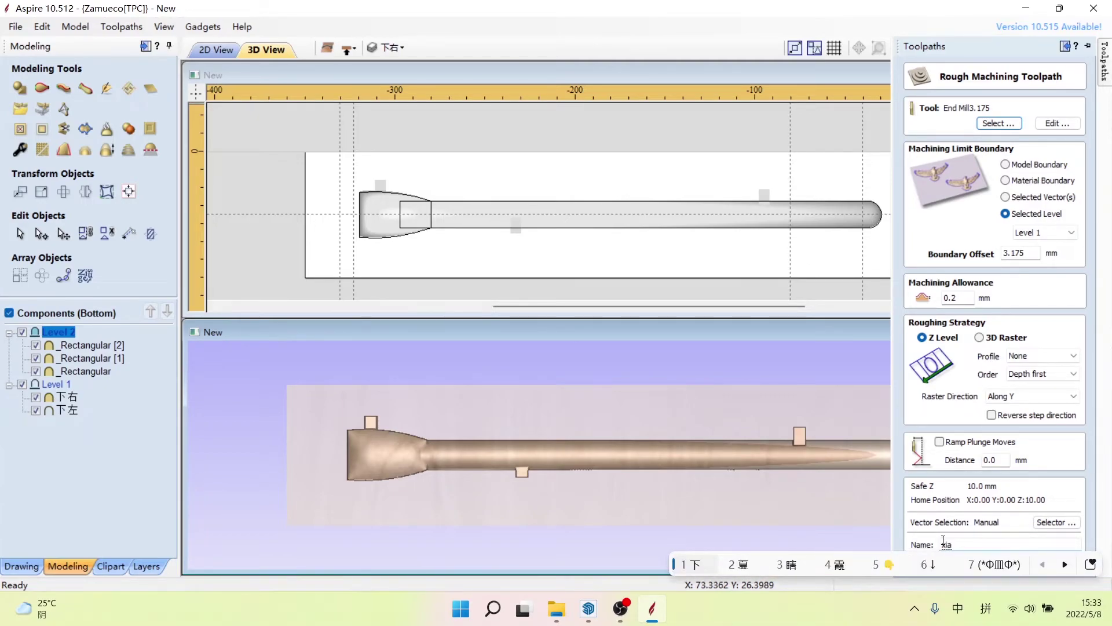
text(下粗)
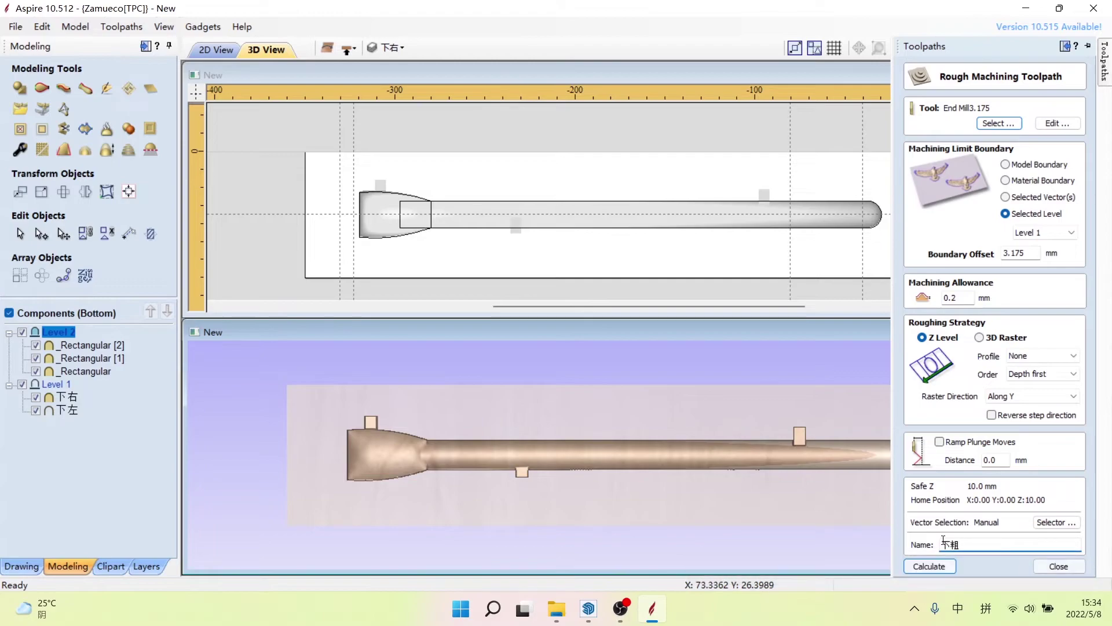
click(944, 561)
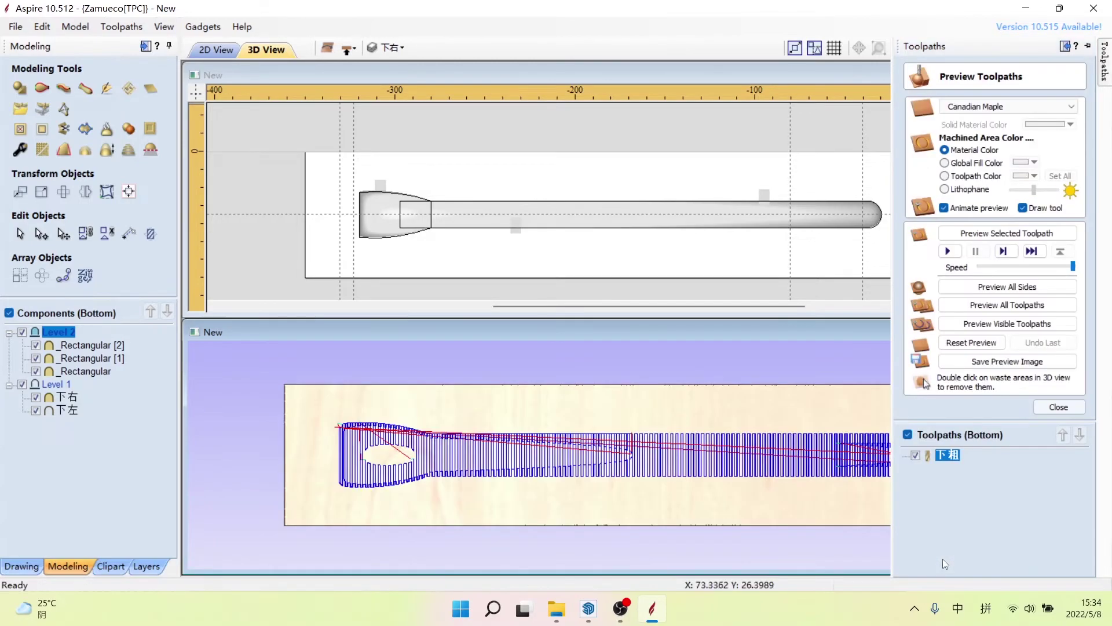
click(1071, 410)
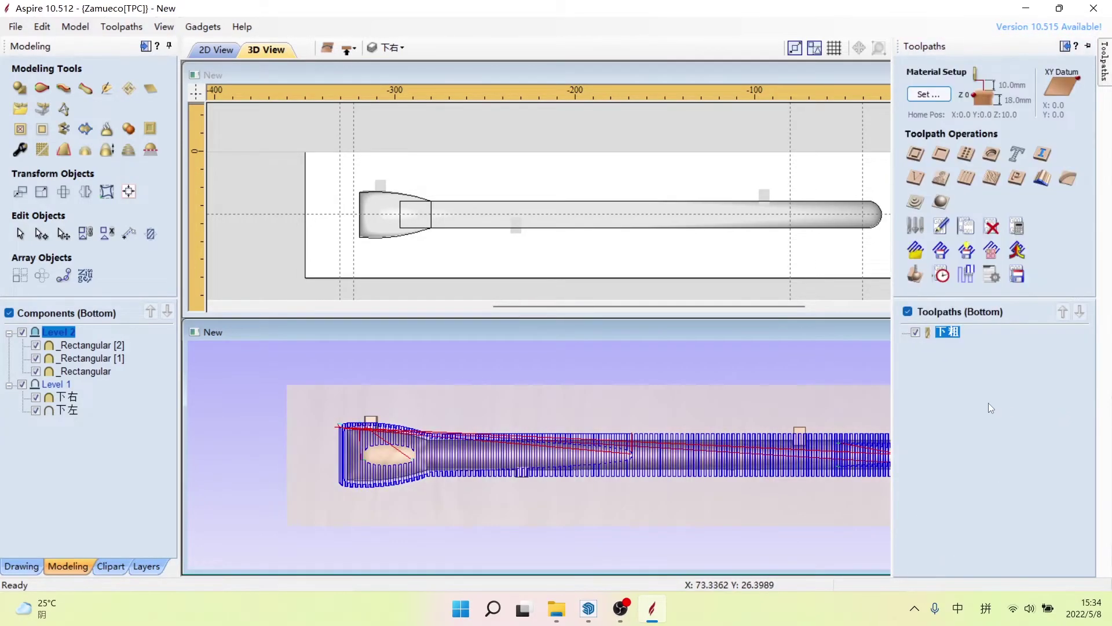
Step: Calculate a finishing toolpath named 下精 limited to Level 1
click(941, 203)
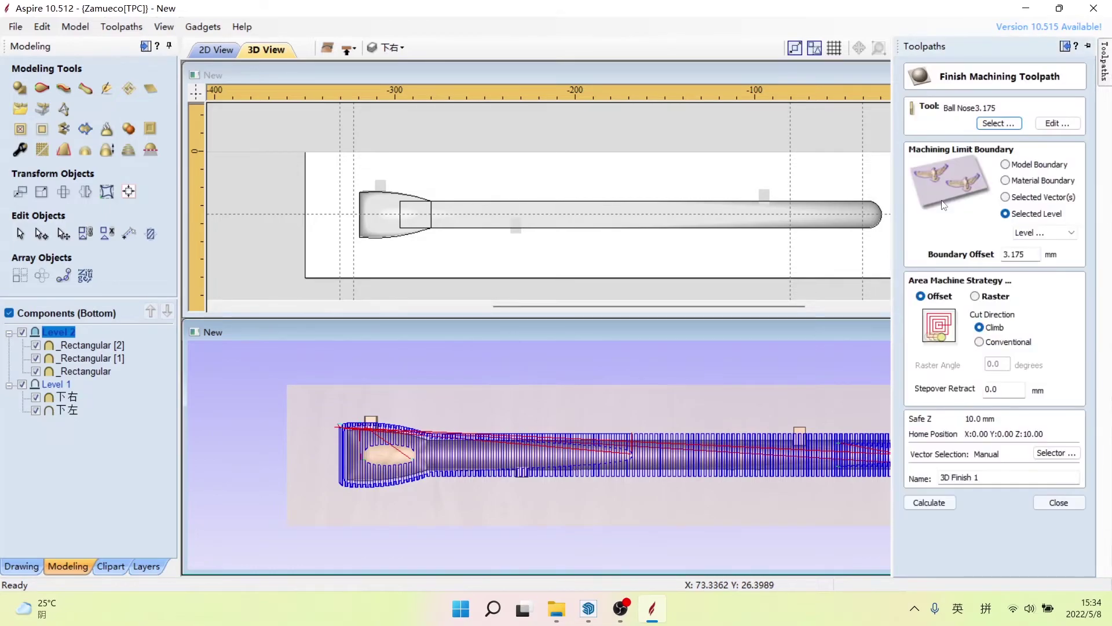
click(1037, 232)
click(1056, 270)
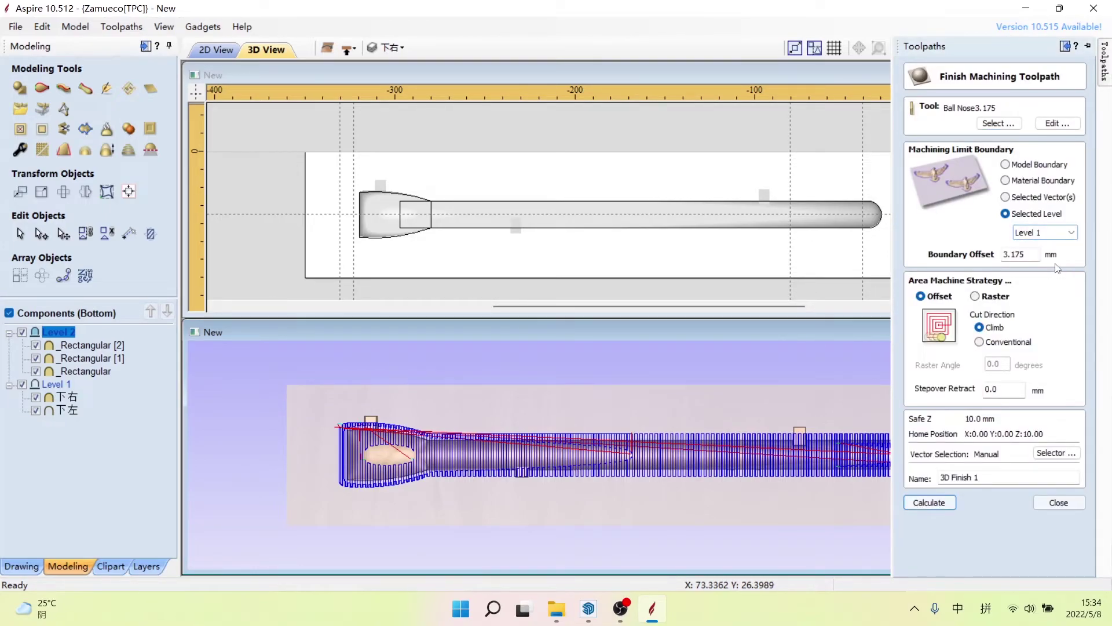
drag(1002, 476, 913, 481)
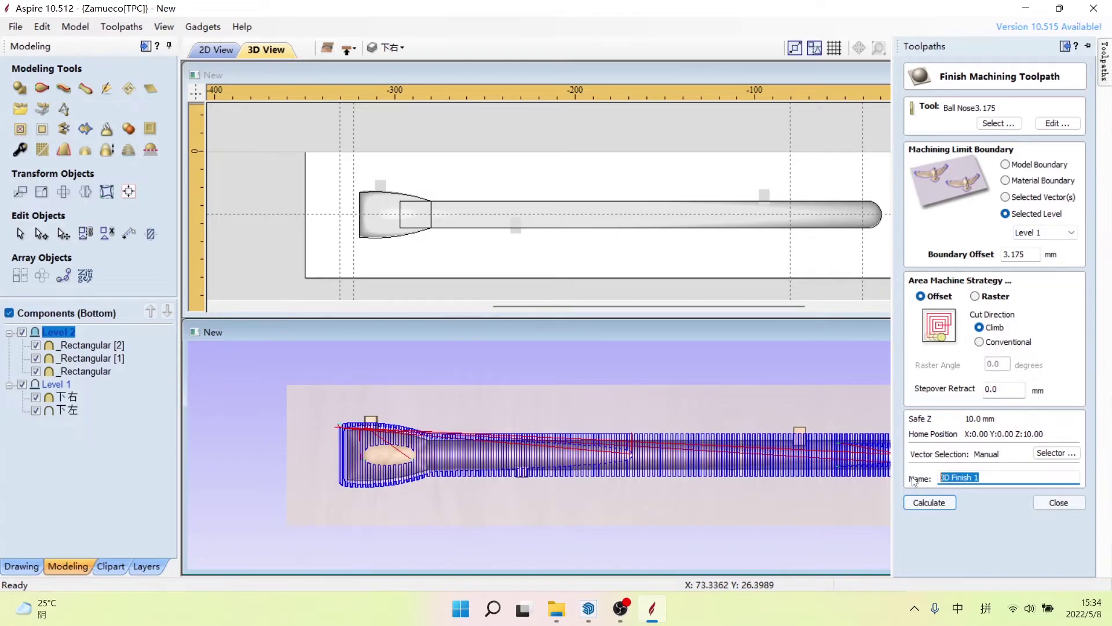
text(xia)
key(space)
text(jing)
key(space)
click(946, 503)
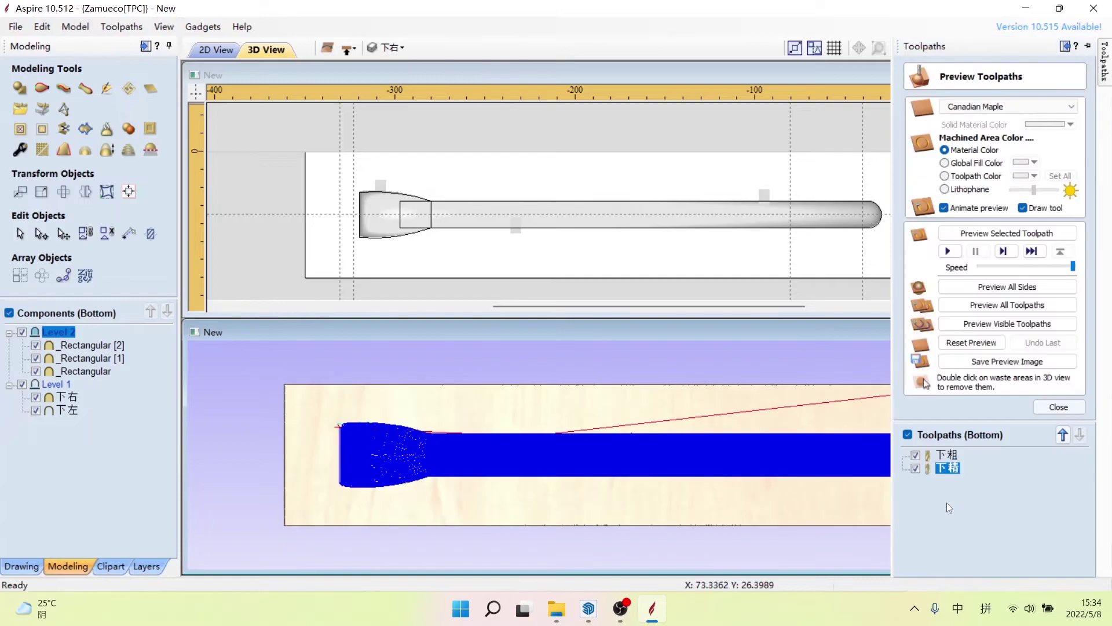
mouse_move(1104, 61)
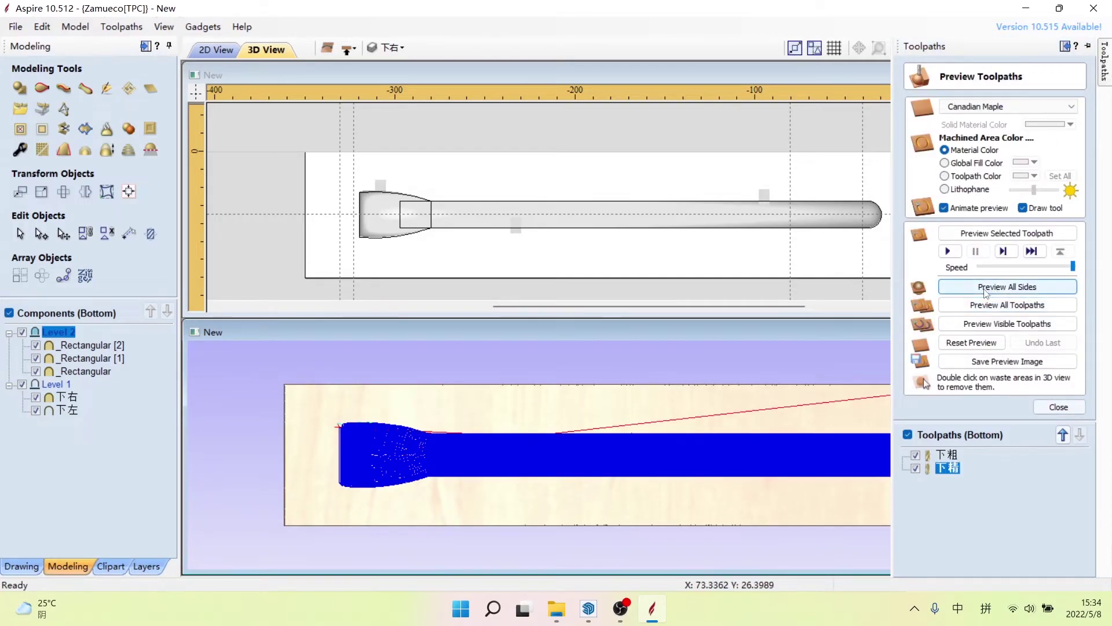
Step: Simulate all sides and orbit the 3D view to inspect the handle carved into maple
click(987, 304)
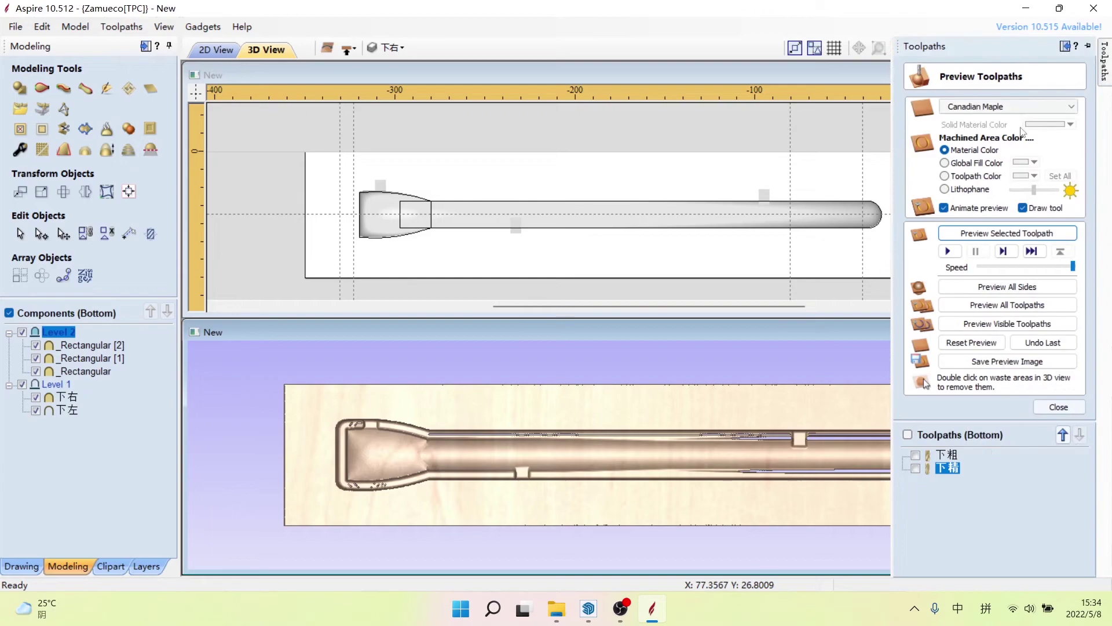
click(1023, 287)
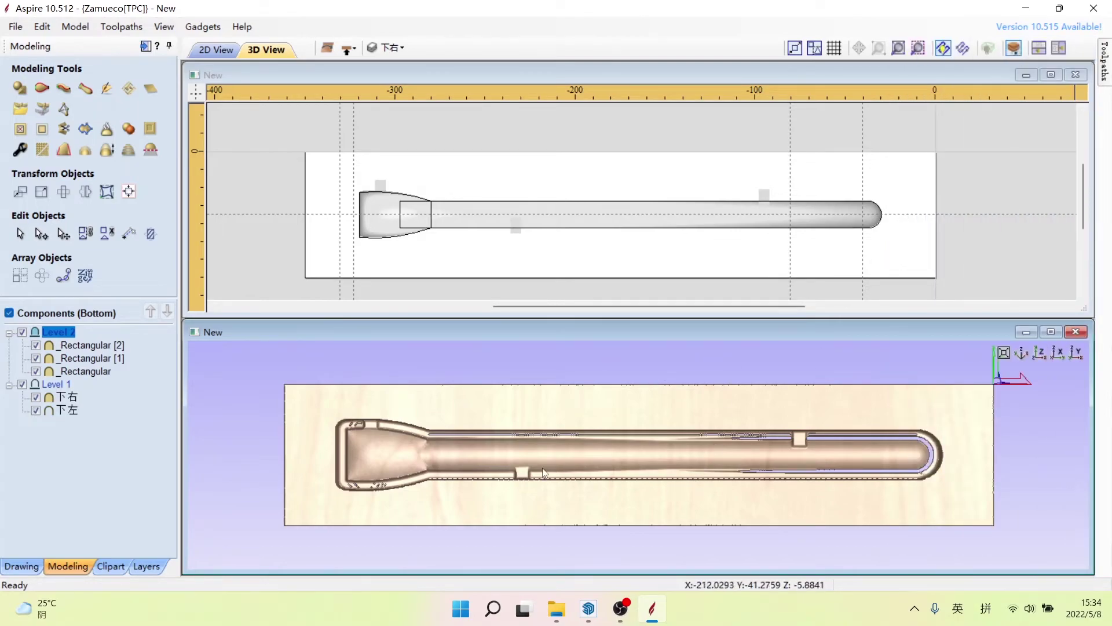
mouse_move(617, 507)
mouse_down()
mouse_move(665, 507)
mouse_move(630, 540)
mouse_move(641, 431)
mouse_up()
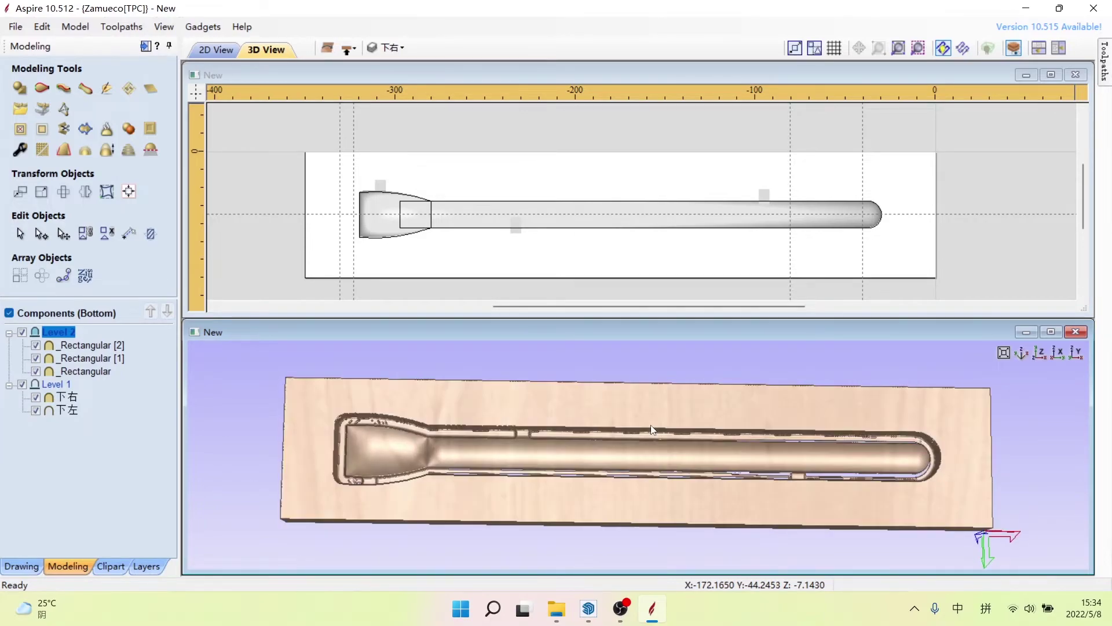
scroll(577, 447, up, 3)
scroll(593, 418, up, 3)
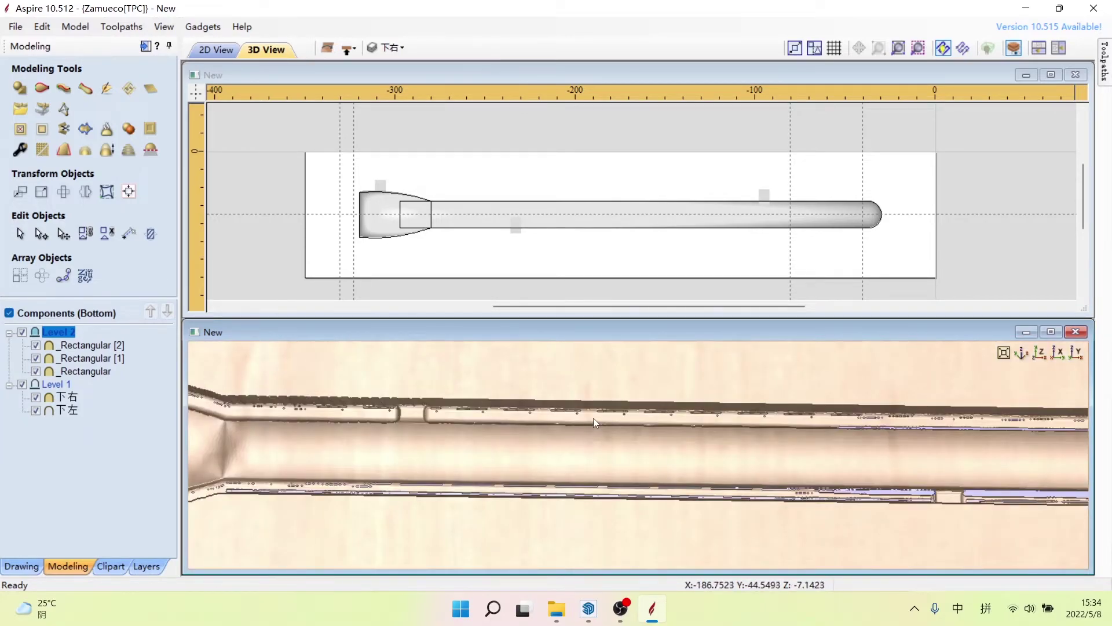
scroll(593, 418, down, 5)
mouse_move(603, 458)
mouse_down()
mouse_move(698, 447)
mouse_move(515, 439)
mouse_up()
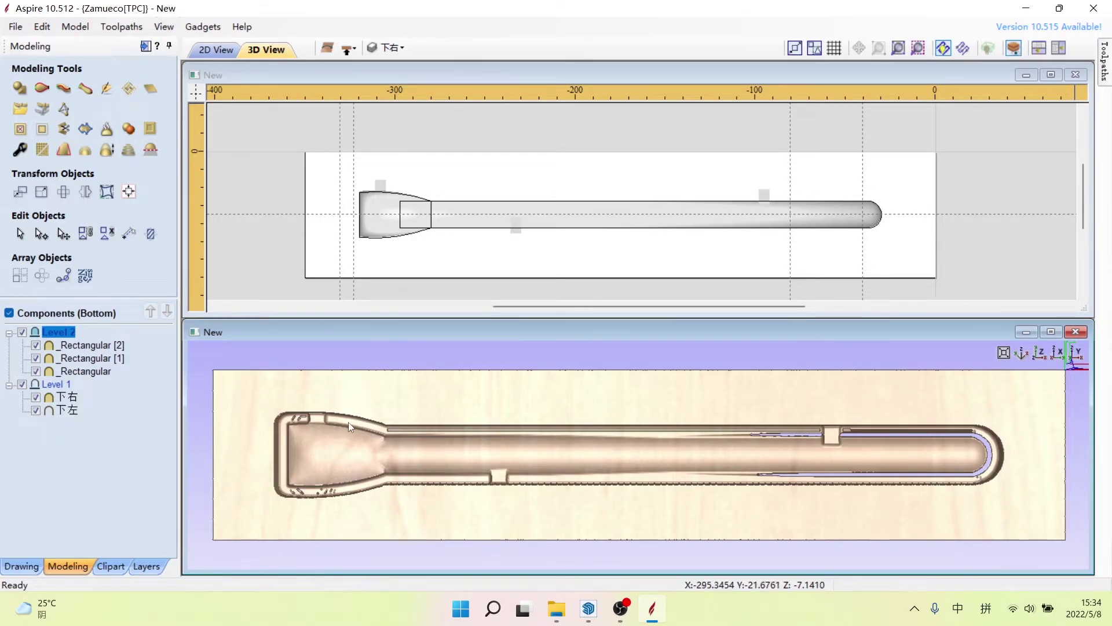
scroll(349, 422, up, 2)
scroll(392, 429, down, 1)
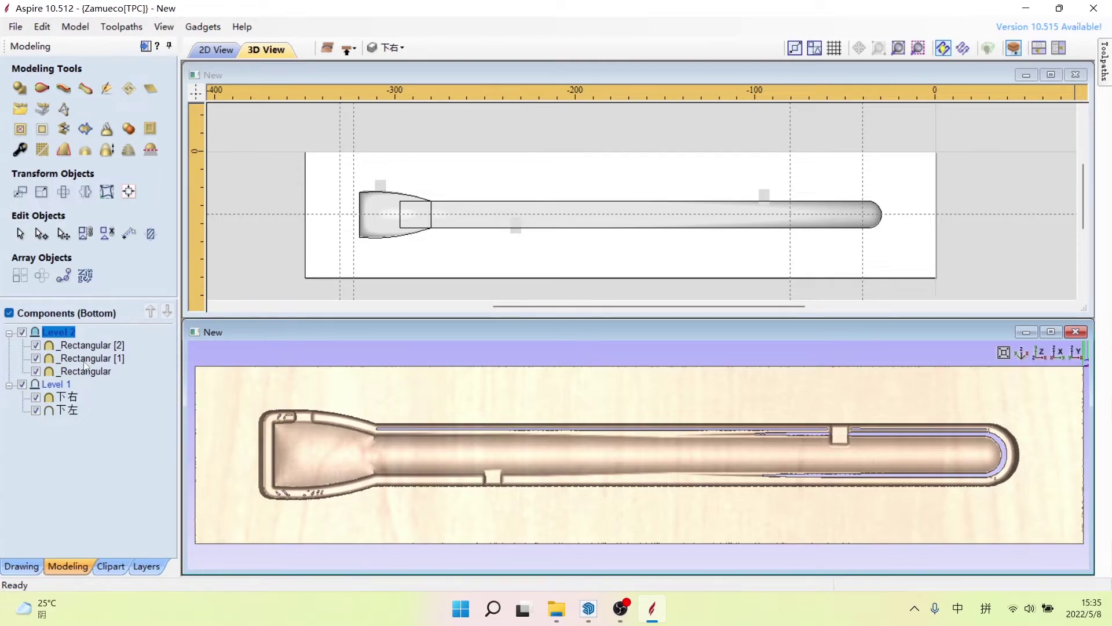
Step: Insert a new Level 3 holding a Zero Plane, with its combine mode set to Merge
right_click(62, 337)
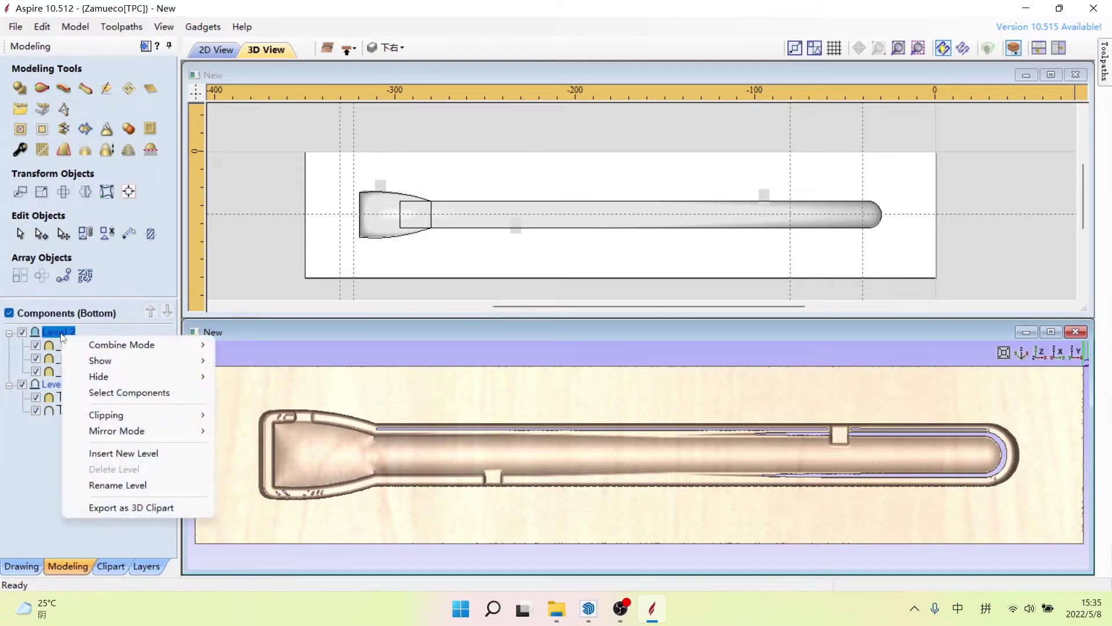
click(139, 452)
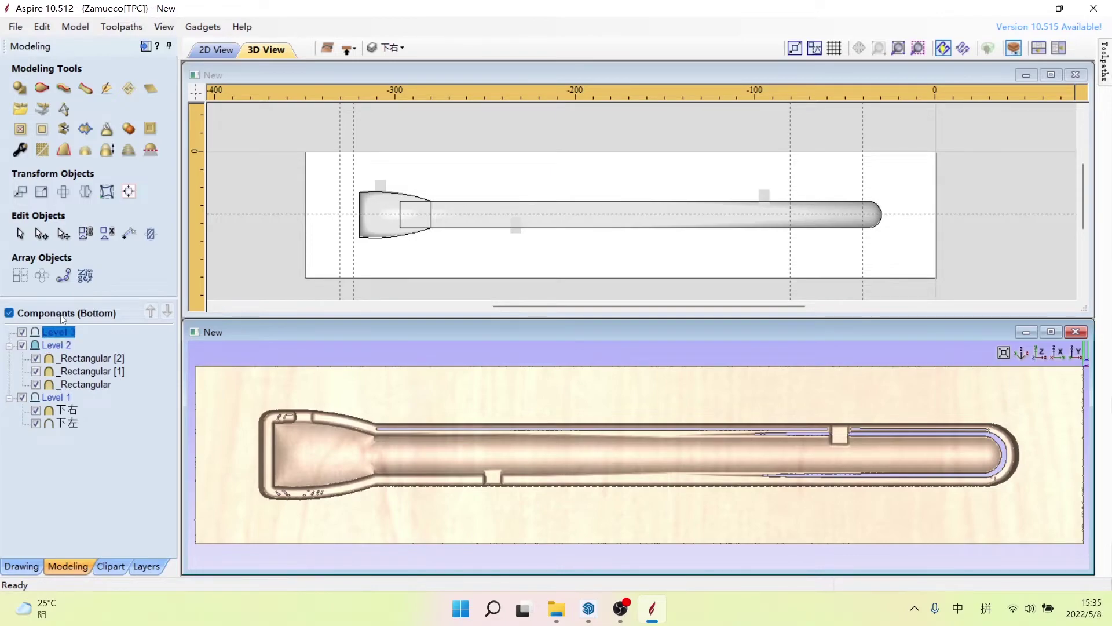
click(152, 90)
click(66, 346)
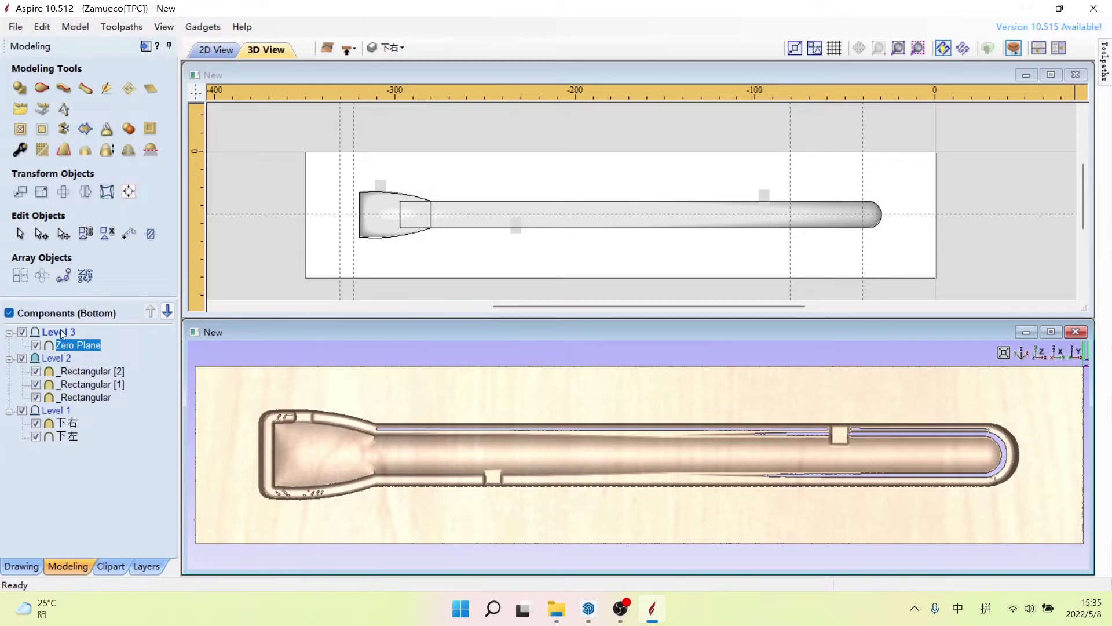
click(63, 334)
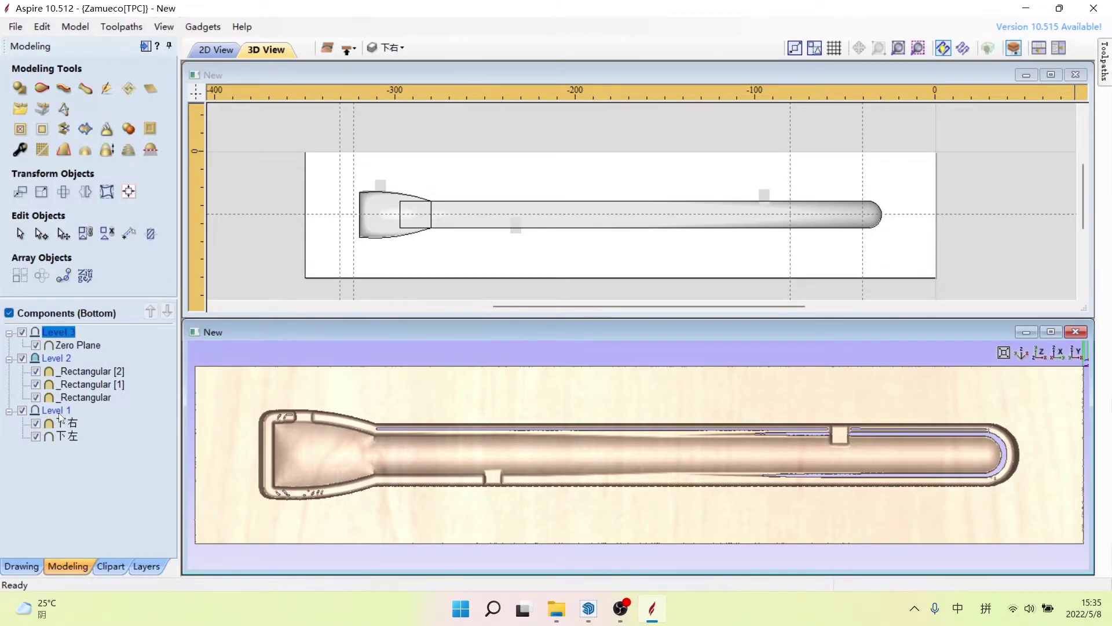
right_click(55, 334)
mouse_move(115, 339)
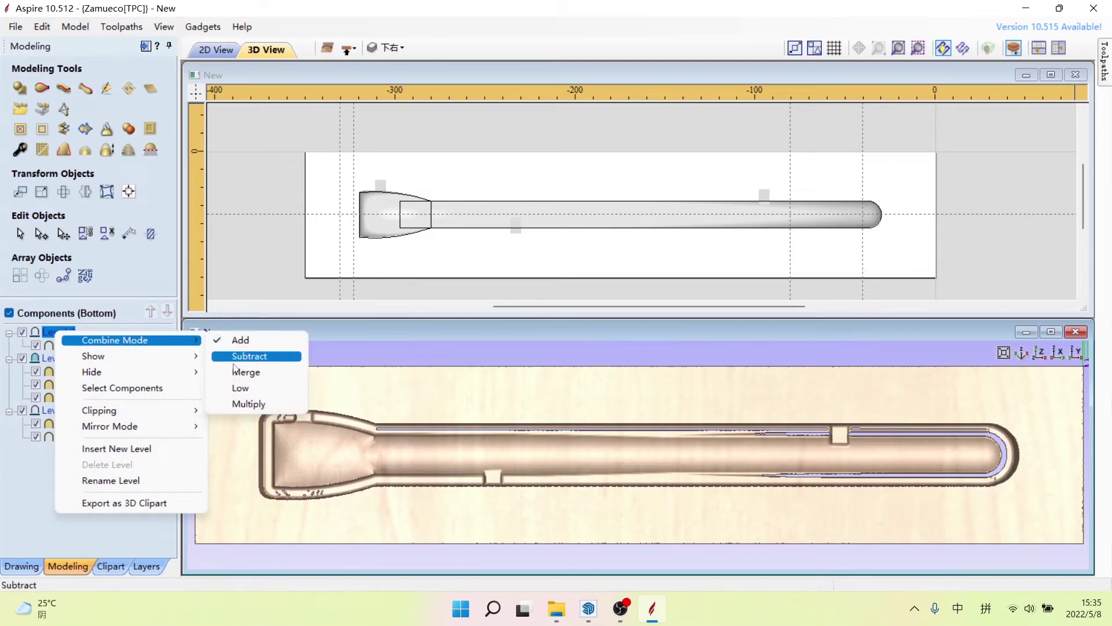
click(234, 368)
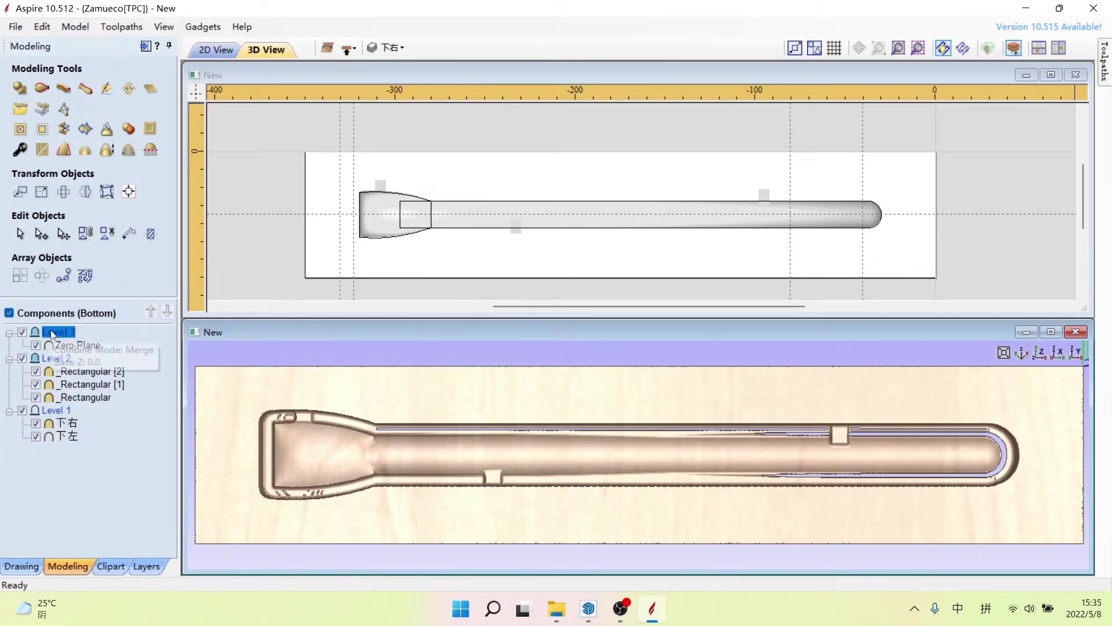
Step: Move Level 3 below Level 2 and set the Zero Plane's base height to -0.5 mm
click(49, 401)
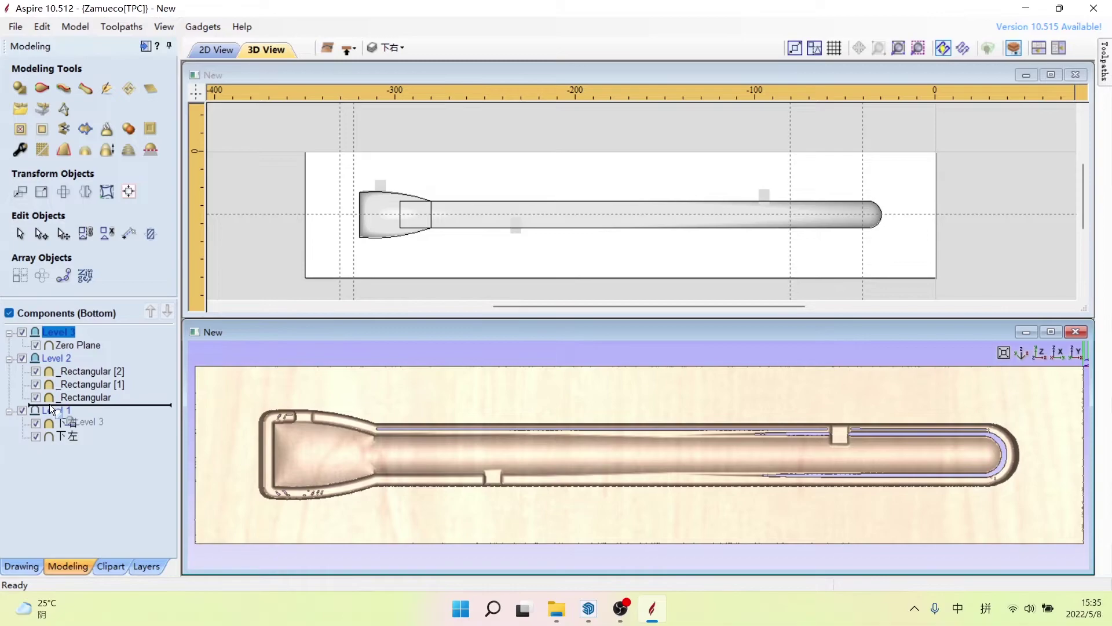
drag(49, 401, 52, 409)
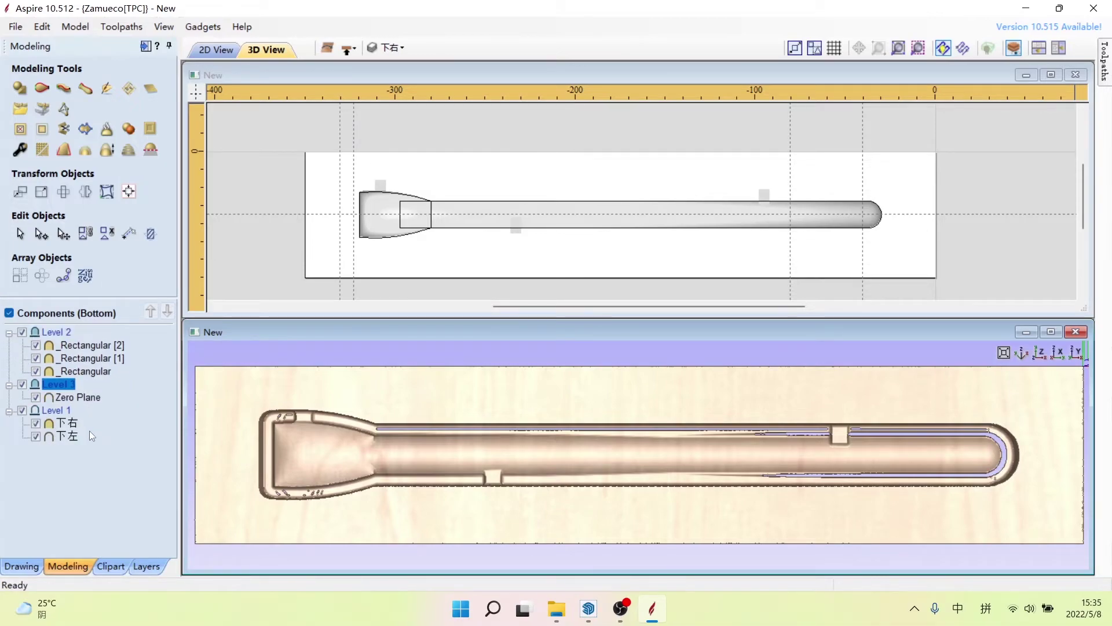
double_click(57, 398)
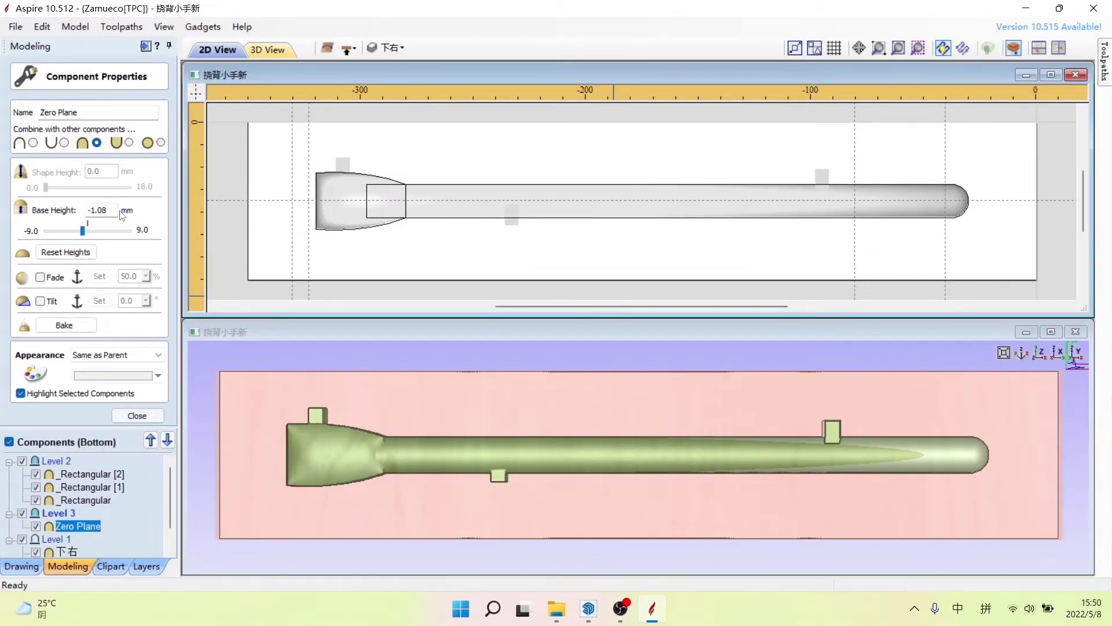
drag(116, 211, 95, 211)
text(0.5)
key(Return)
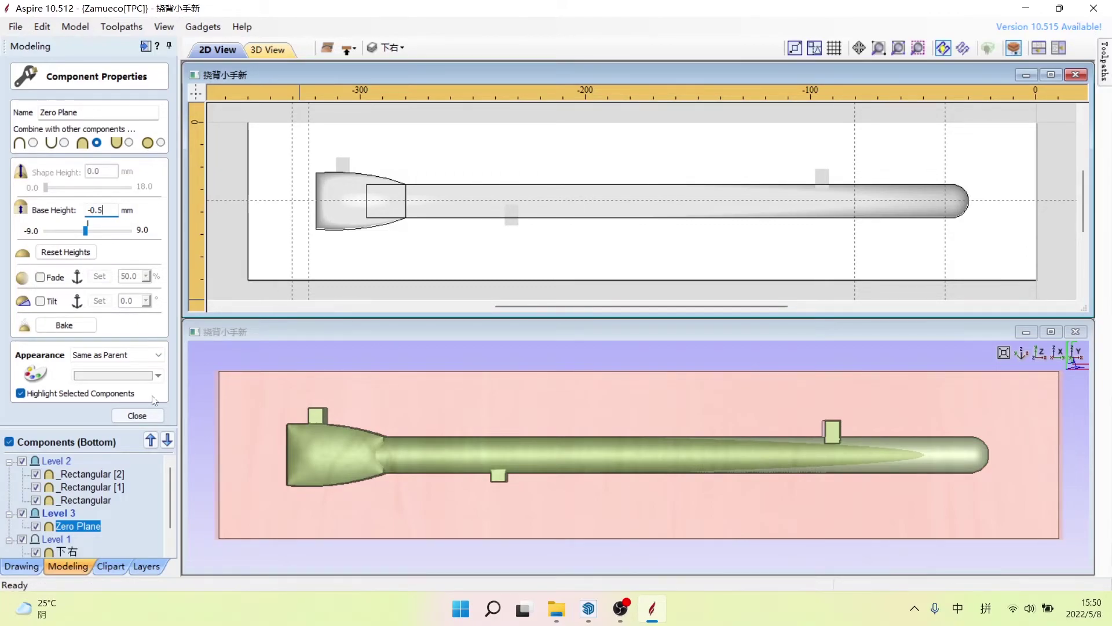
click(139, 415)
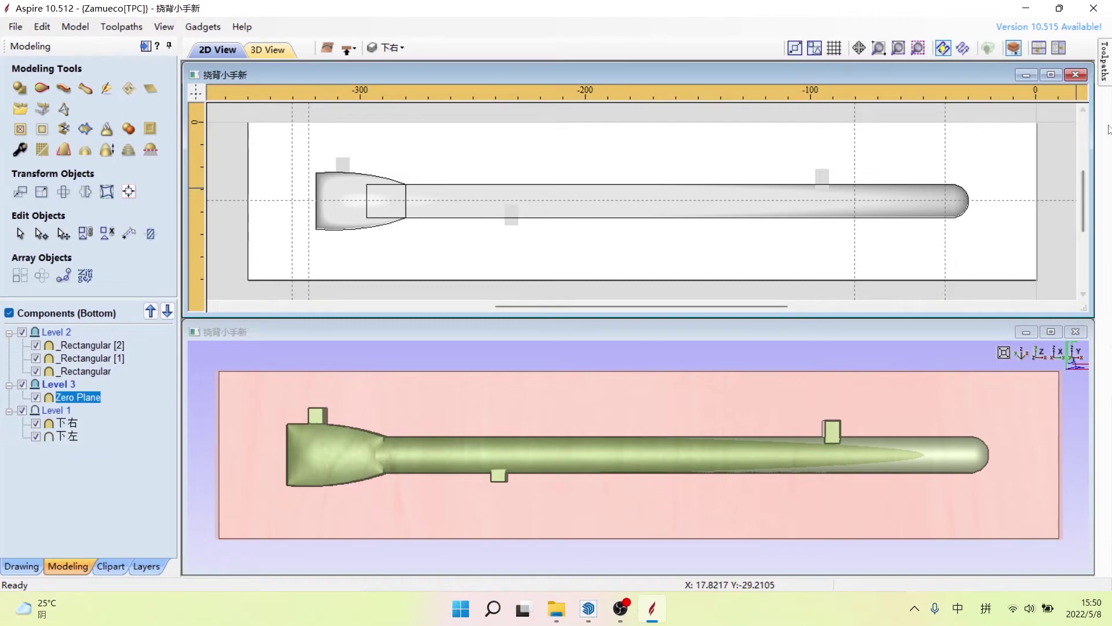
click(1105, 63)
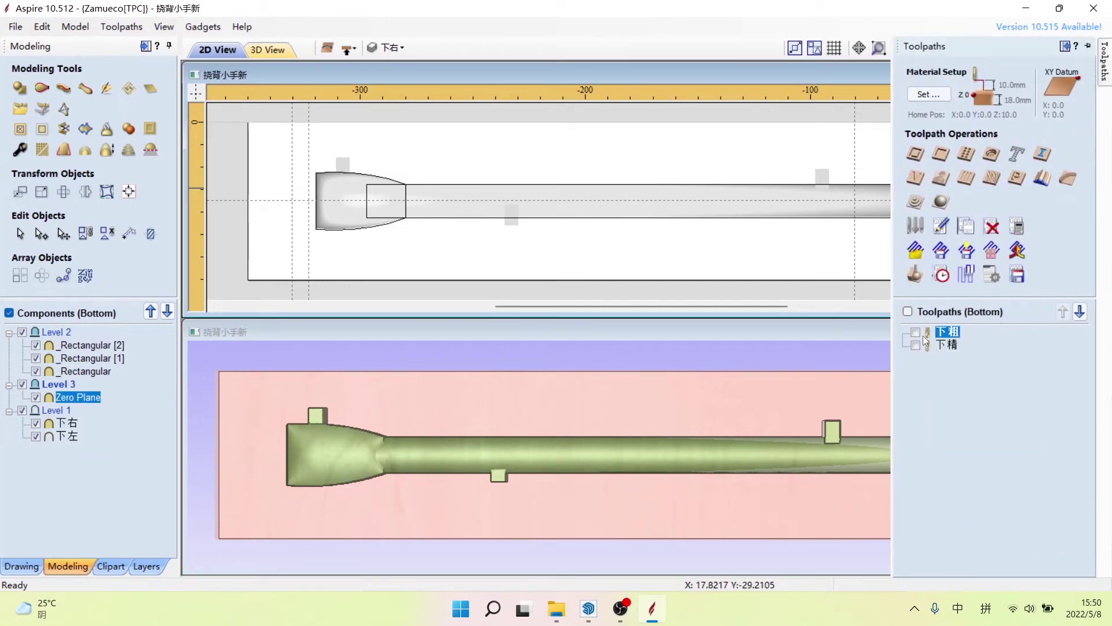
Step: Recalculate the 下精 finishing toolpath with its machining boundary kept at Level 1
click(935, 346)
double_click(938, 345)
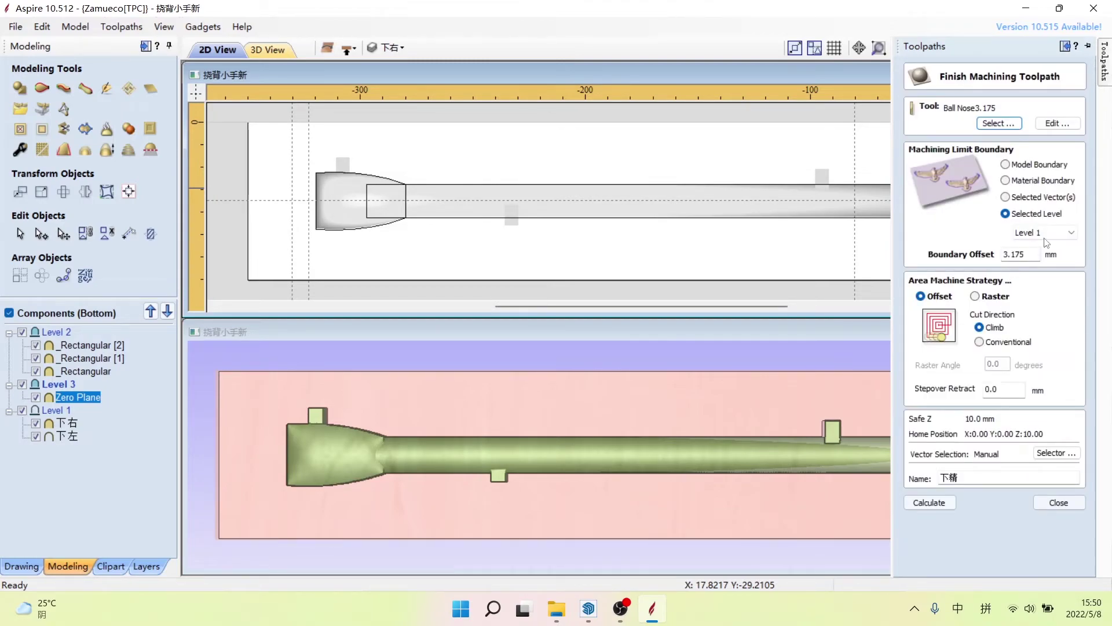
click(1046, 233)
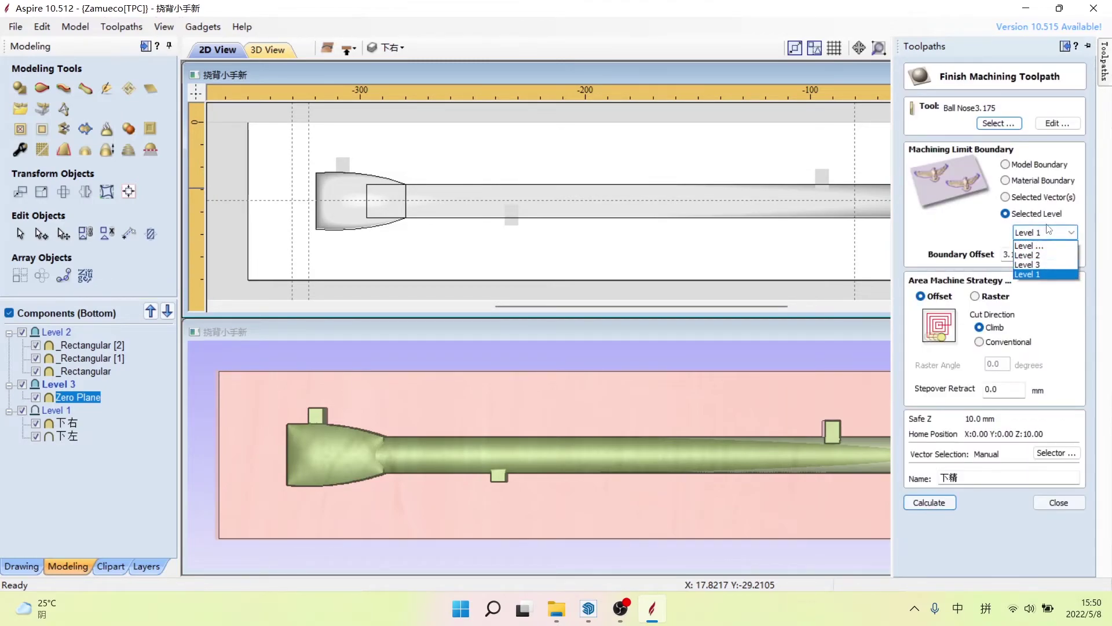
click(1055, 275)
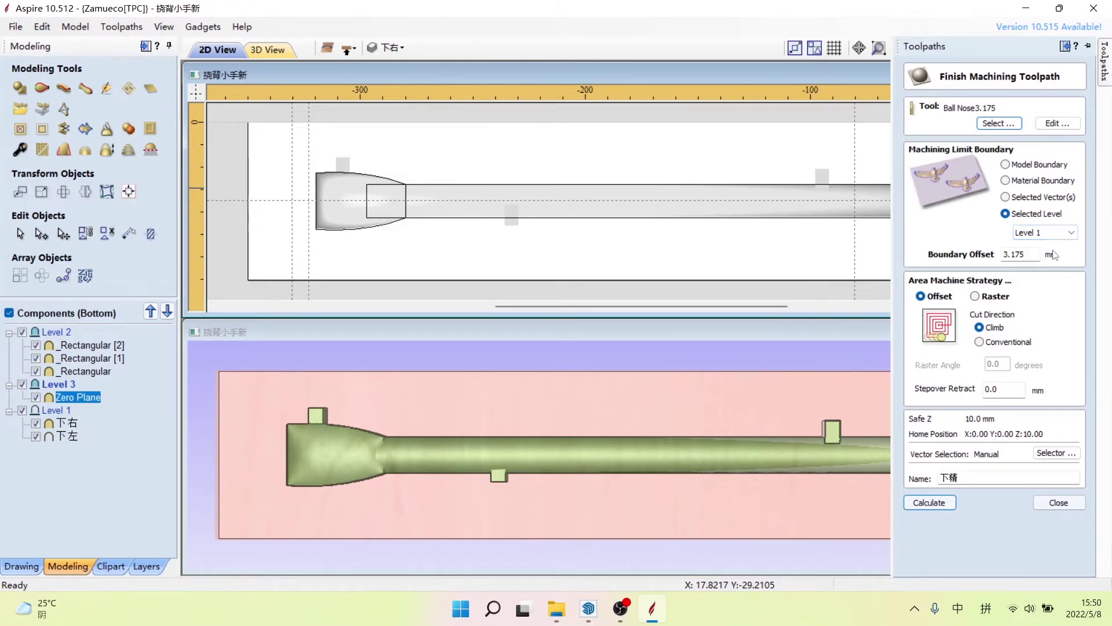
click(1051, 233)
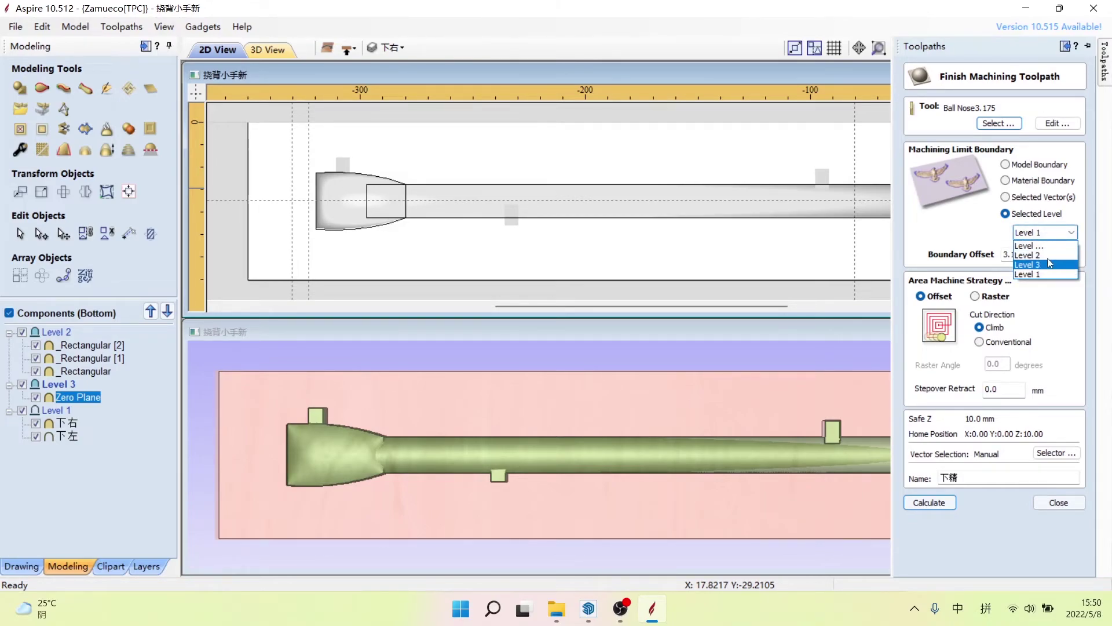
click(966, 226)
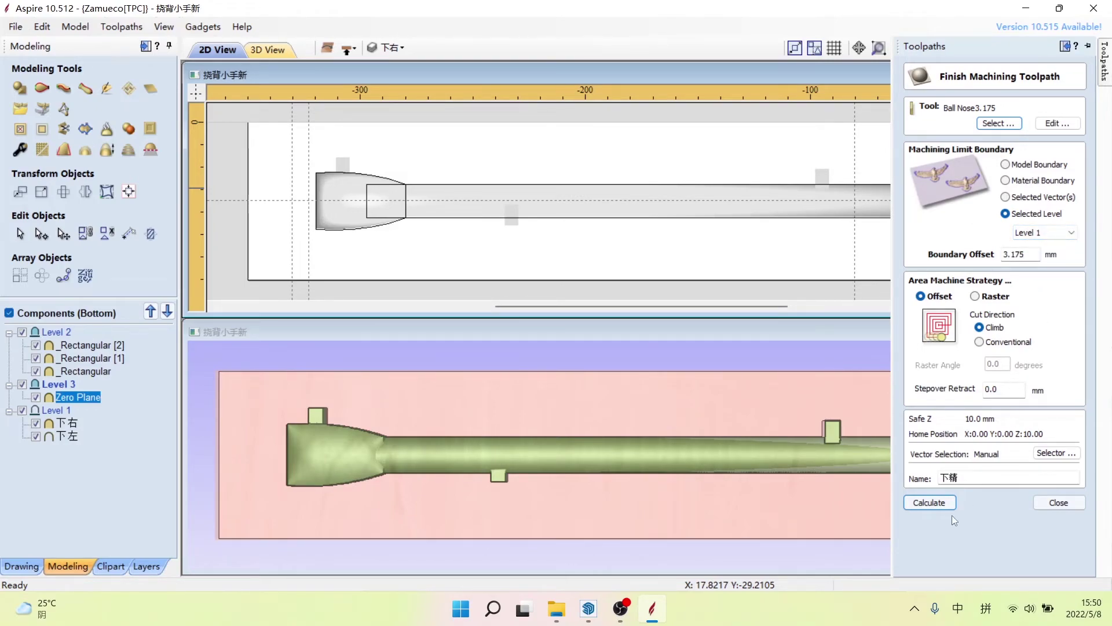
click(927, 503)
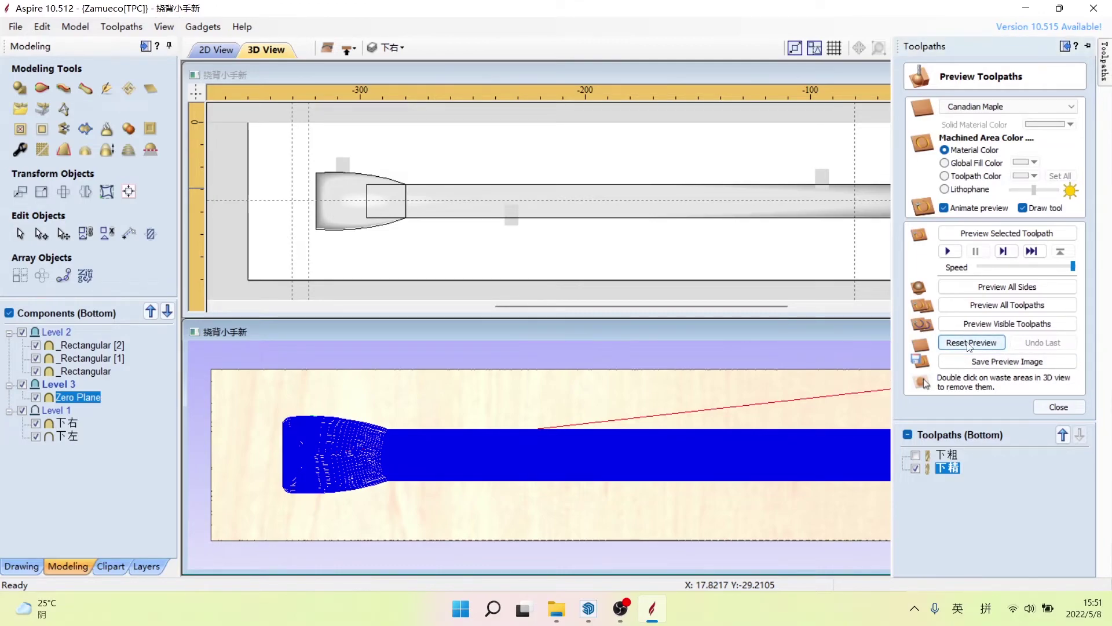
Step: Reset and simulate all sides, inspect the carved board from several angles, then close the preview
click(953, 346)
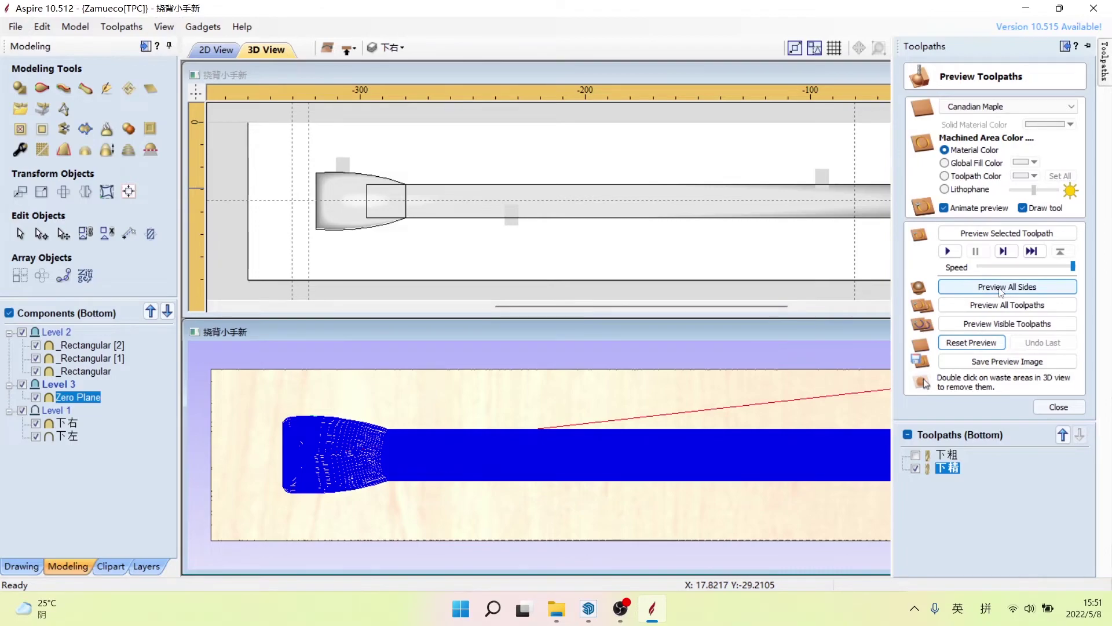
click(1000, 288)
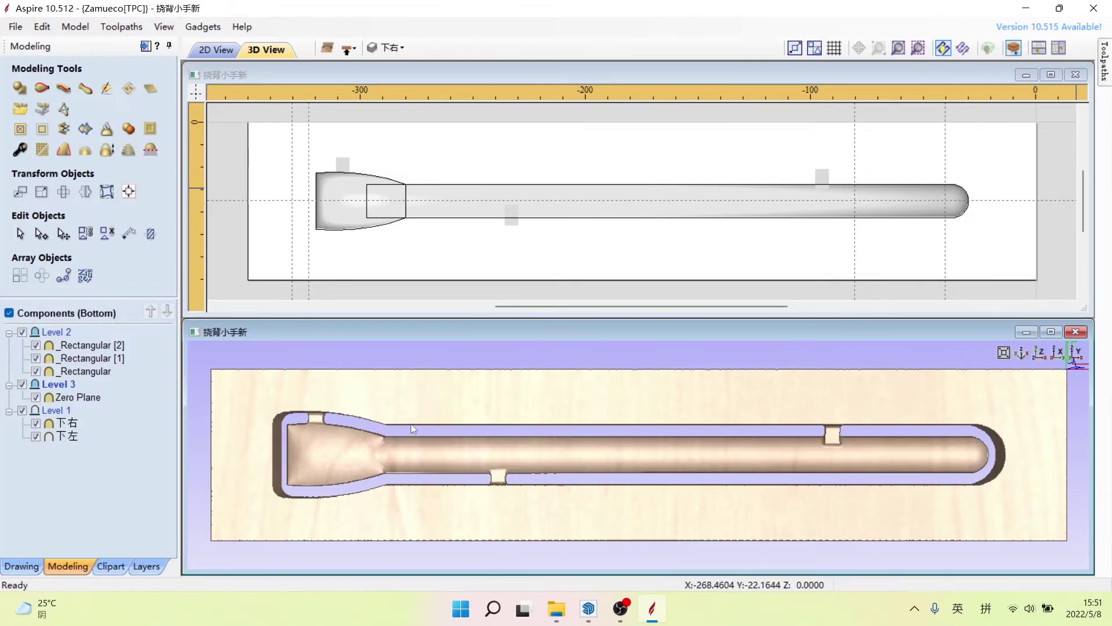
mouse_move(783, 504)
mouse_down()
mouse_move(781, 478)
mouse_move(781, 495)
mouse_up()
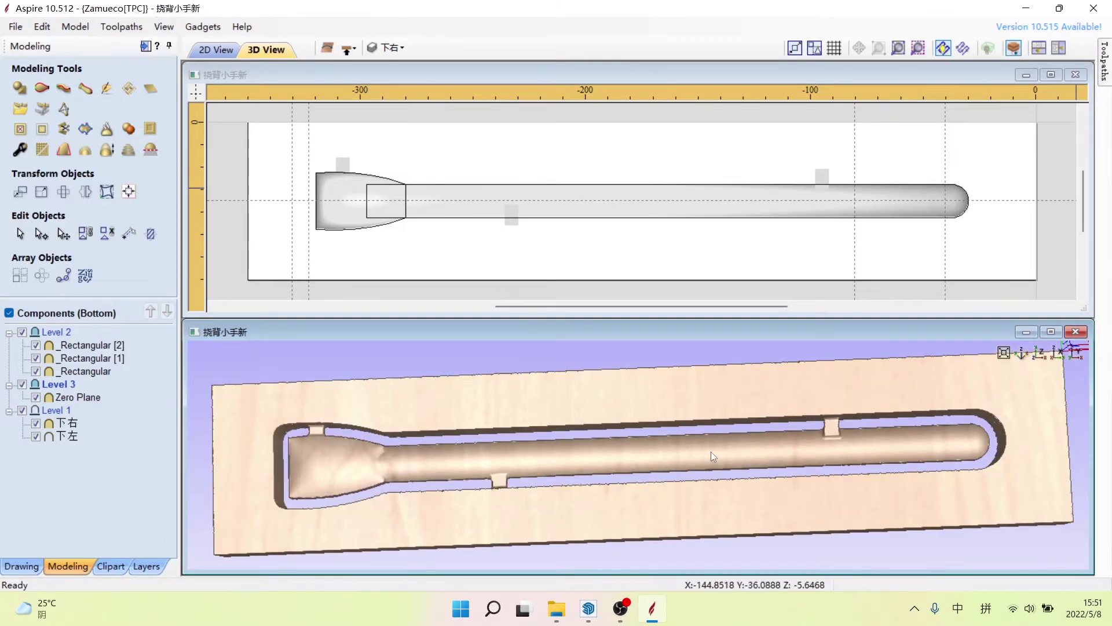
drag(712, 443, 712, 456)
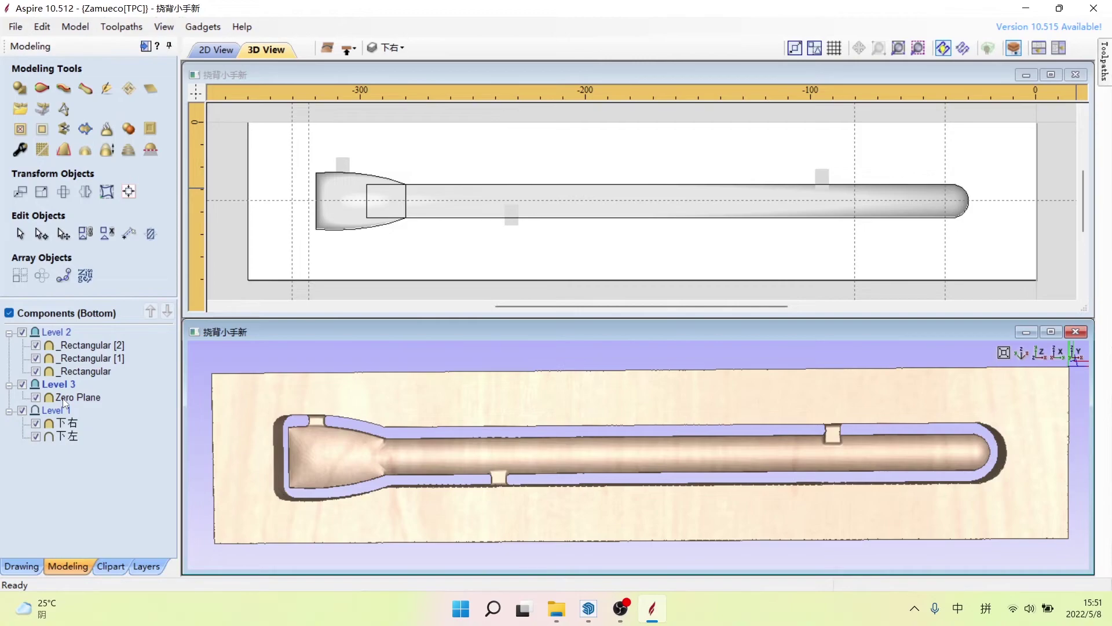
mouse_move(348, 440)
mouse_down()
mouse_move(679, 468)
mouse_move(683, 482)
mouse_move(700, 440)
mouse_move(647, 504)
mouse_move(658, 385)
mouse_move(674, 501)
mouse_move(672, 460)
mouse_up()
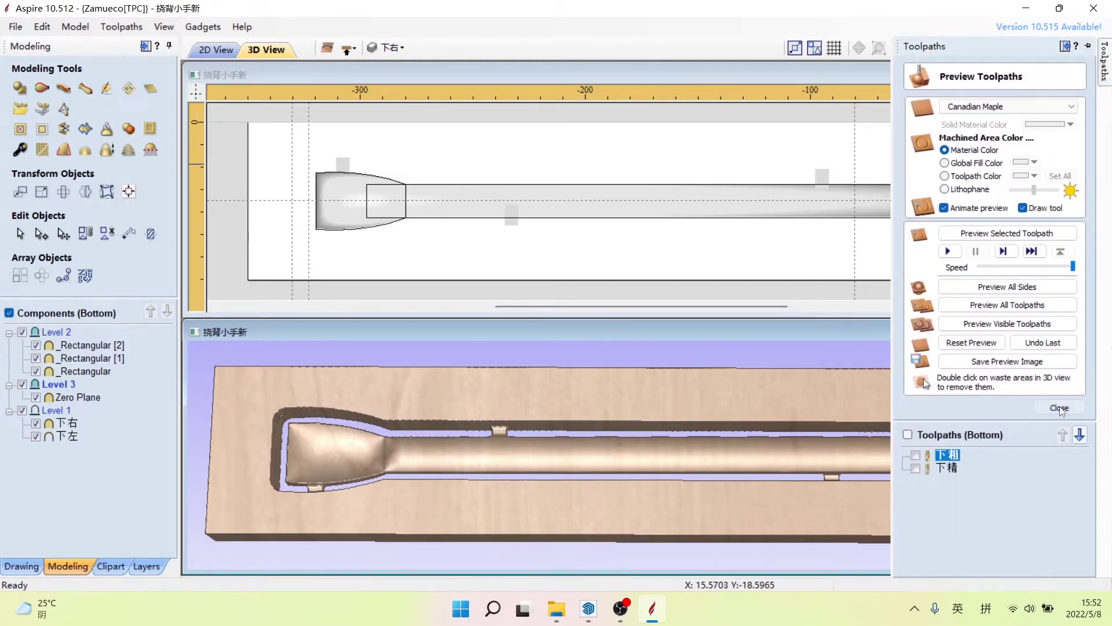
click(1057, 407)
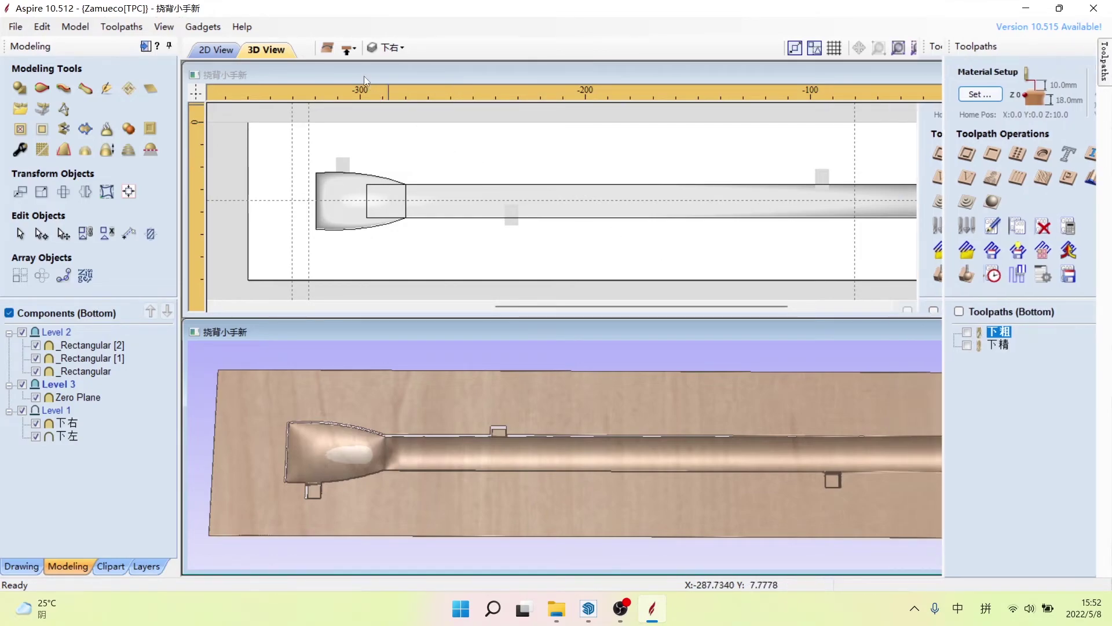
Step: Switch to the top side and save its toolpaths as 挠背小手上 .tap files in aspire 刀路
click(347, 49)
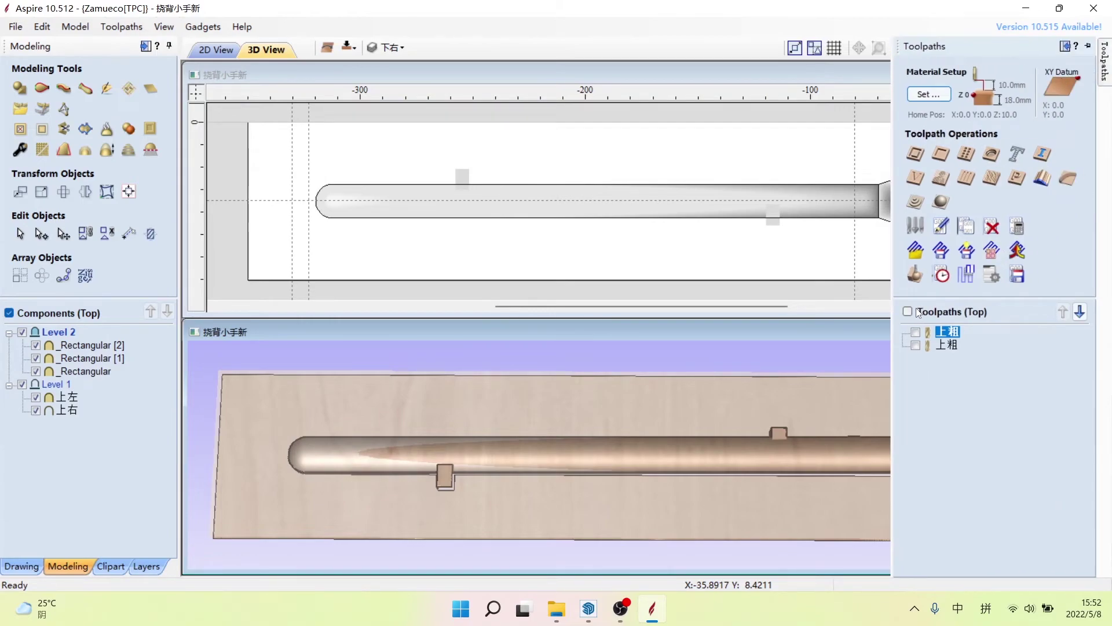
click(908, 311)
click(1018, 275)
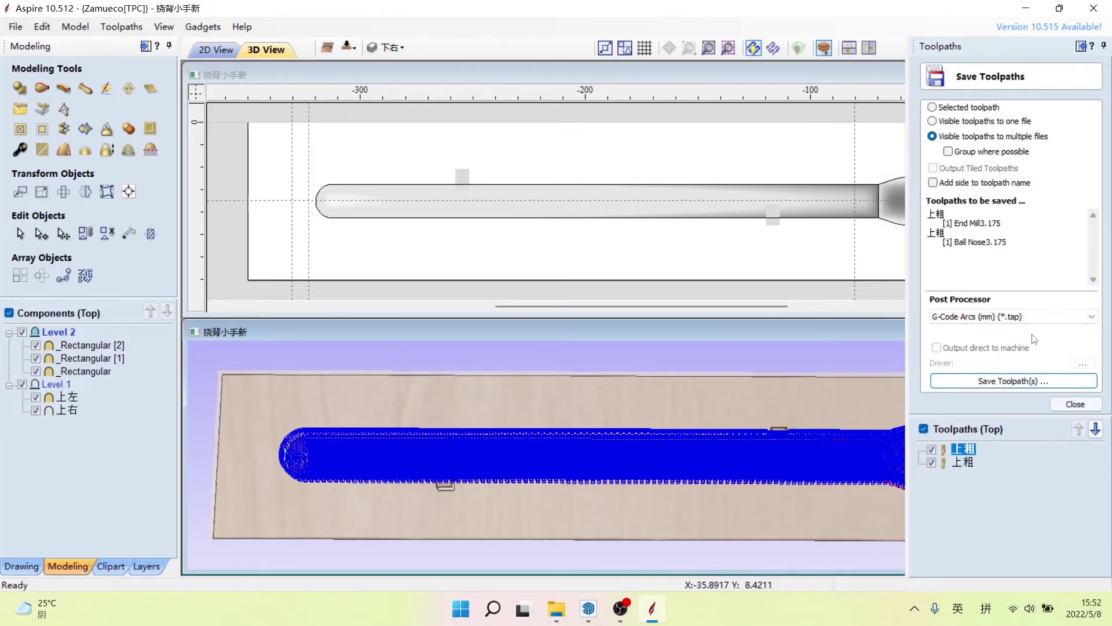
click(1007, 383)
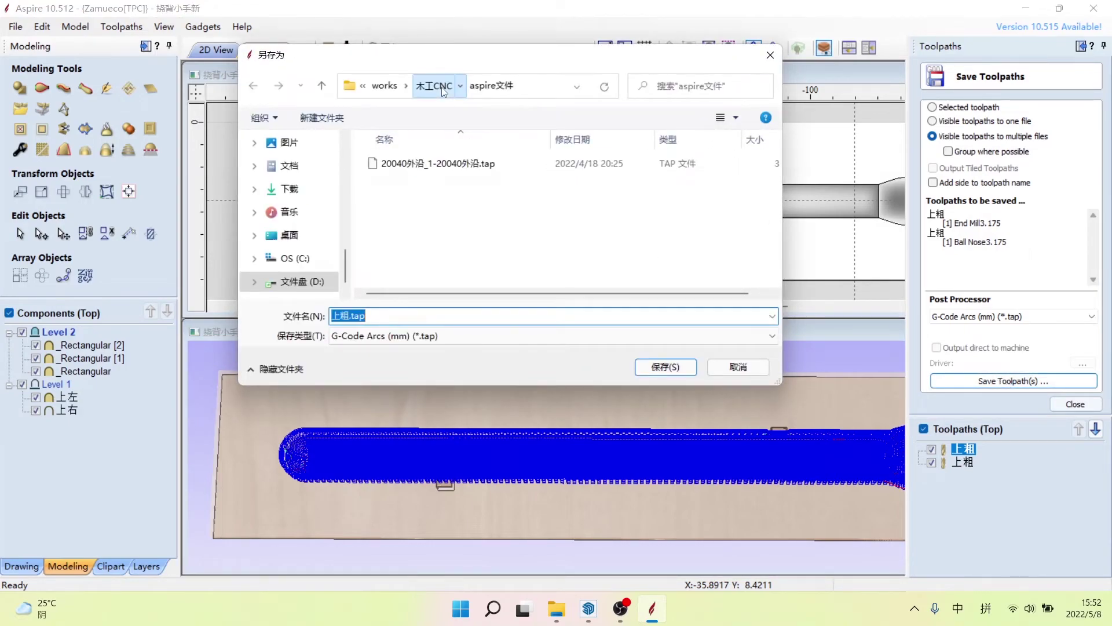
click(442, 87)
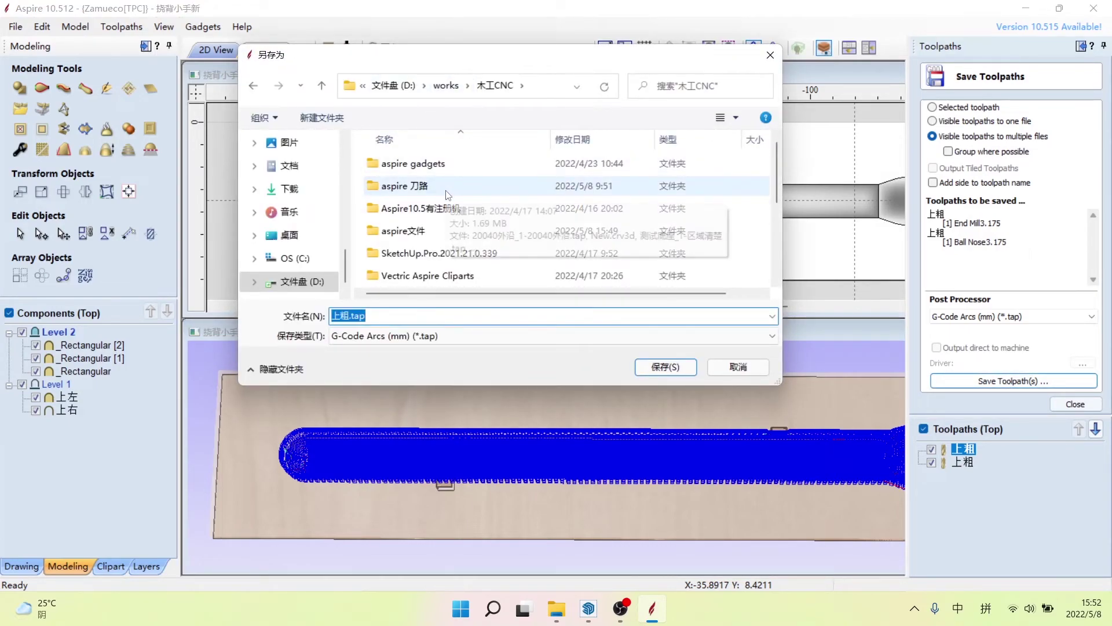
double_click(465, 187)
click(412, 314)
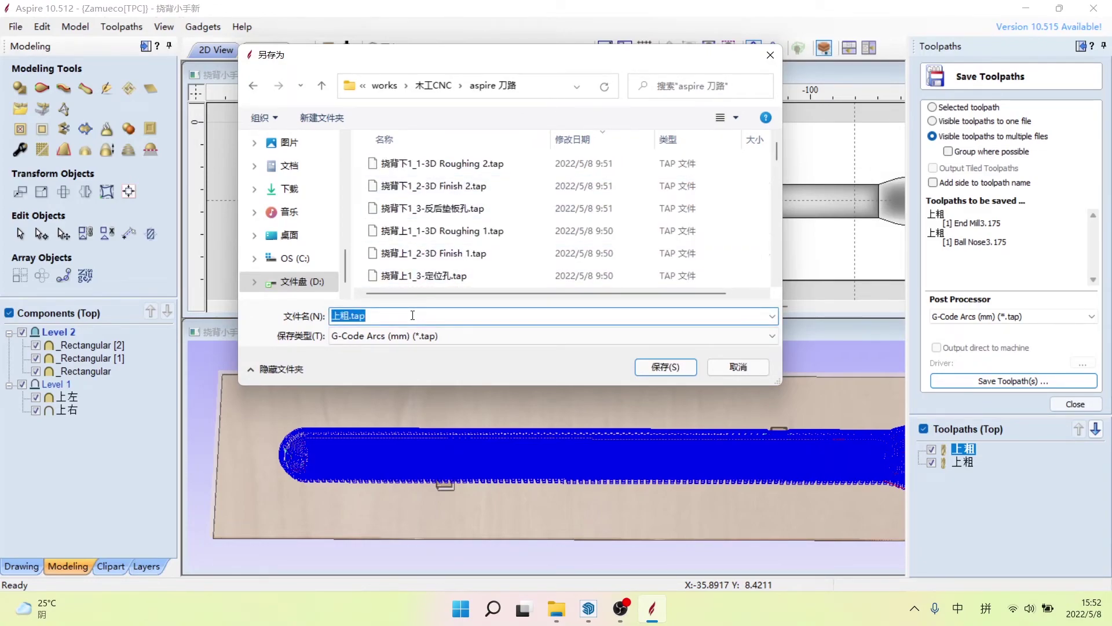
text(挠背xi)
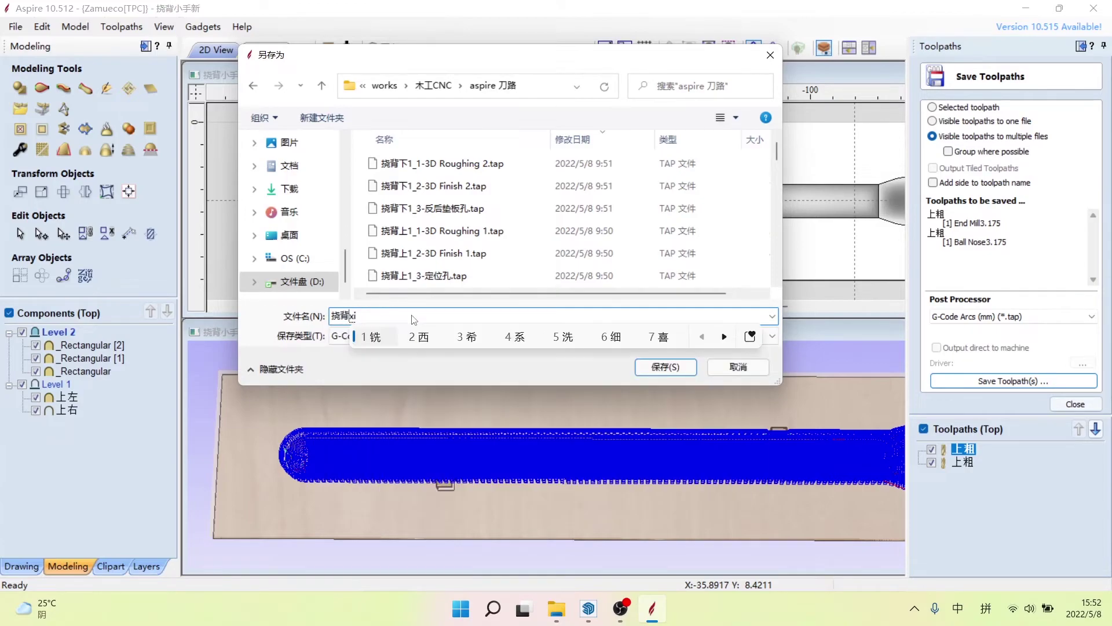
text(aoshou)
key(space)
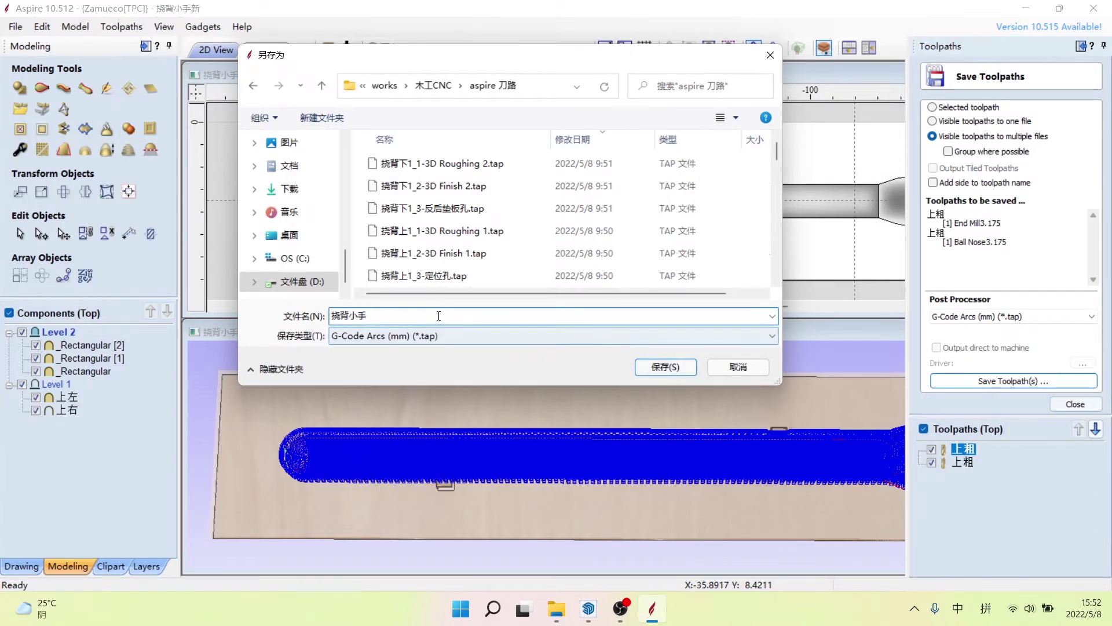
key(space)
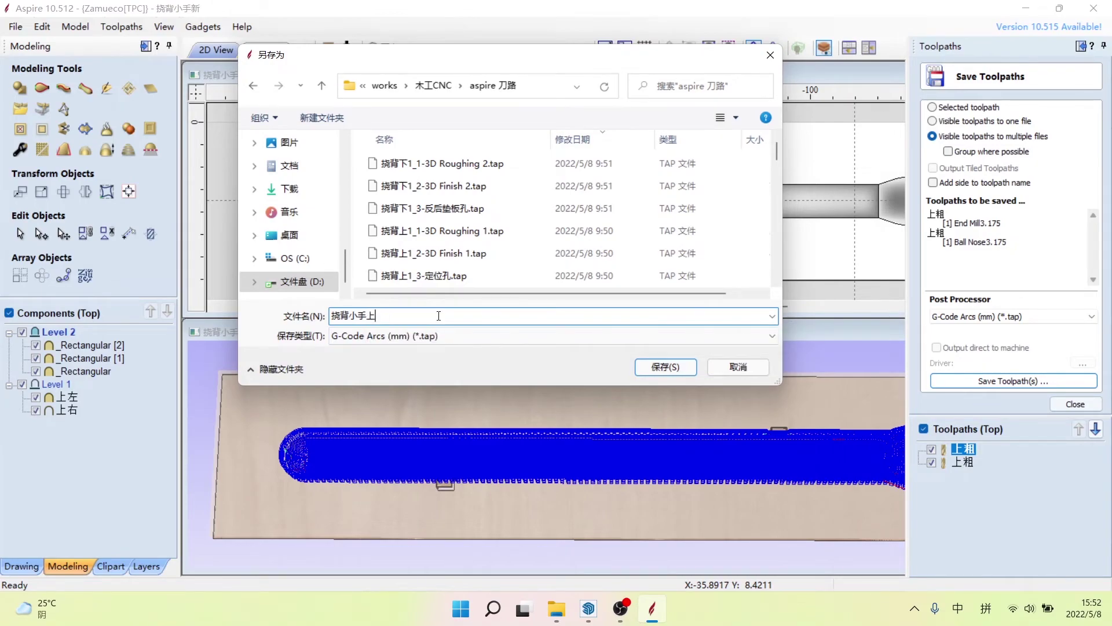
click(666, 367)
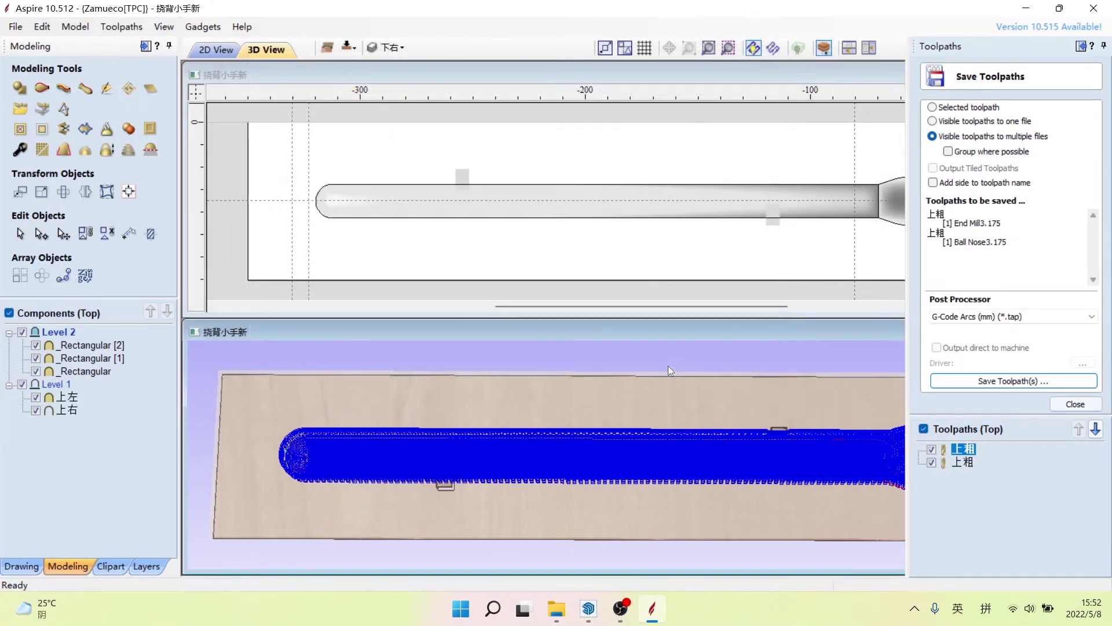
Step: Flip to the bottom side and save 下粗 and 下精 as 挠背小手下 .tap files
click(346, 48)
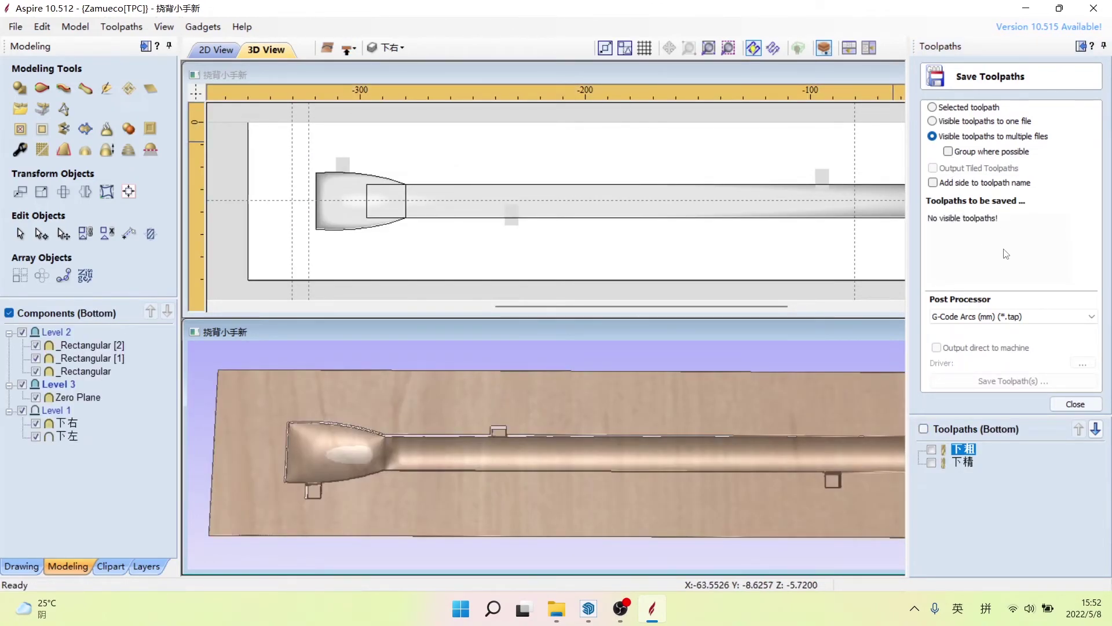
click(923, 429)
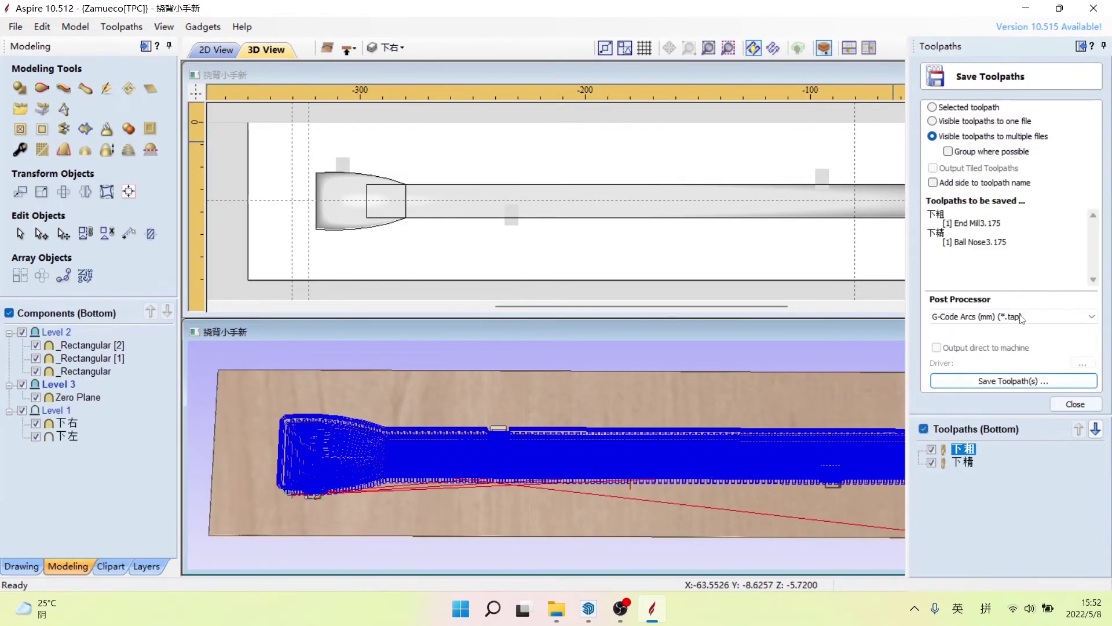
click(995, 382)
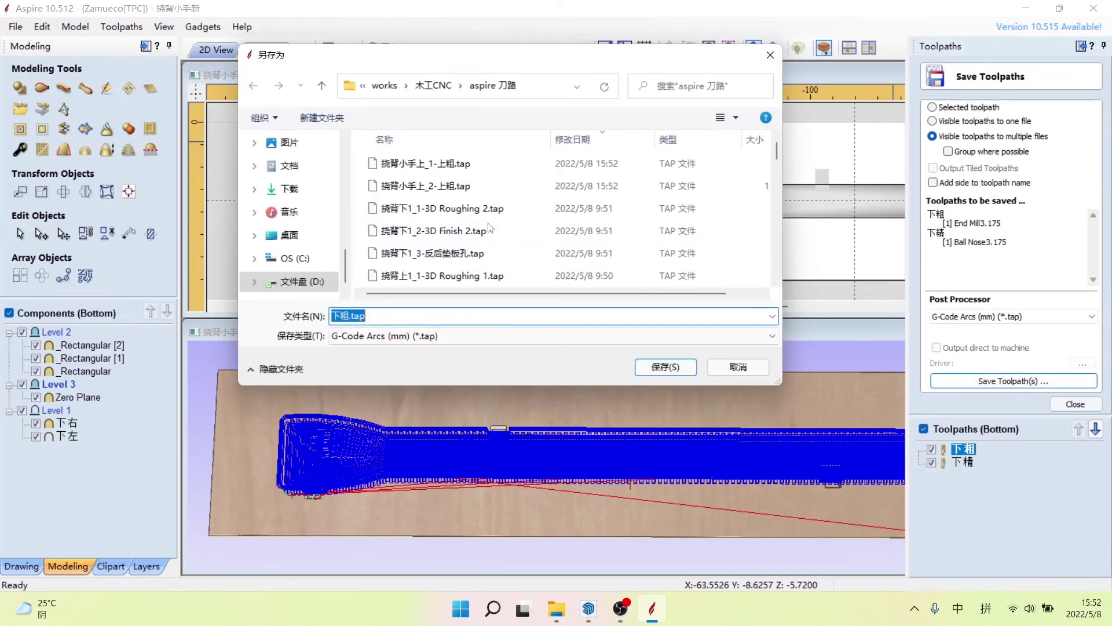
click(405, 163)
click(392, 316)
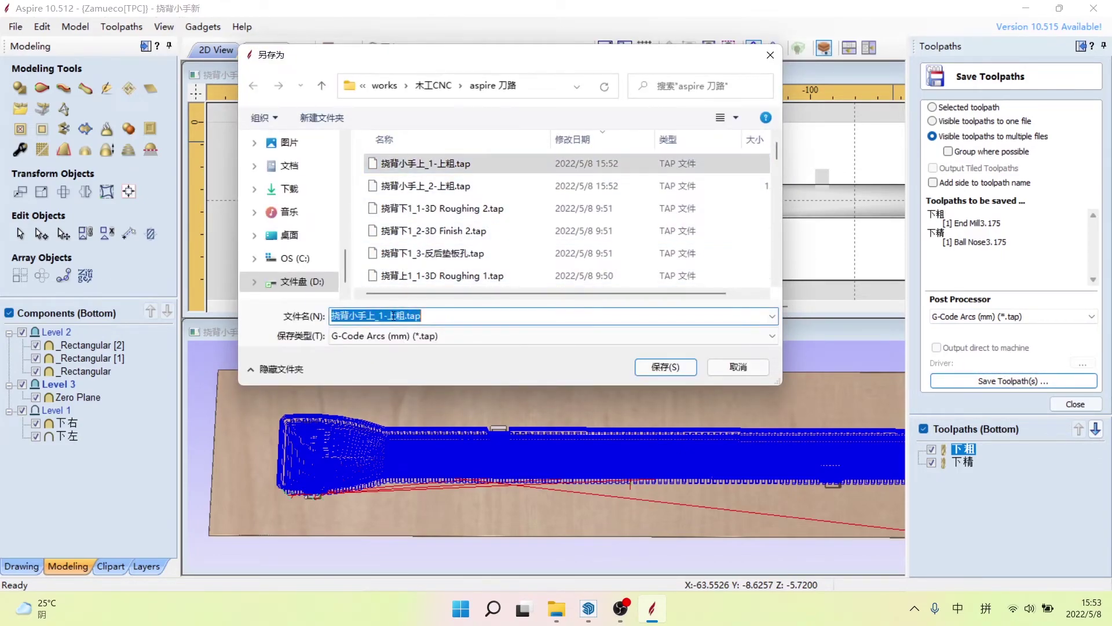
drag(366, 315, 444, 329)
text(下)
key(shift)
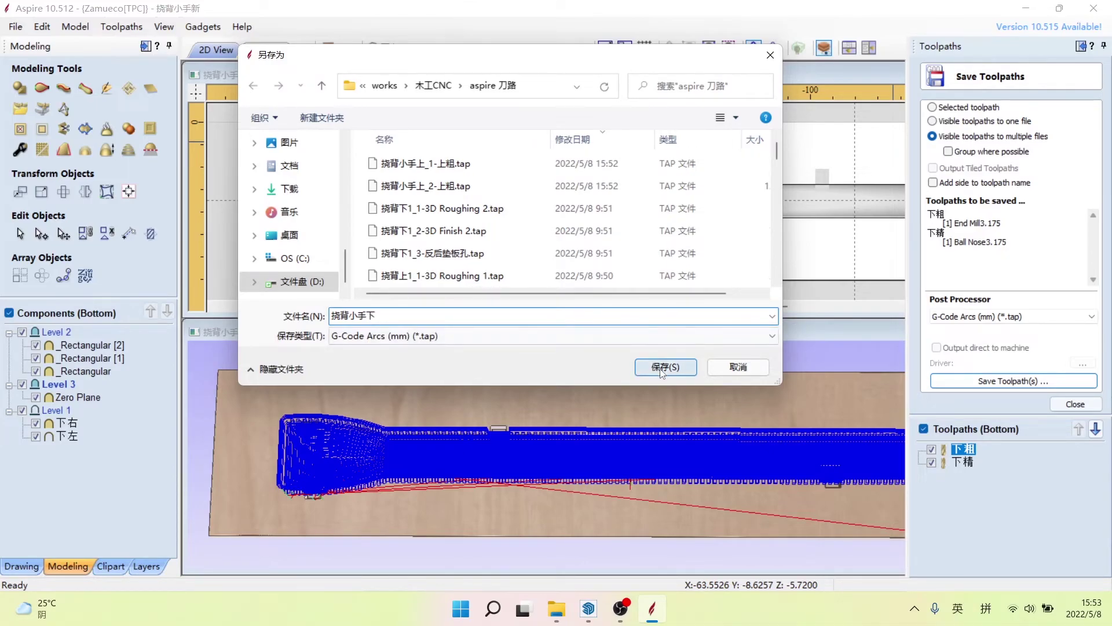
click(663, 367)
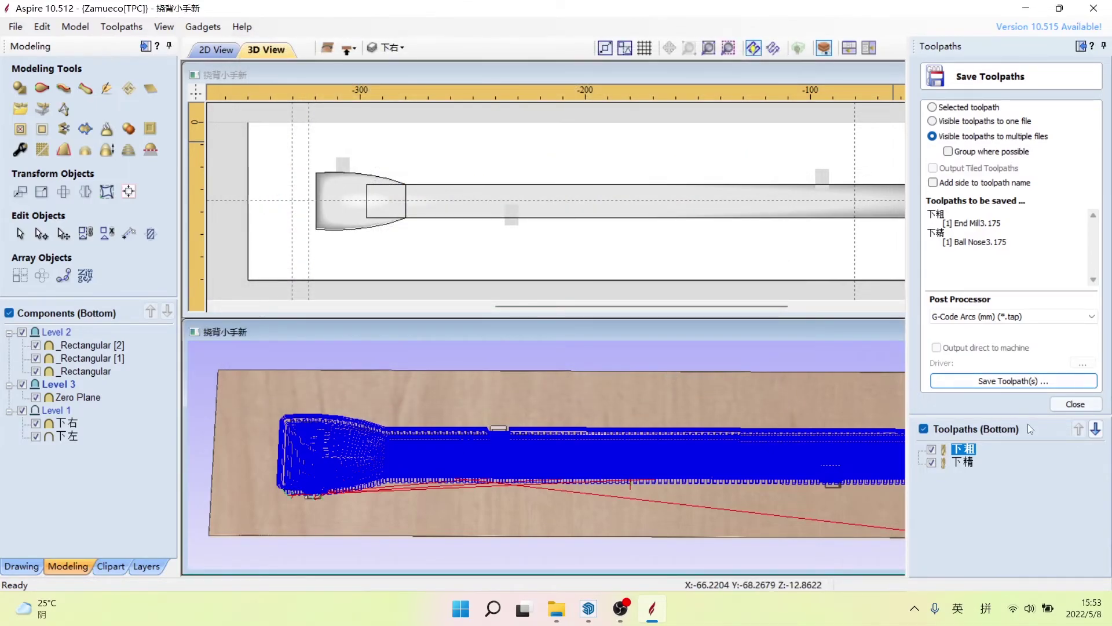
click(1063, 408)
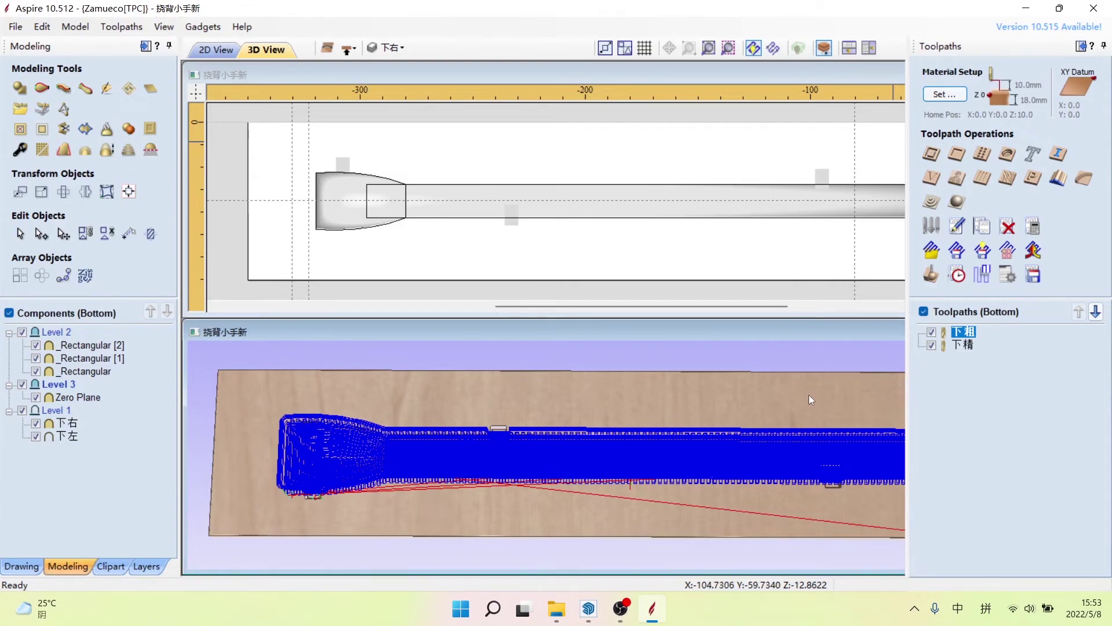
Step: Switch to the drawing tools with F11 and start the Draw Circle tool
key(F11)
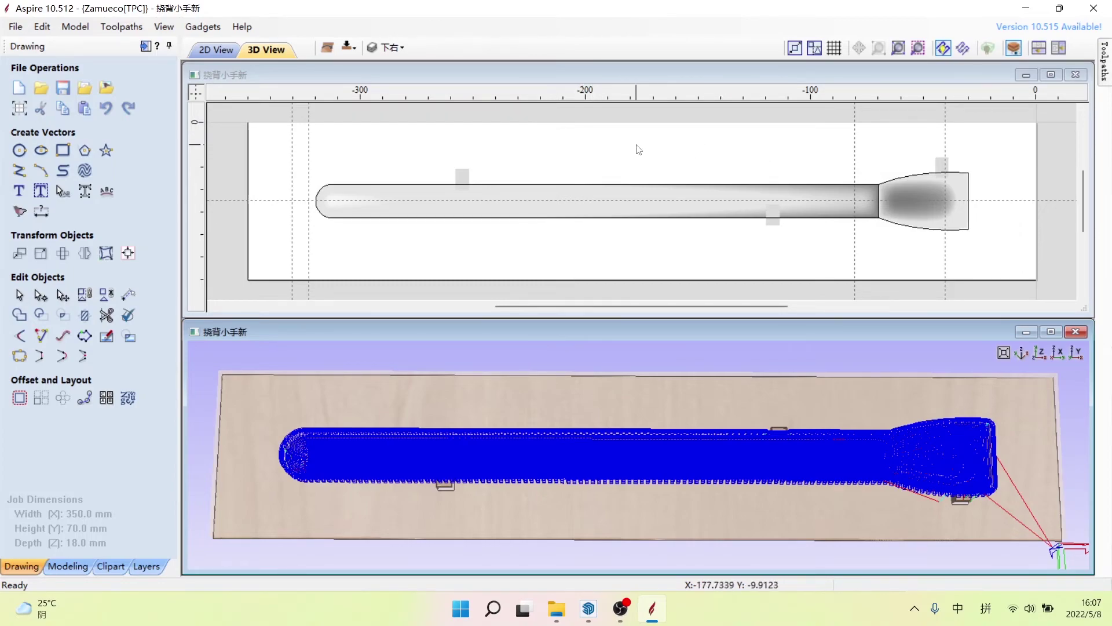
click(19, 151)
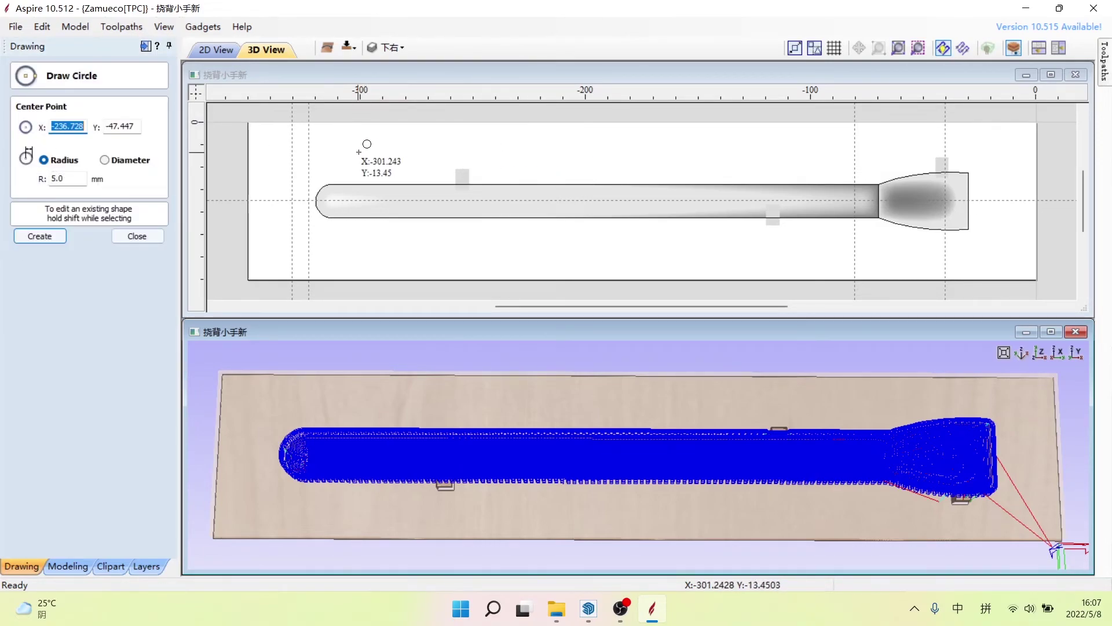
Step: Draw a 5 mm radius circle near the board's top-left corner and nudge it into place
click(268, 157)
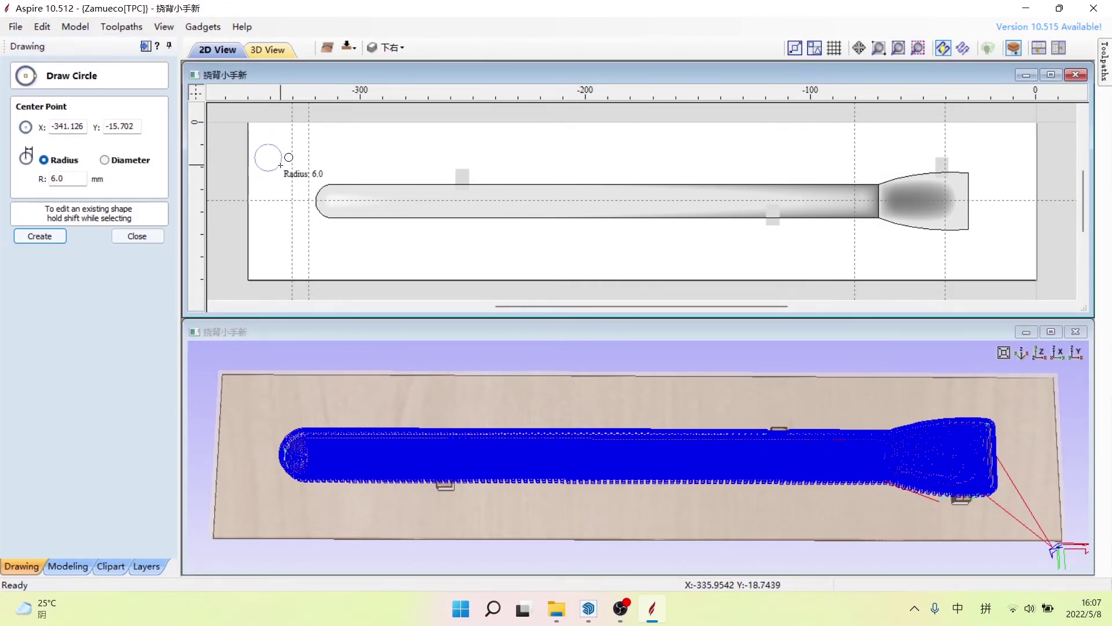
click(277, 165)
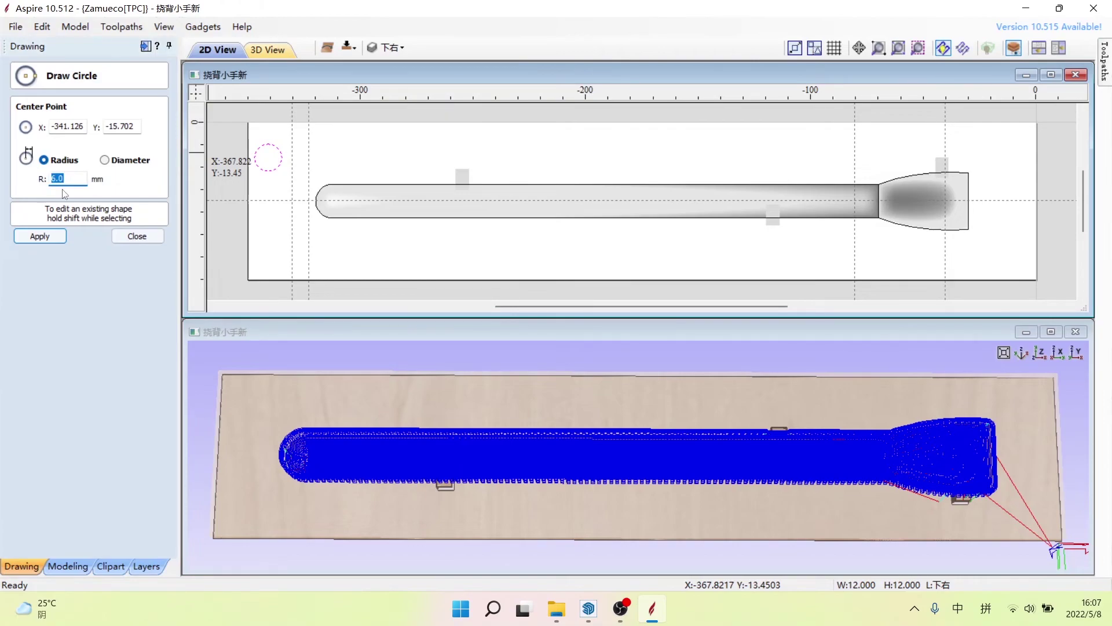
text(5)
click(40, 235)
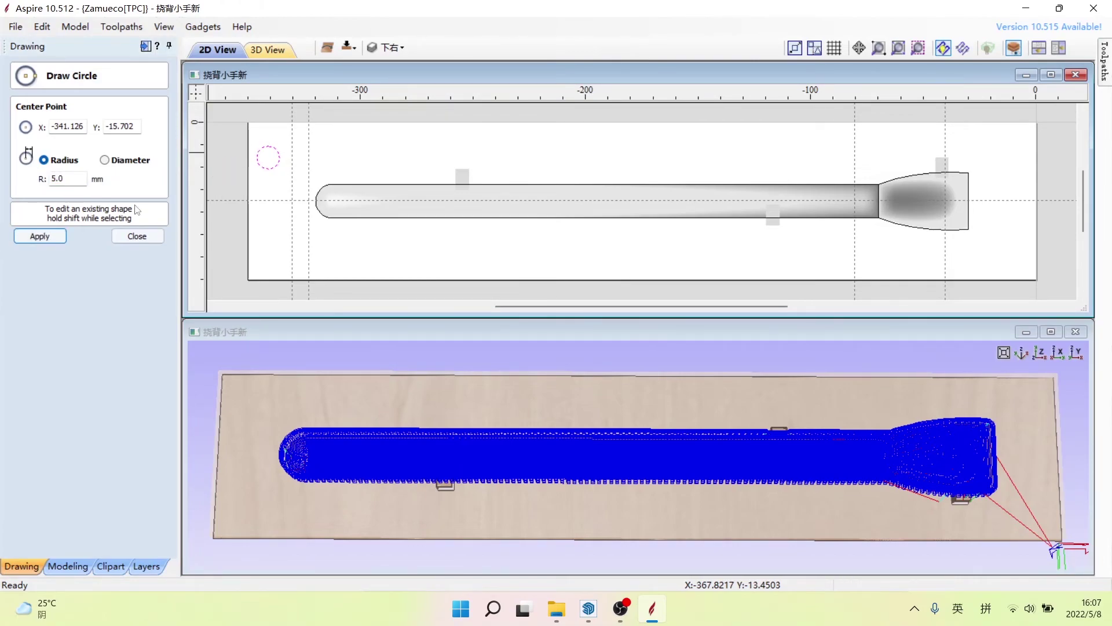
scroll(278, 163, up, 1)
drag(264, 148, 284, 145)
scroll(284, 142, down, 2)
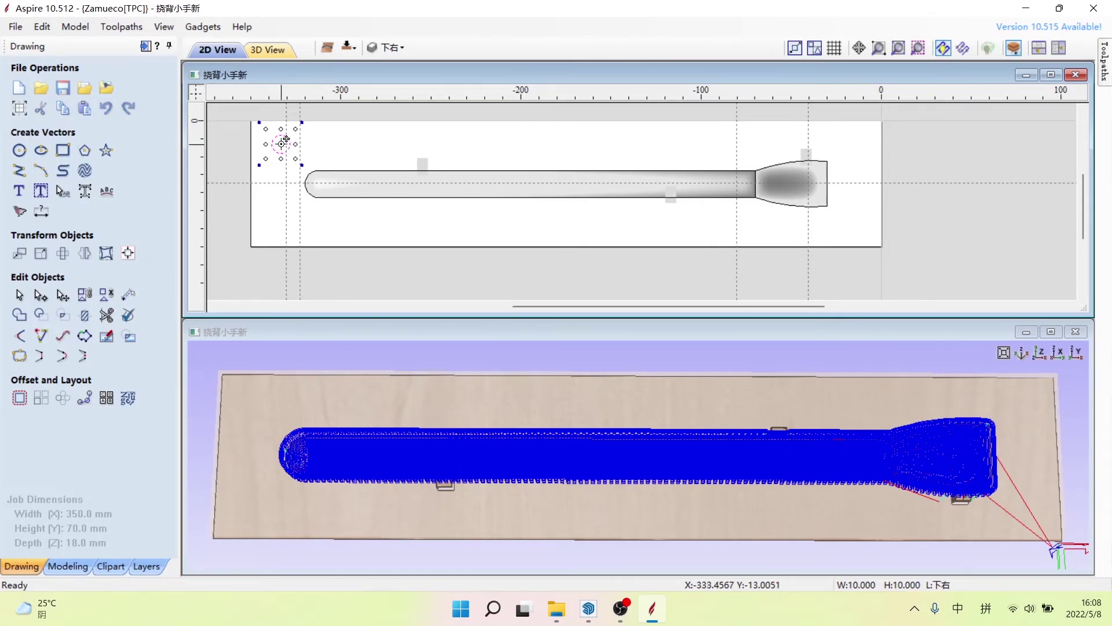
Step: Copy the circle to the board's top centre and bottom-right corner, adjusting the top copy
drag(286, 139, 571, 147)
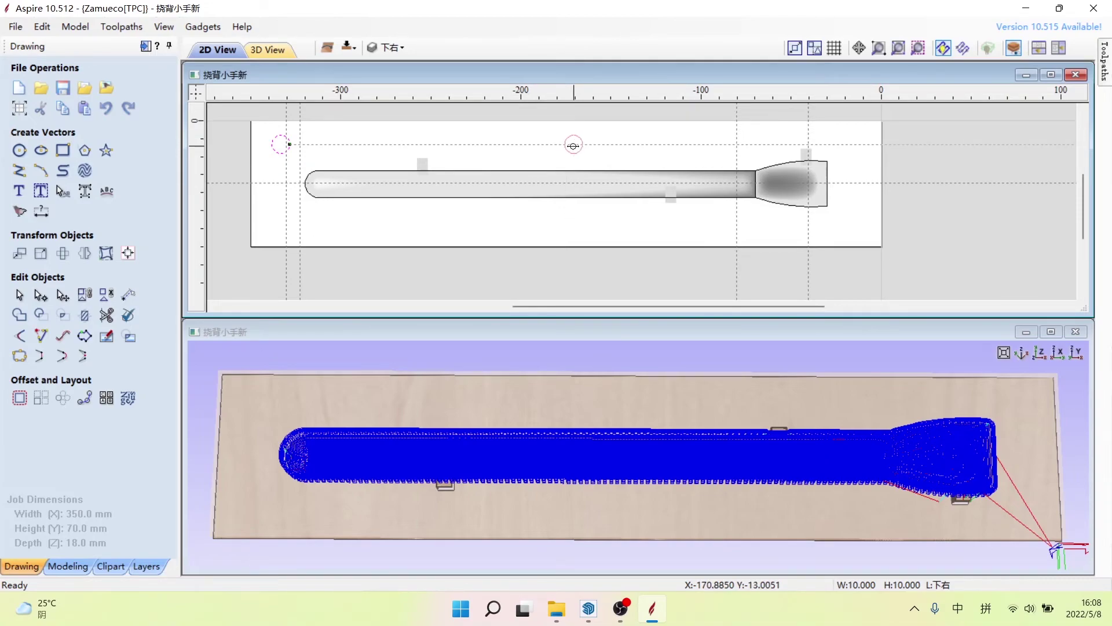
drag(571, 147, 579, 147)
mouse_move(575, 142)
mouse_down()
mouse_move(505, 217)
mouse_move(859, 226)
mouse_up()
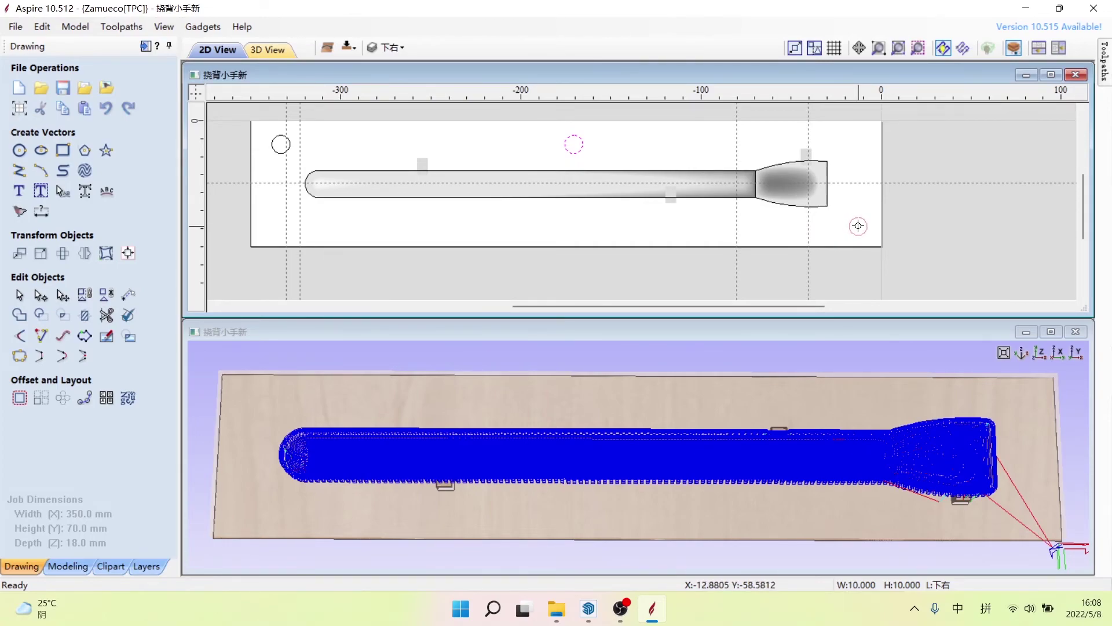
drag(859, 226, 858, 226)
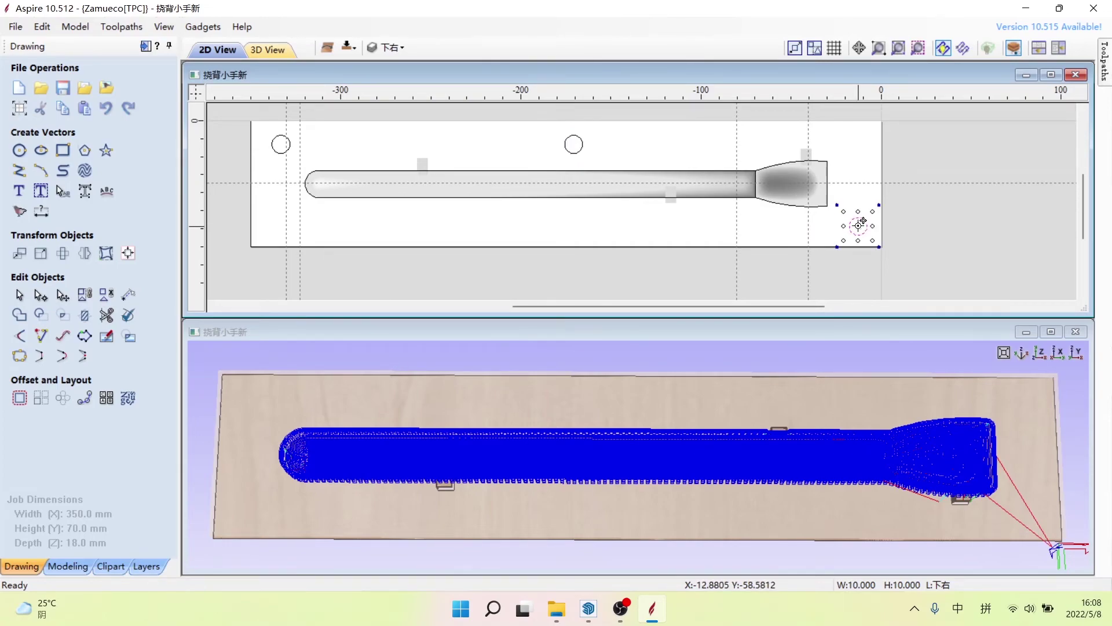
click(681, 226)
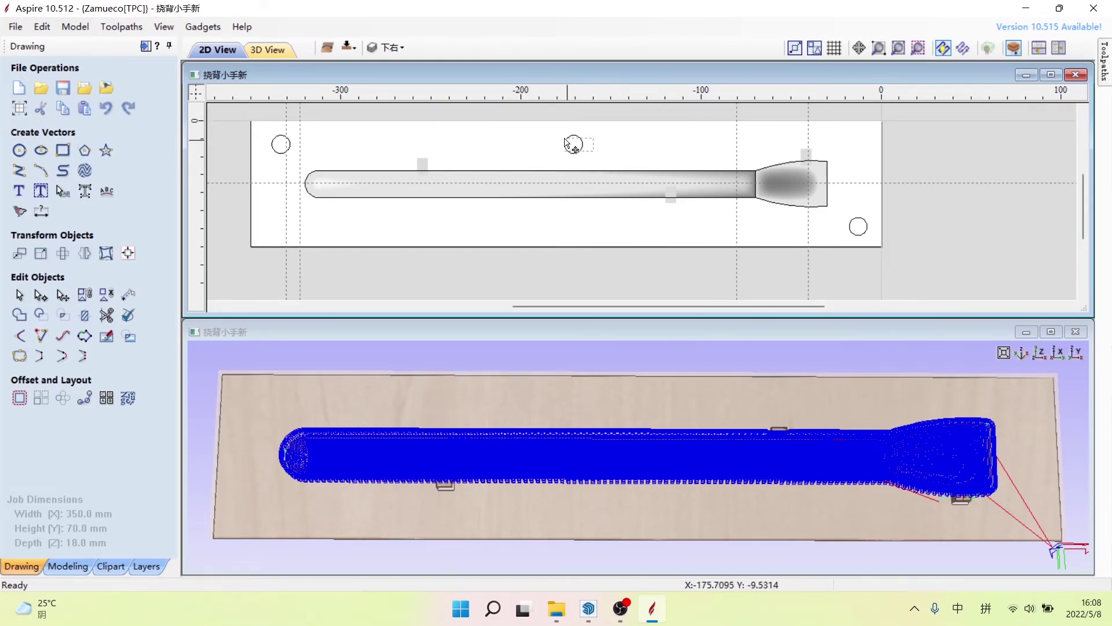
click(582, 140)
drag(583, 138, 574, 132)
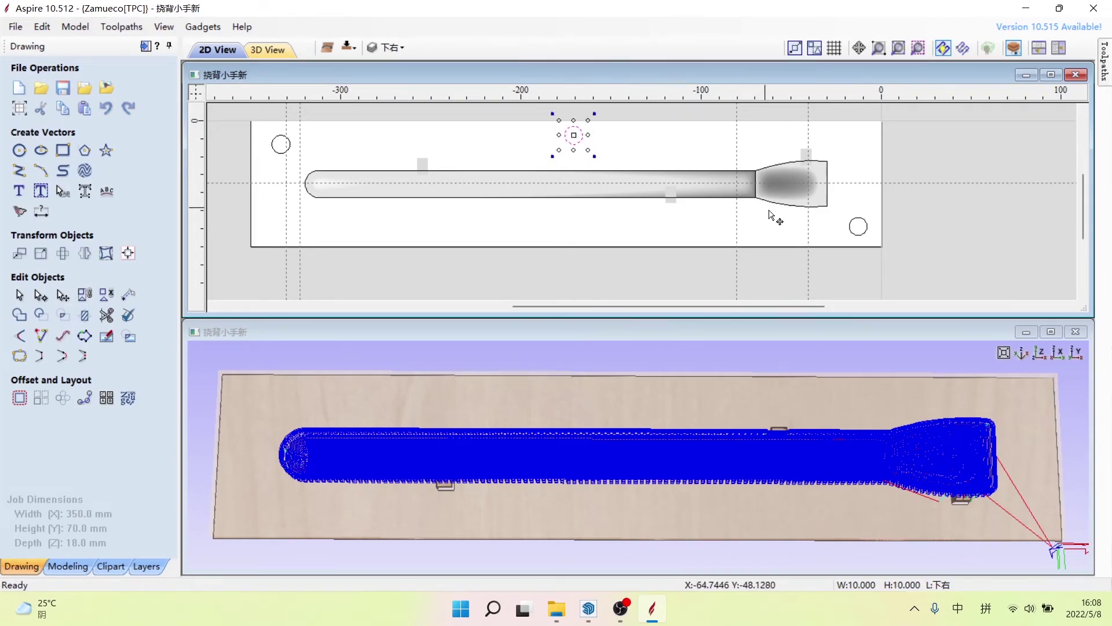
click(618, 214)
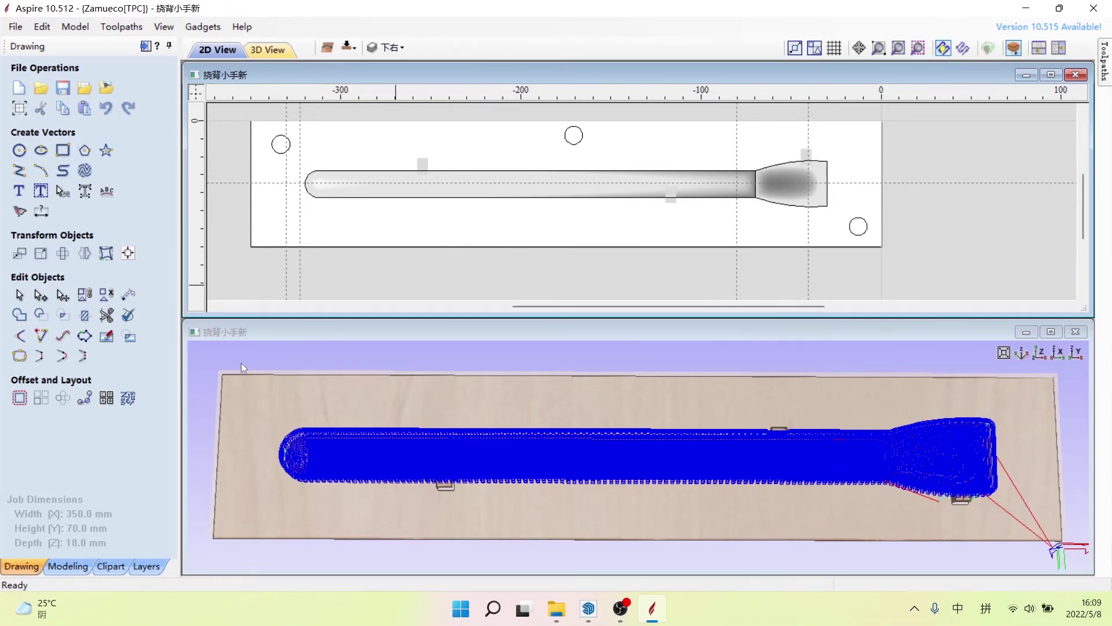
click(1108, 75)
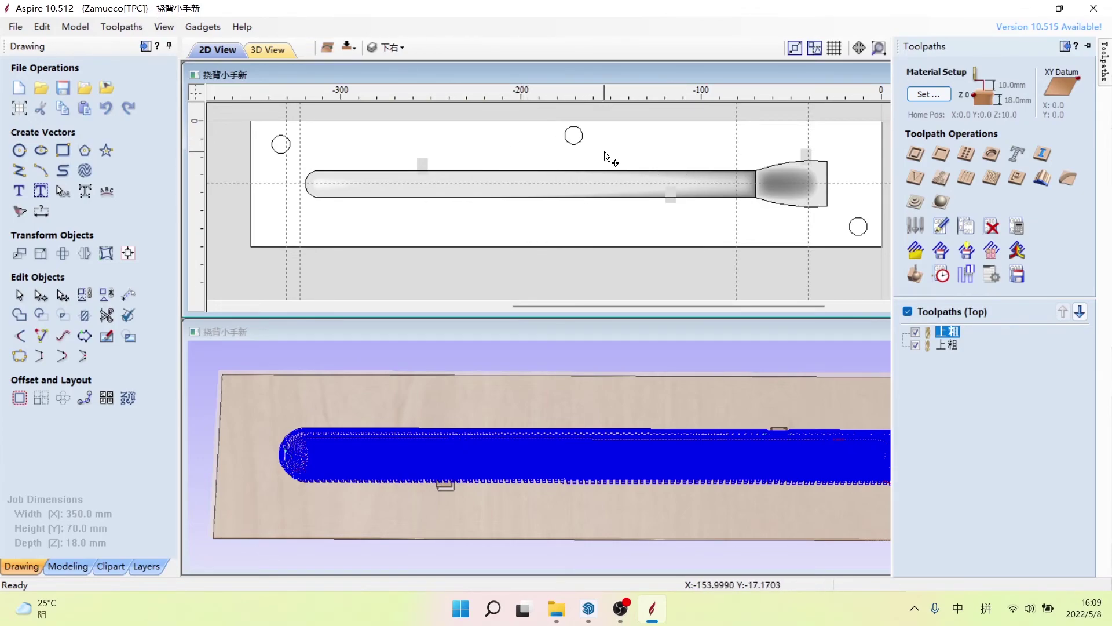
Step: Select the three locating circles and start a pocket toolpath with a 19 mm cut depth
drag(596, 149, 472, 120)
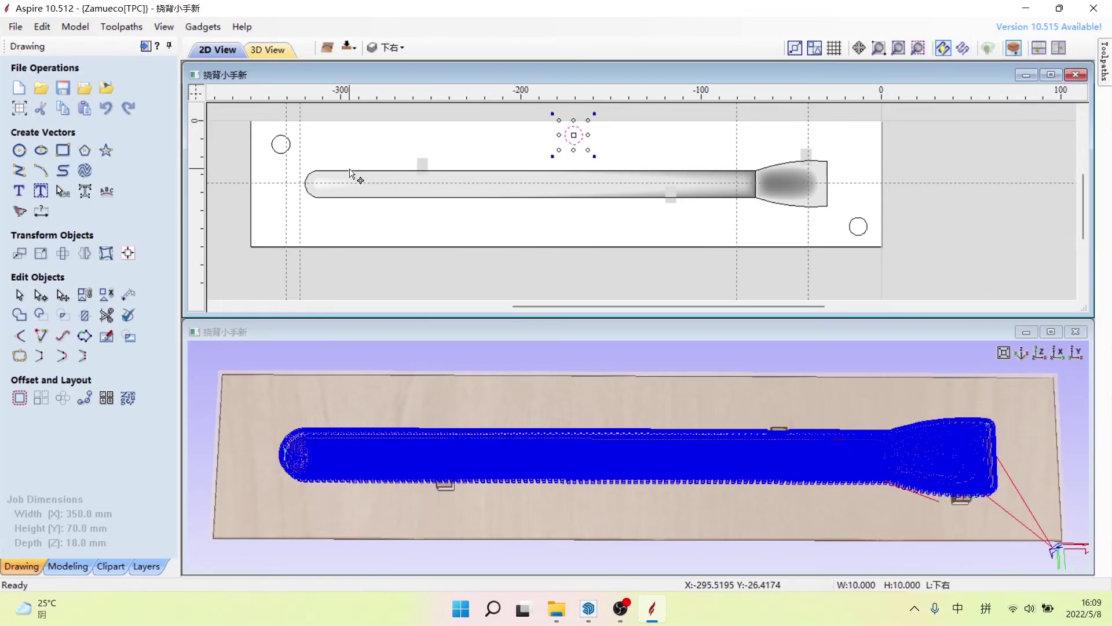
shift+click(289, 145)
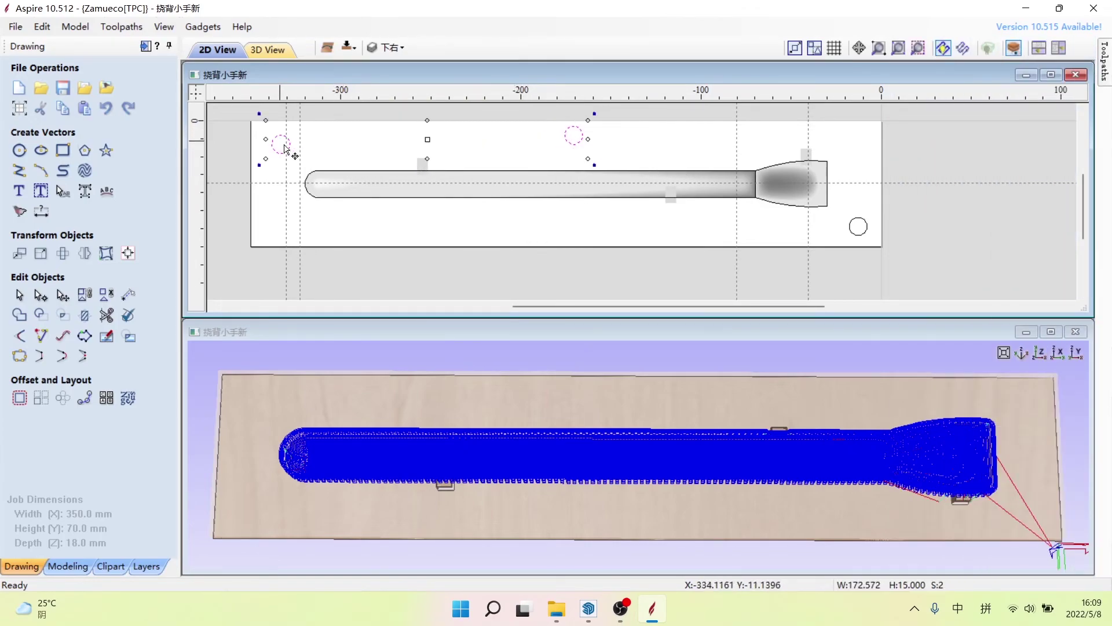
shift+click(866, 230)
mouse_move(1104, 62)
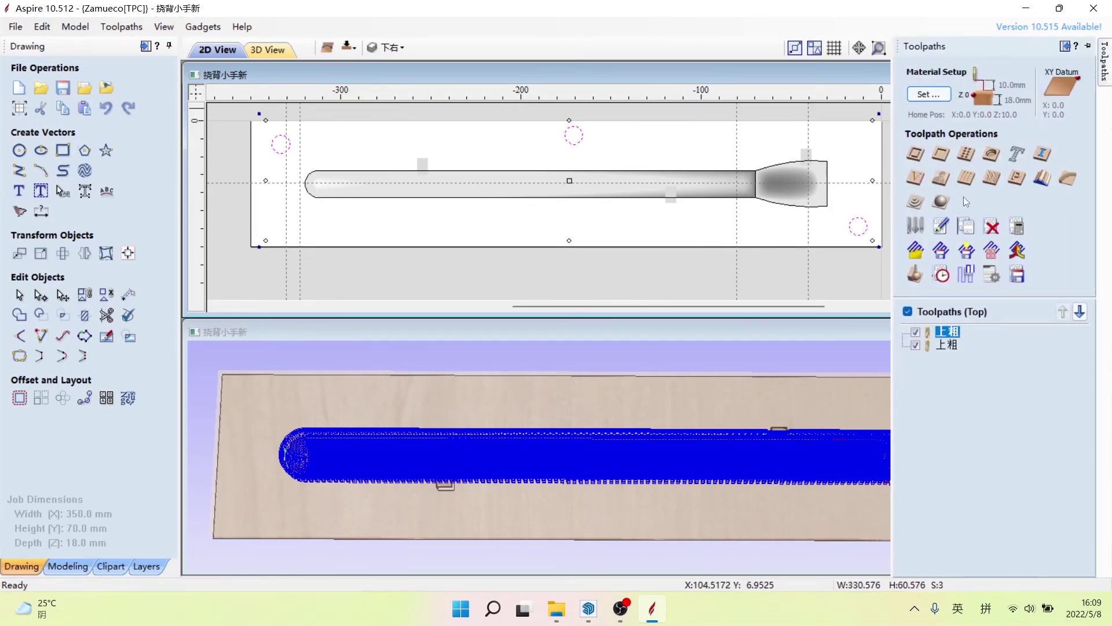
click(941, 155)
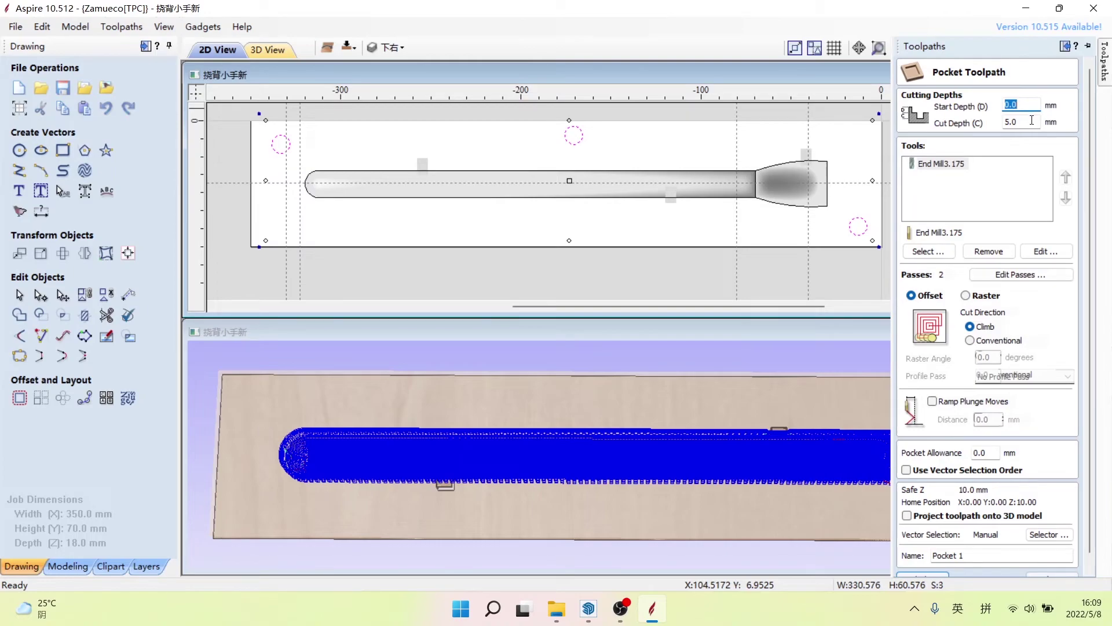
drag(1032, 120, 1005, 124)
text(1)
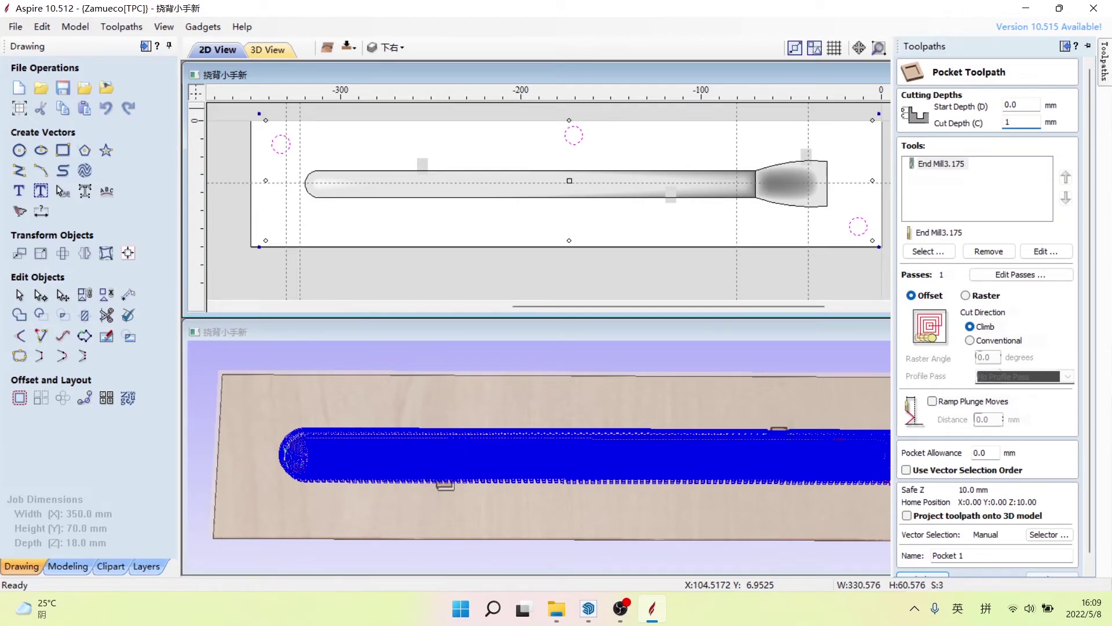
text(9)
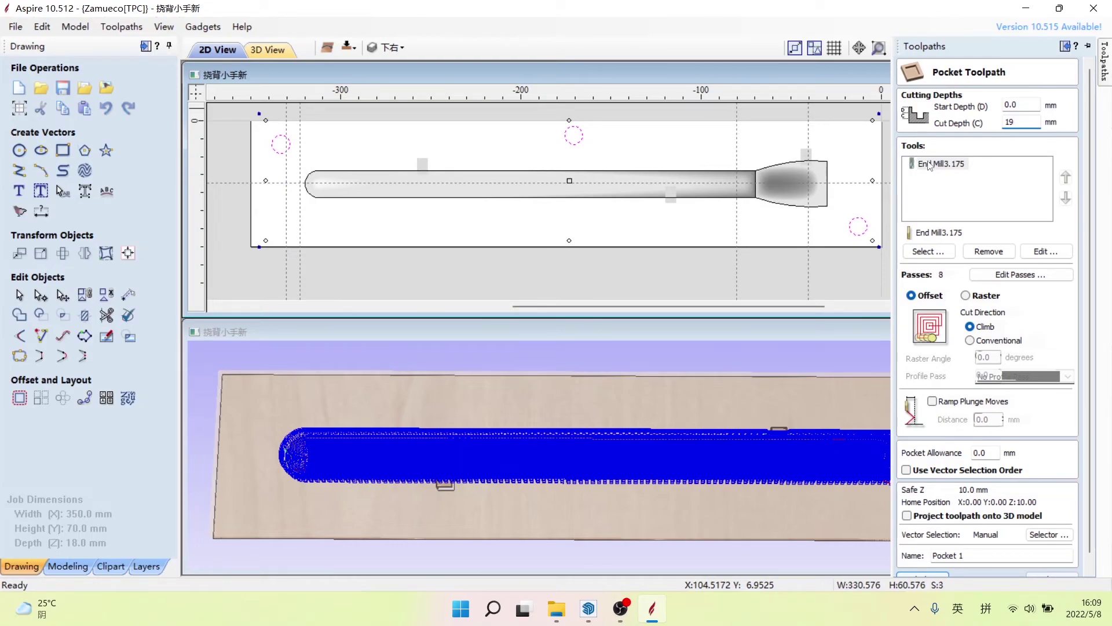
Step: Assign End Mill3.175 as the pocket tool, removing the duplicate tool entry
click(928, 251)
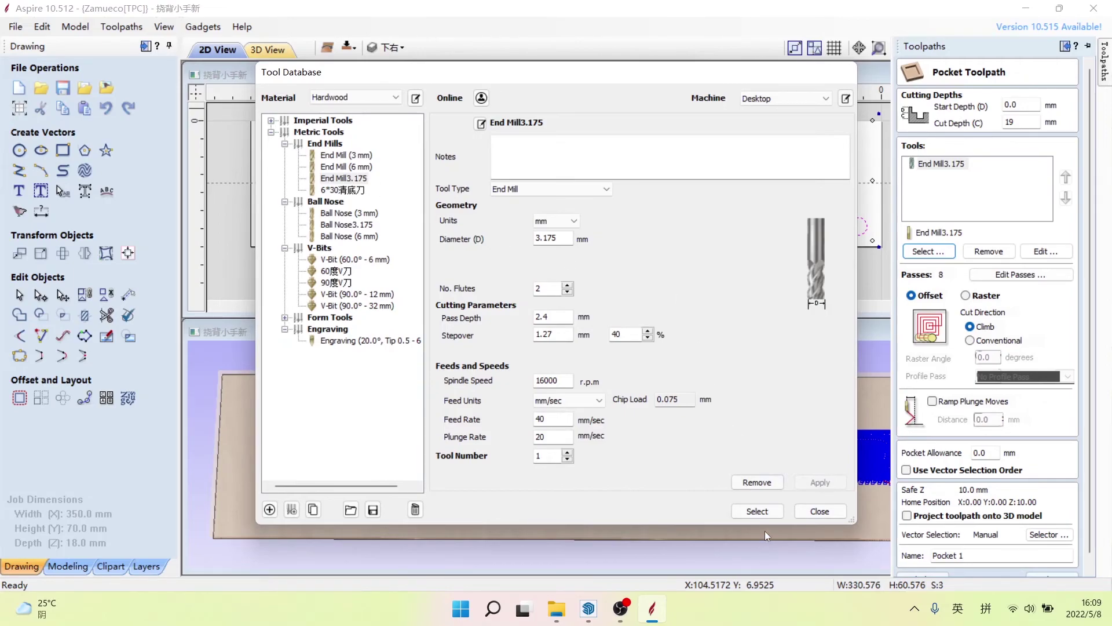
click(757, 511)
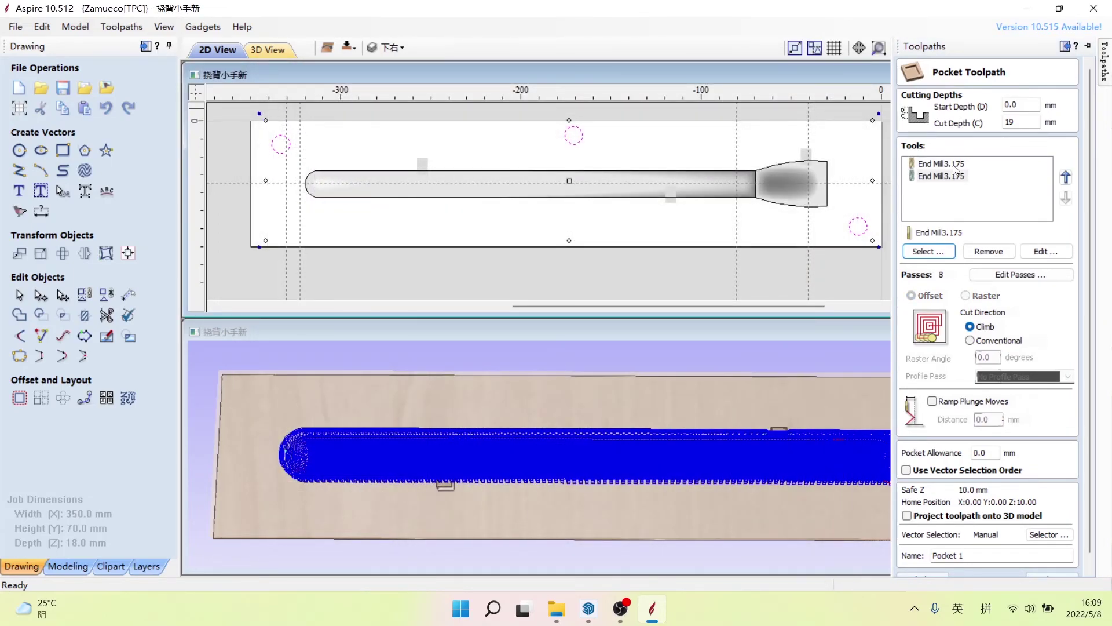
click(954, 165)
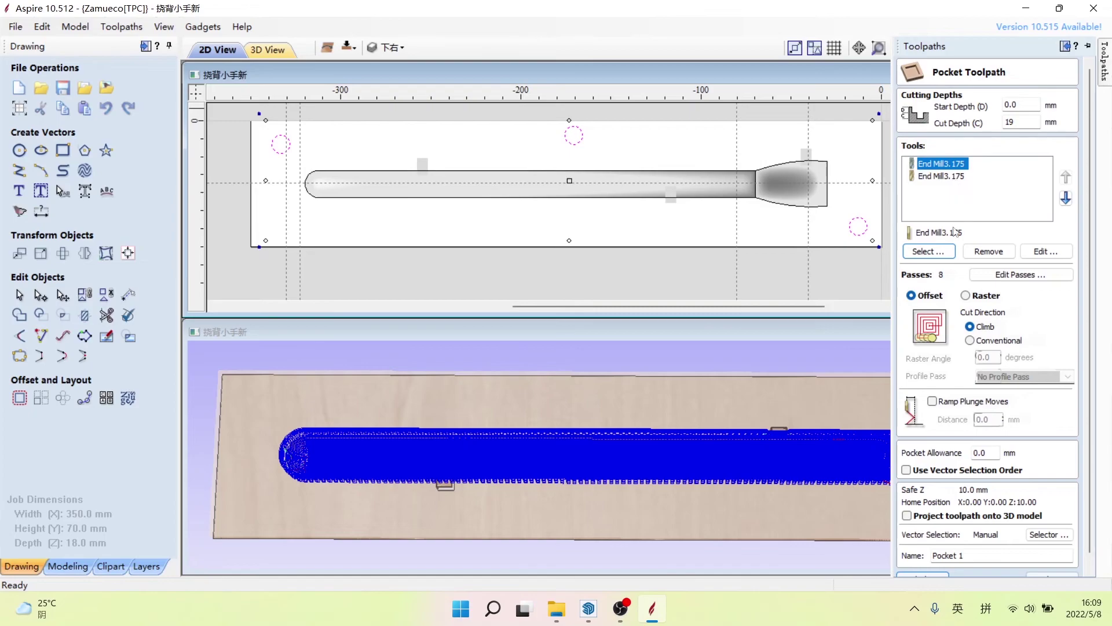
click(988, 251)
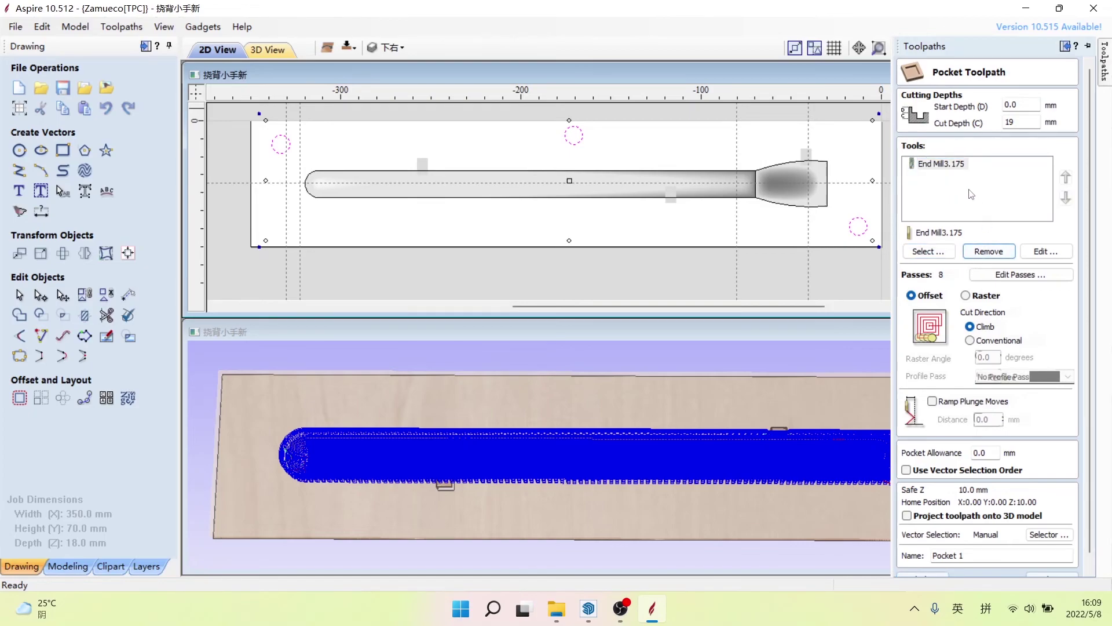
click(939, 167)
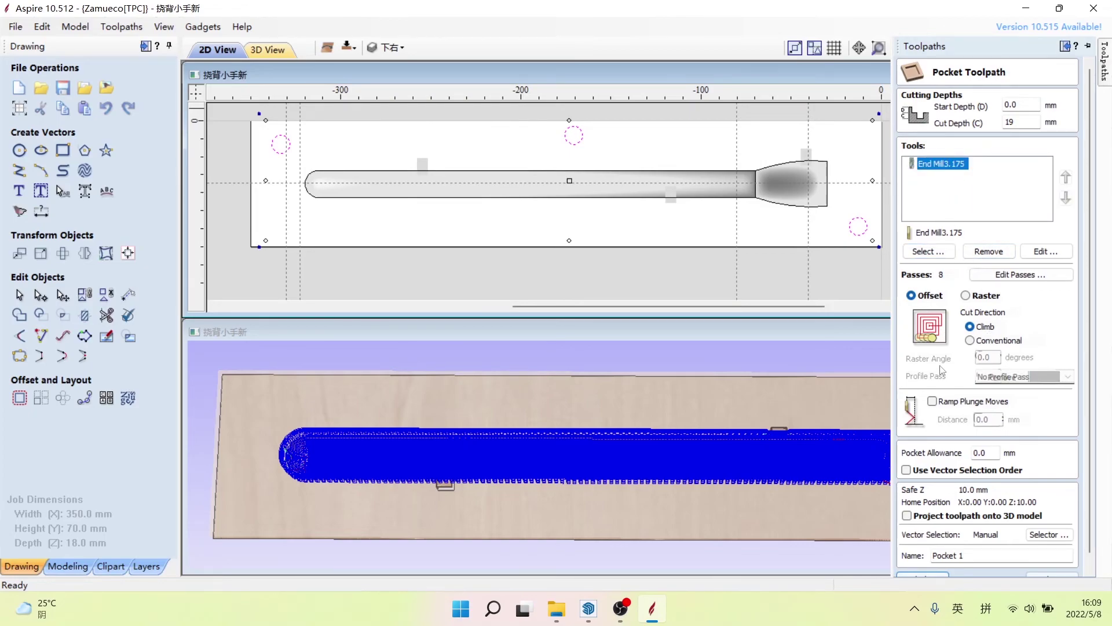
scroll(1017, 443, down, 1)
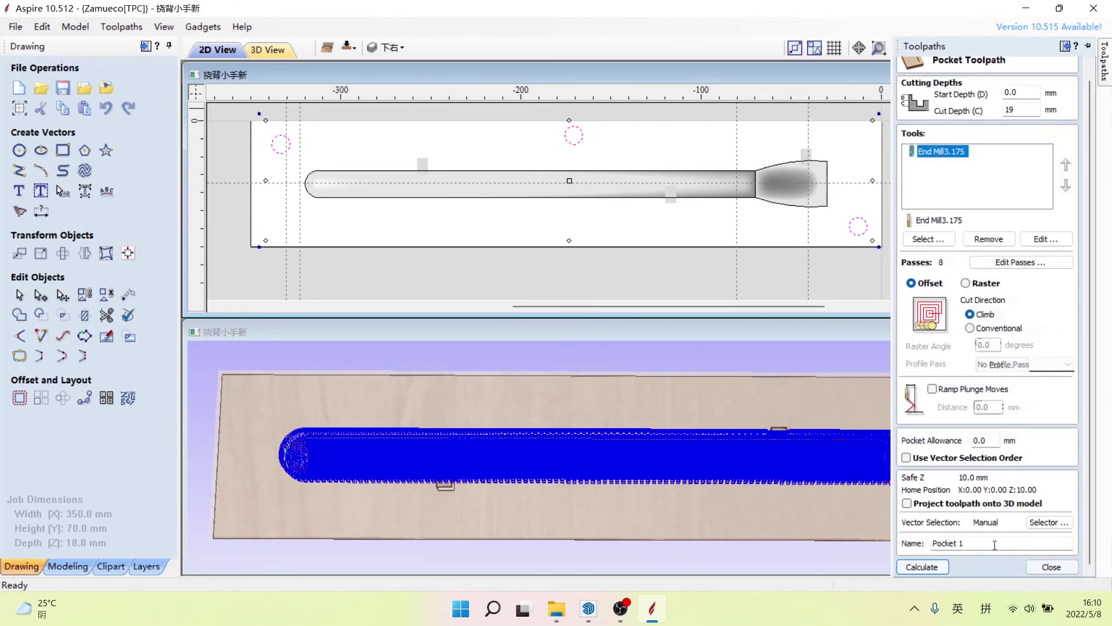
Step: Name the pocket toolpath 定位孔 and calculate it, accepting the cut-through warning
click(995, 546)
text(定位孔)
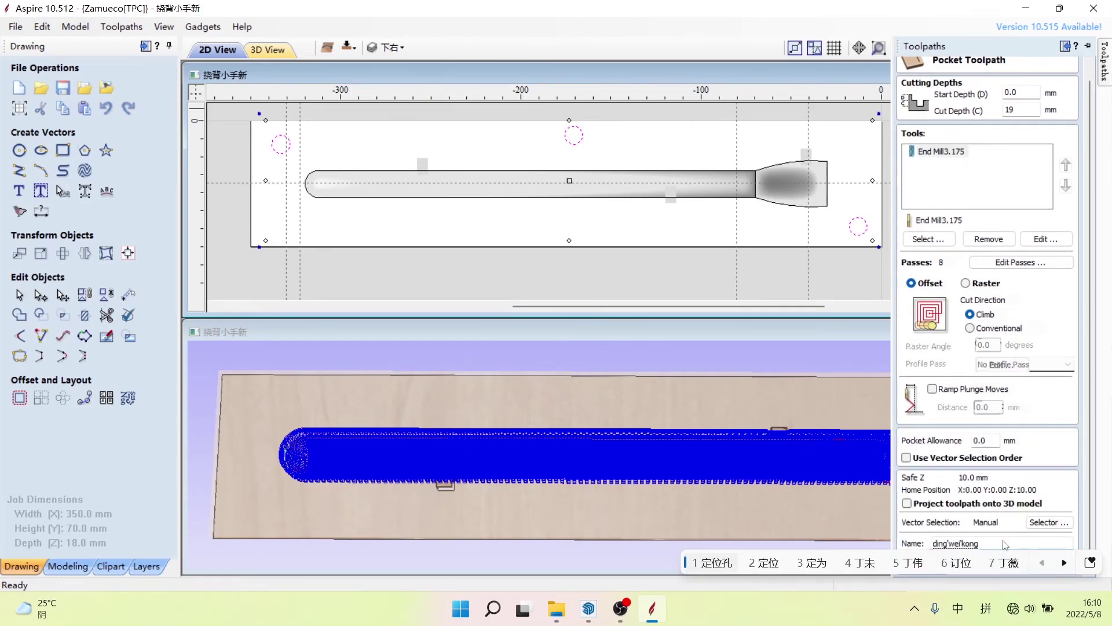
click(929, 571)
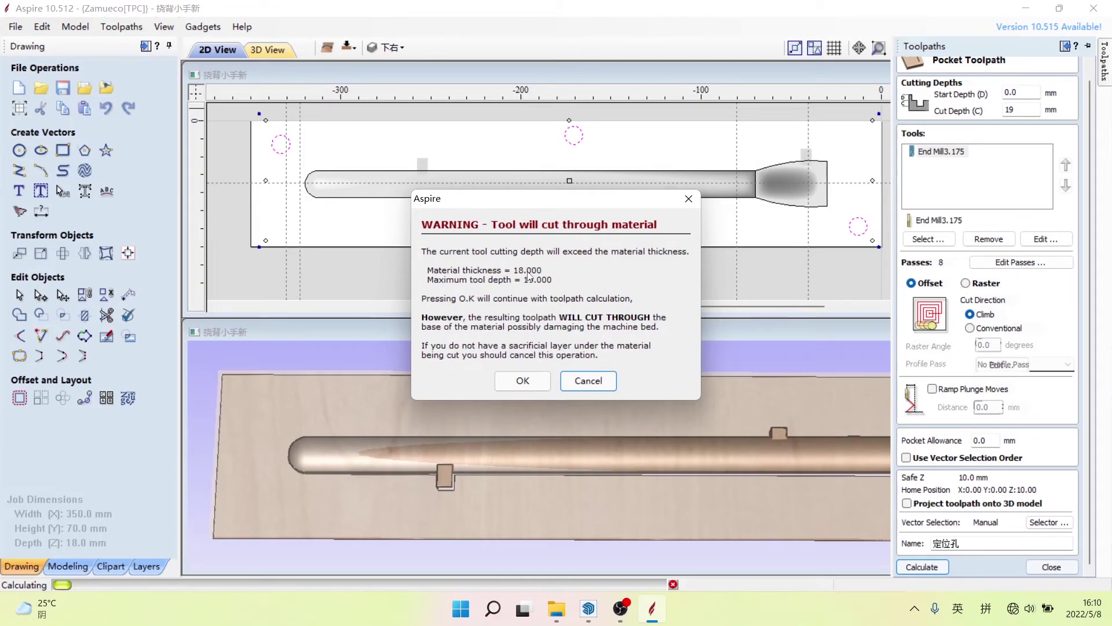
click(522, 381)
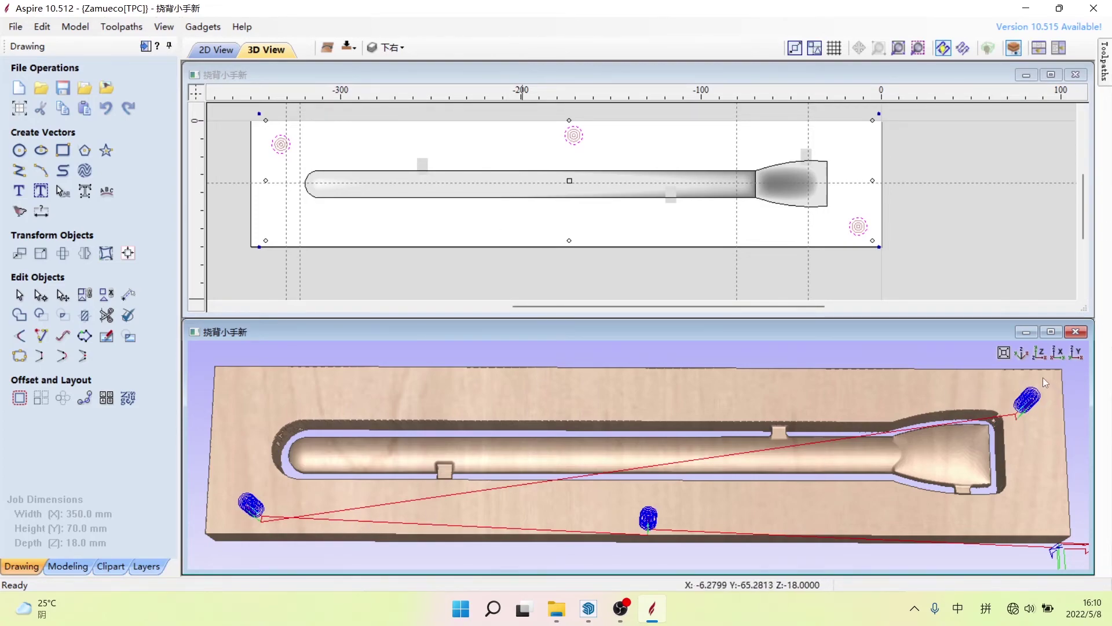
Step: Inspect the 定位孔 toolpath from side and top views, toggling to the bottom and back to top
click(1076, 352)
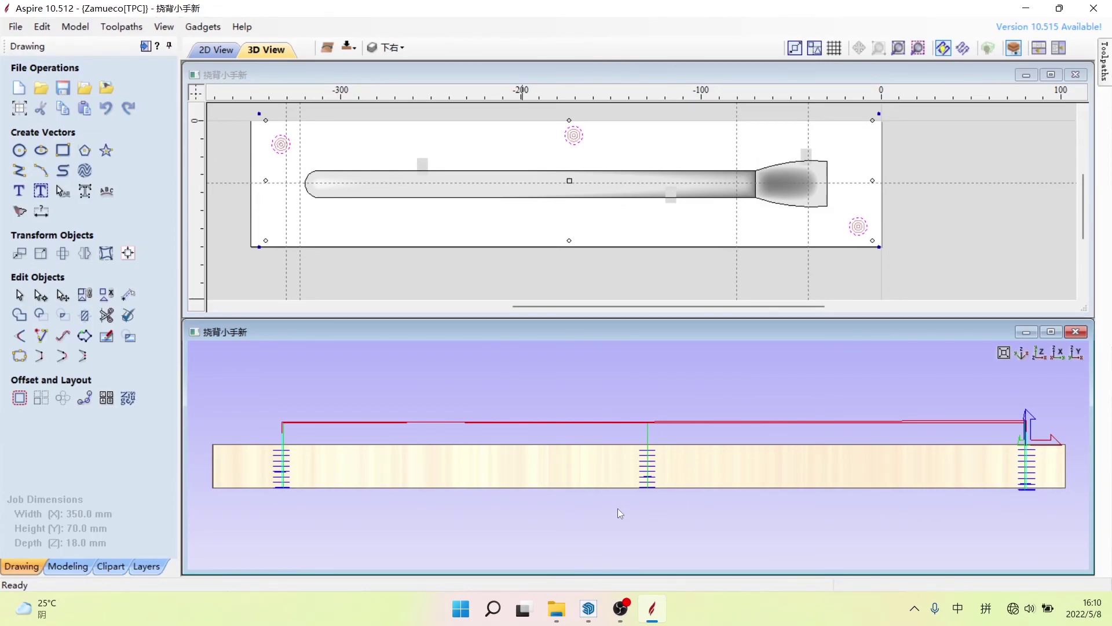
click(1041, 355)
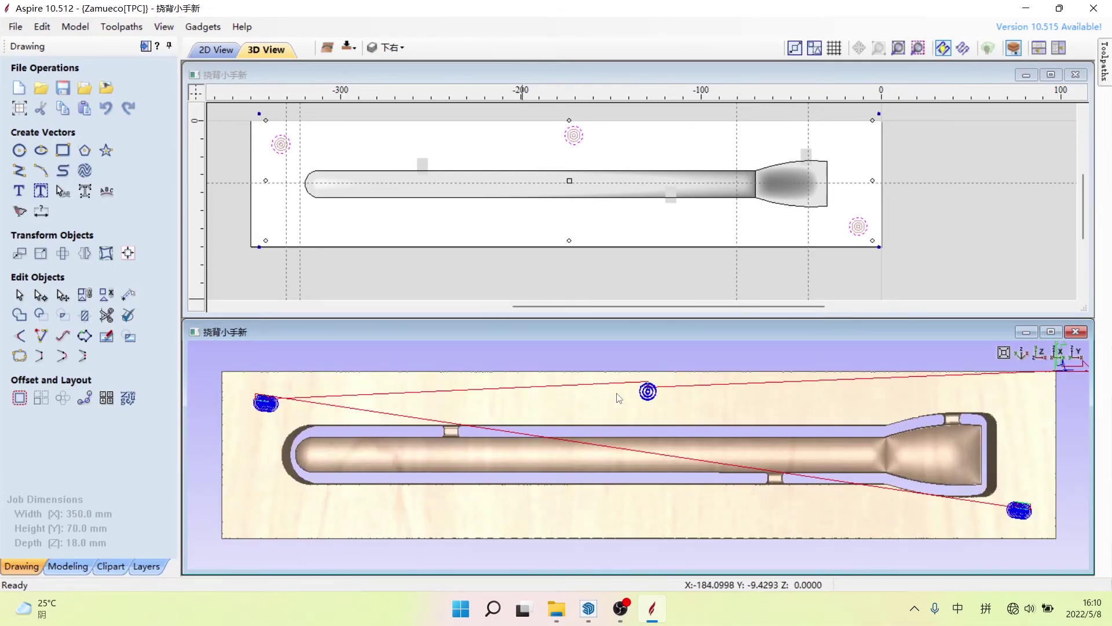
click(1104, 61)
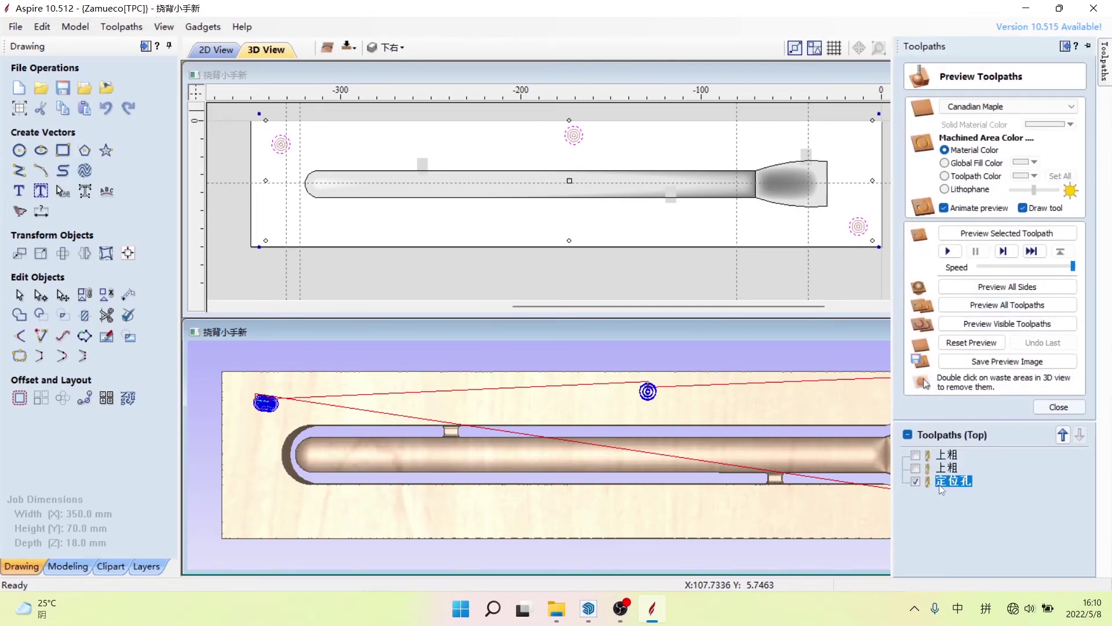
mouse_move(953, 481)
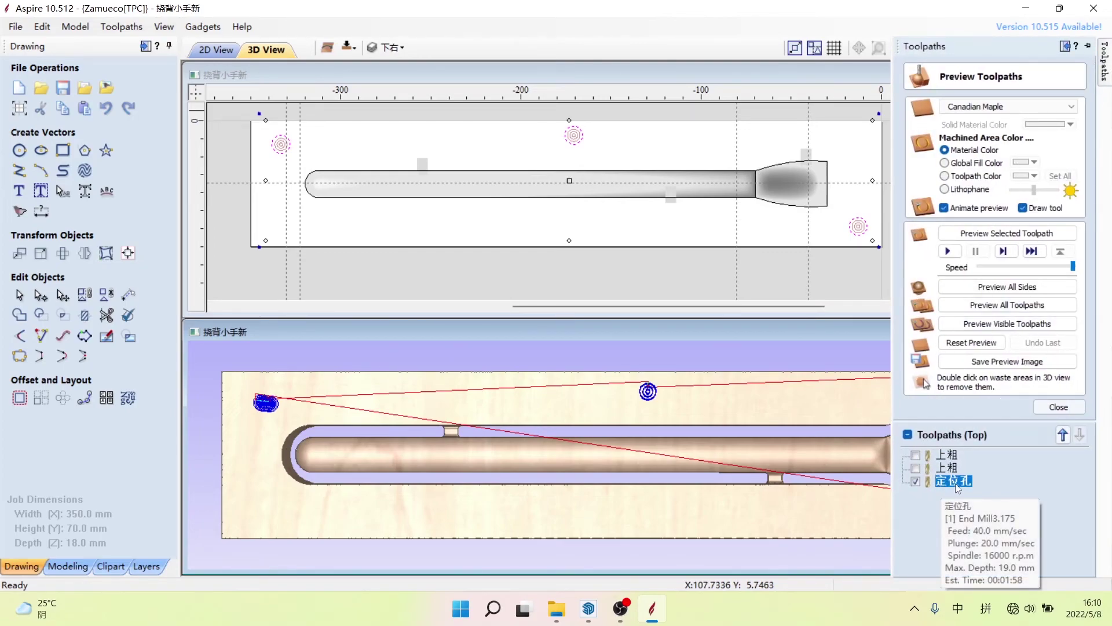
click(349, 49)
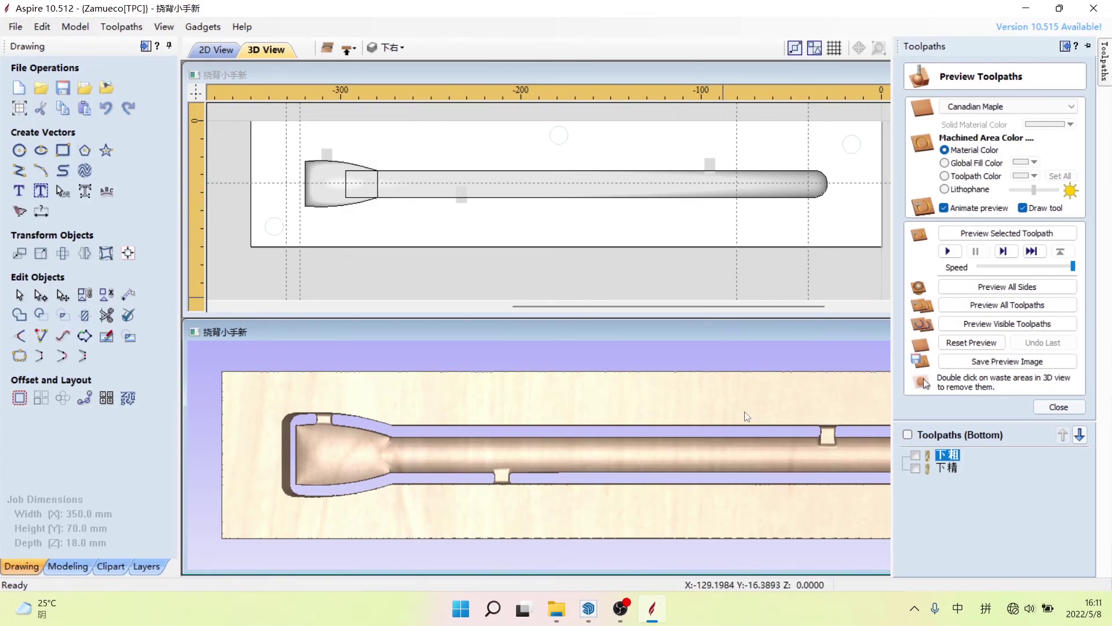
click(1058, 407)
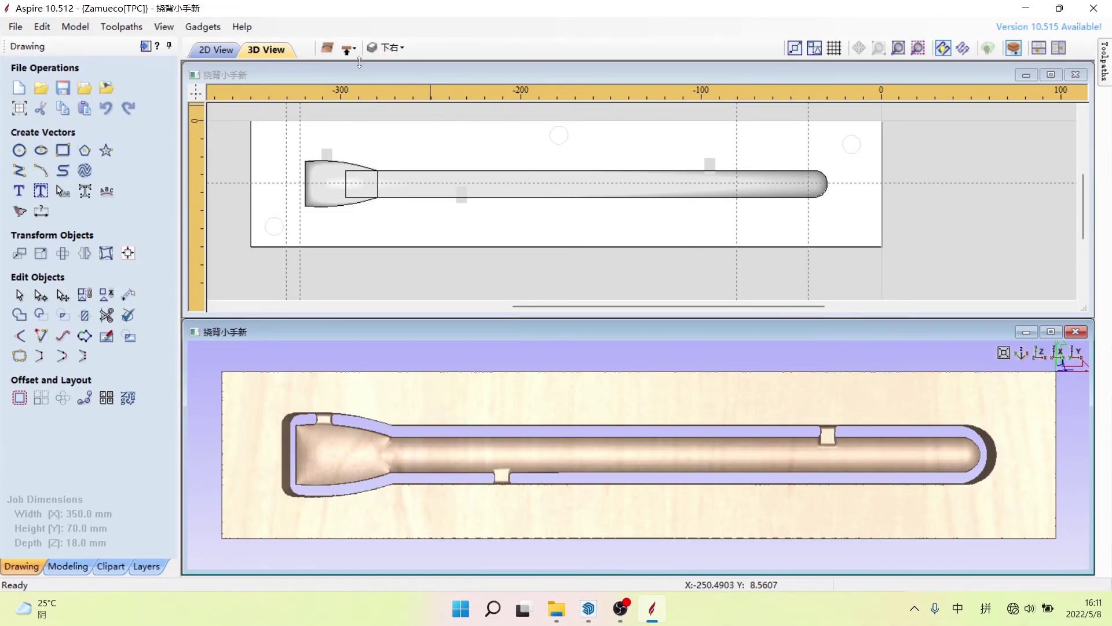
click(348, 49)
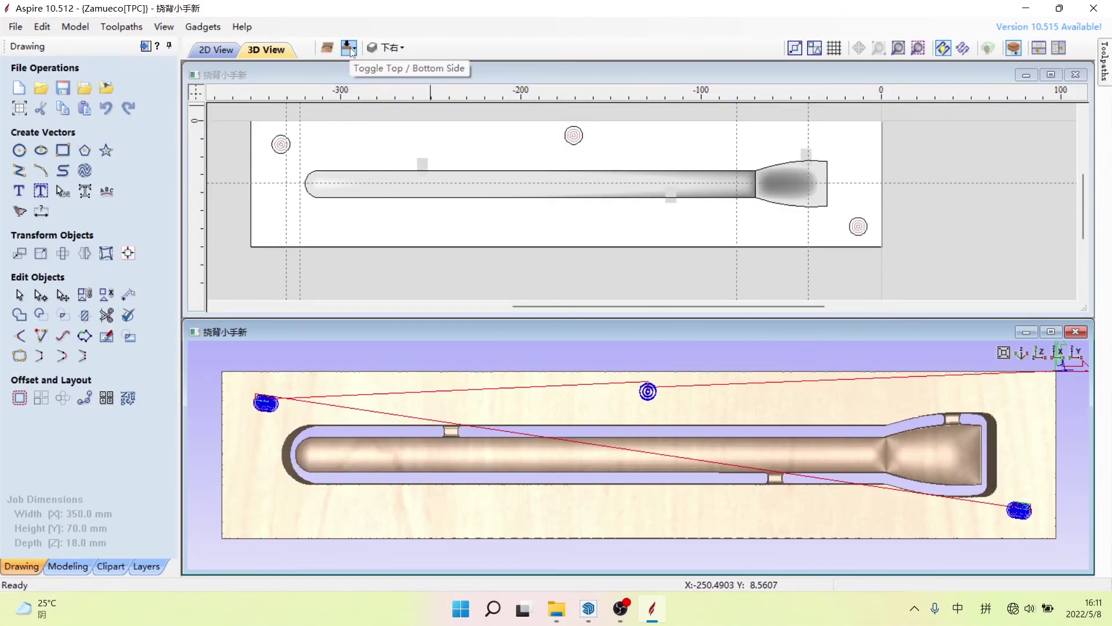
Step: Select the three locating circles, Copy to Other Side, then view the bottom side
click(603, 151)
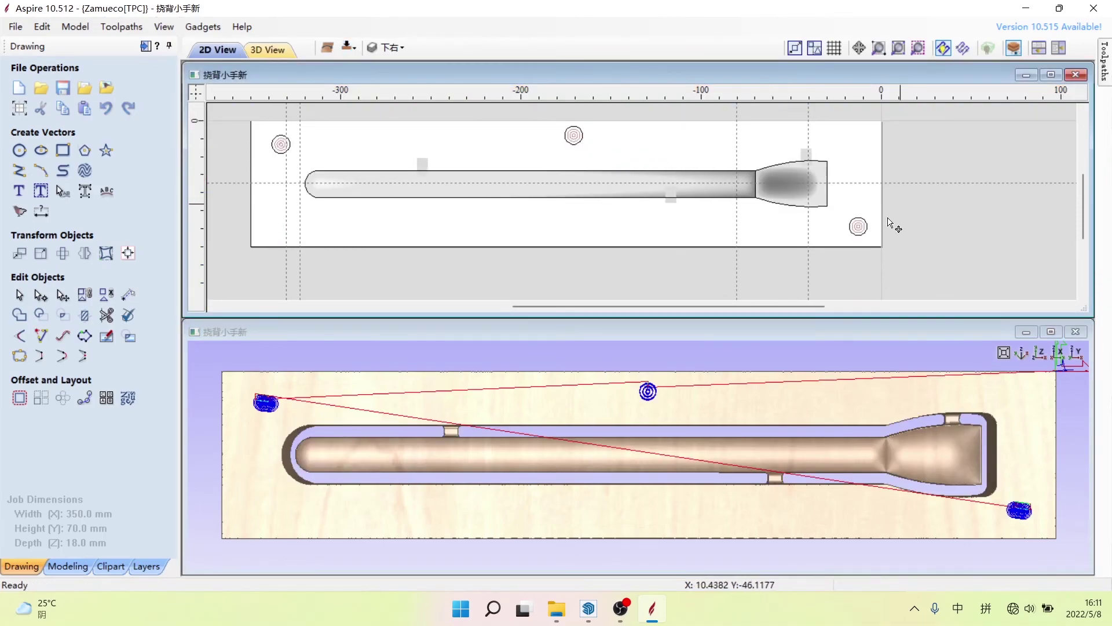
click(865, 231)
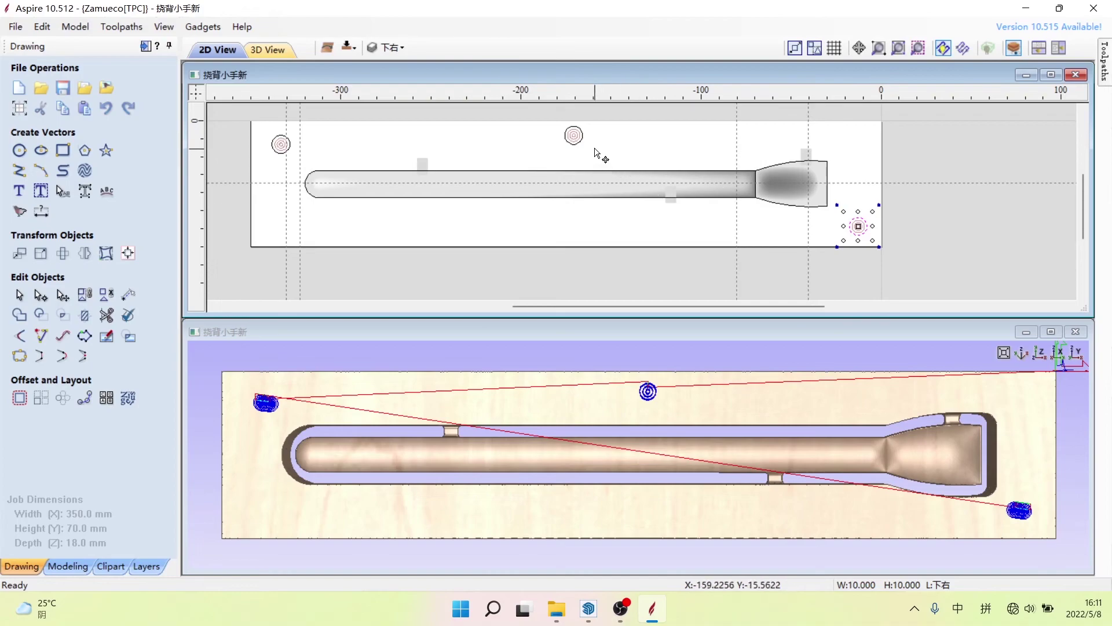
click(832, 224)
scroll(832, 224, down, 1)
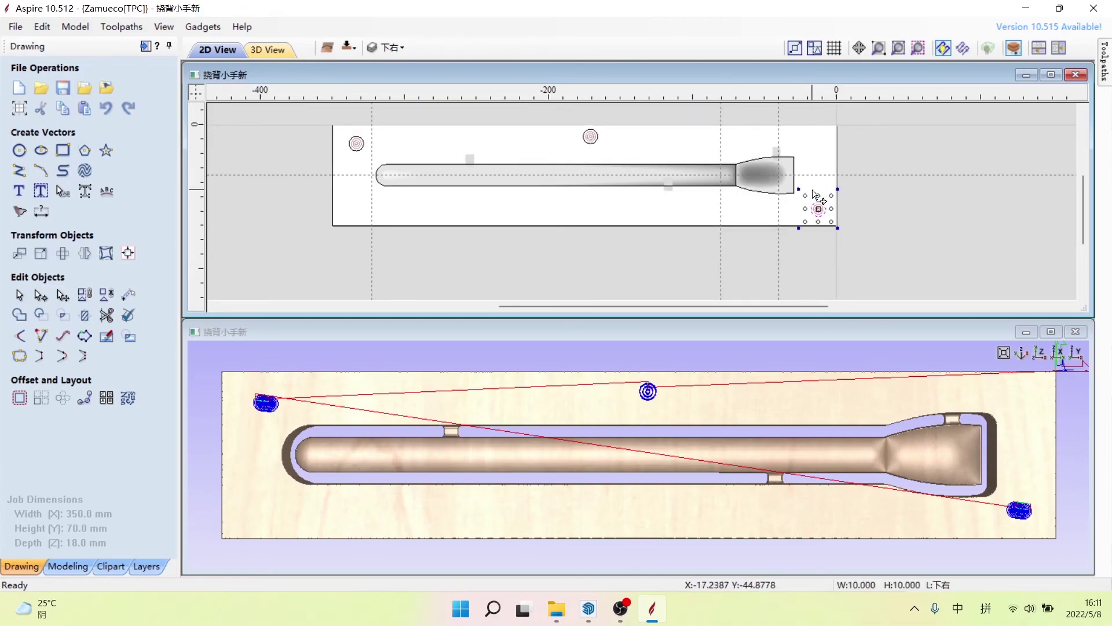
click(816, 207)
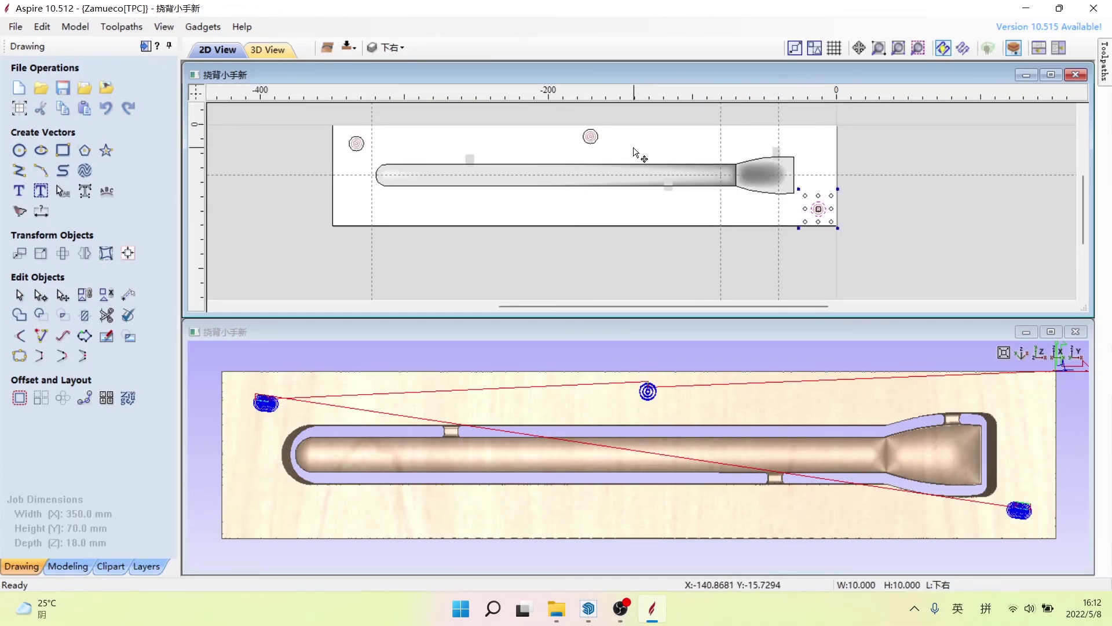
shift+click(591, 136)
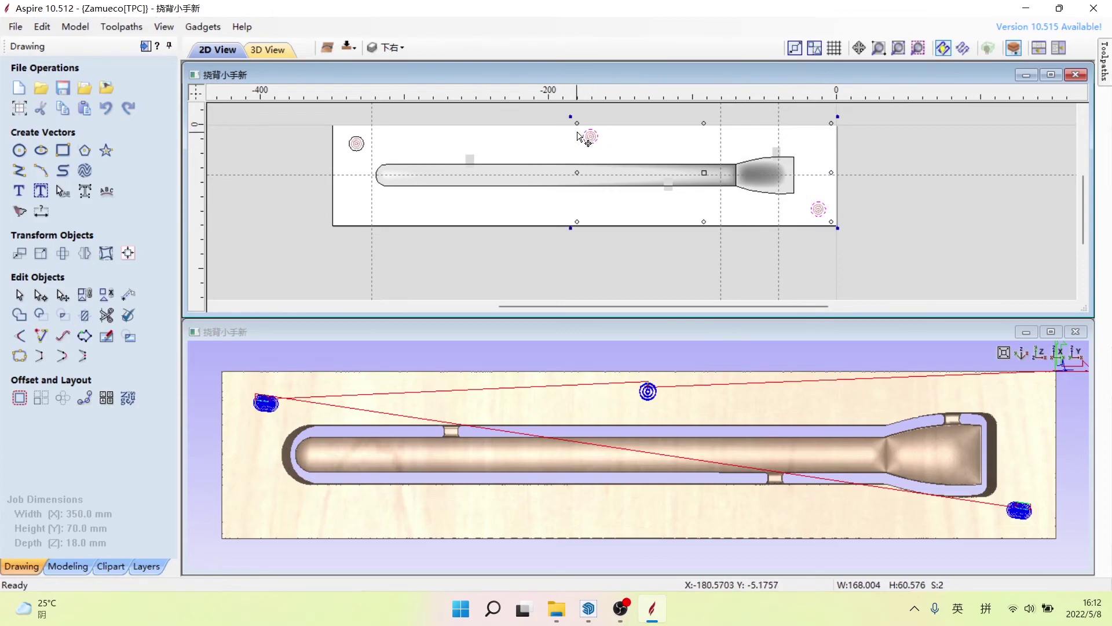
shift+click(357, 148)
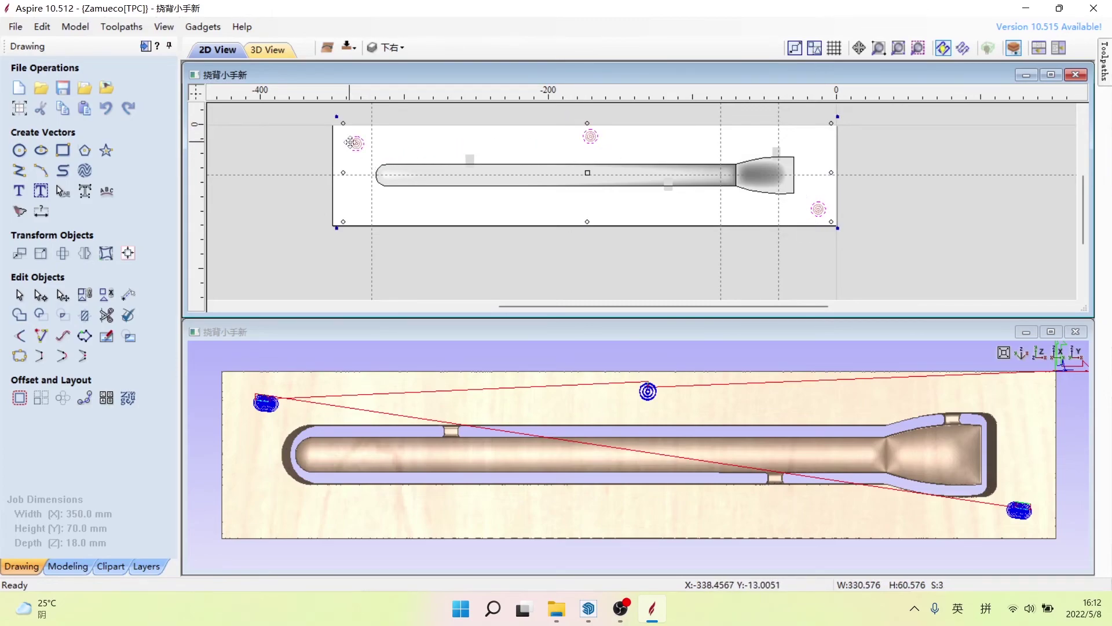
right_click(593, 140)
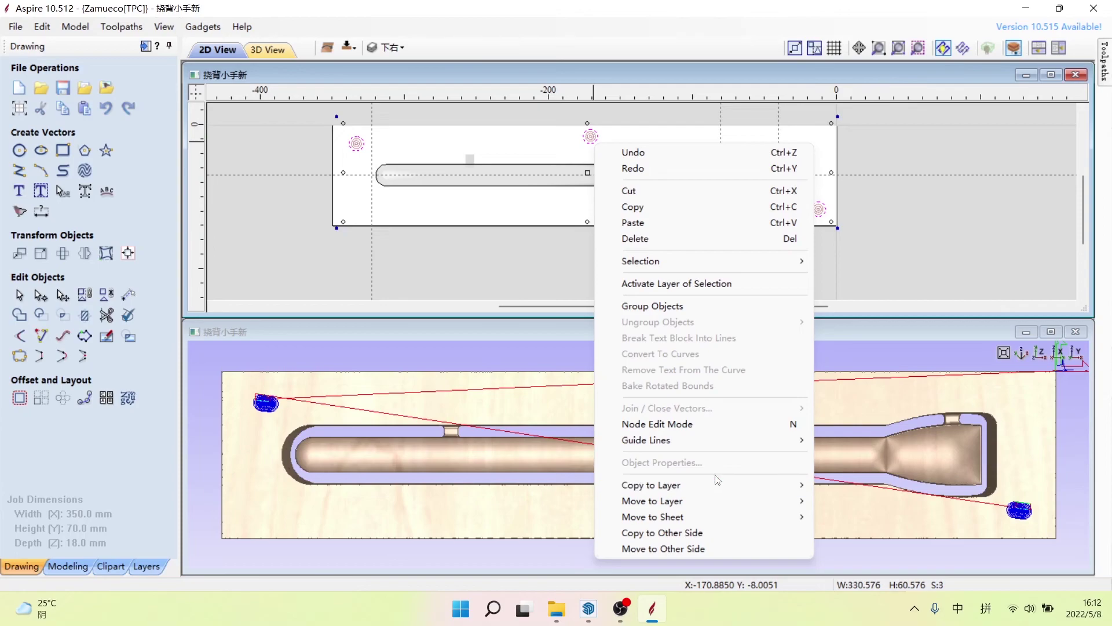
click(676, 533)
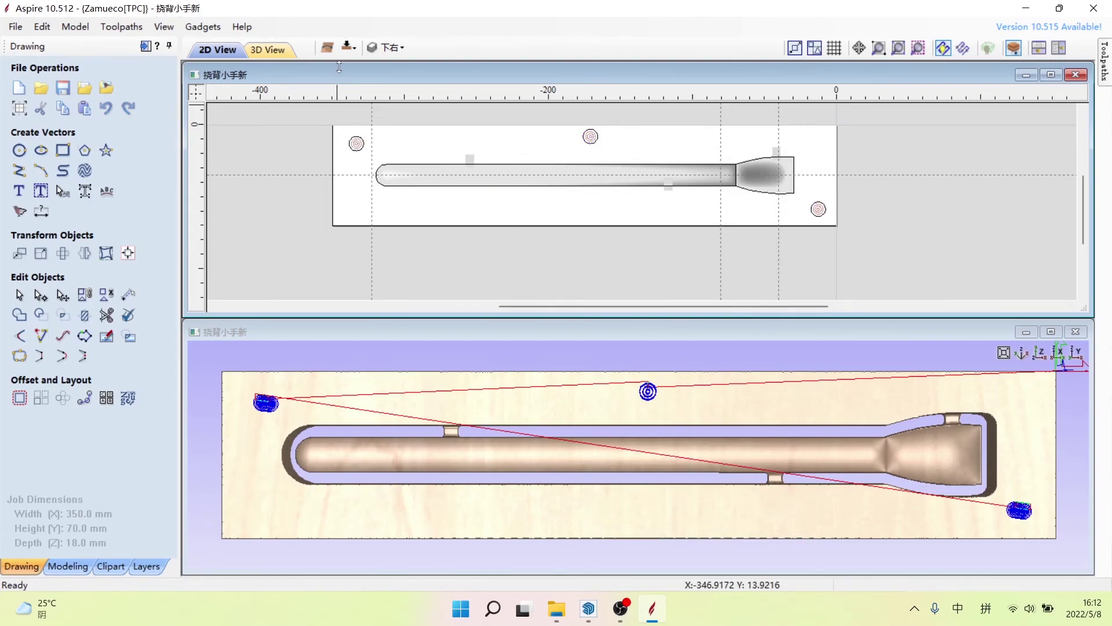
click(348, 47)
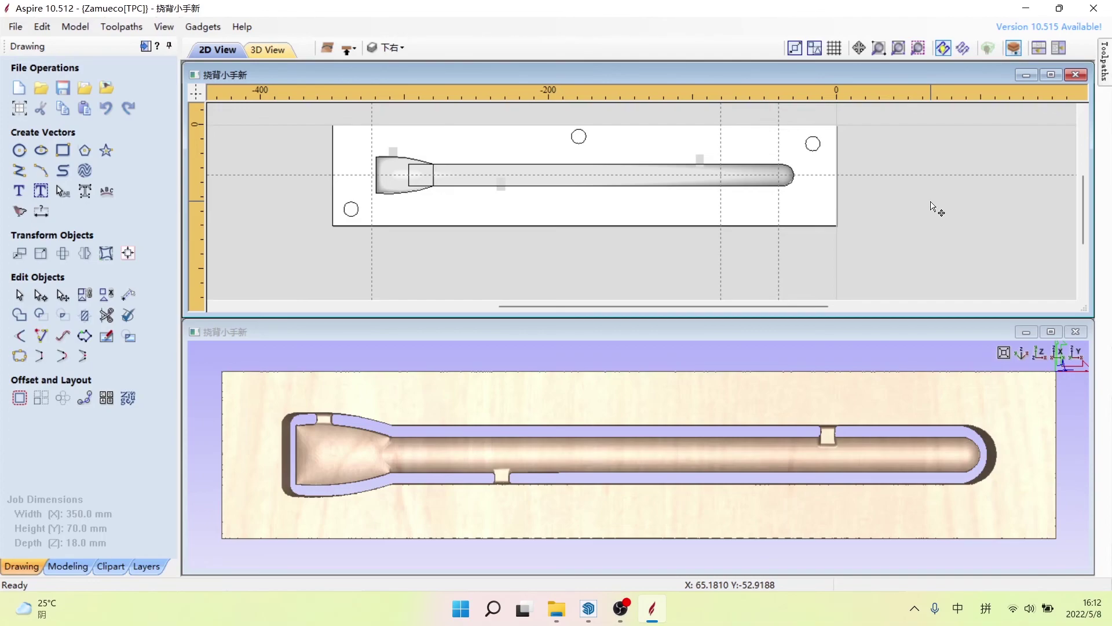
Step: Select the three bottom-side locating circles and start a new pocket toolpath
click(813, 151)
shift+click(579, 139)
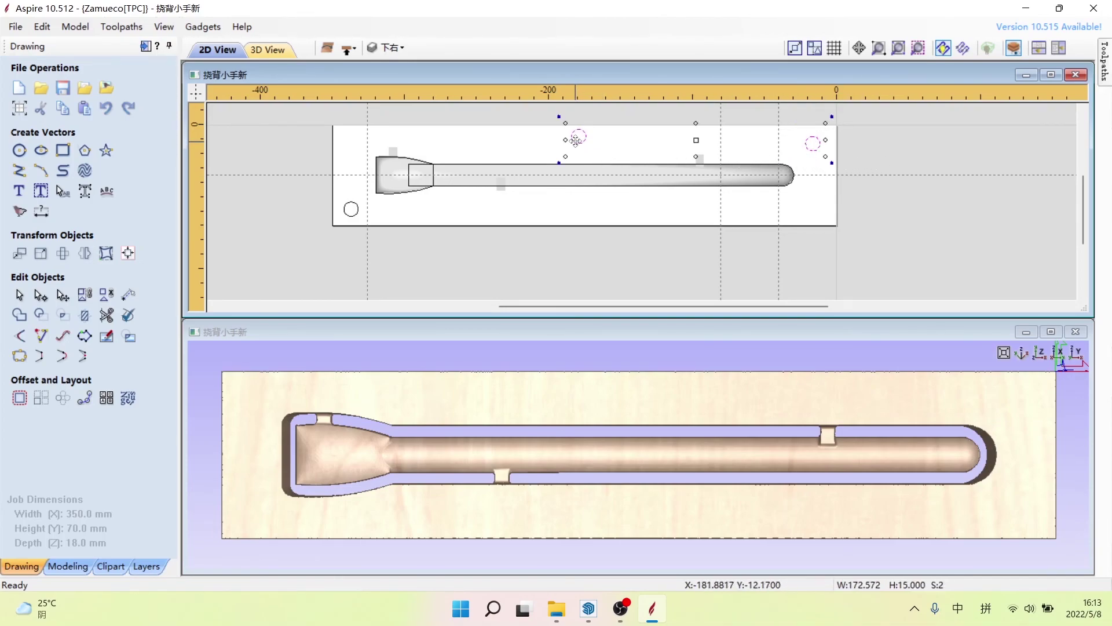
shift+click(351, 208)
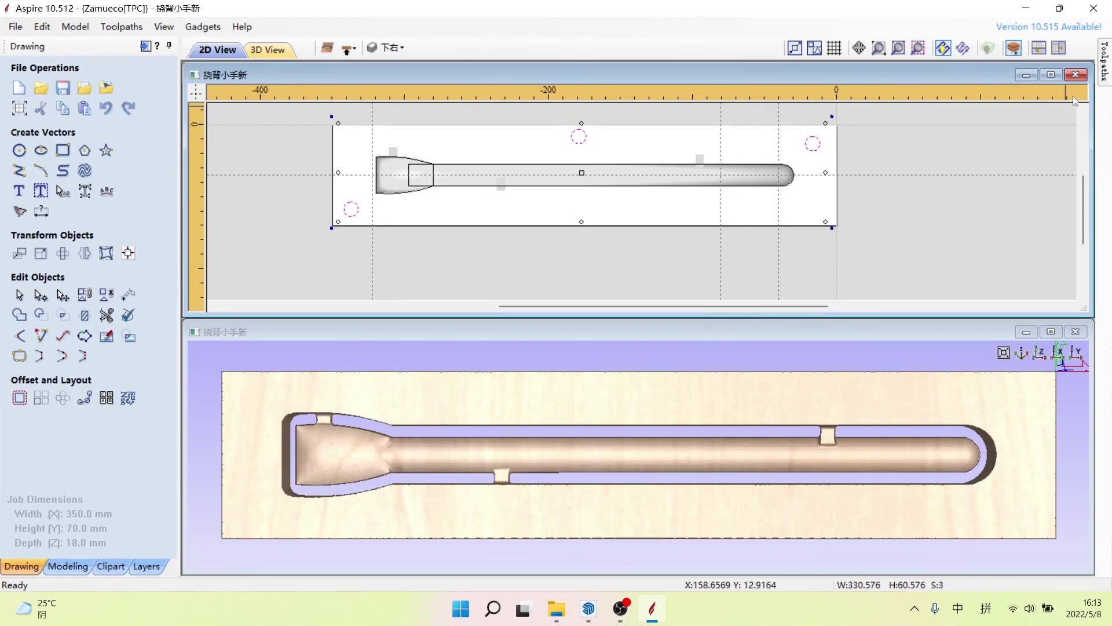
click(1105, 70)
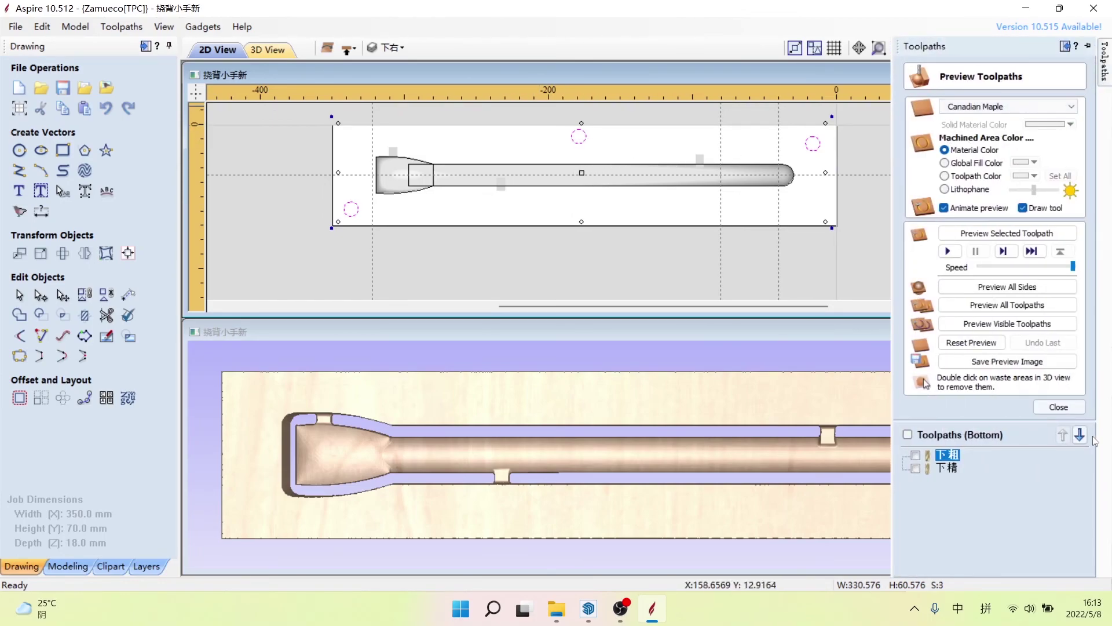
click(1058, 407)
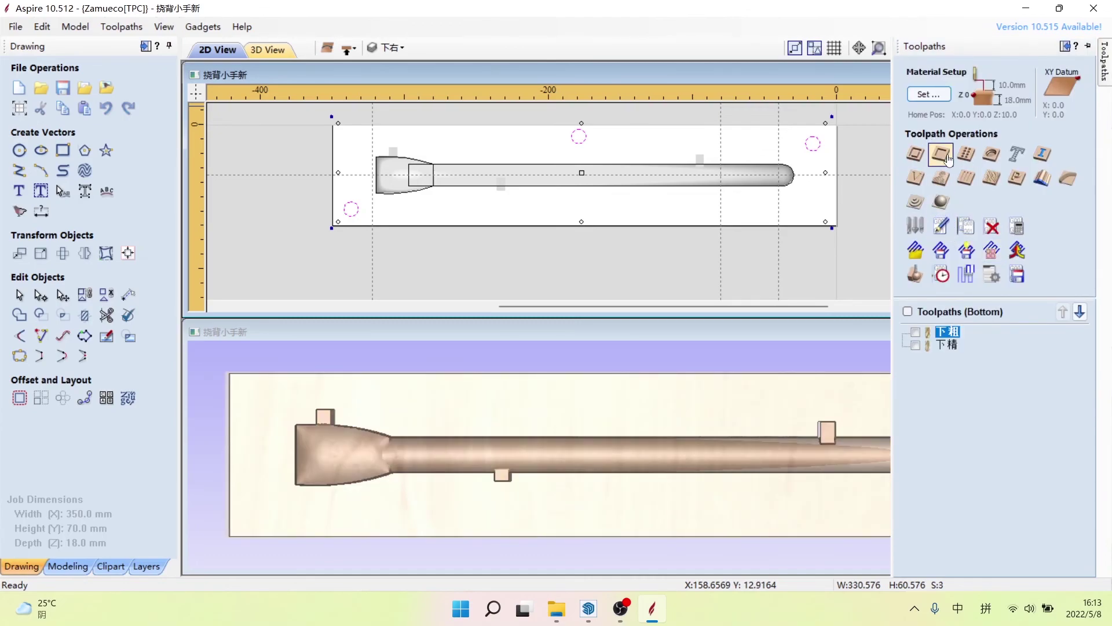
click(949, 159)
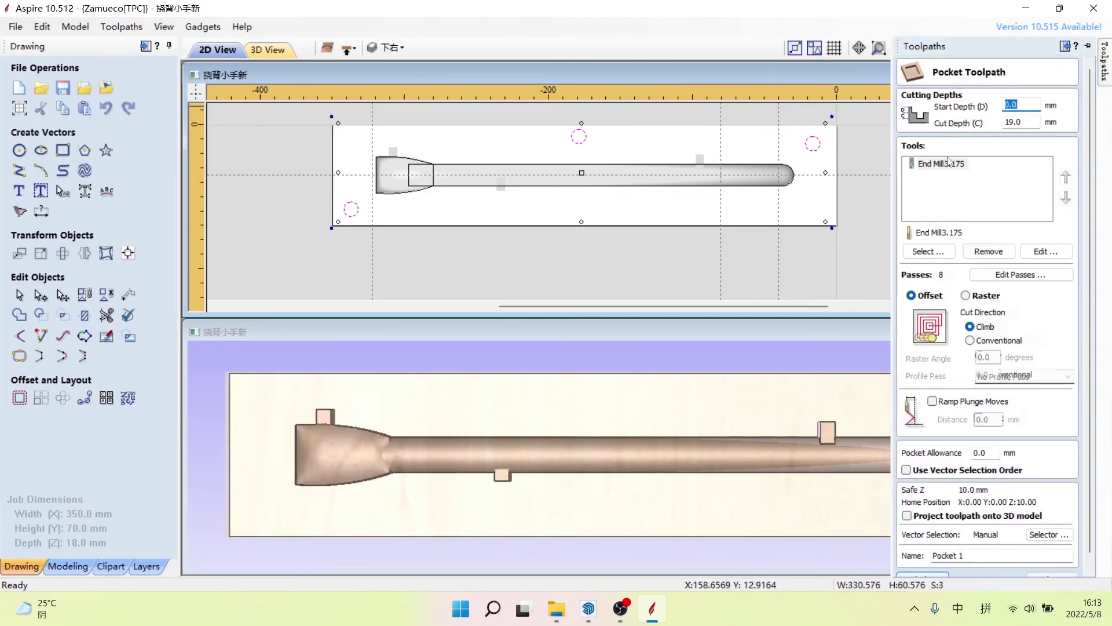
Step: Set cut depth to 5 mm, name the pocket 垫板孔, and calculate it
key(Tab)
text(5)
click(930, 166)
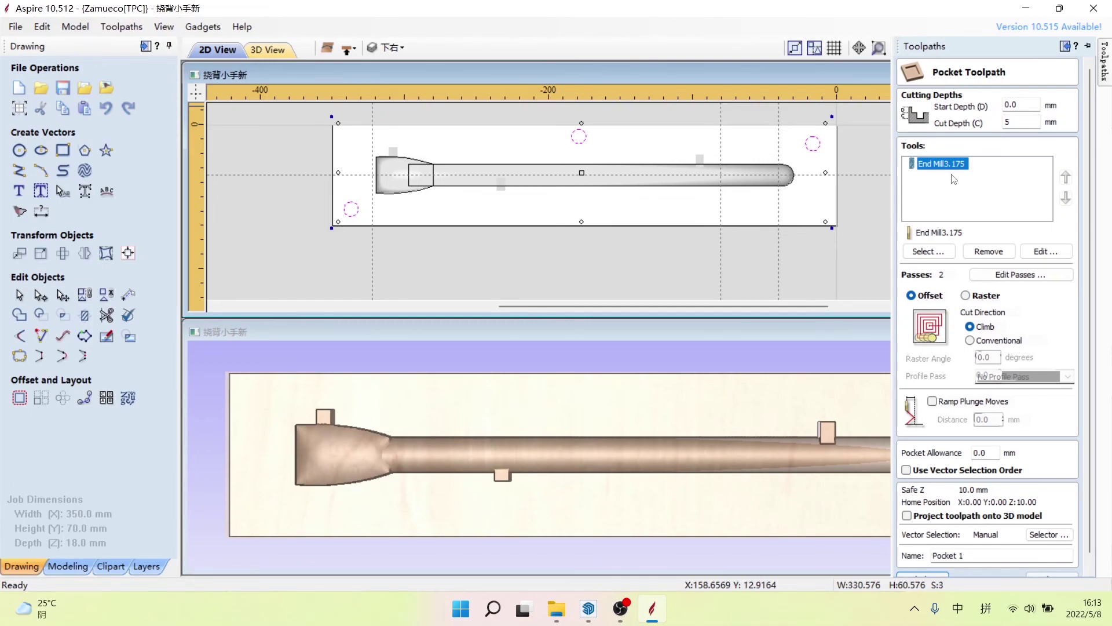
scroll(941, 420, down, 1)
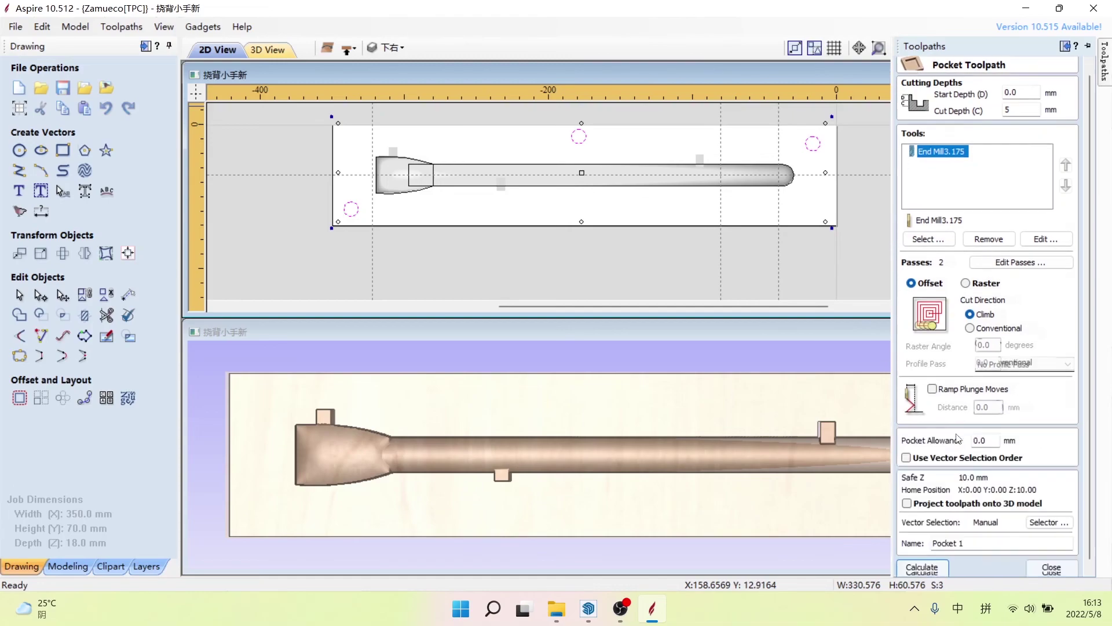
click(978, 548)
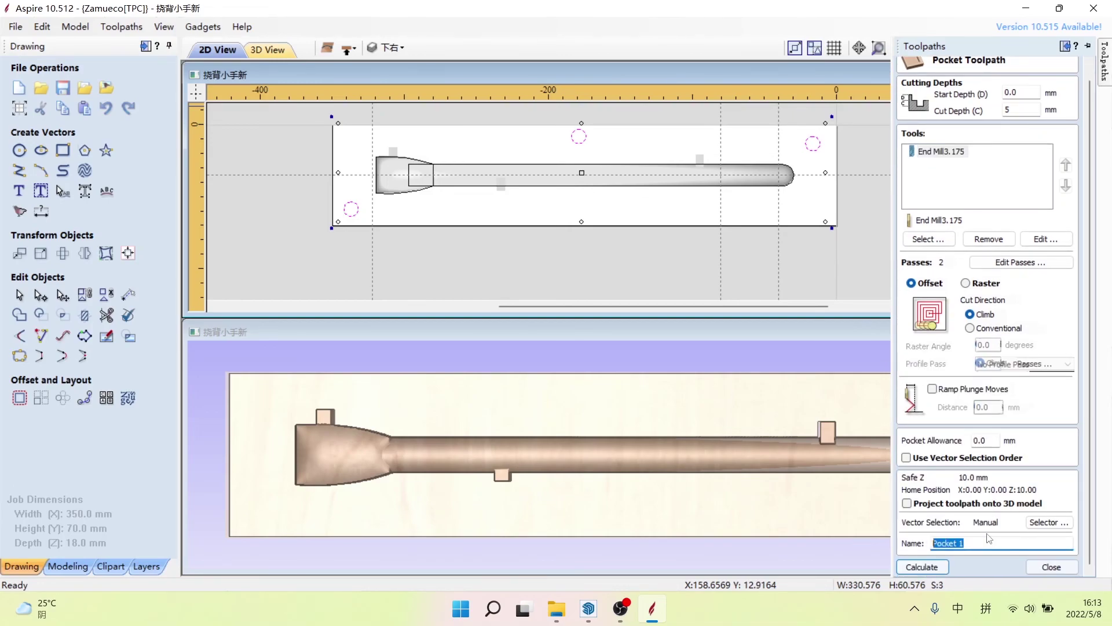
text(垫板)
text(孔)
click(927, 567)
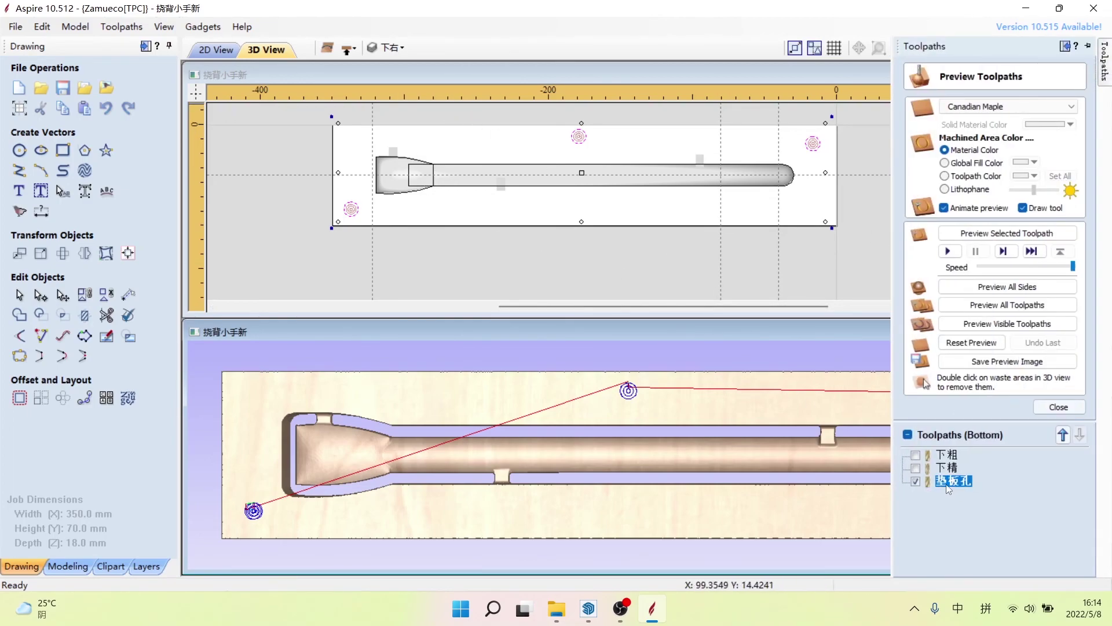
Step: Switch to the top side and enable all three top-side toolpaths for saving
click(349, 51)
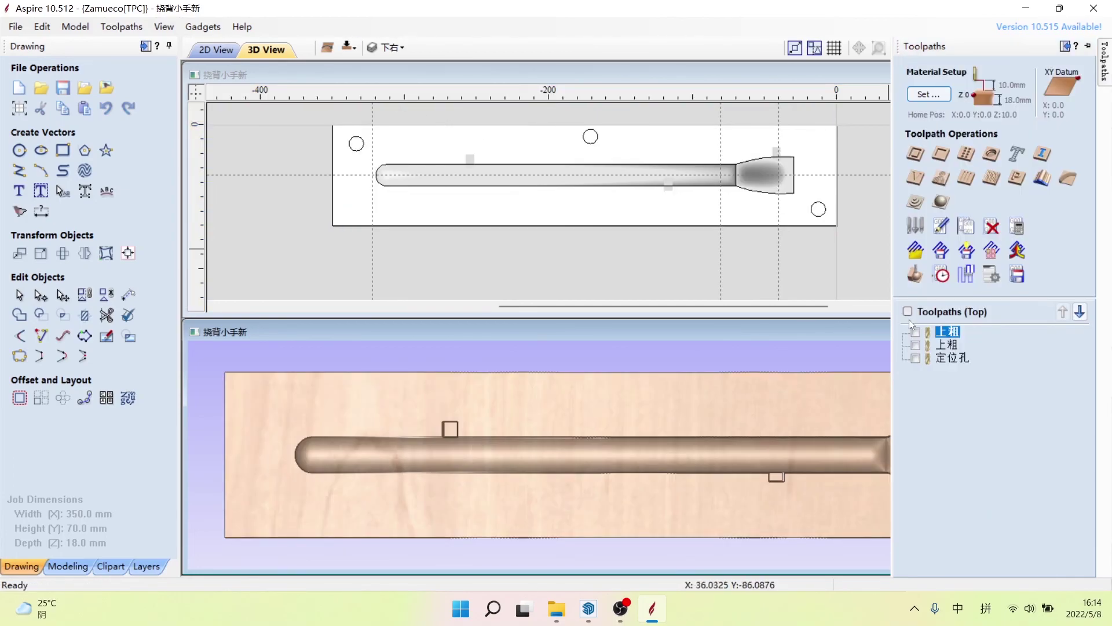
click(907, 311)
click(1018, 276)
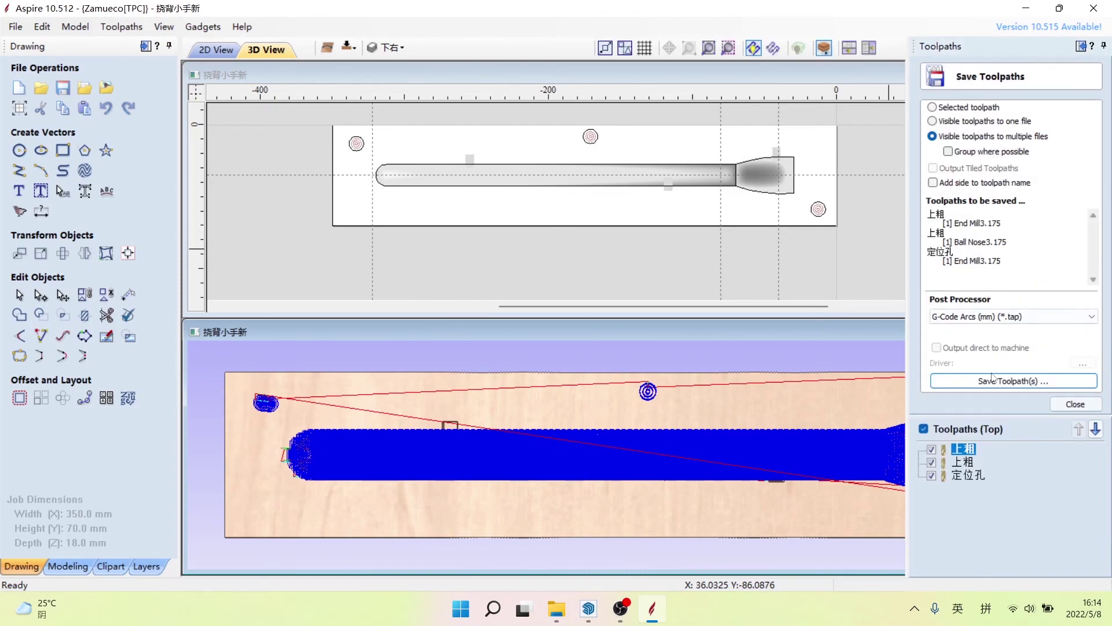
click(1013, 381)
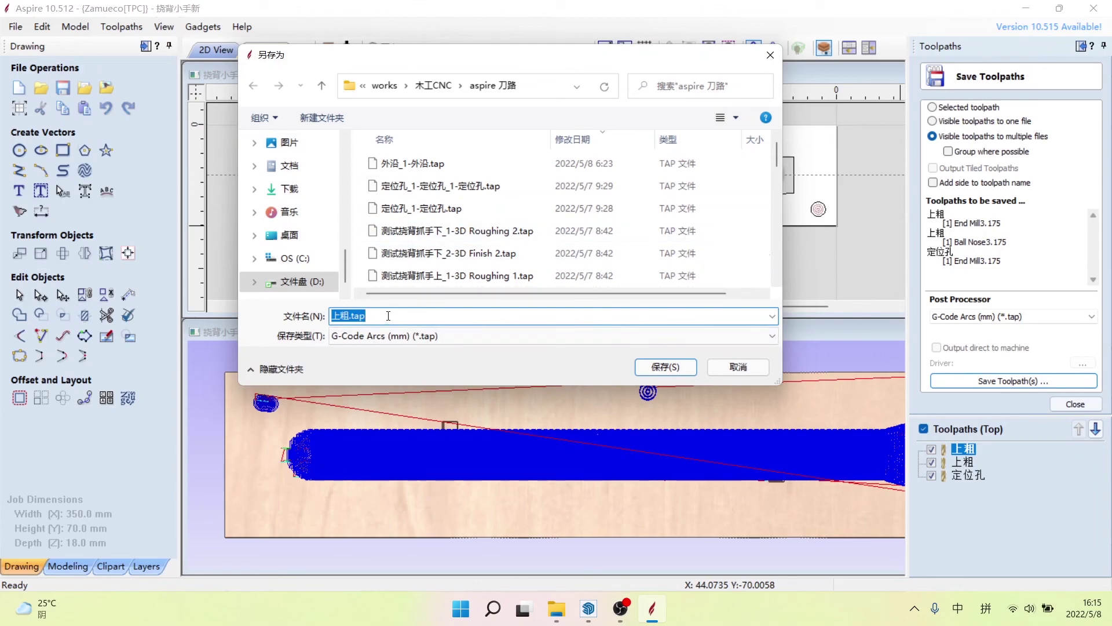
Step: Save the top-side toolpaths as .tap files named 挠背小手上
click(388, 316)
drag(384, 319, 328, 317)
text(ba)
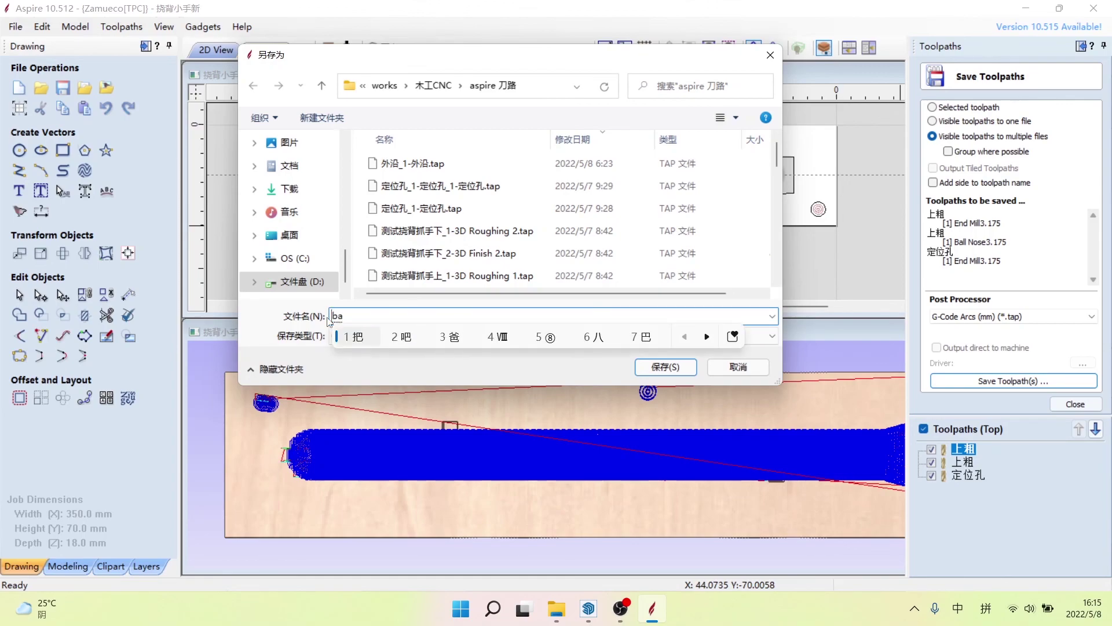
text(i)
key(BackSpace)
key(BackSpace)
key(BackSpace)
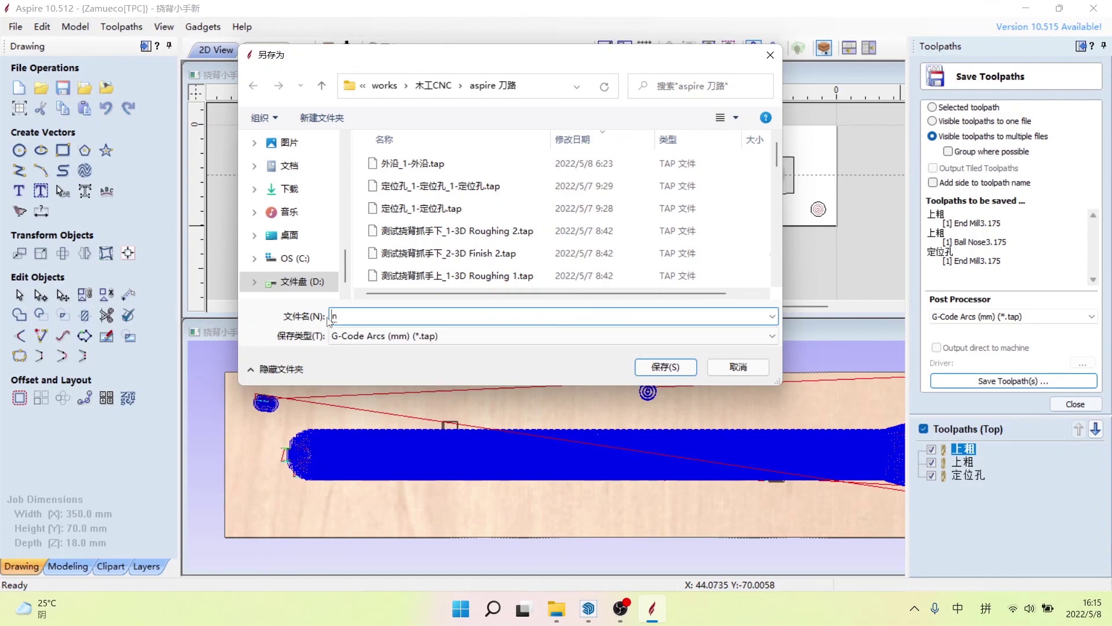
text(aobei)
key(space)
text(xiao'shou)
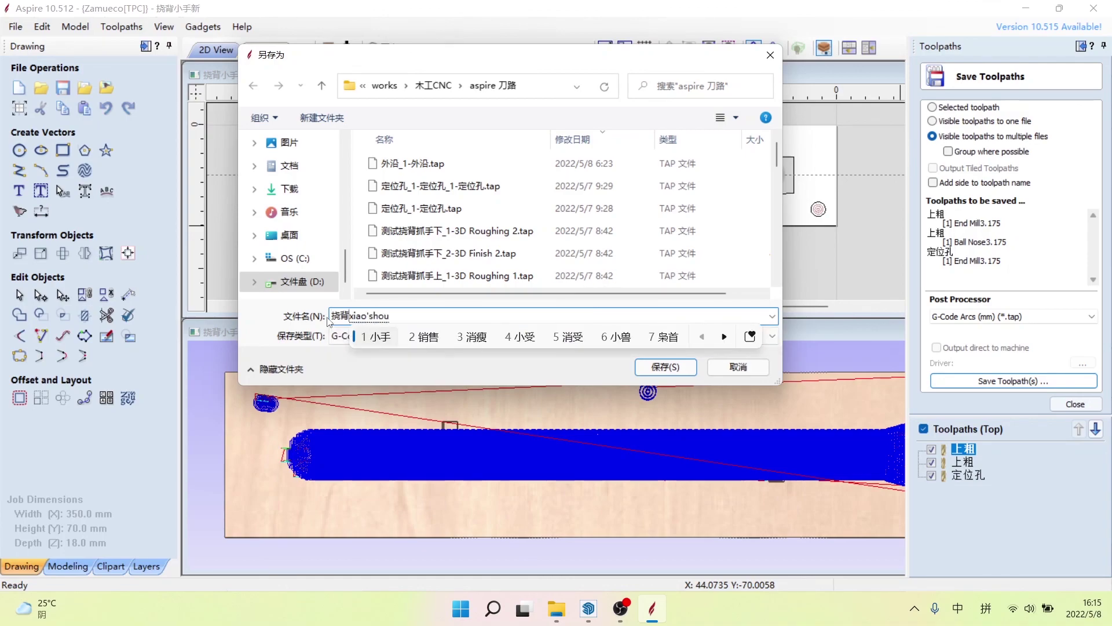
key(space)
text(shang)
key(space)
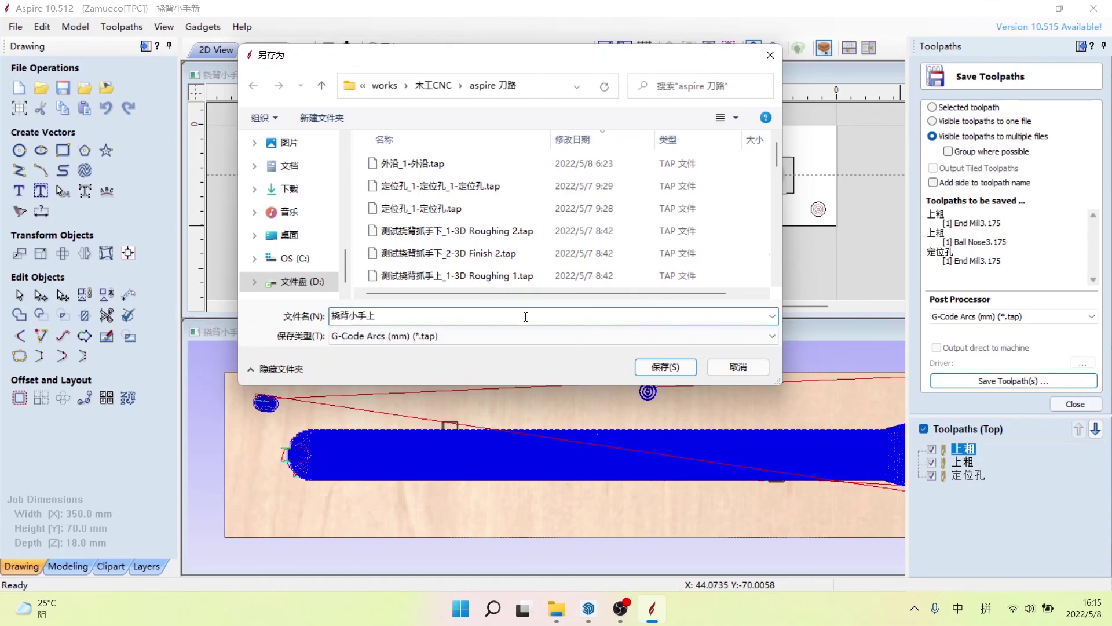
click(642, 365)
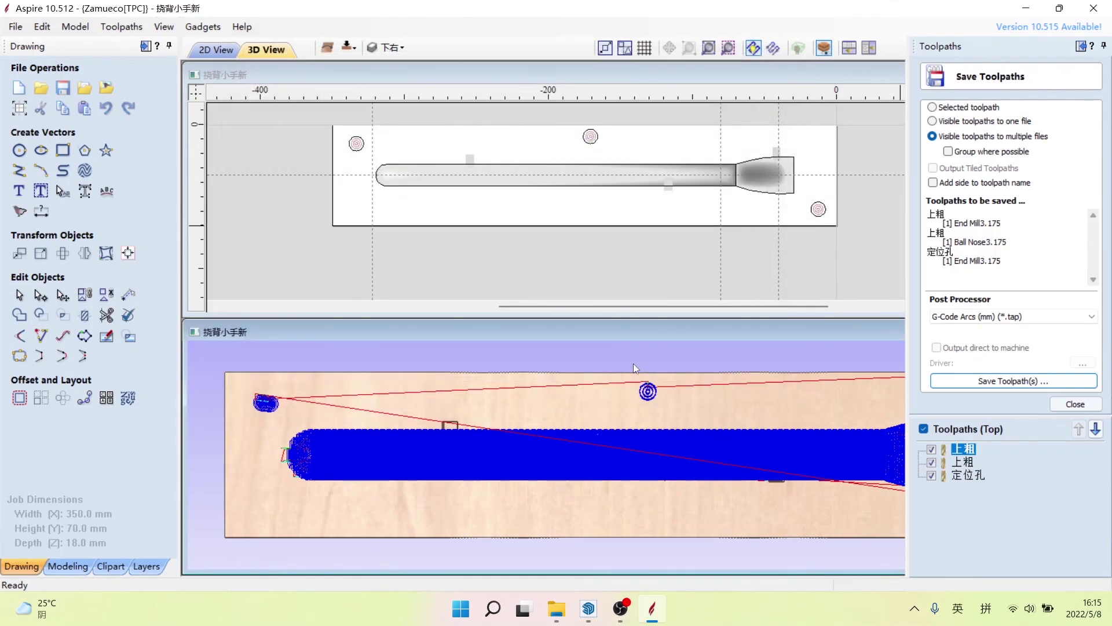
Step: Flip to the bottom side and save 下粗, 下精 and 垫板孔 as .tap files named 挠背小手下
click(348, 46)
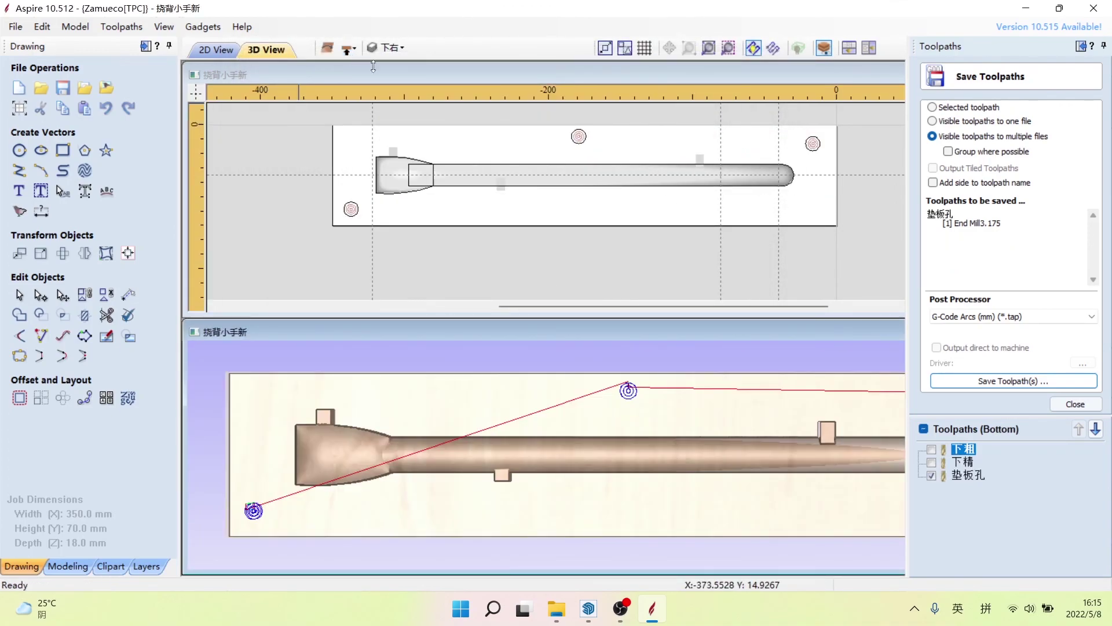
click(923, 430)
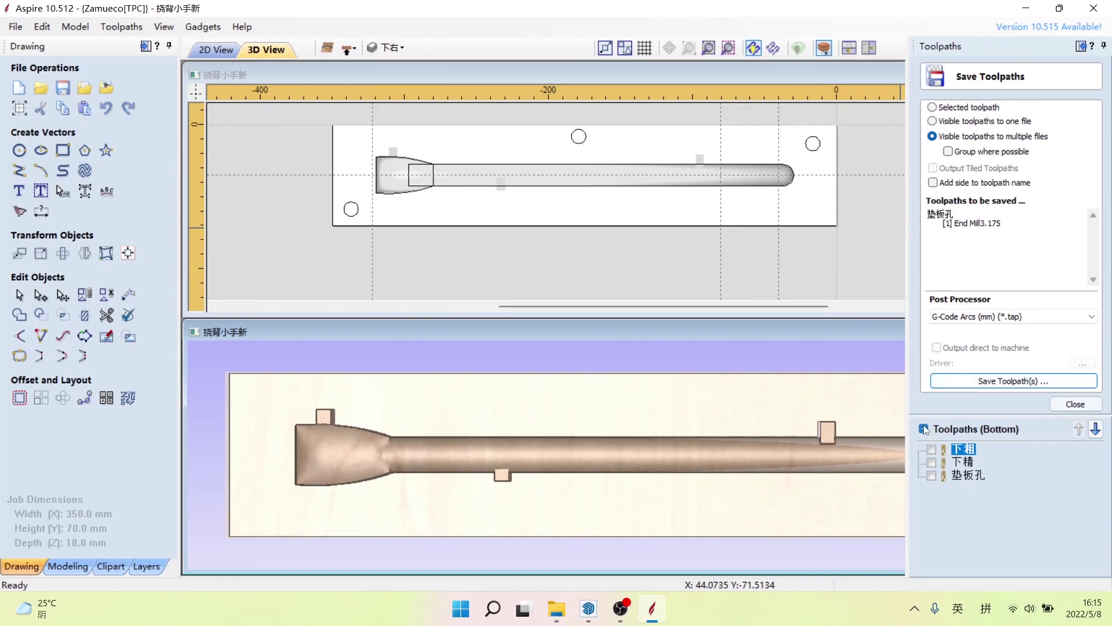
click(991, 381)
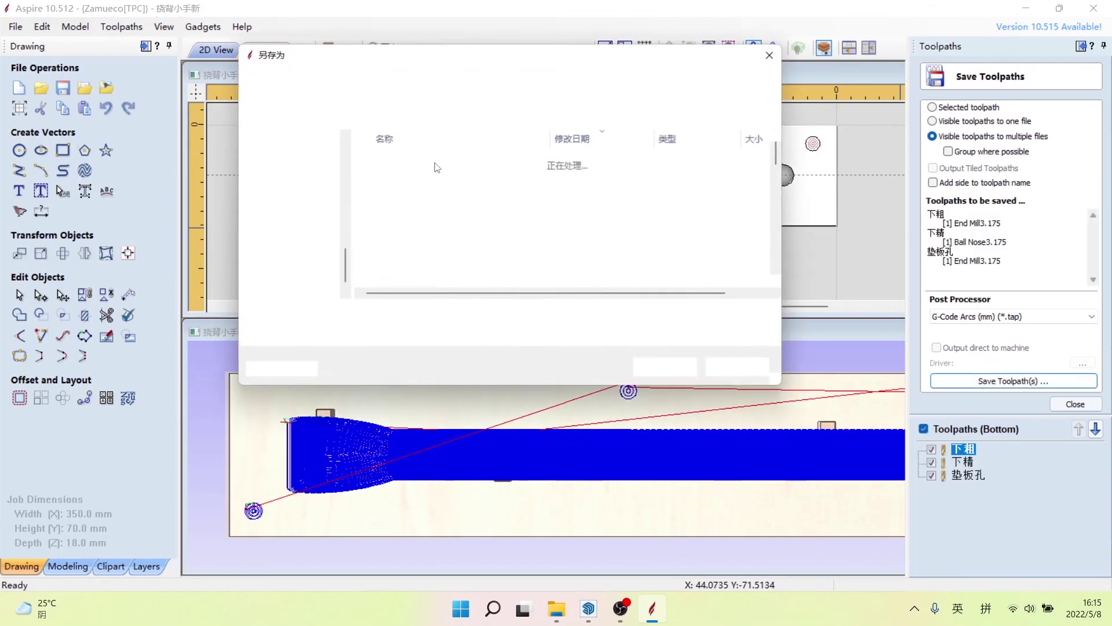
click(400, 164)
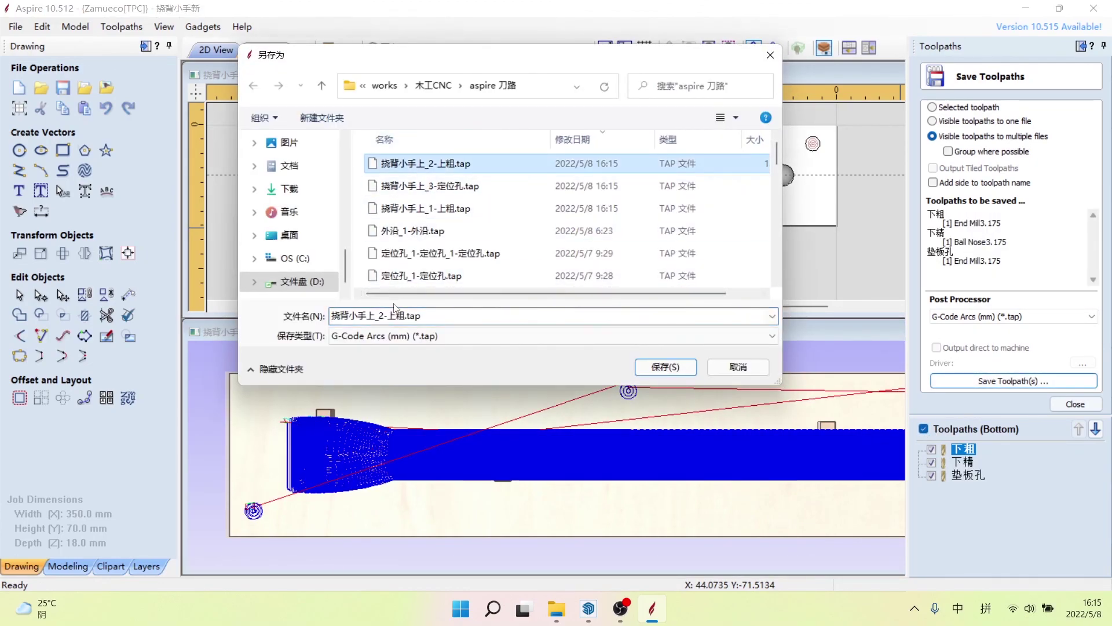
drag(371, 319, 458, 310)
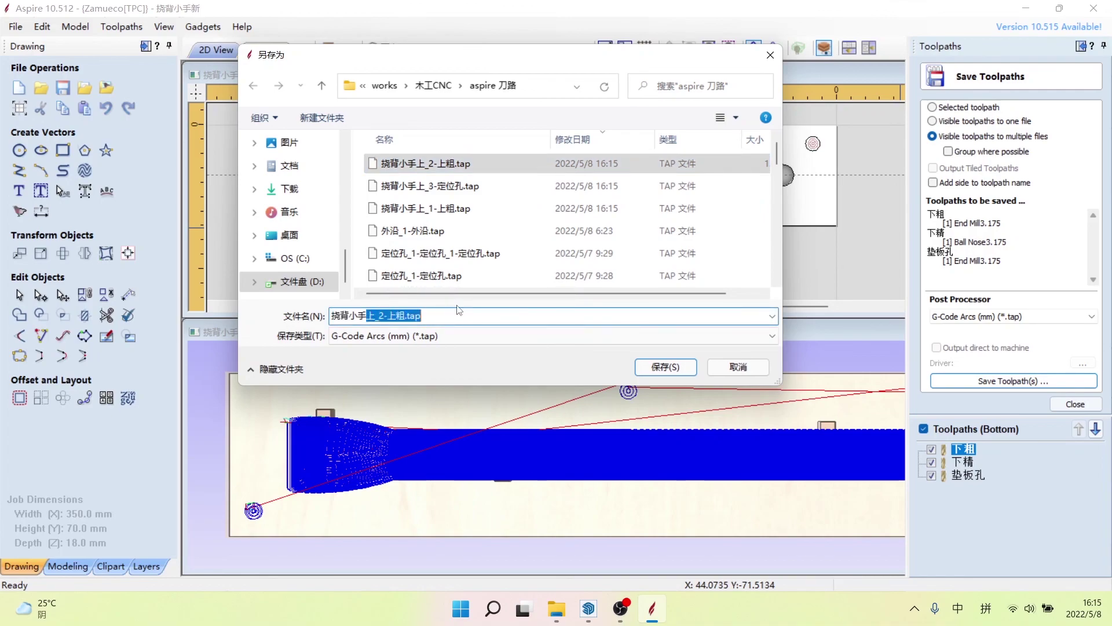
text(下)
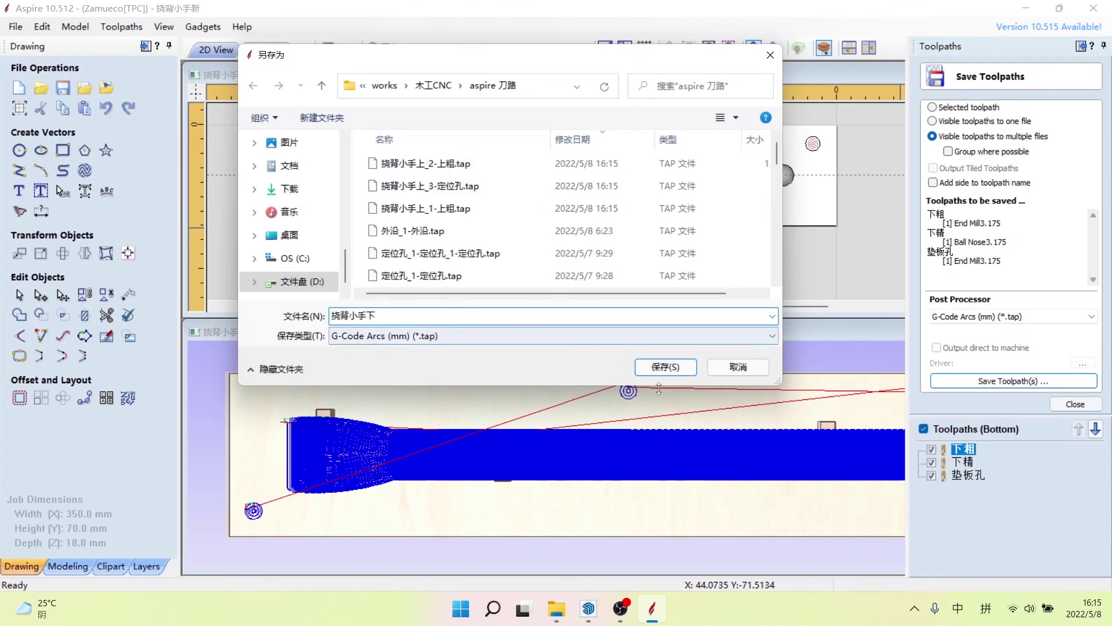
click(672, 367)
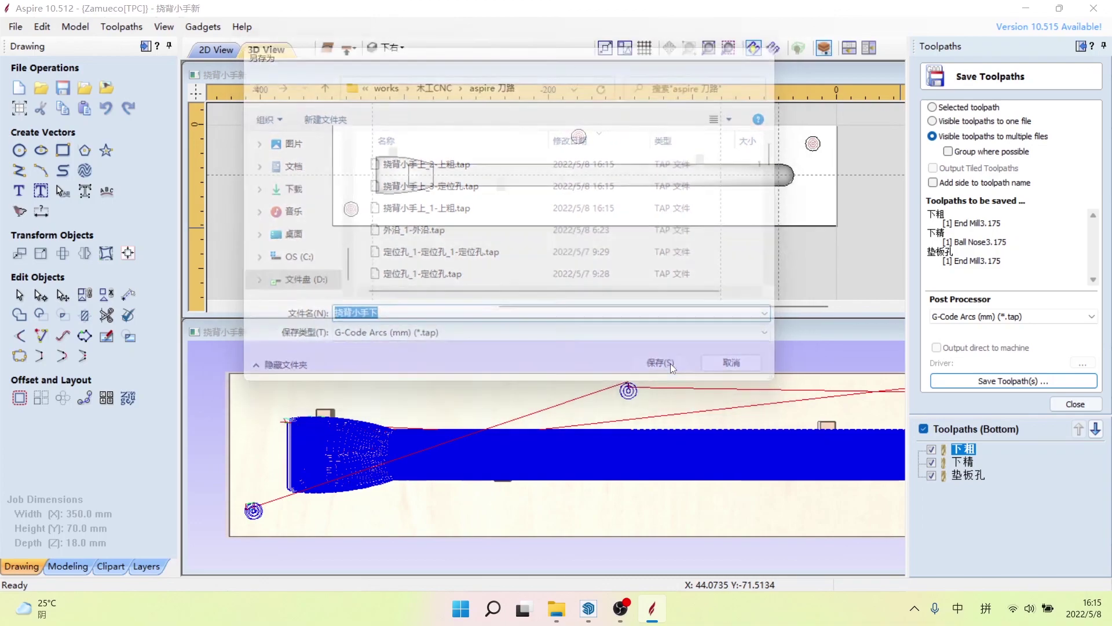
Step: Close the toolpath saving panel and return to the 2D drawing view
click(1094, 406)
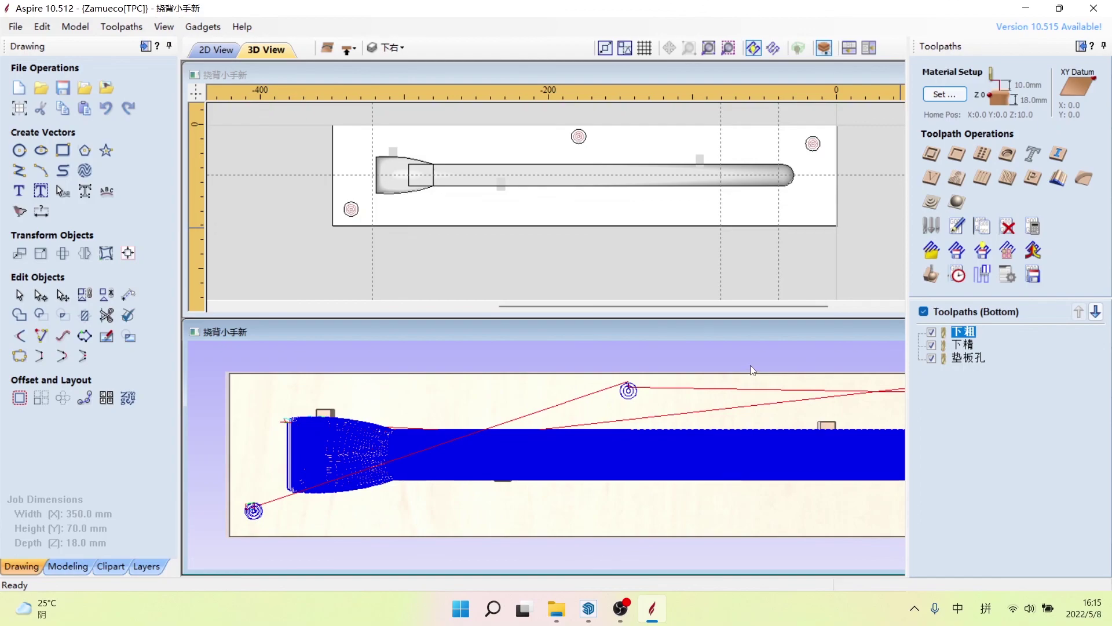
click(827, 156)
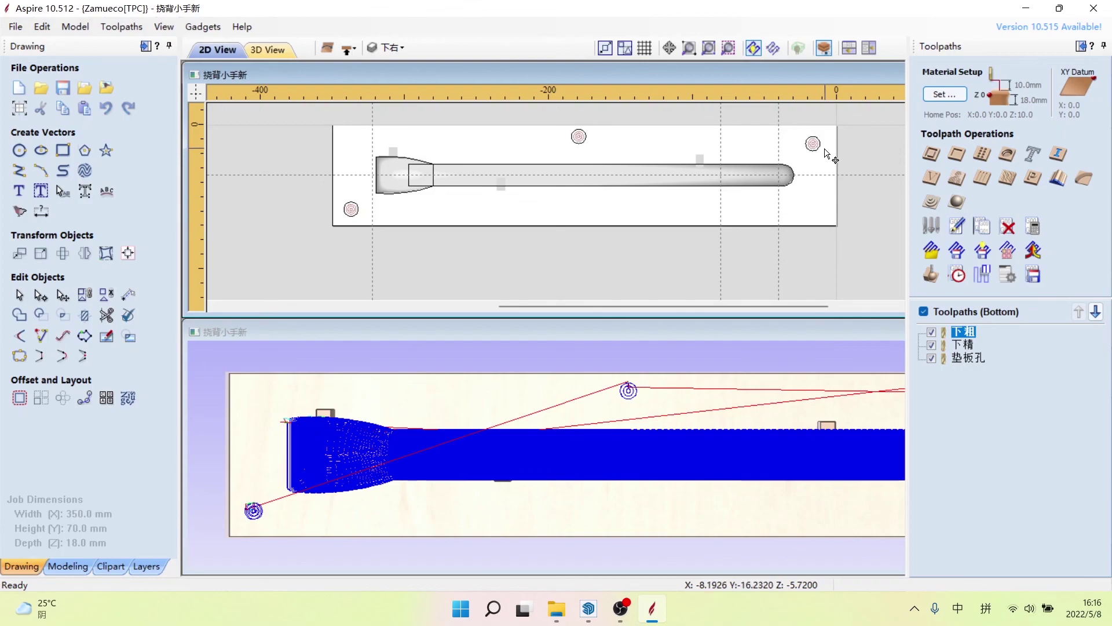
click(813, 144)
click(579, 127)
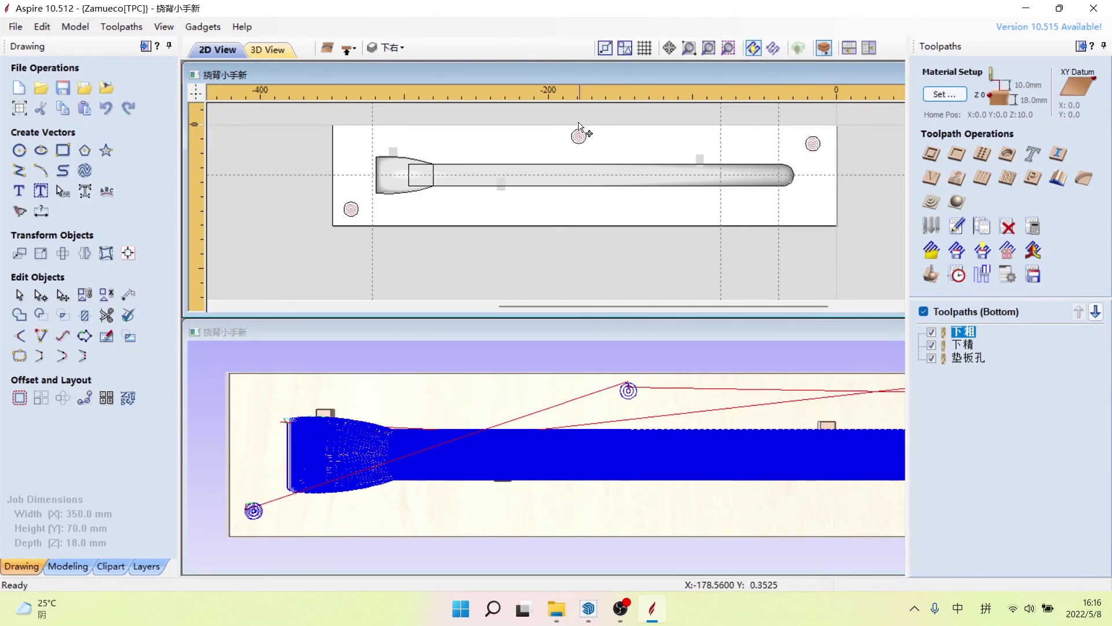